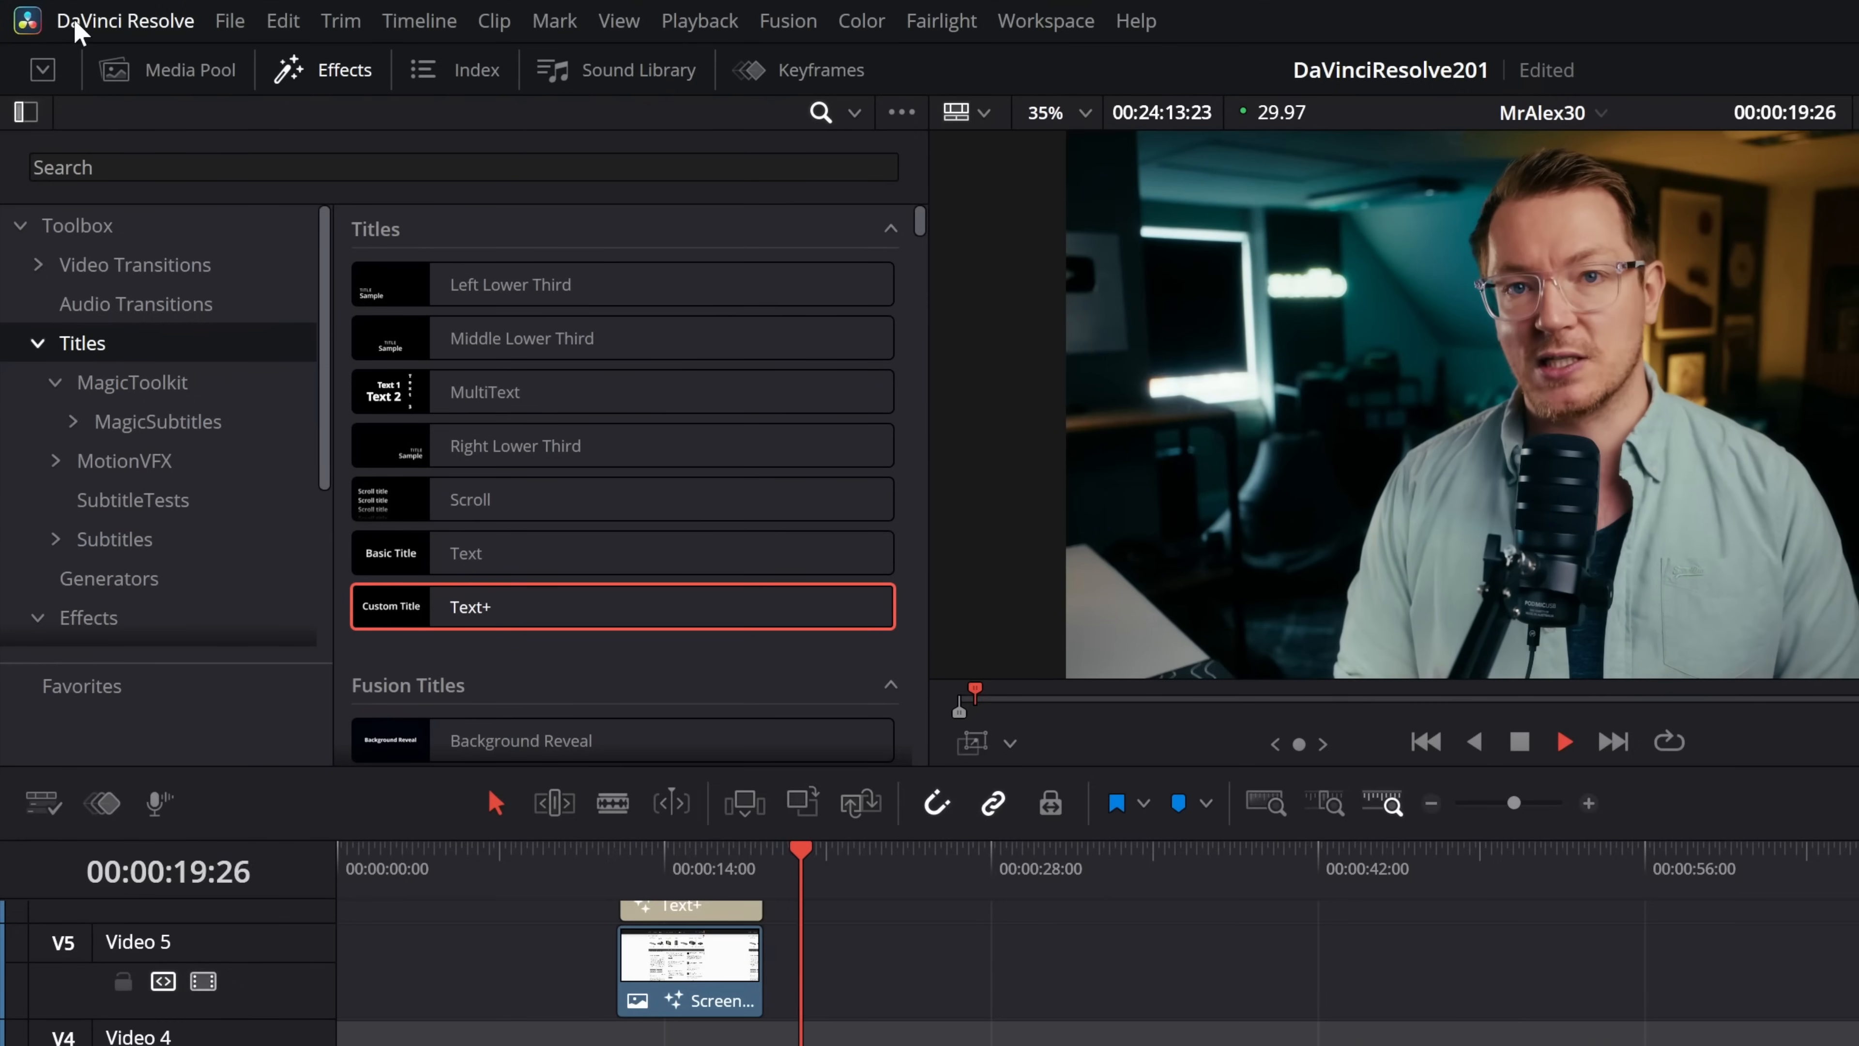
Step: Check for available updates to the editing software
click(110, 20)
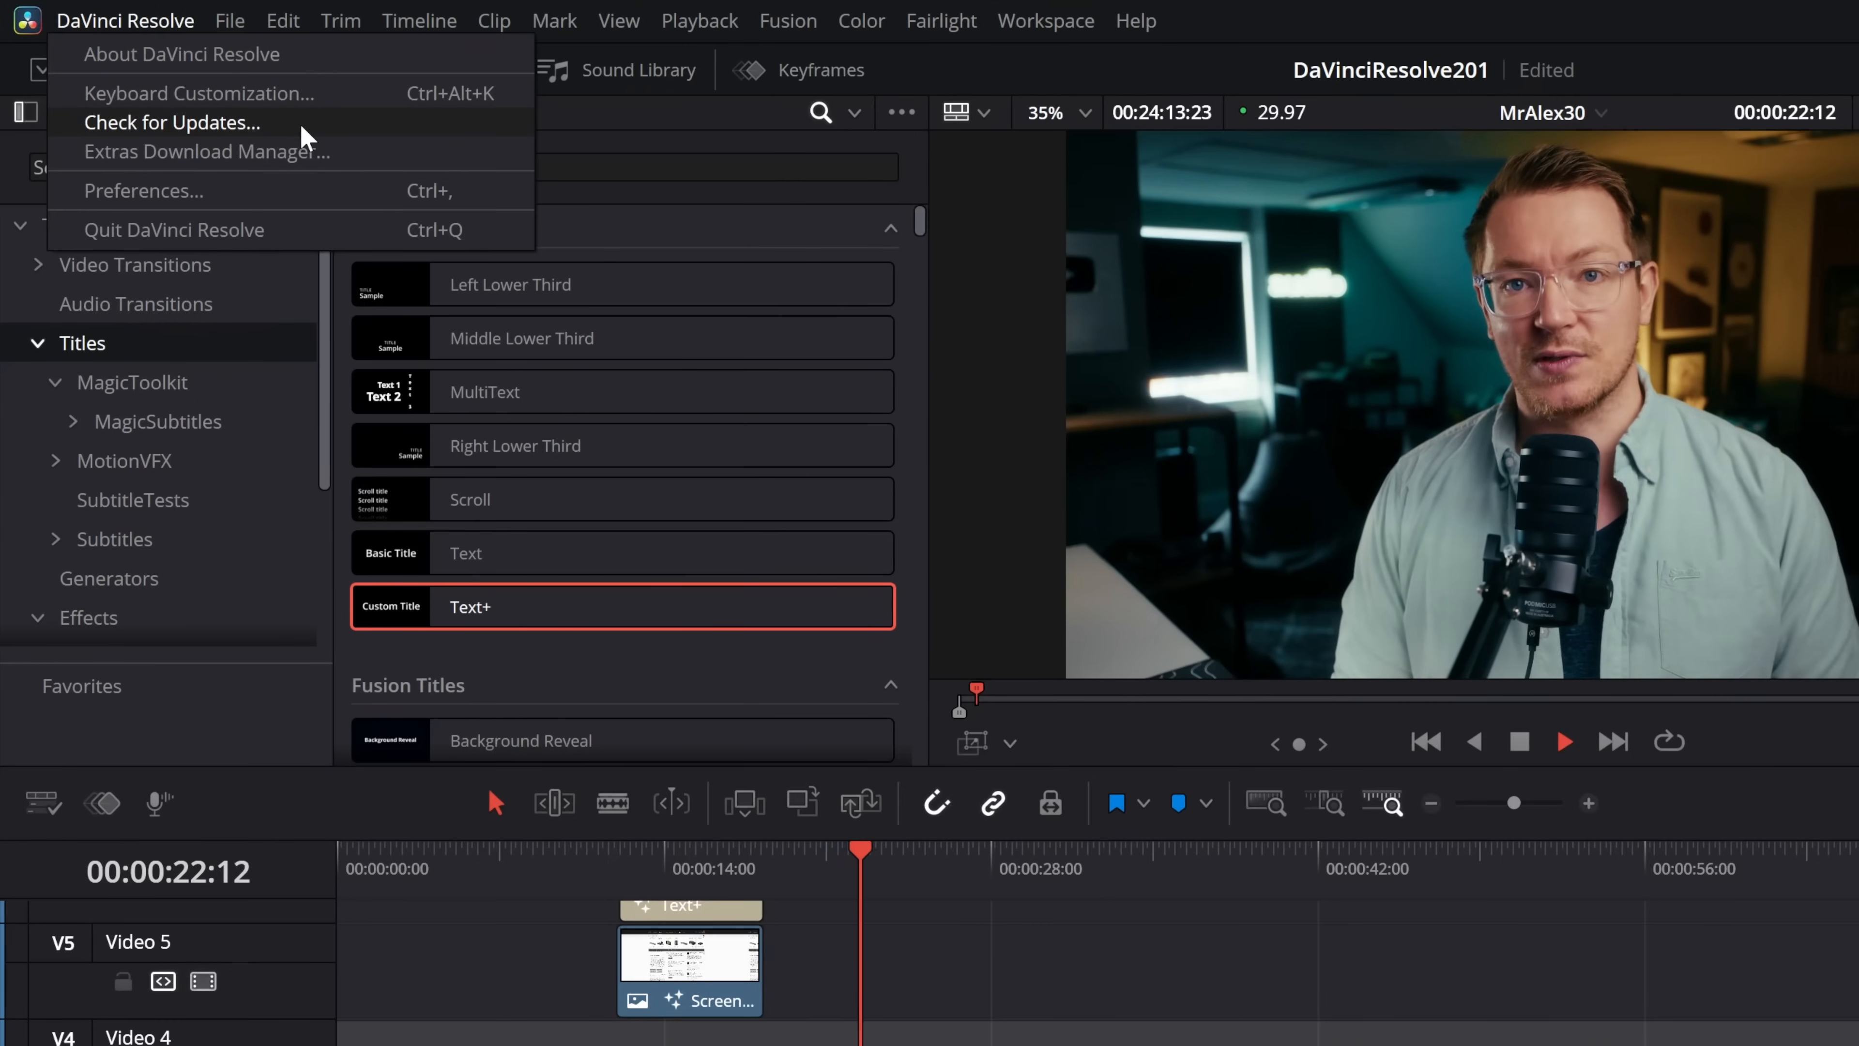
click(350, 117)
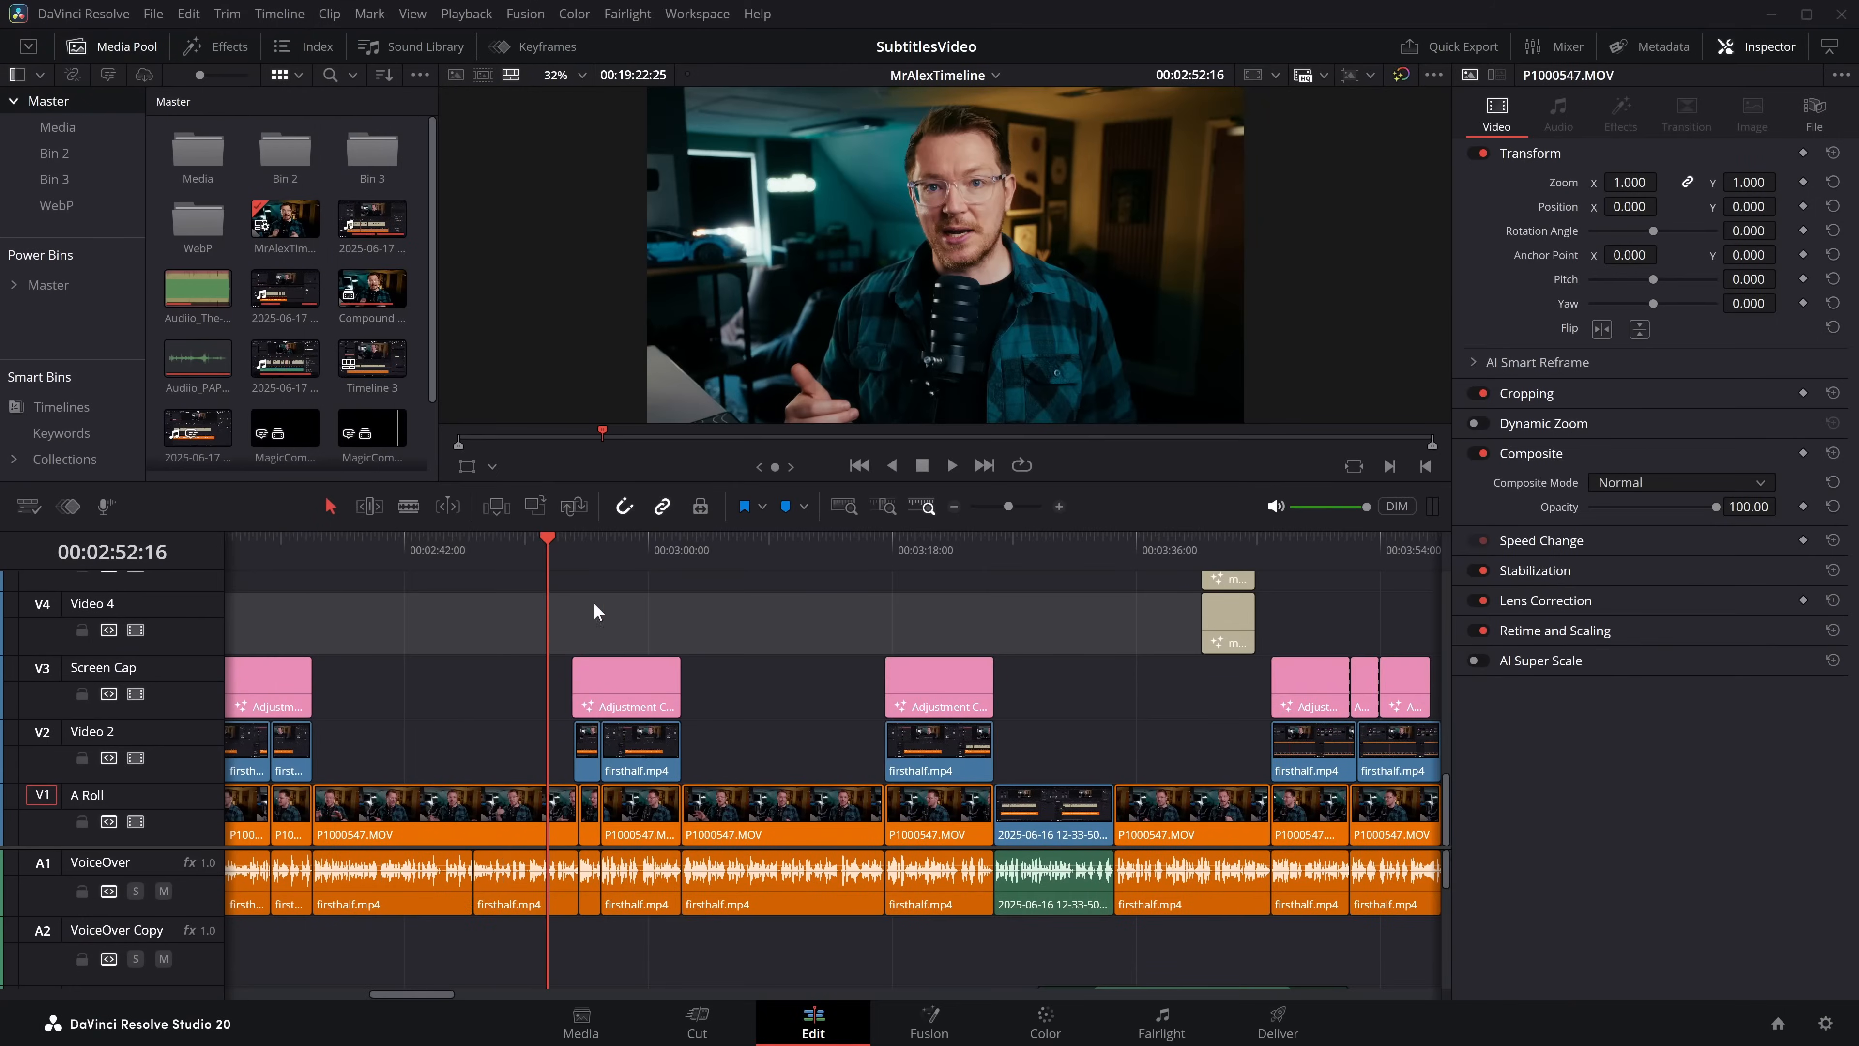
Step: Search the effects for "magi" and apply MagicZoomPro to the P1000547.MOV clip under the playhead on the A Roll track
click(446, 814)
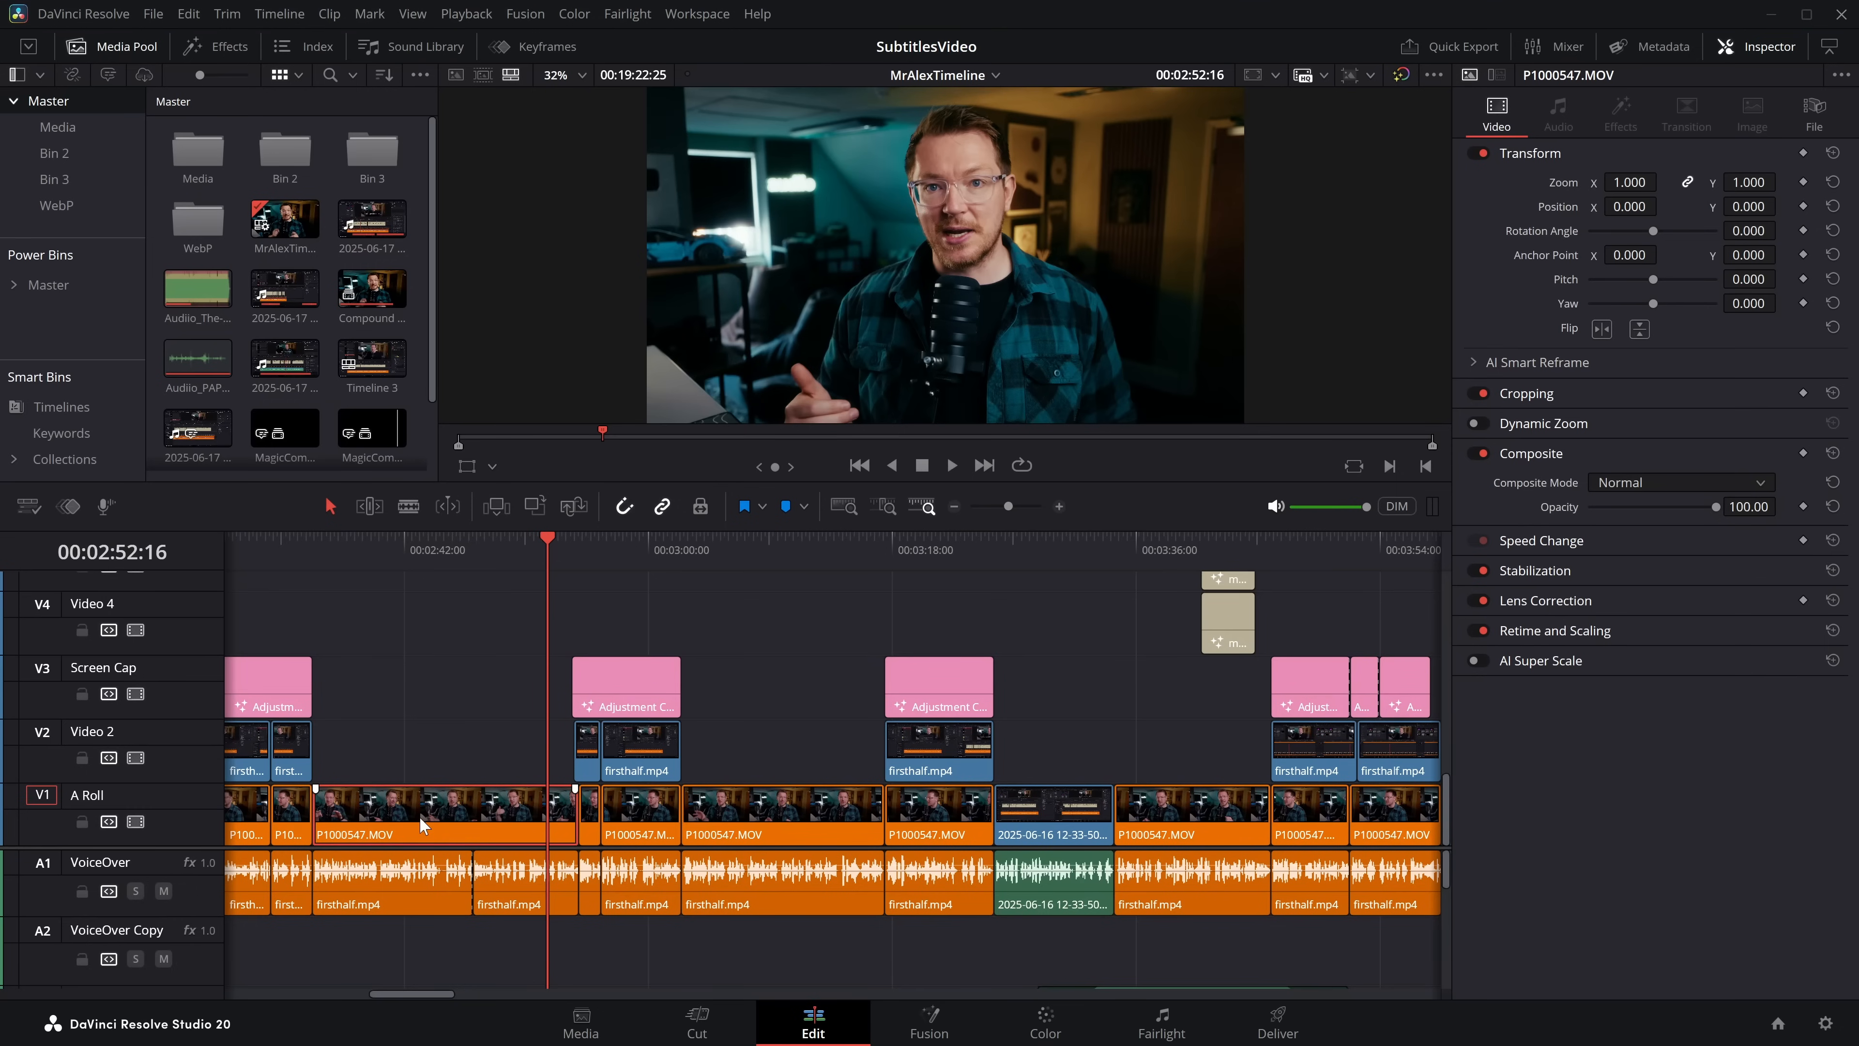
key(shift+space)
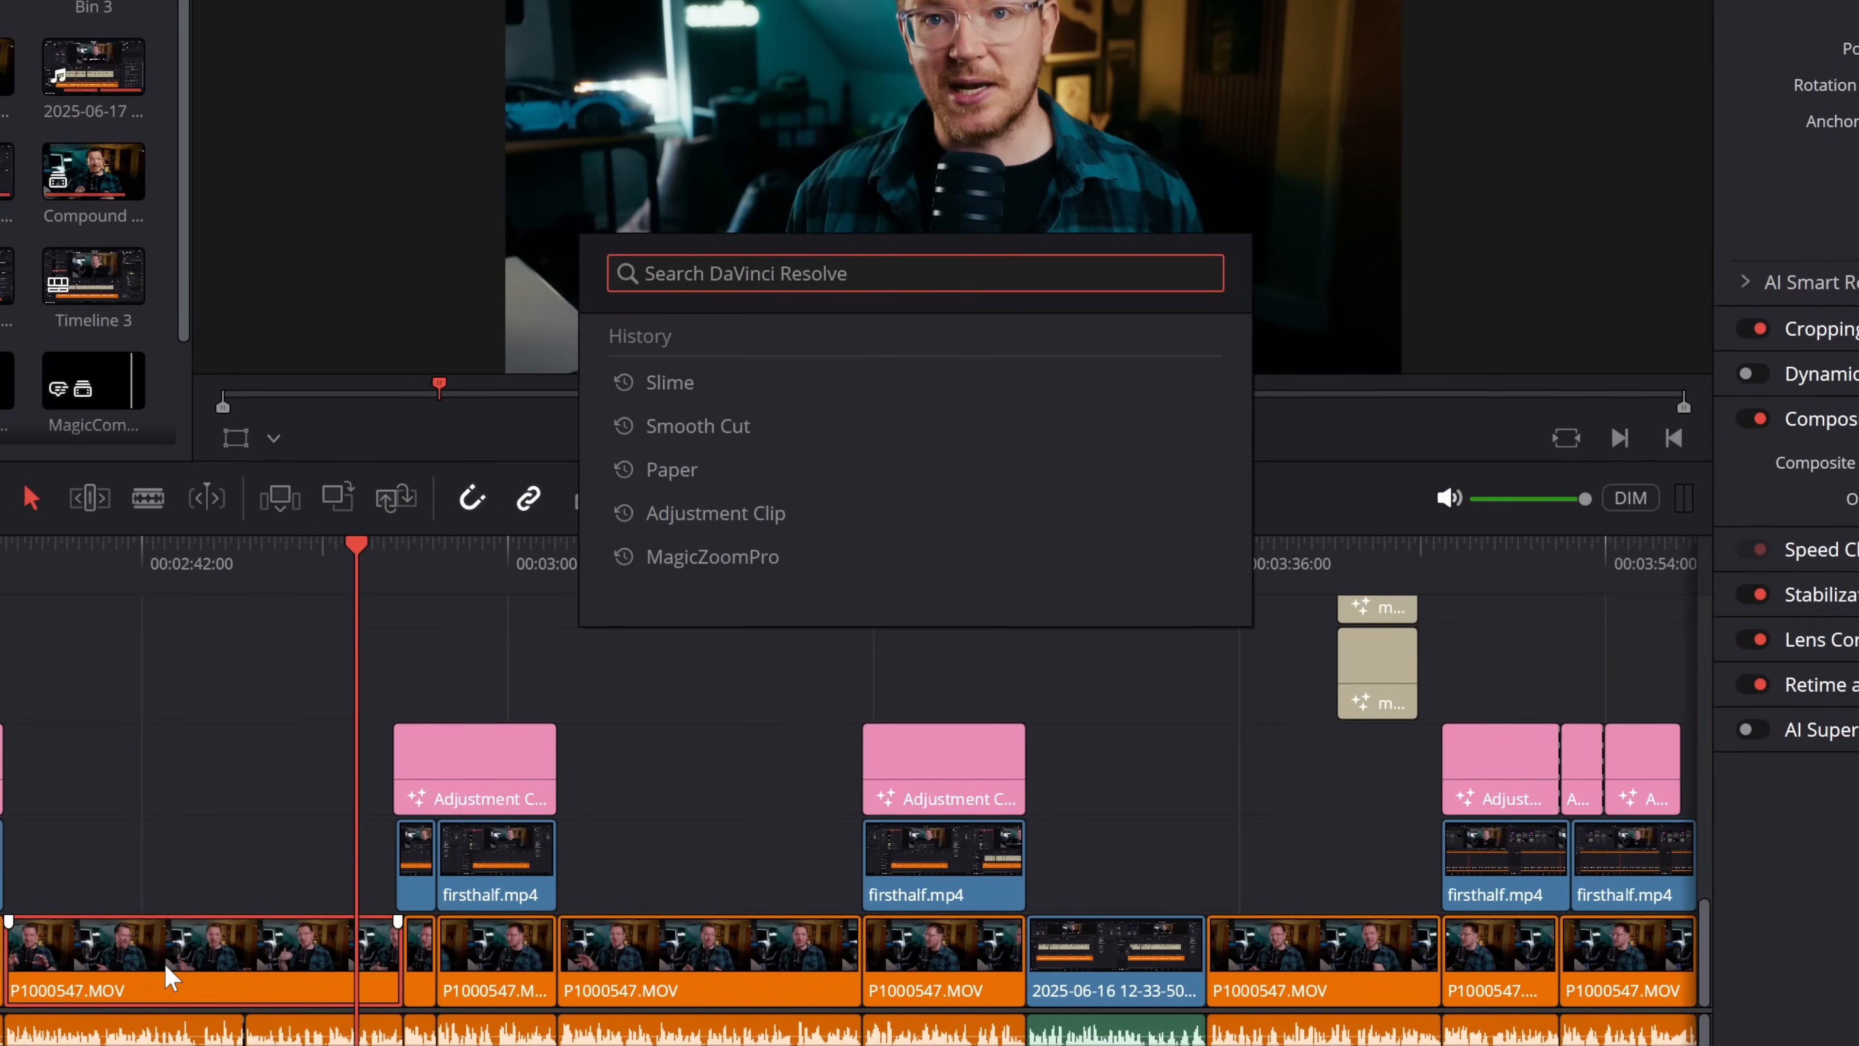
text(magi)
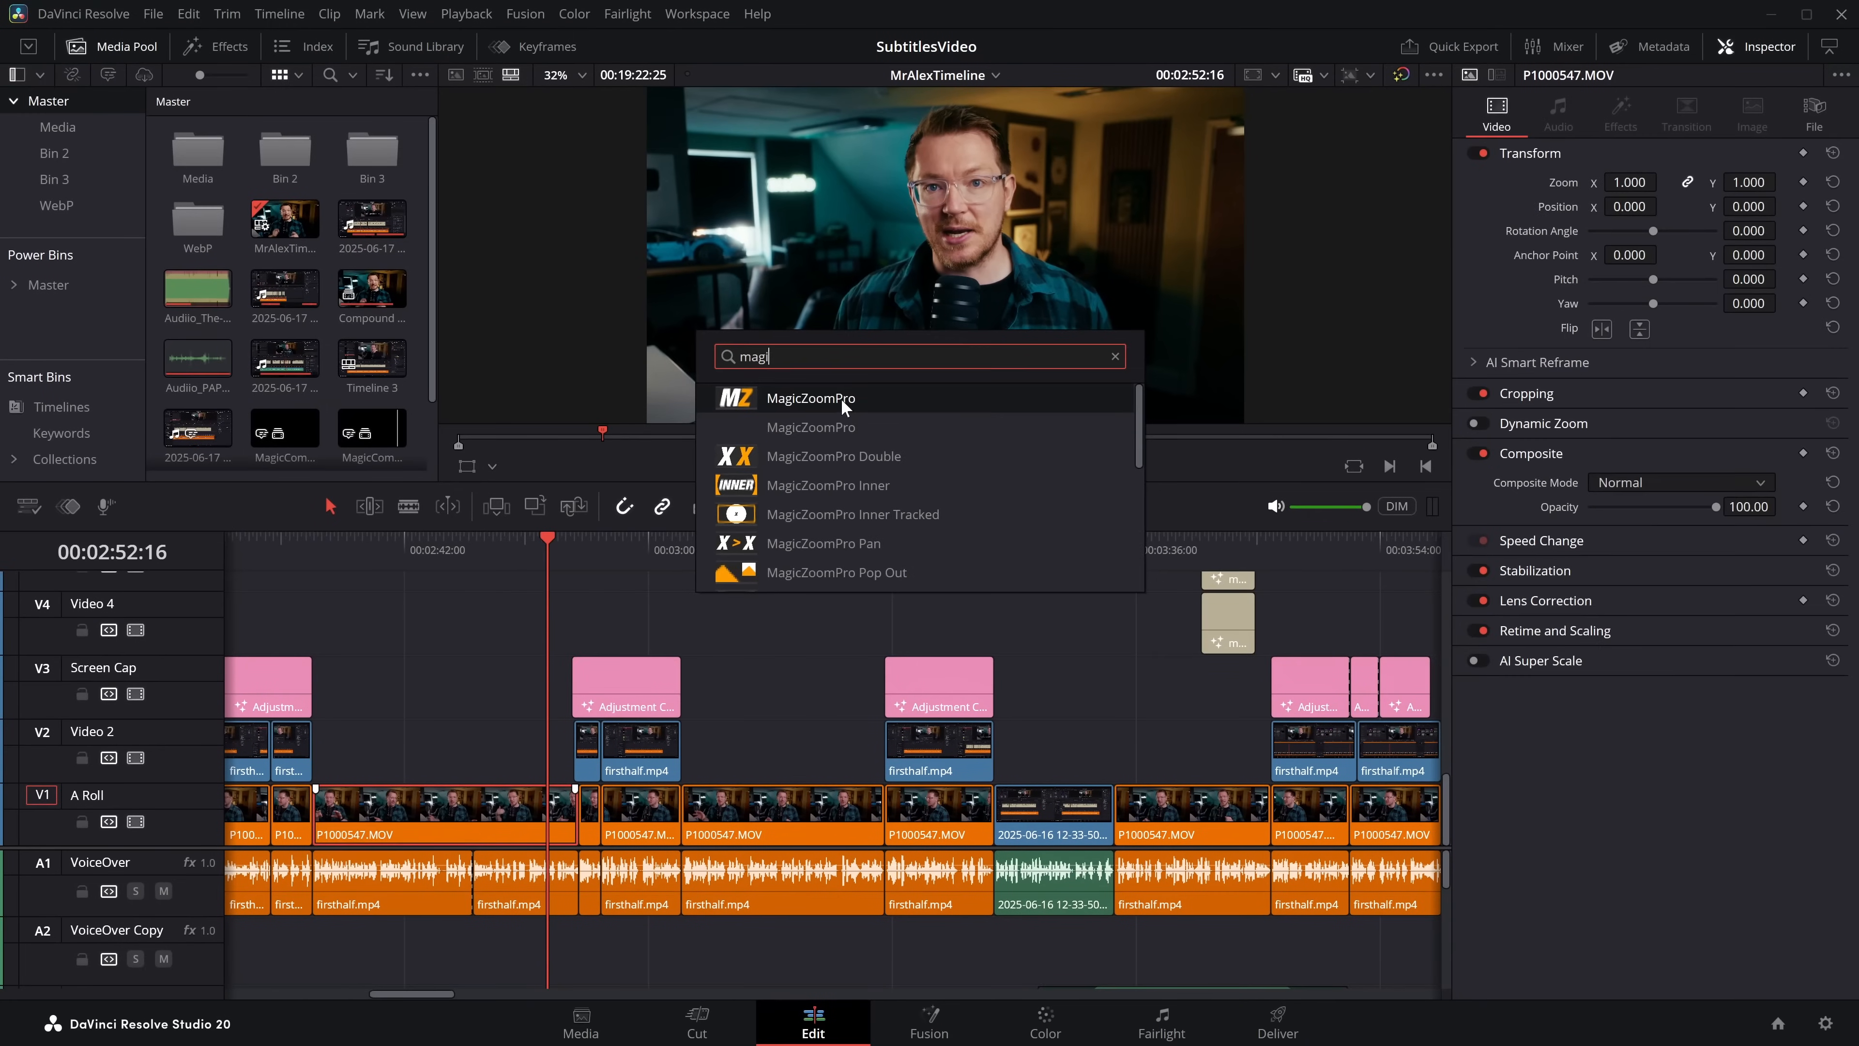
click(838, 394)
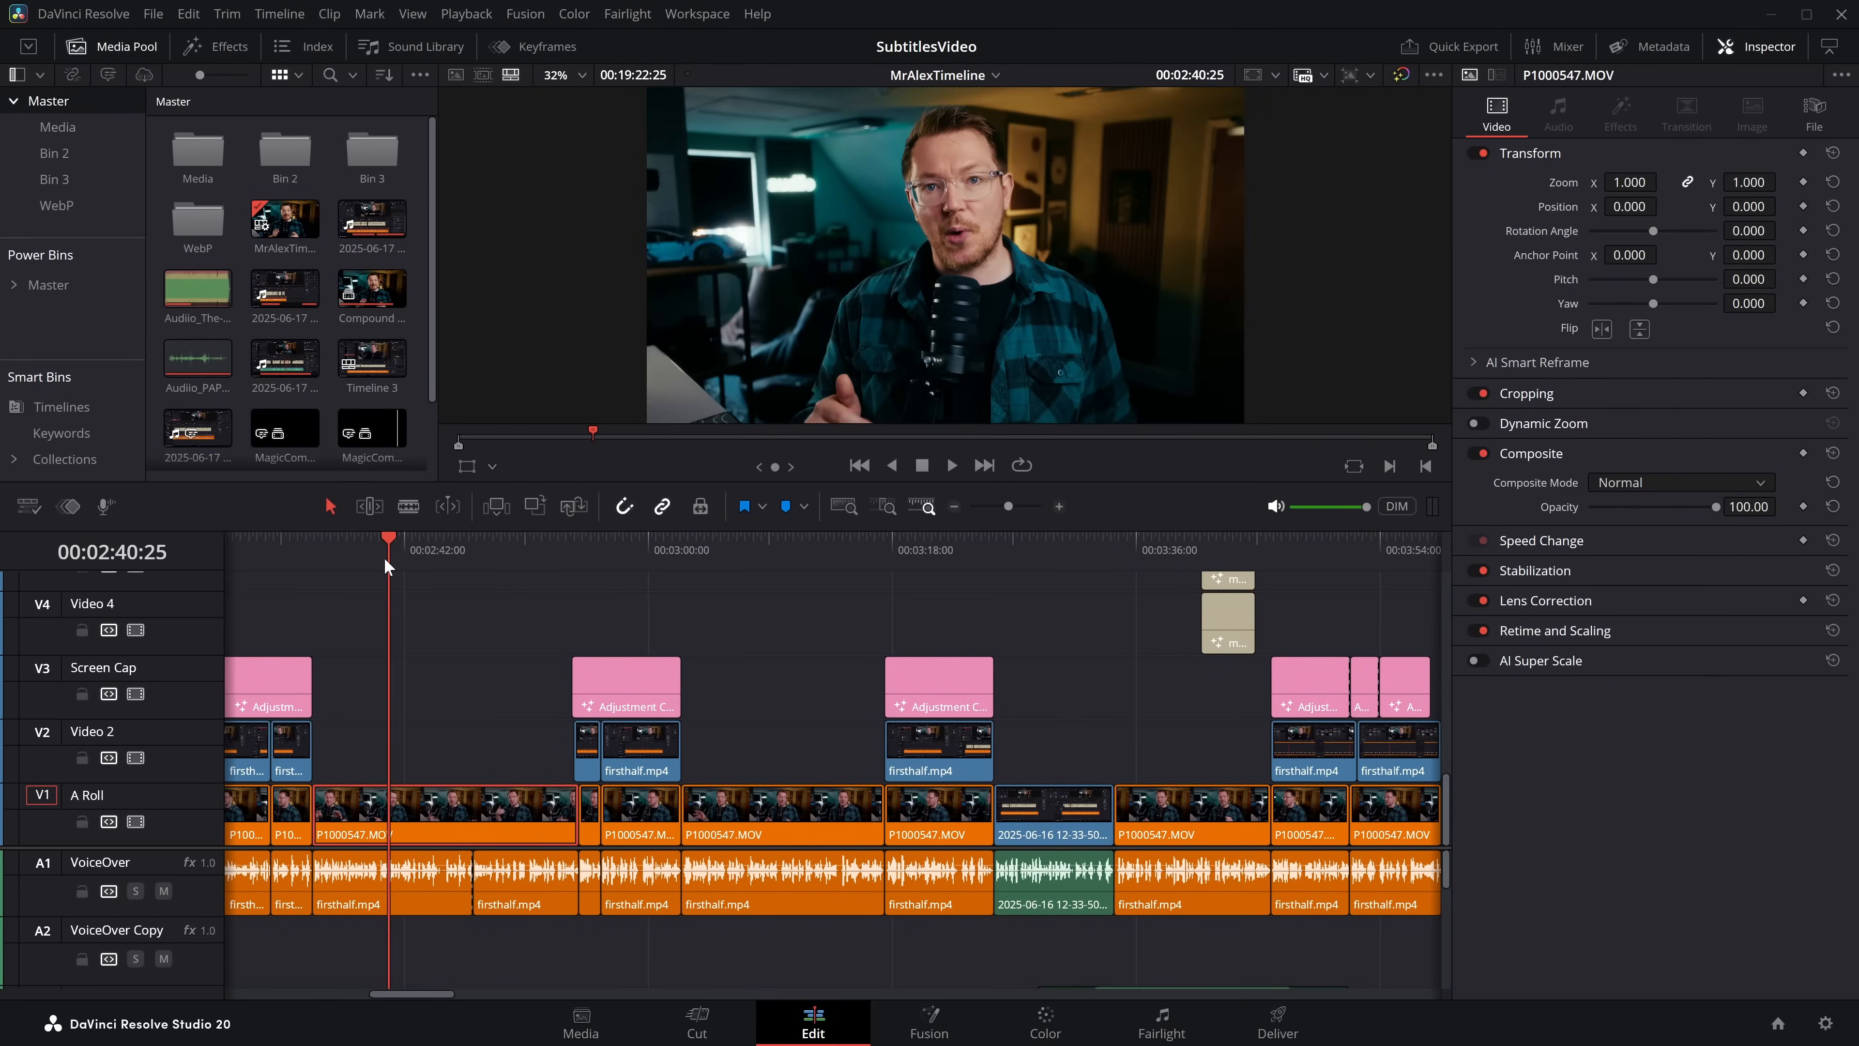
Step: Search the effects for "adjus" and add an Adjustment Clip at 00:02:40:25 on the Video 2 track
key(shift+space)
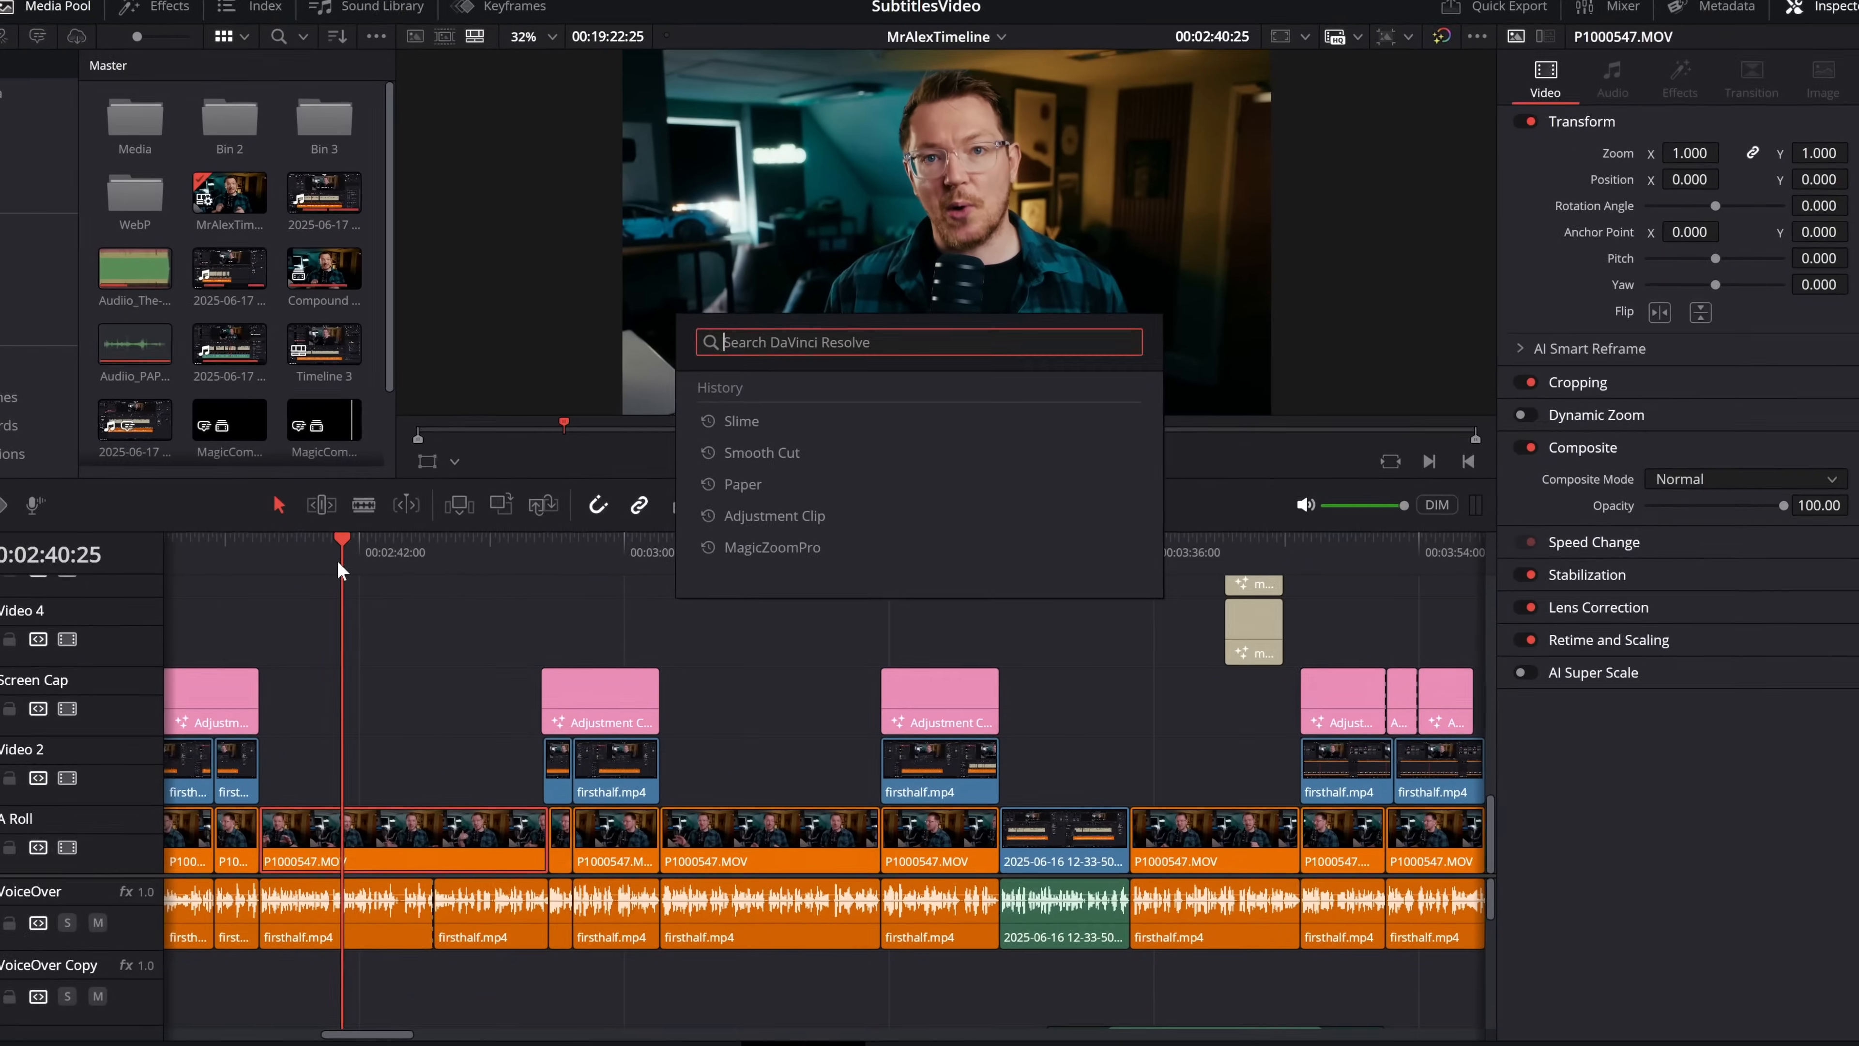
text(adjus)
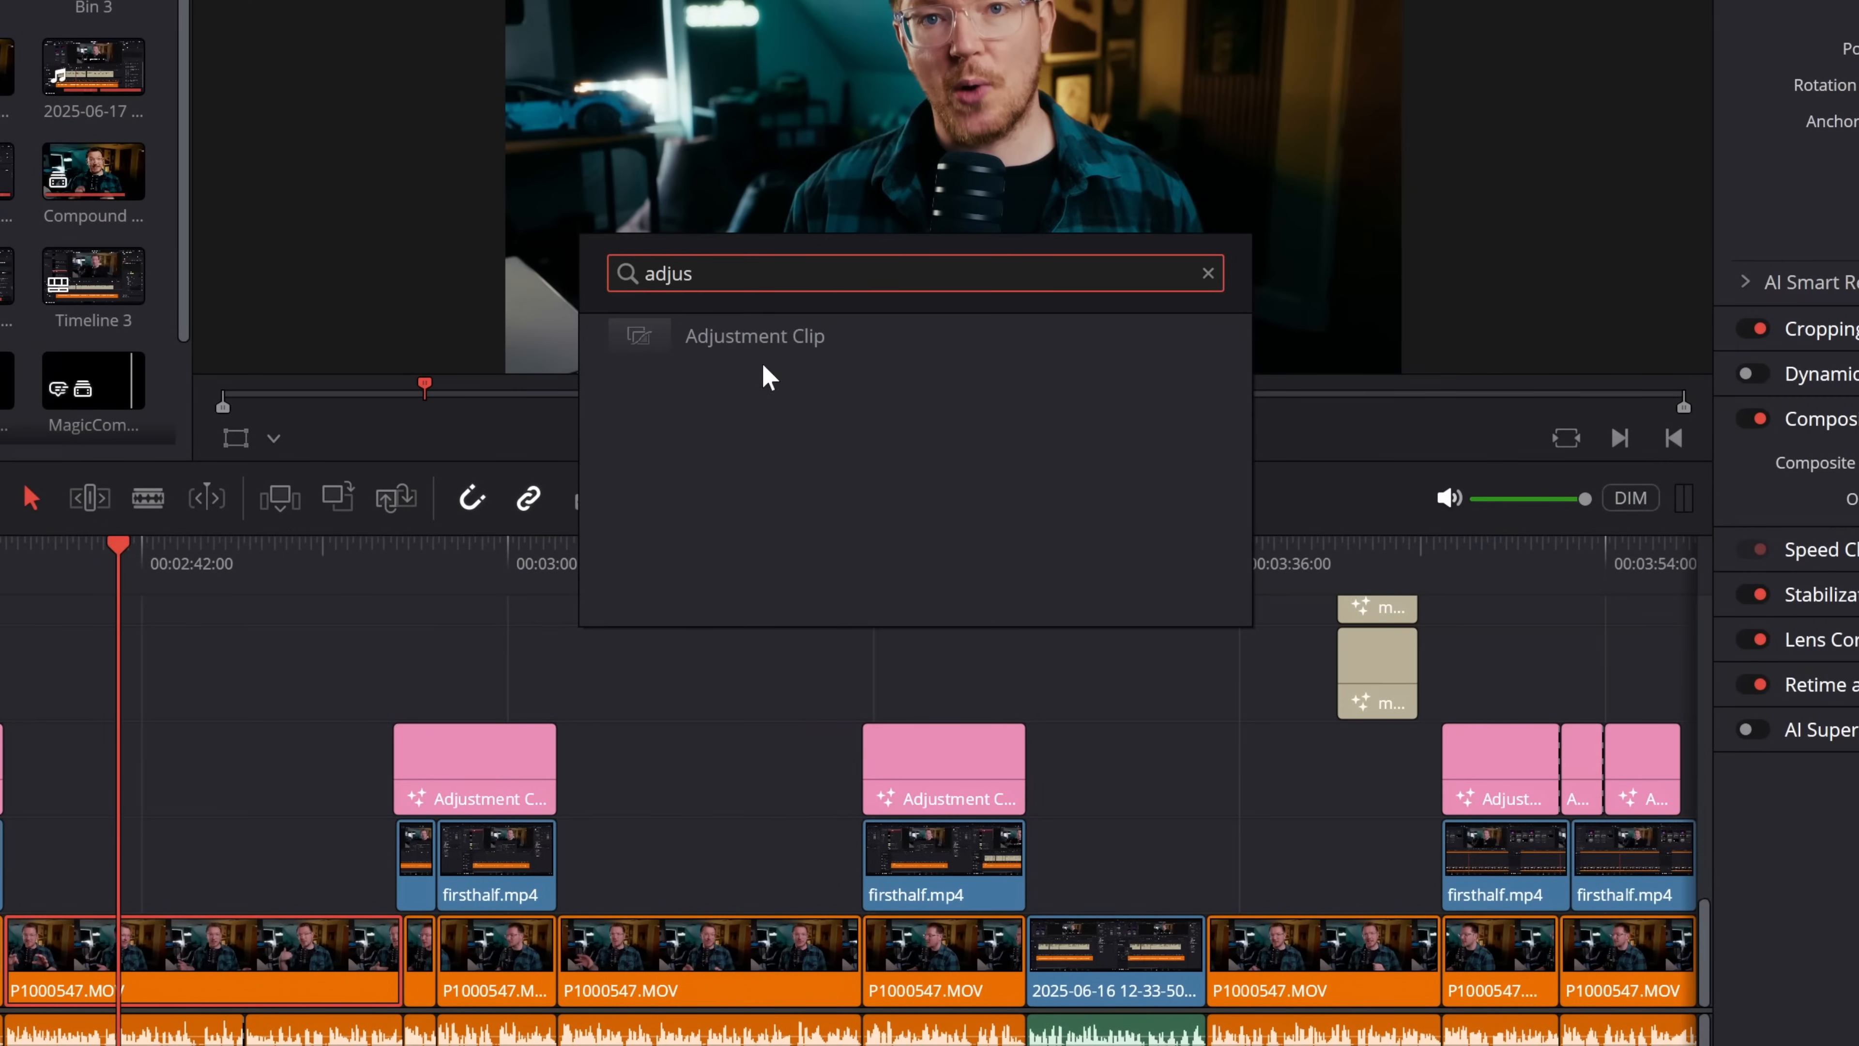
click(767, 341)
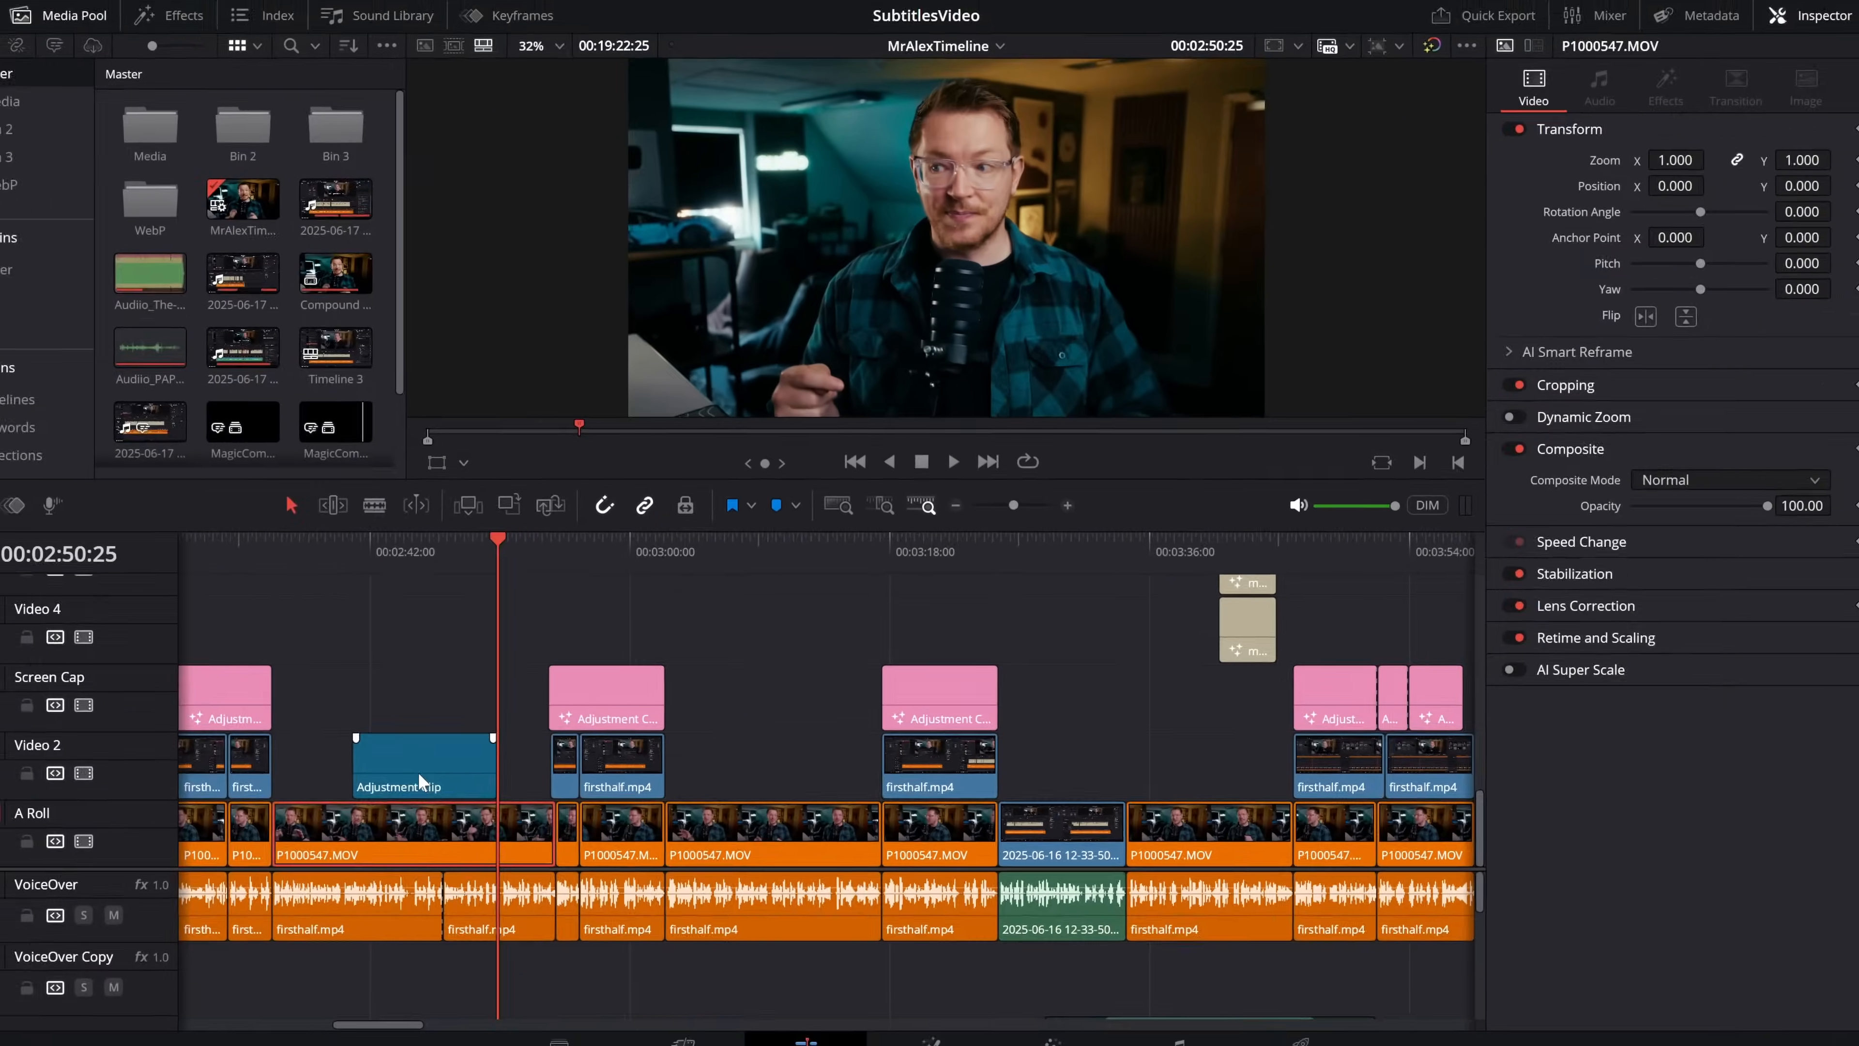
Step: Inspect the new adjustment clip's duration and close the duration settings without changing them
click(207, 881)
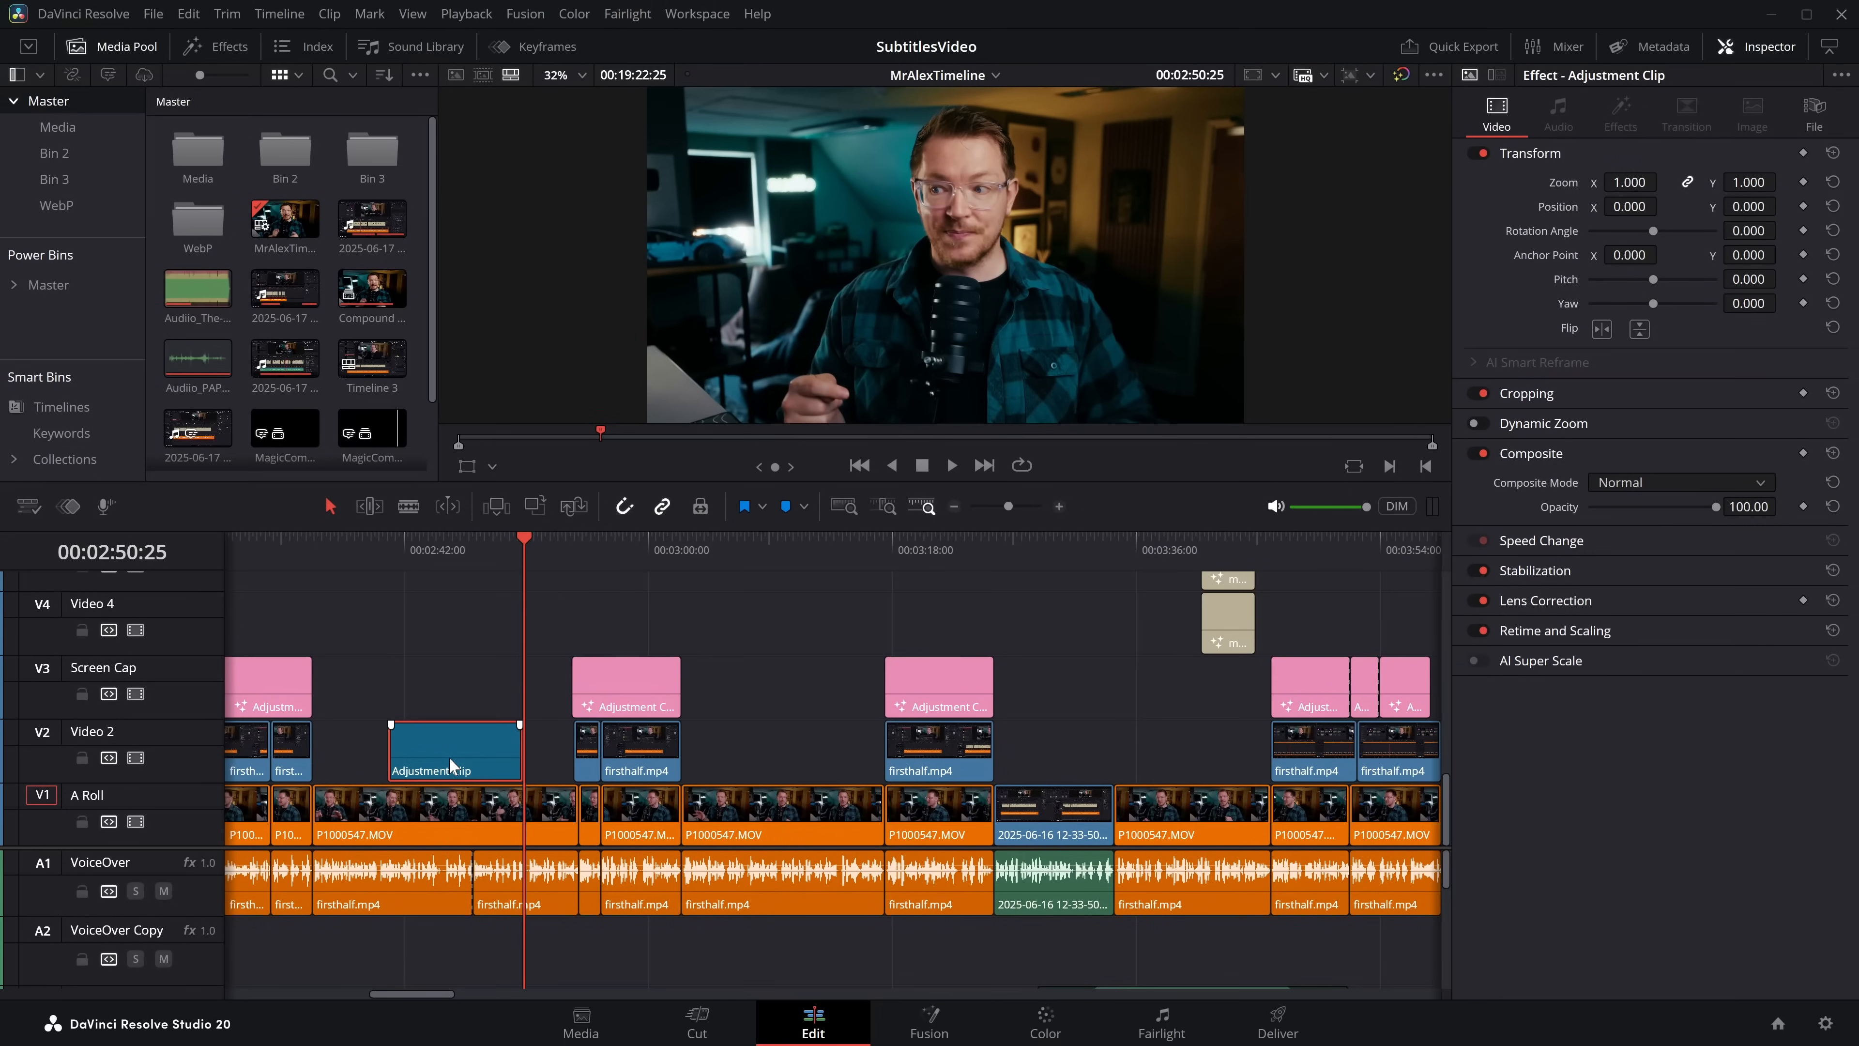
key(ctrl+d)
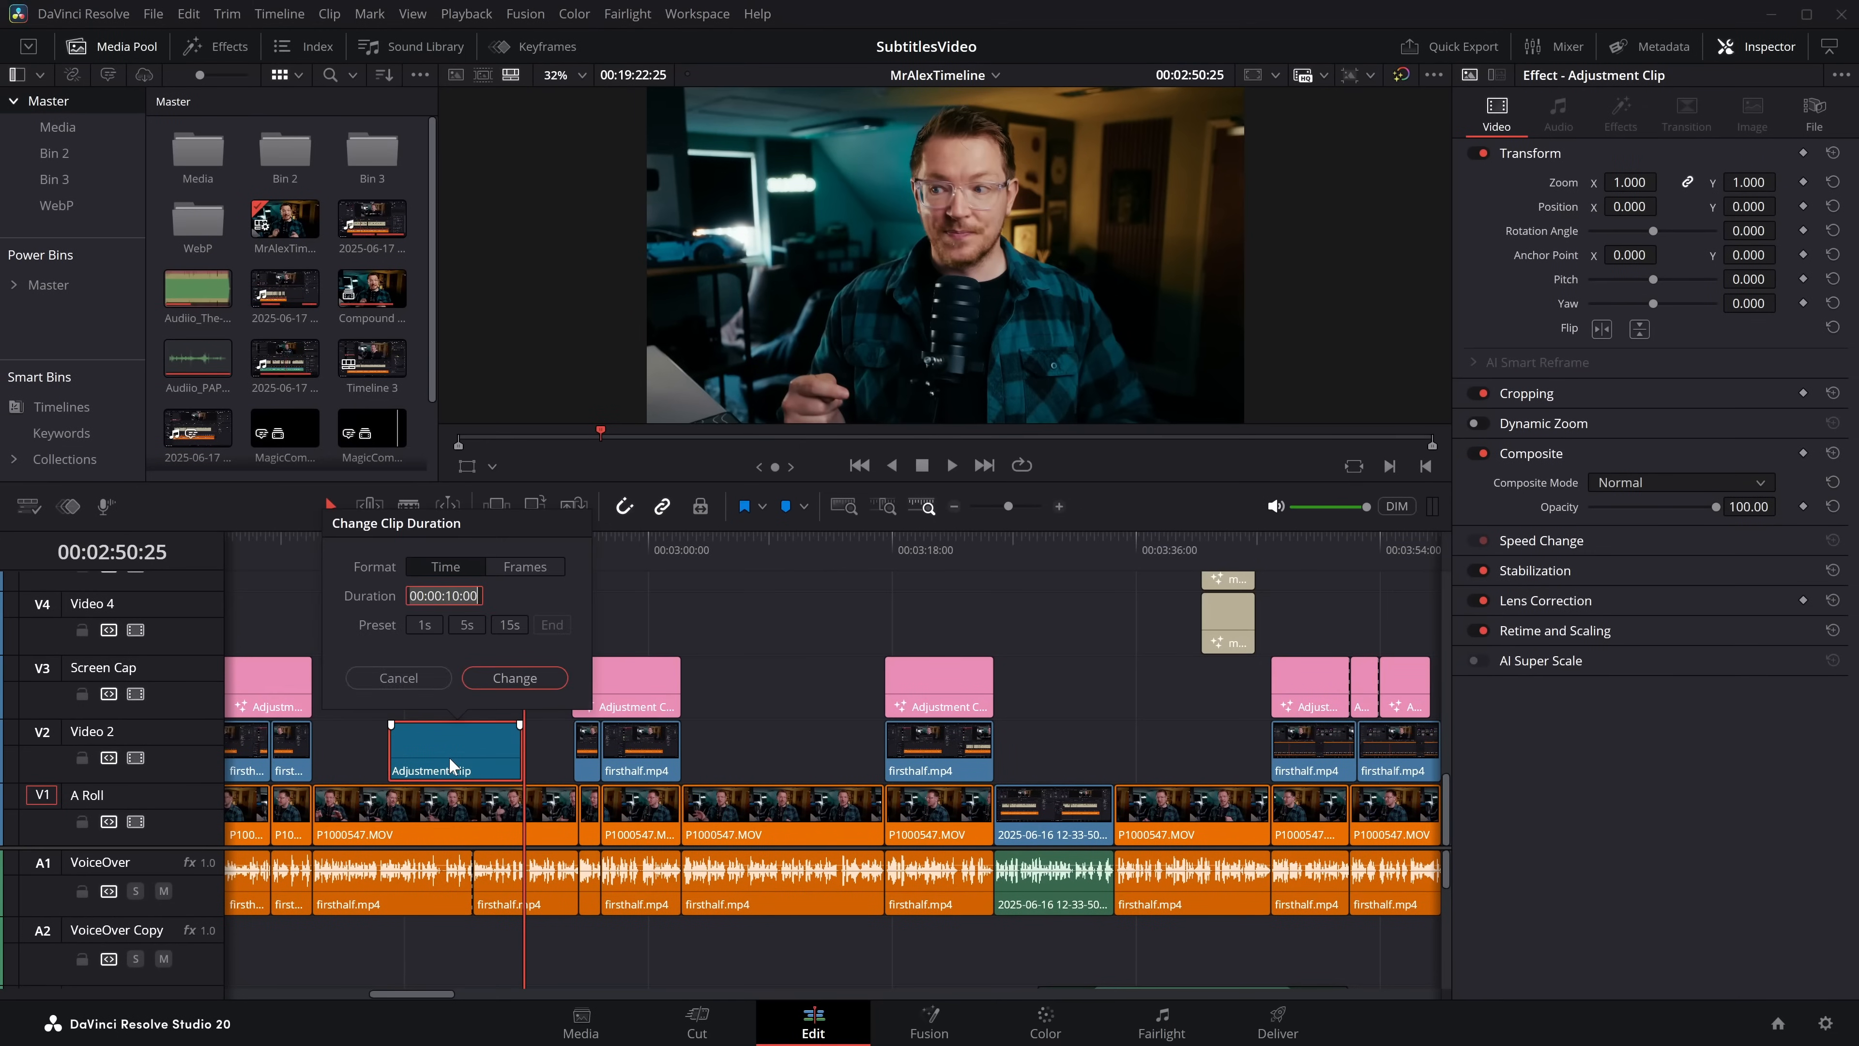
click(395, 677)
Step: Review the standard generator duration in the user editing preferences and close them without saving
click(82, 14)
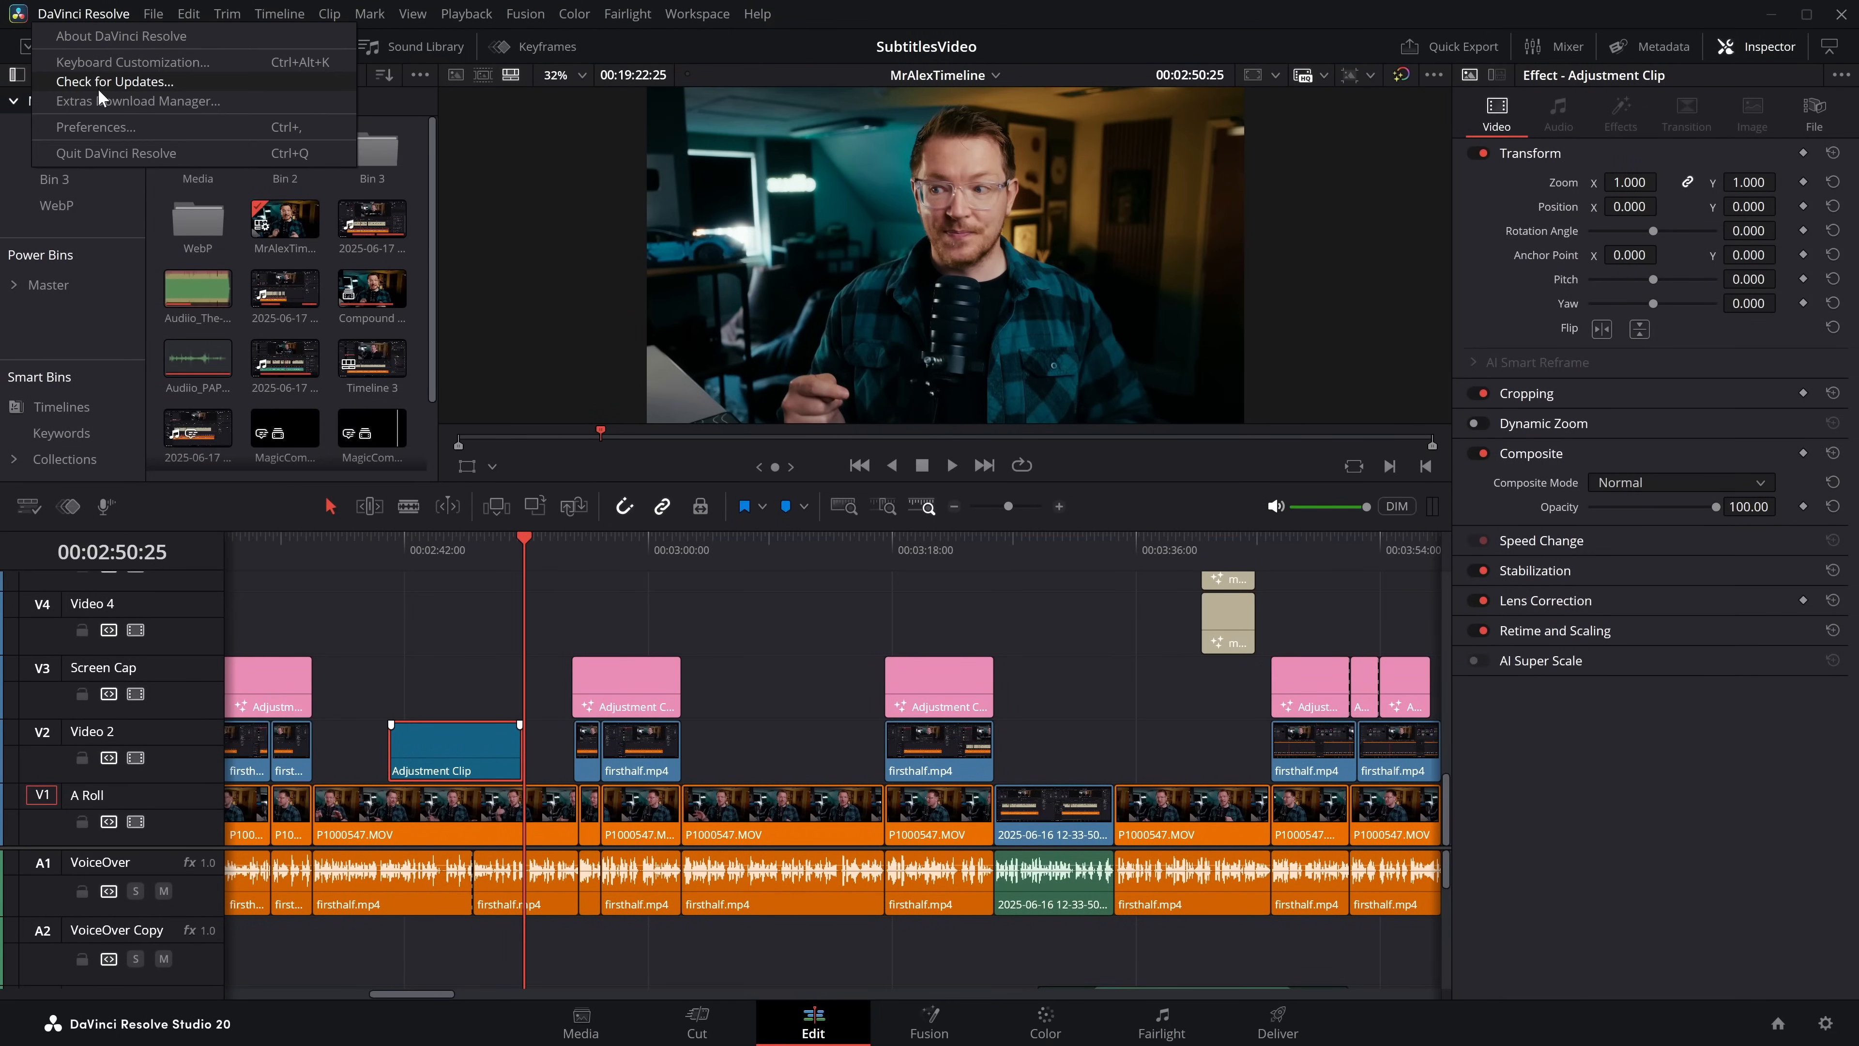
click(99, 128)
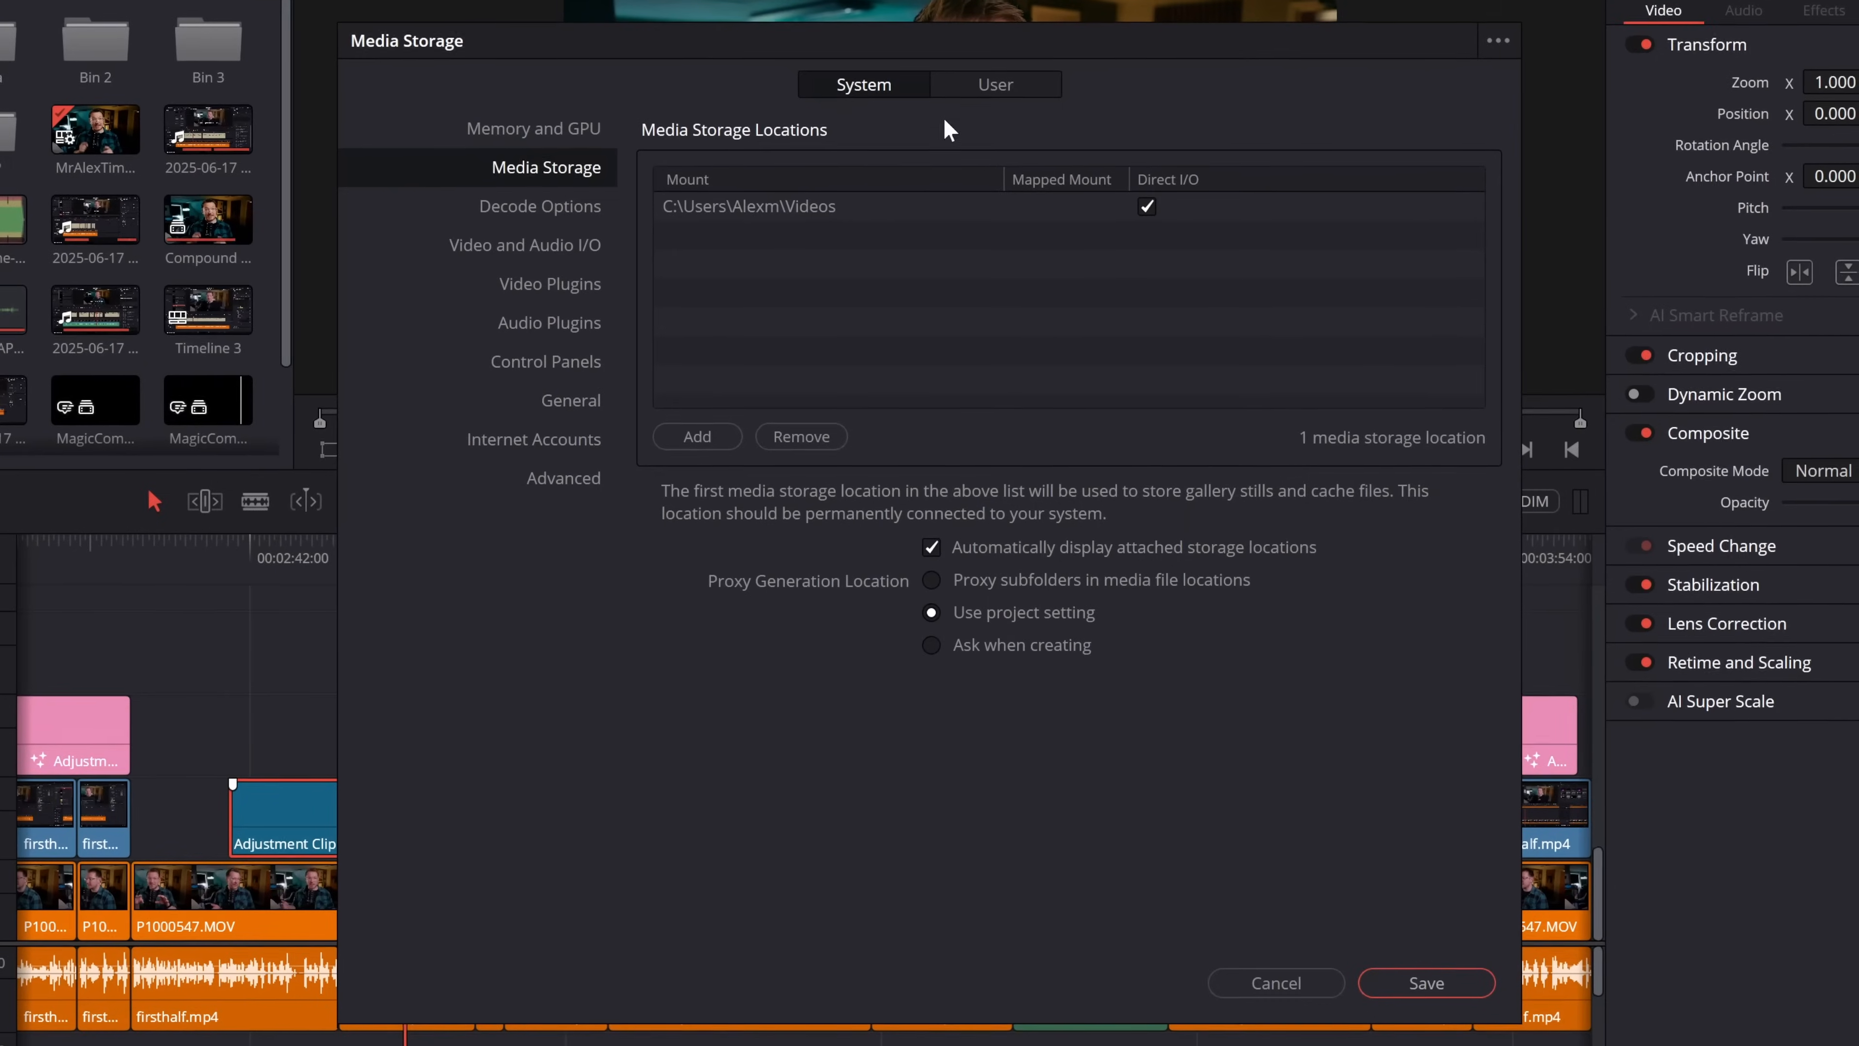
click(996, 84)
click(571, 246)
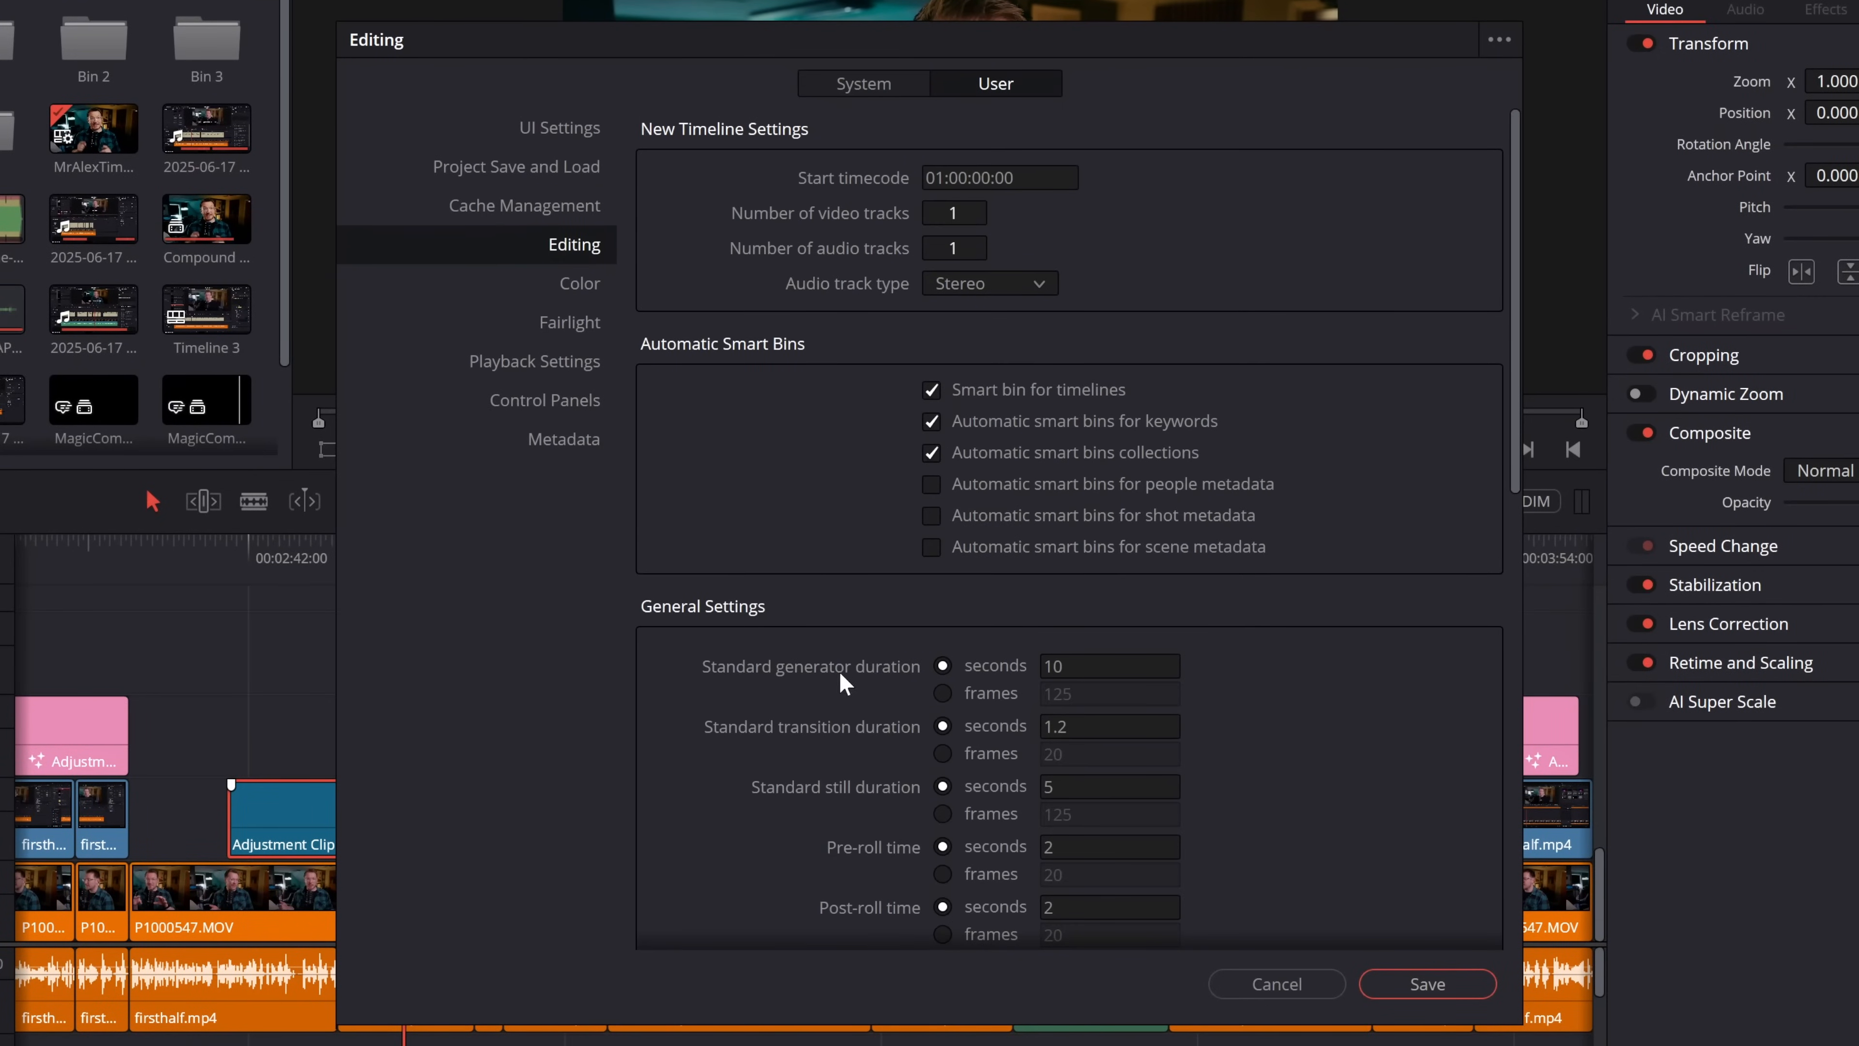
click(1275, 981)
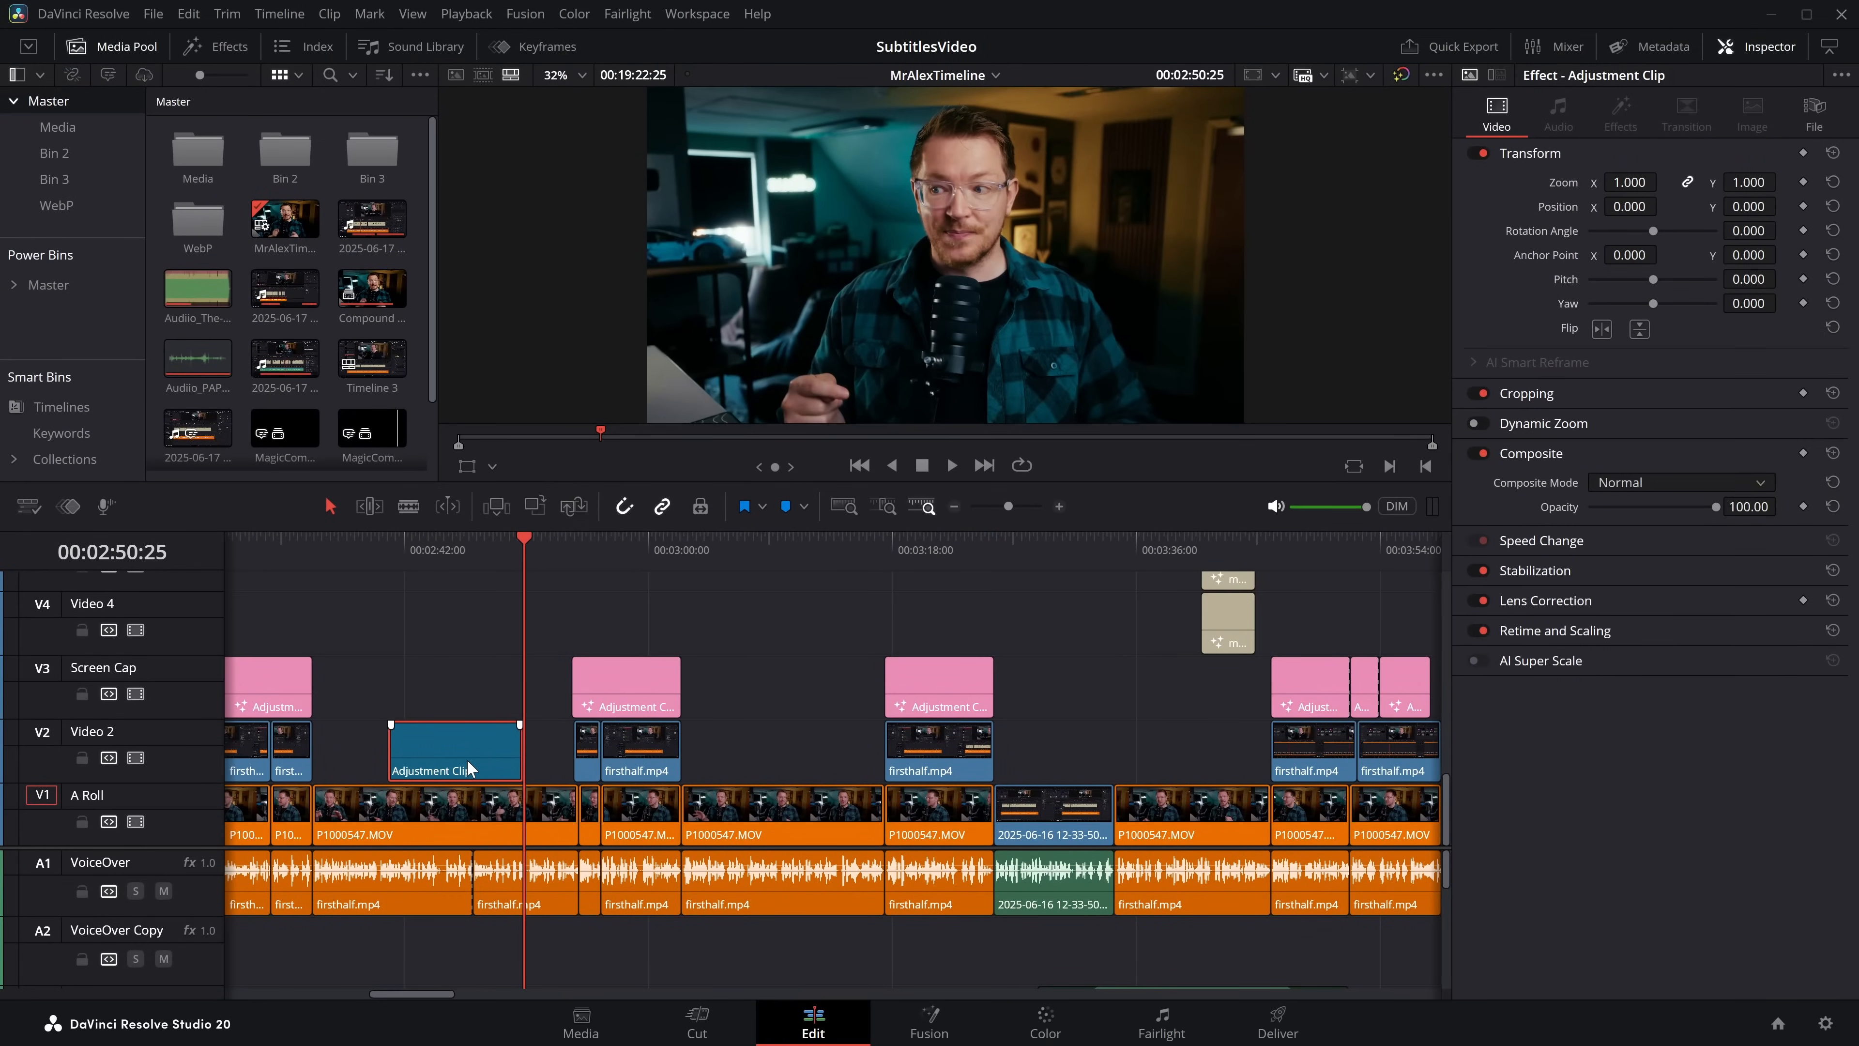
Step: Delete the new adjustment clip from the Video 2 track
key(Delete)
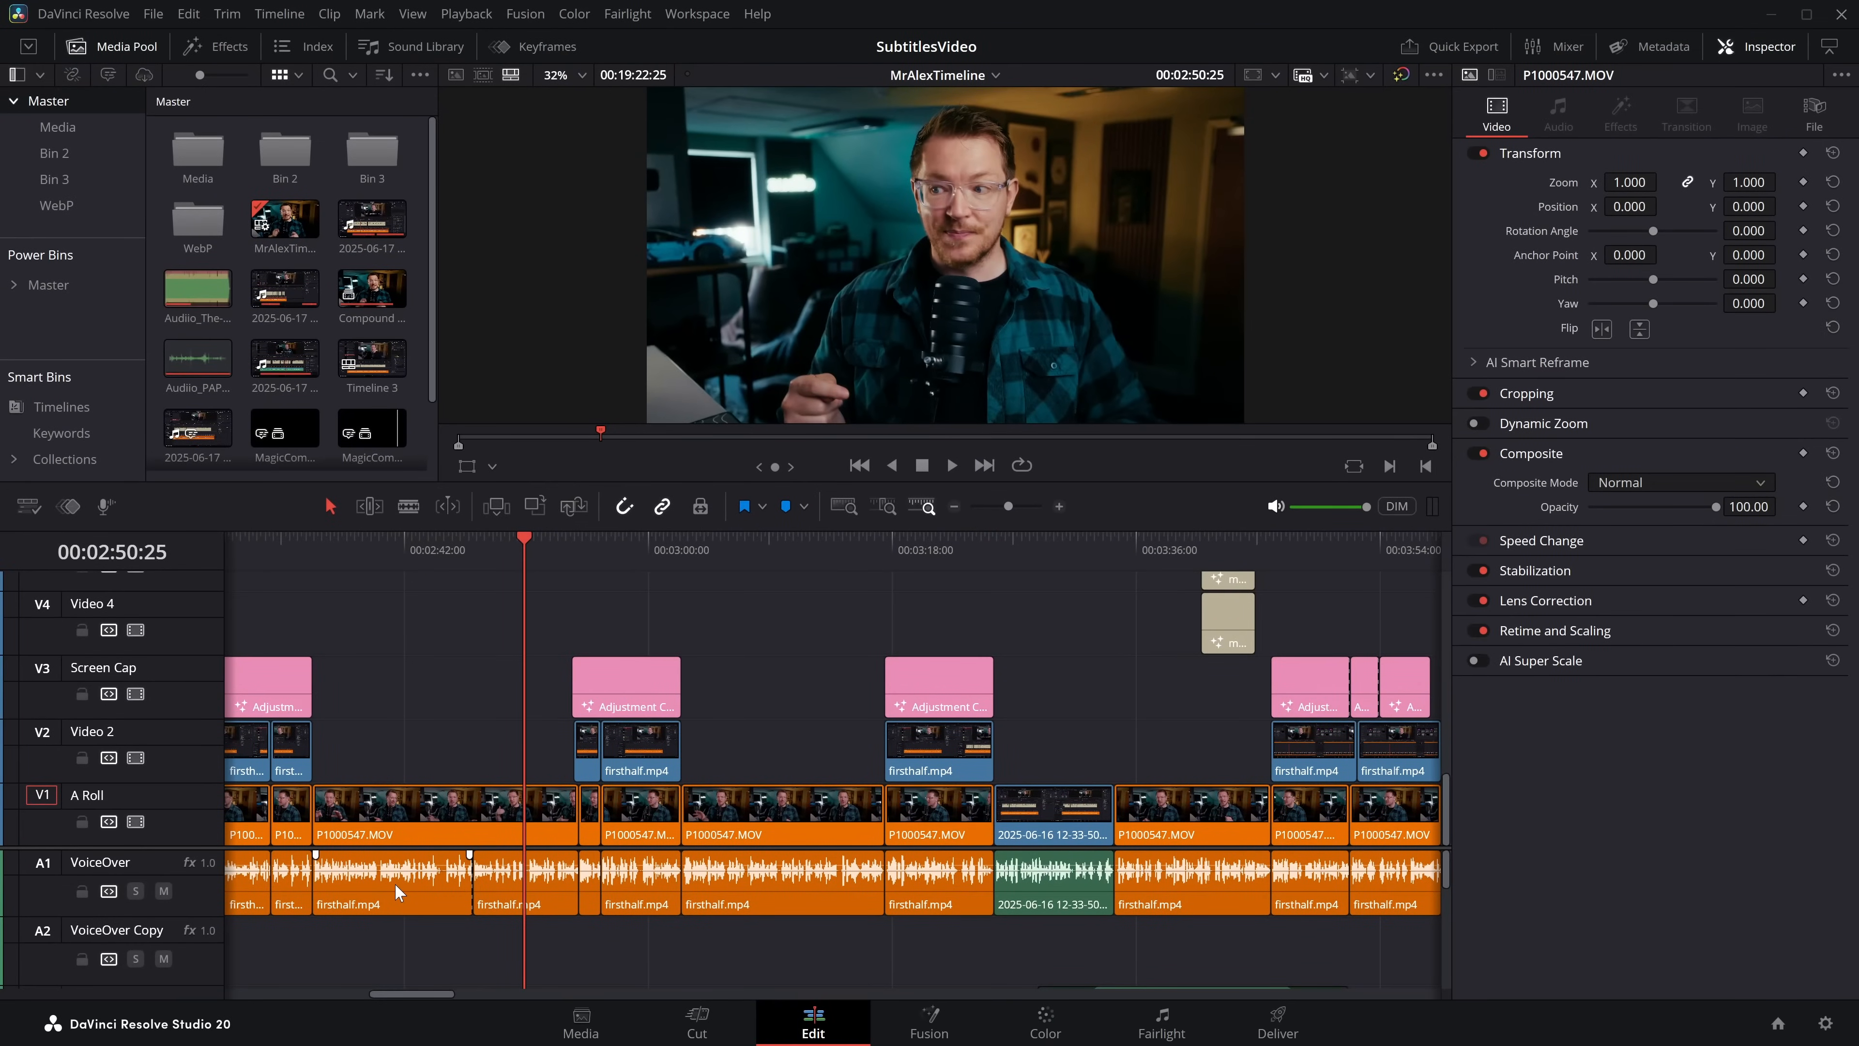
Step: Search the effects for "vo", apply Vocal Channel to the firsthalf.mp4 clip on the VoiceOver track, and close the effect's settings window
click(388, 897)
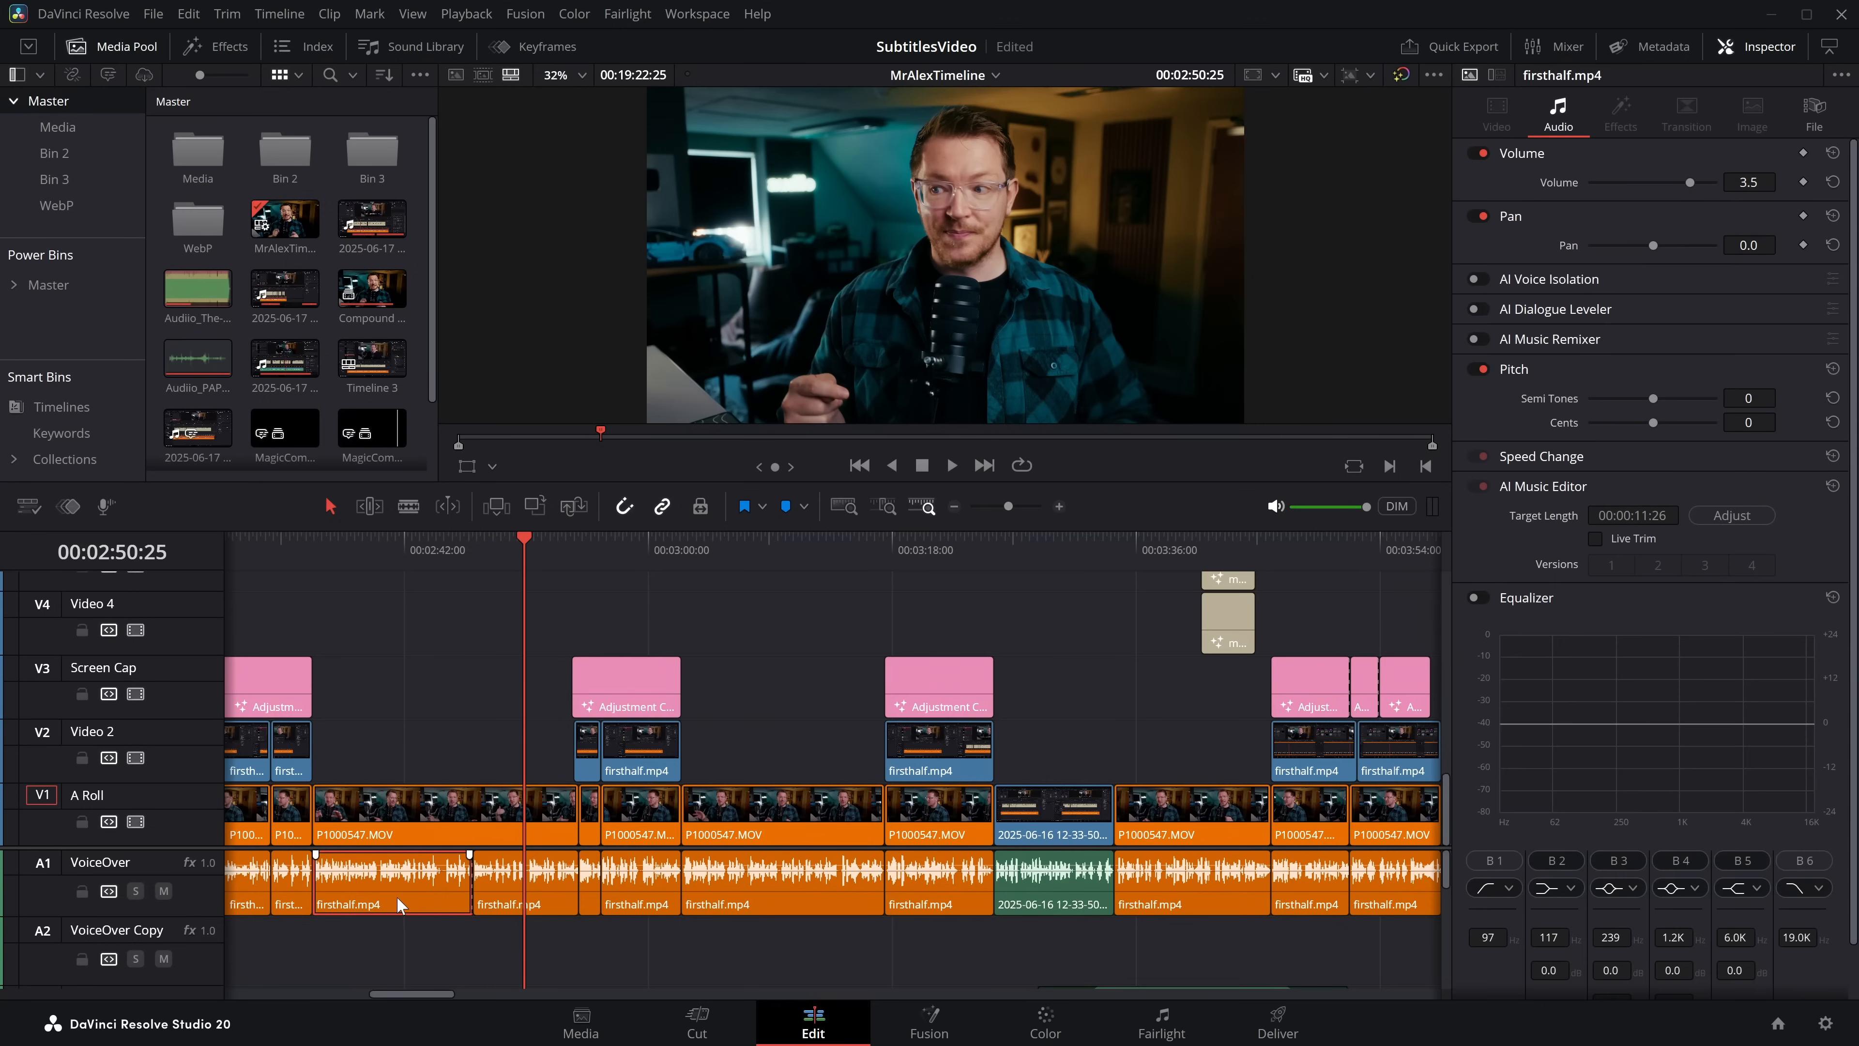
key(ctrl+f)
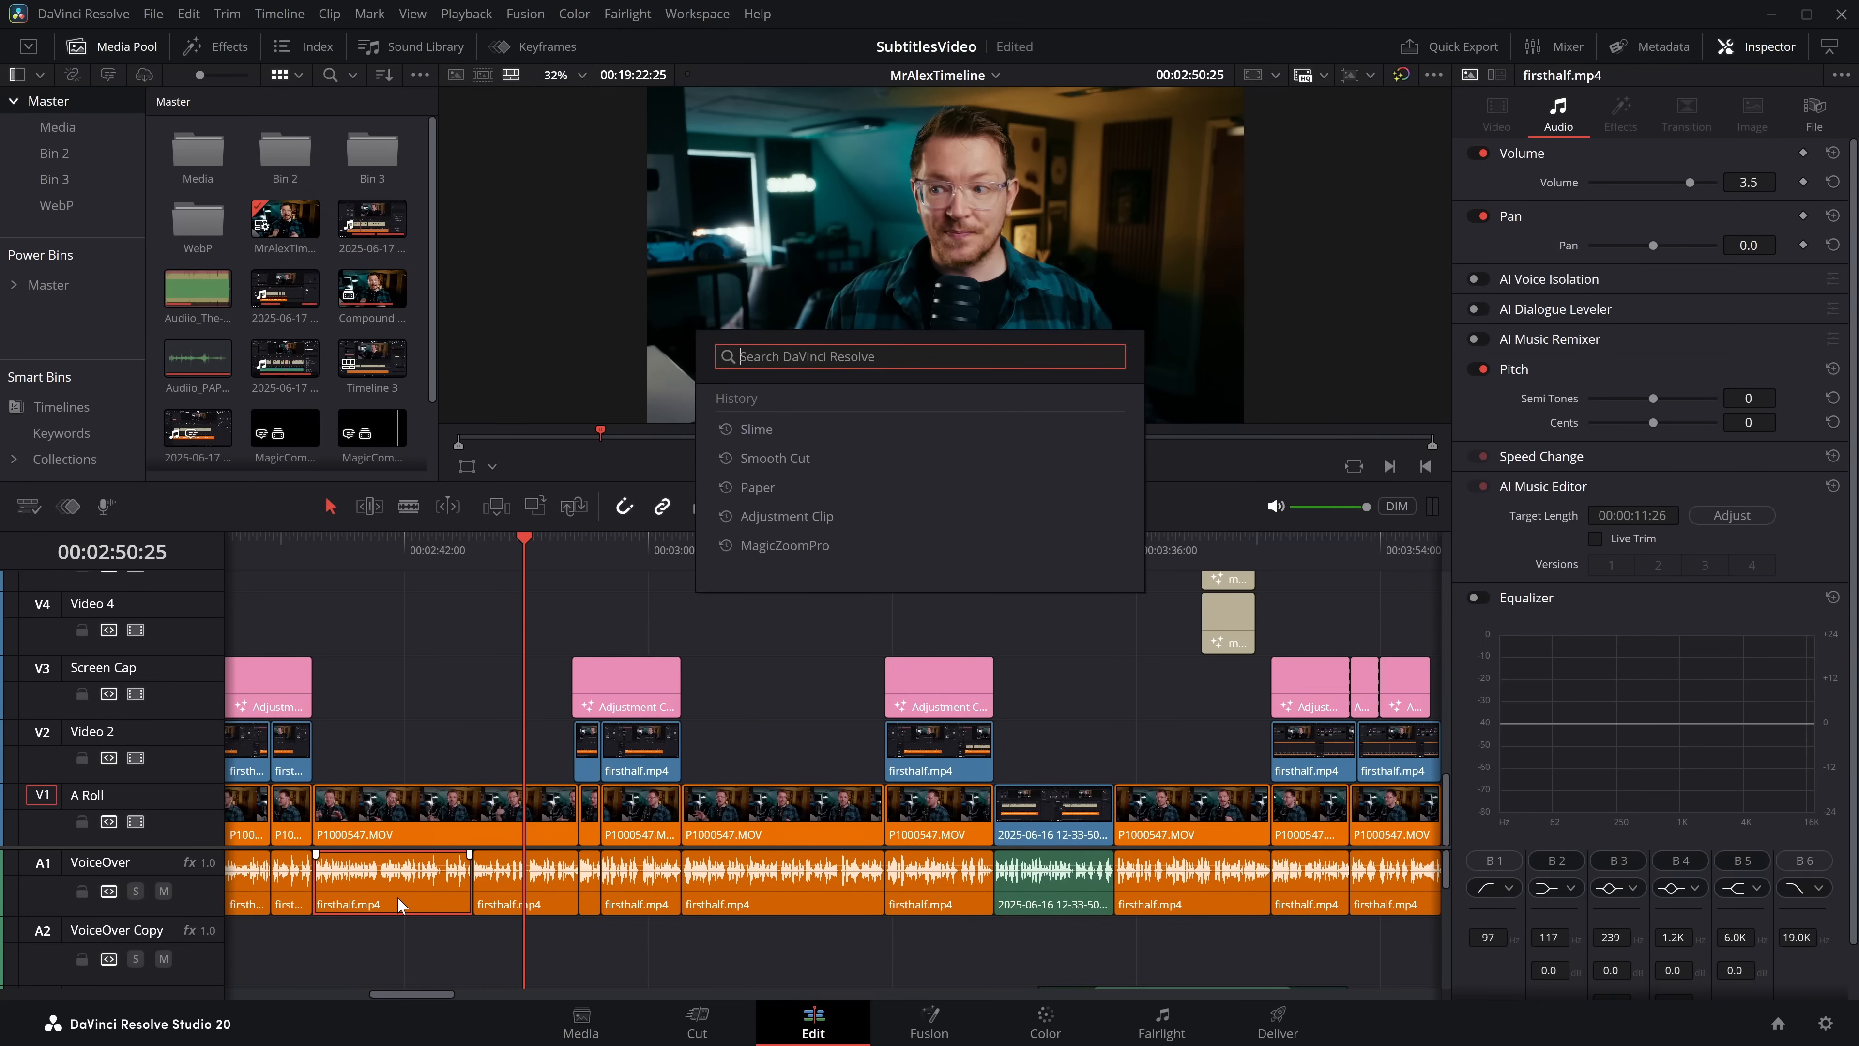
text(voi)
key(BackSpace)
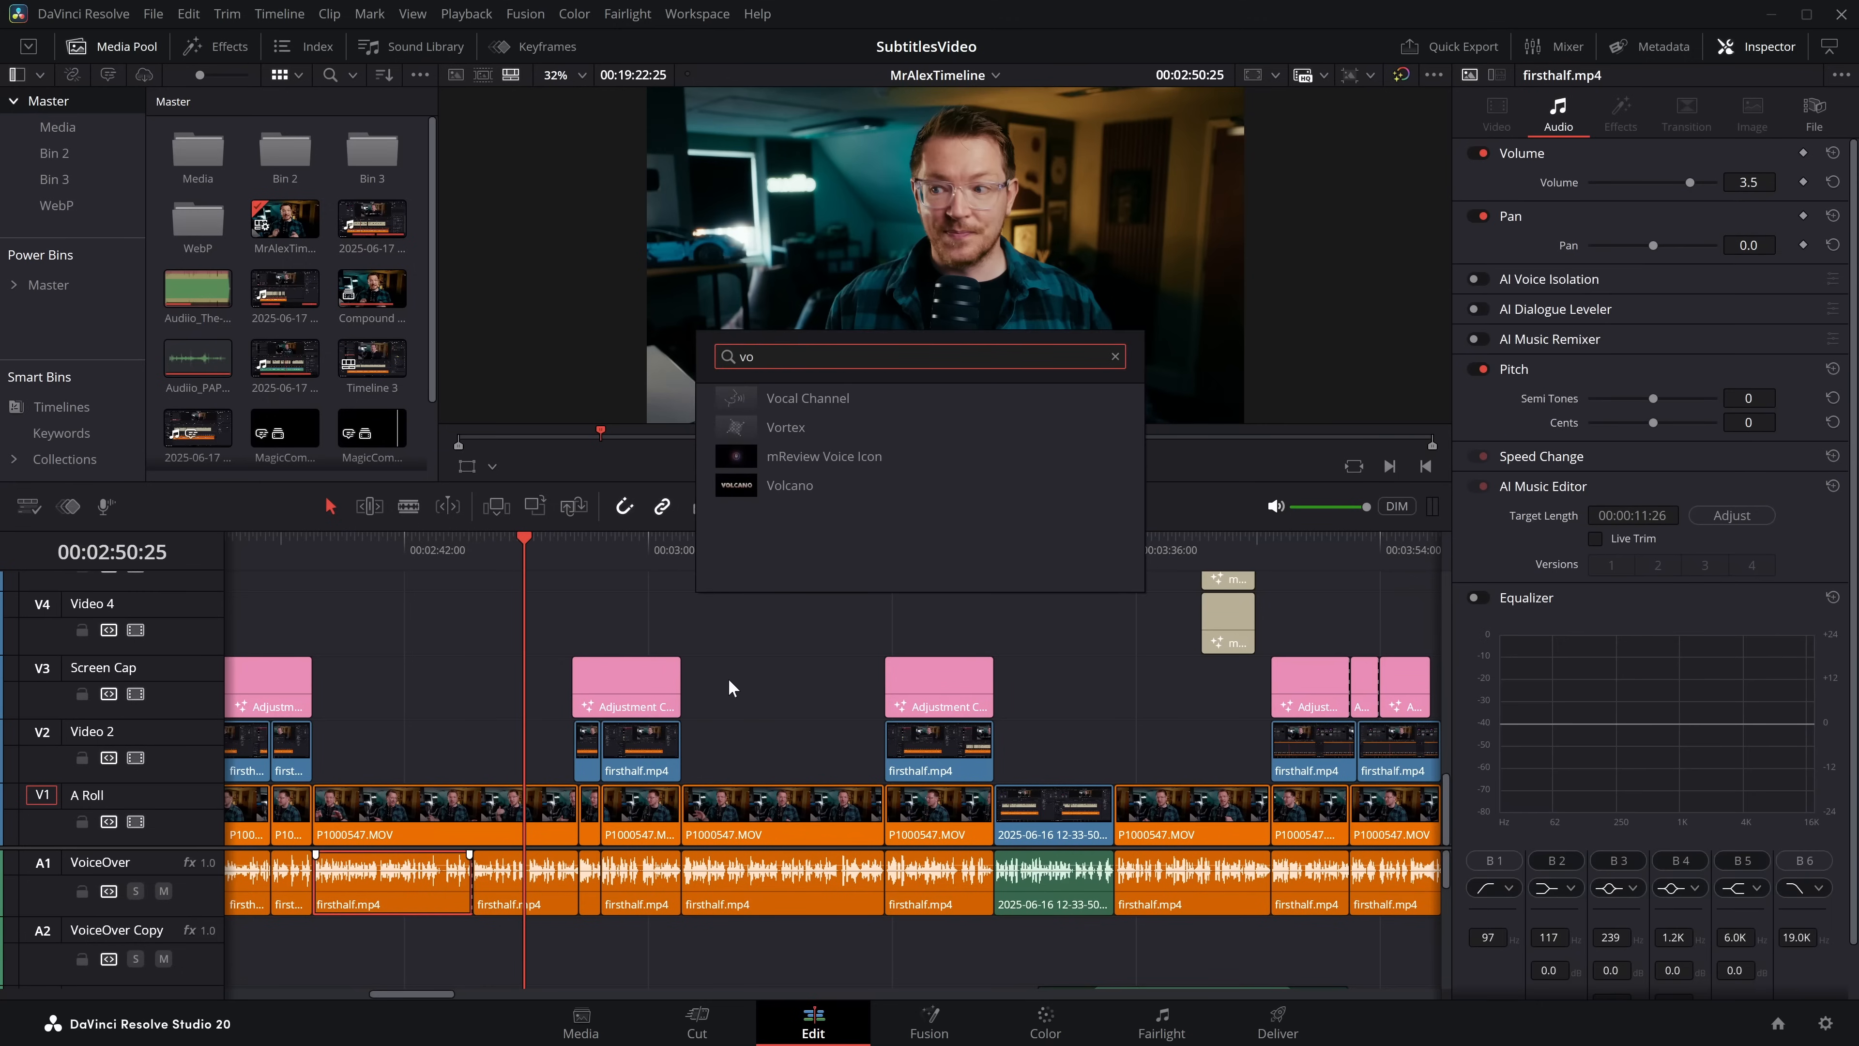
click(828, 399)
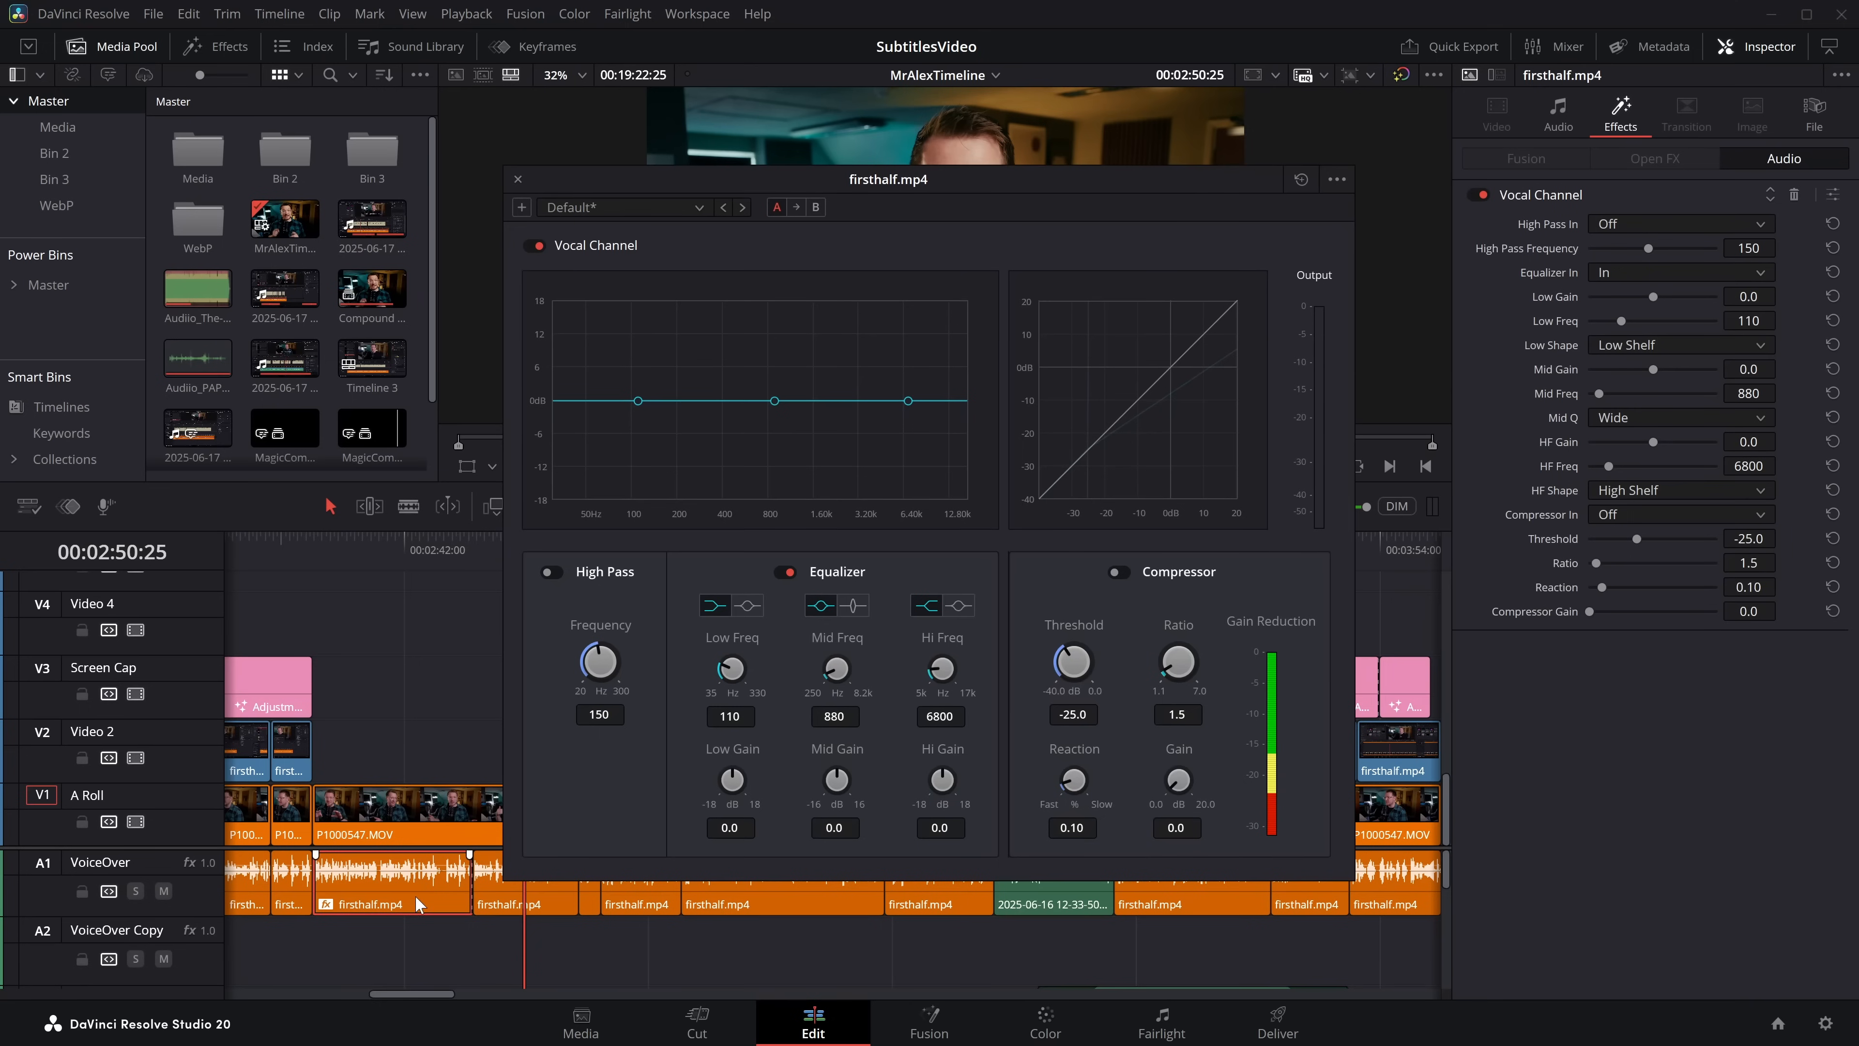
click(518, 179)
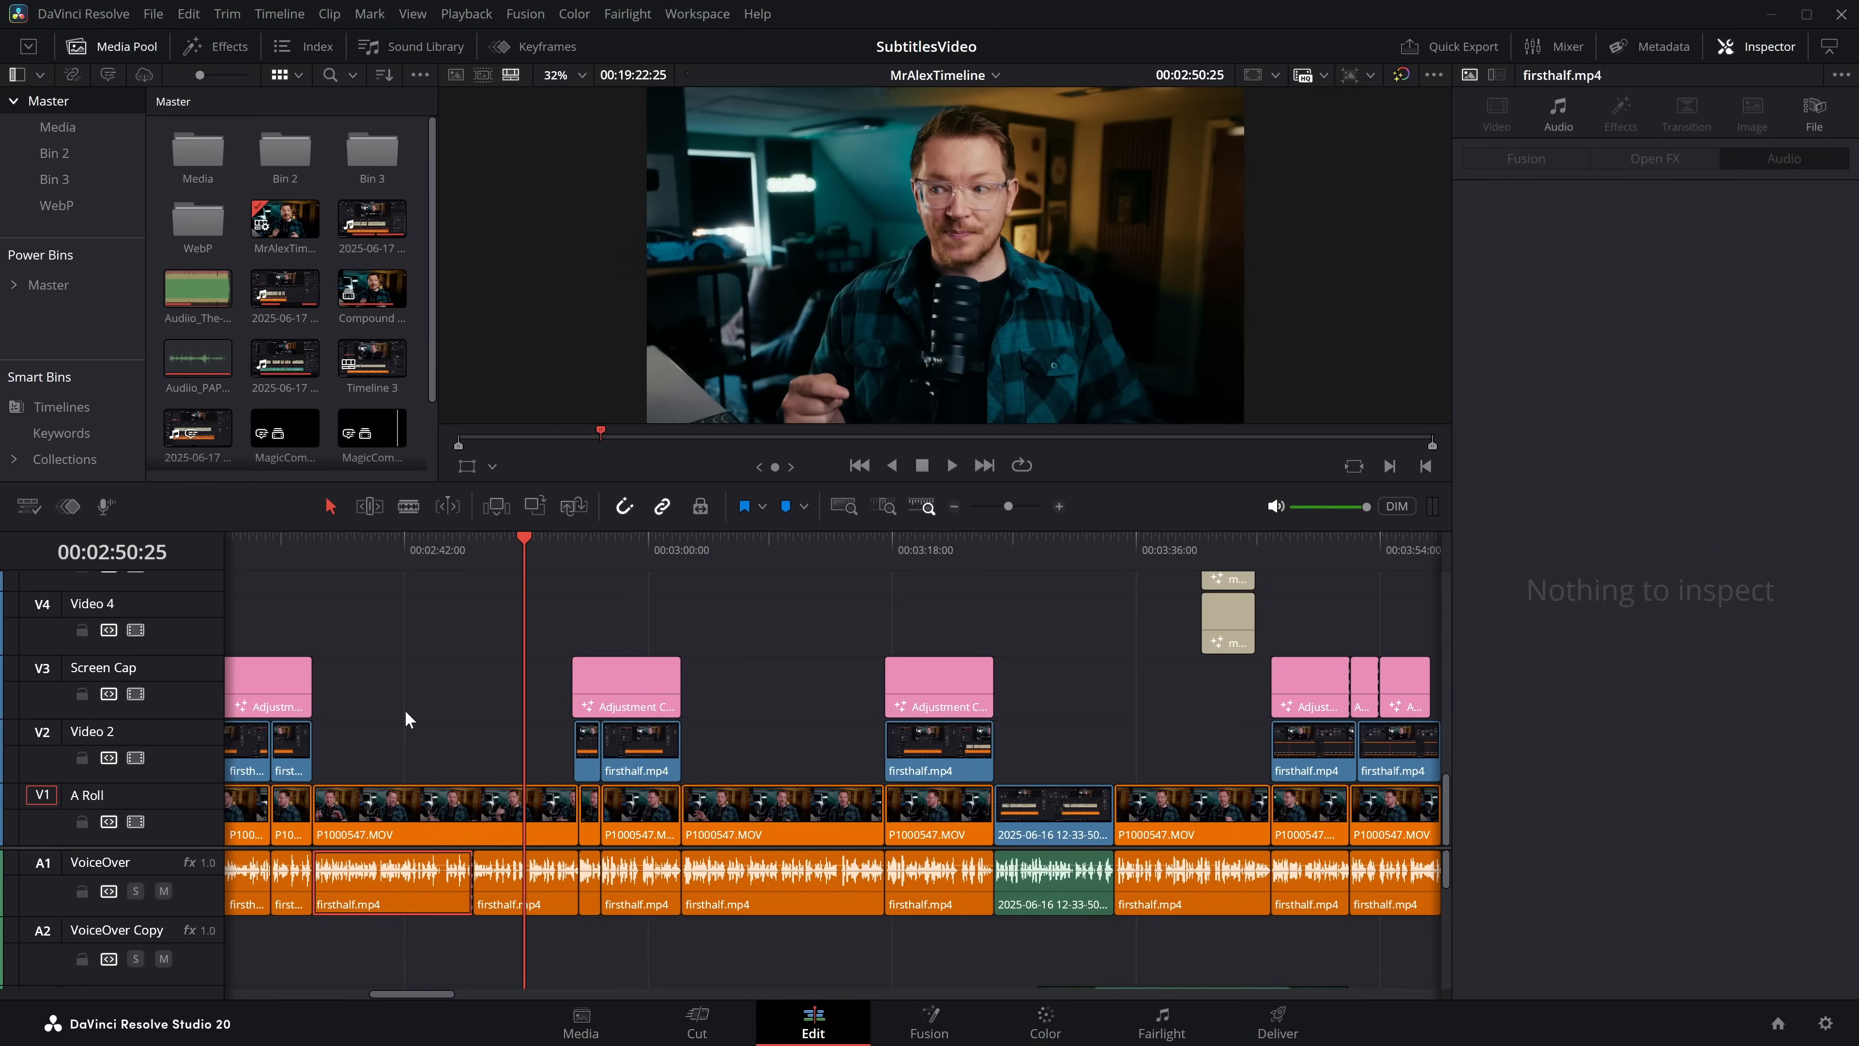
Step: Split the P1000547.MOV clip on the A Roll track at 00:02:44:16 and leave the clips deselected
click(410, 714)
click(439, 540)
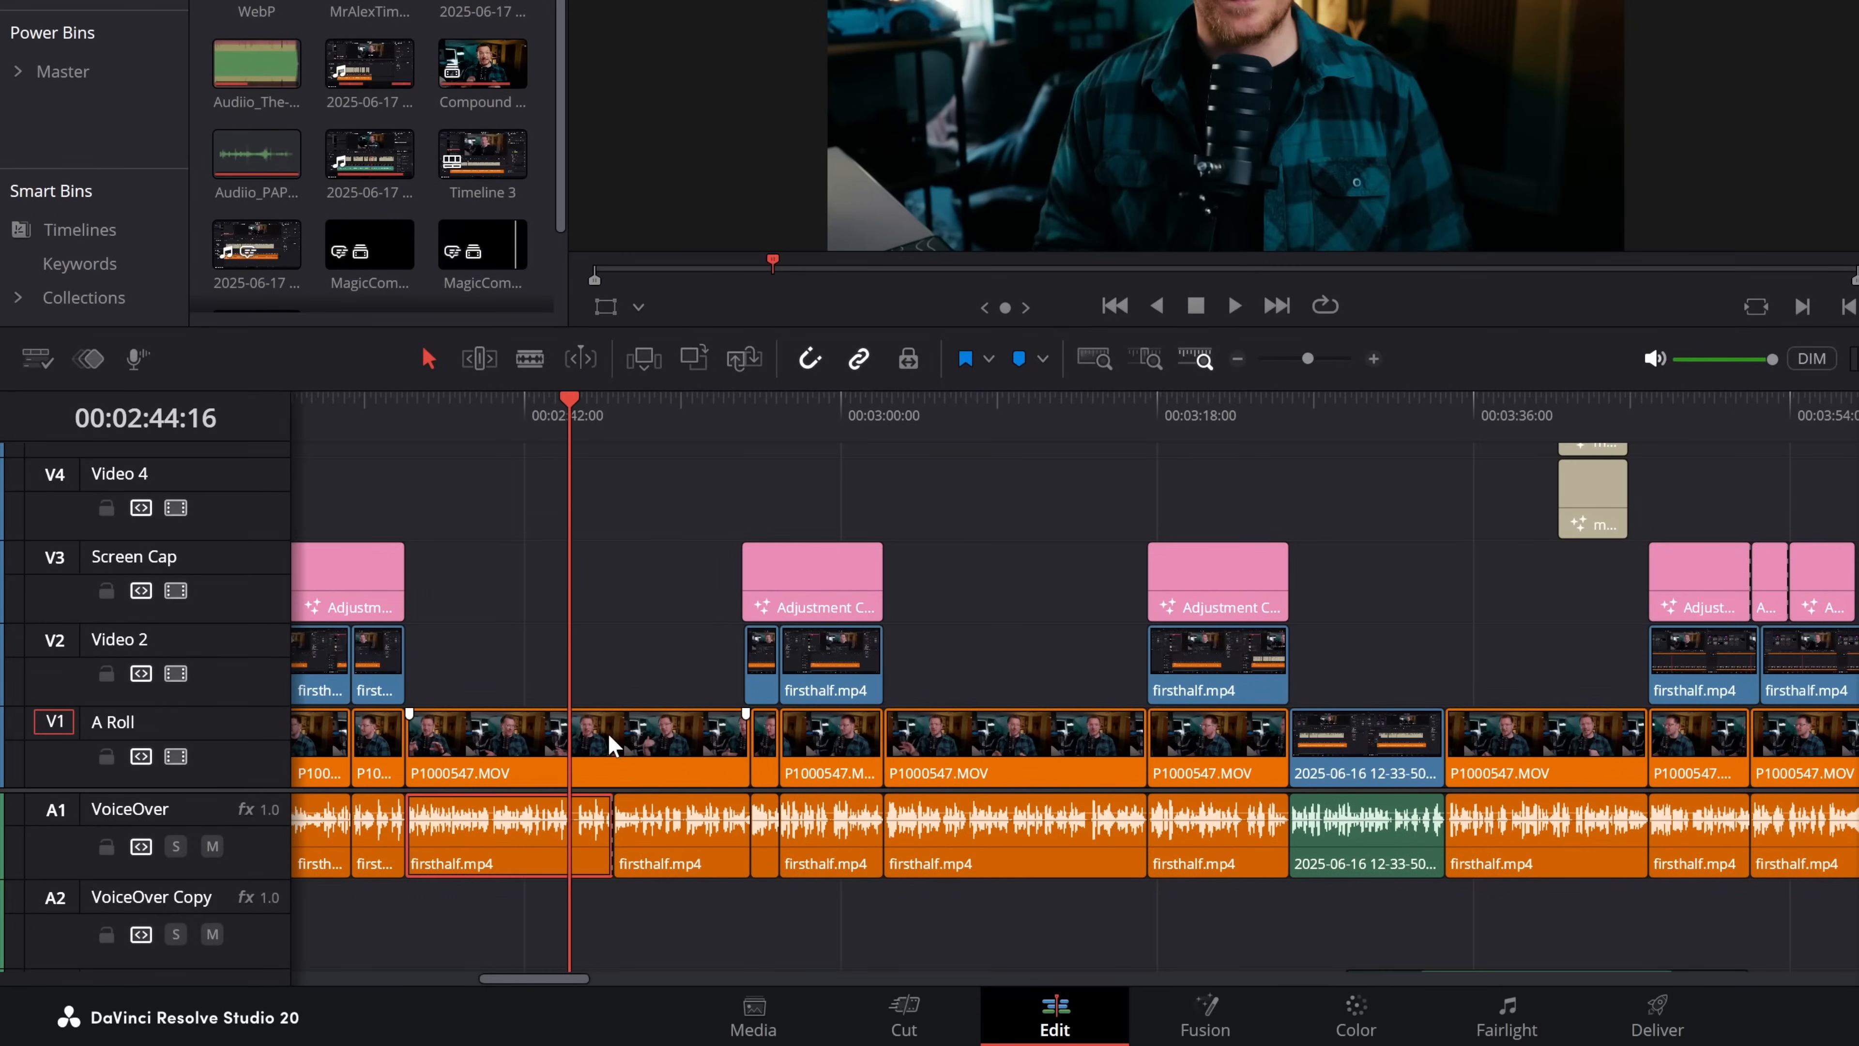
click(606, 733)
key(ctrl+b)
click(521, 432)
click(578, 598)
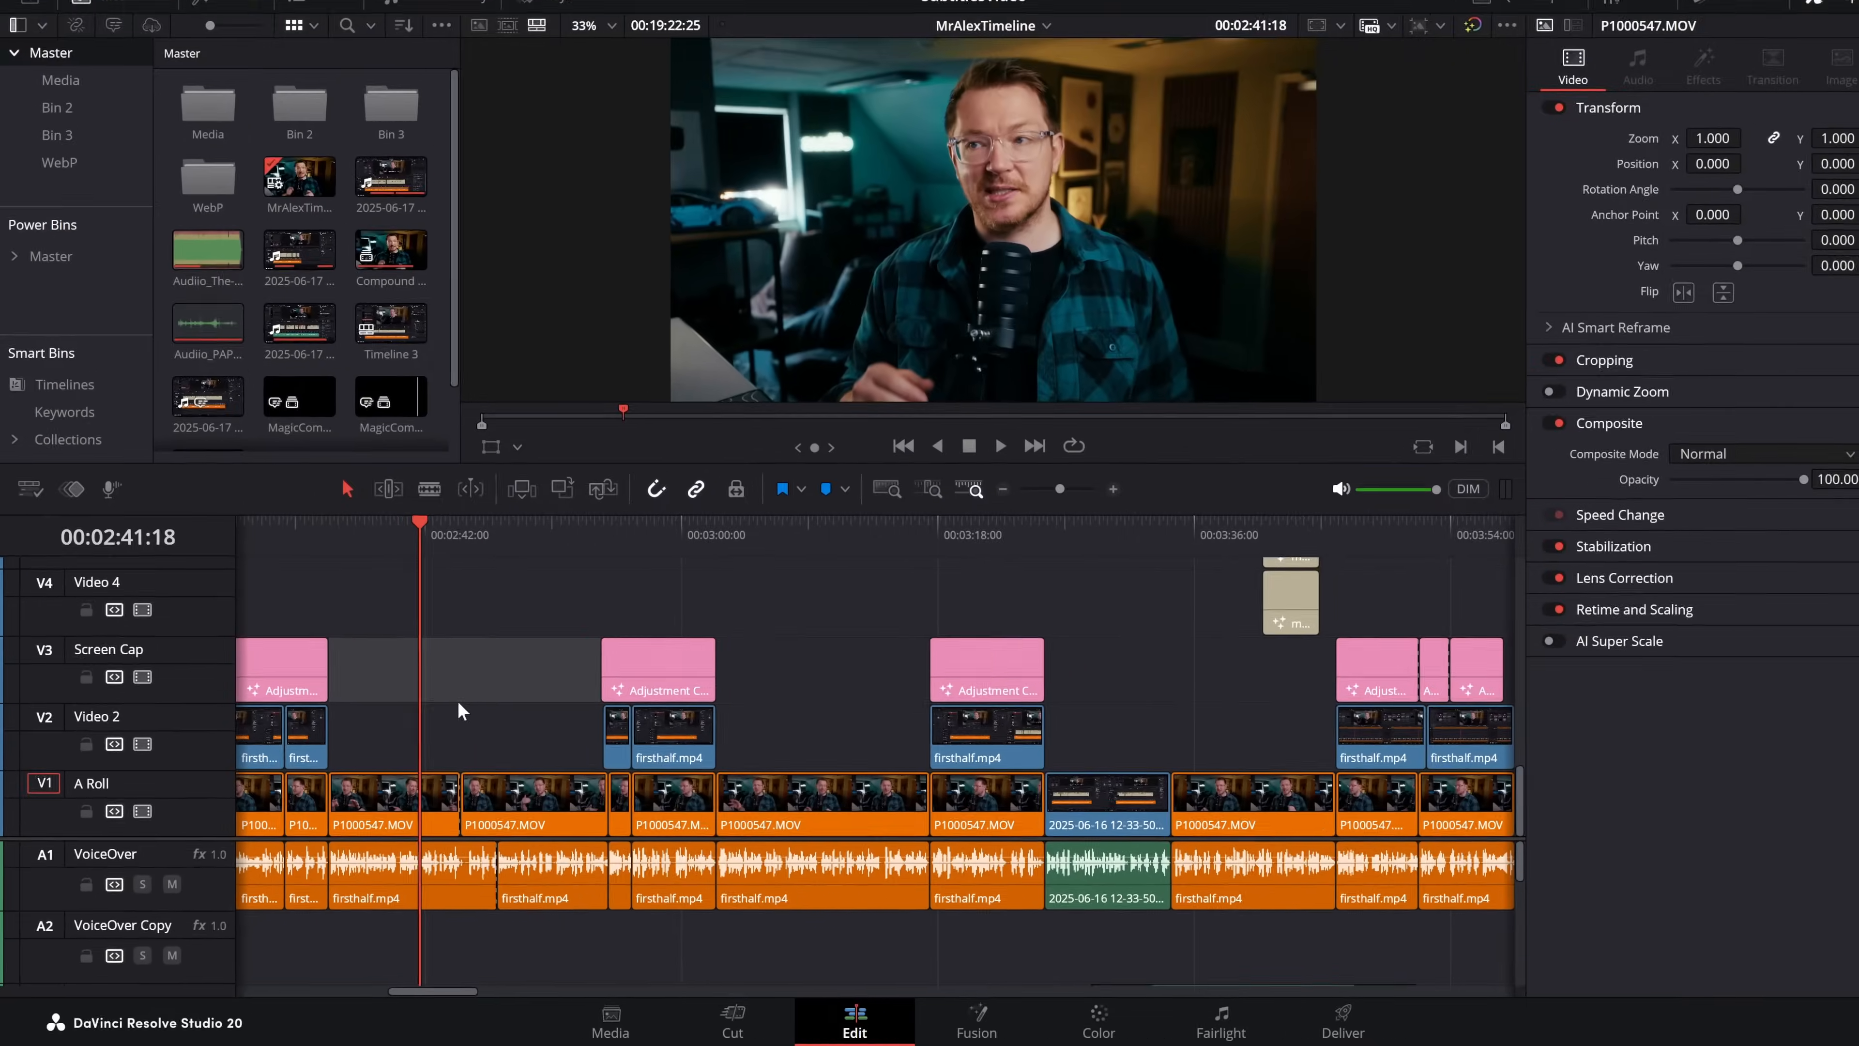
Step: Search the effects for "smoo" and apply the Smooth Cut transition to the new cut on the A Roll track
key(shift+space)
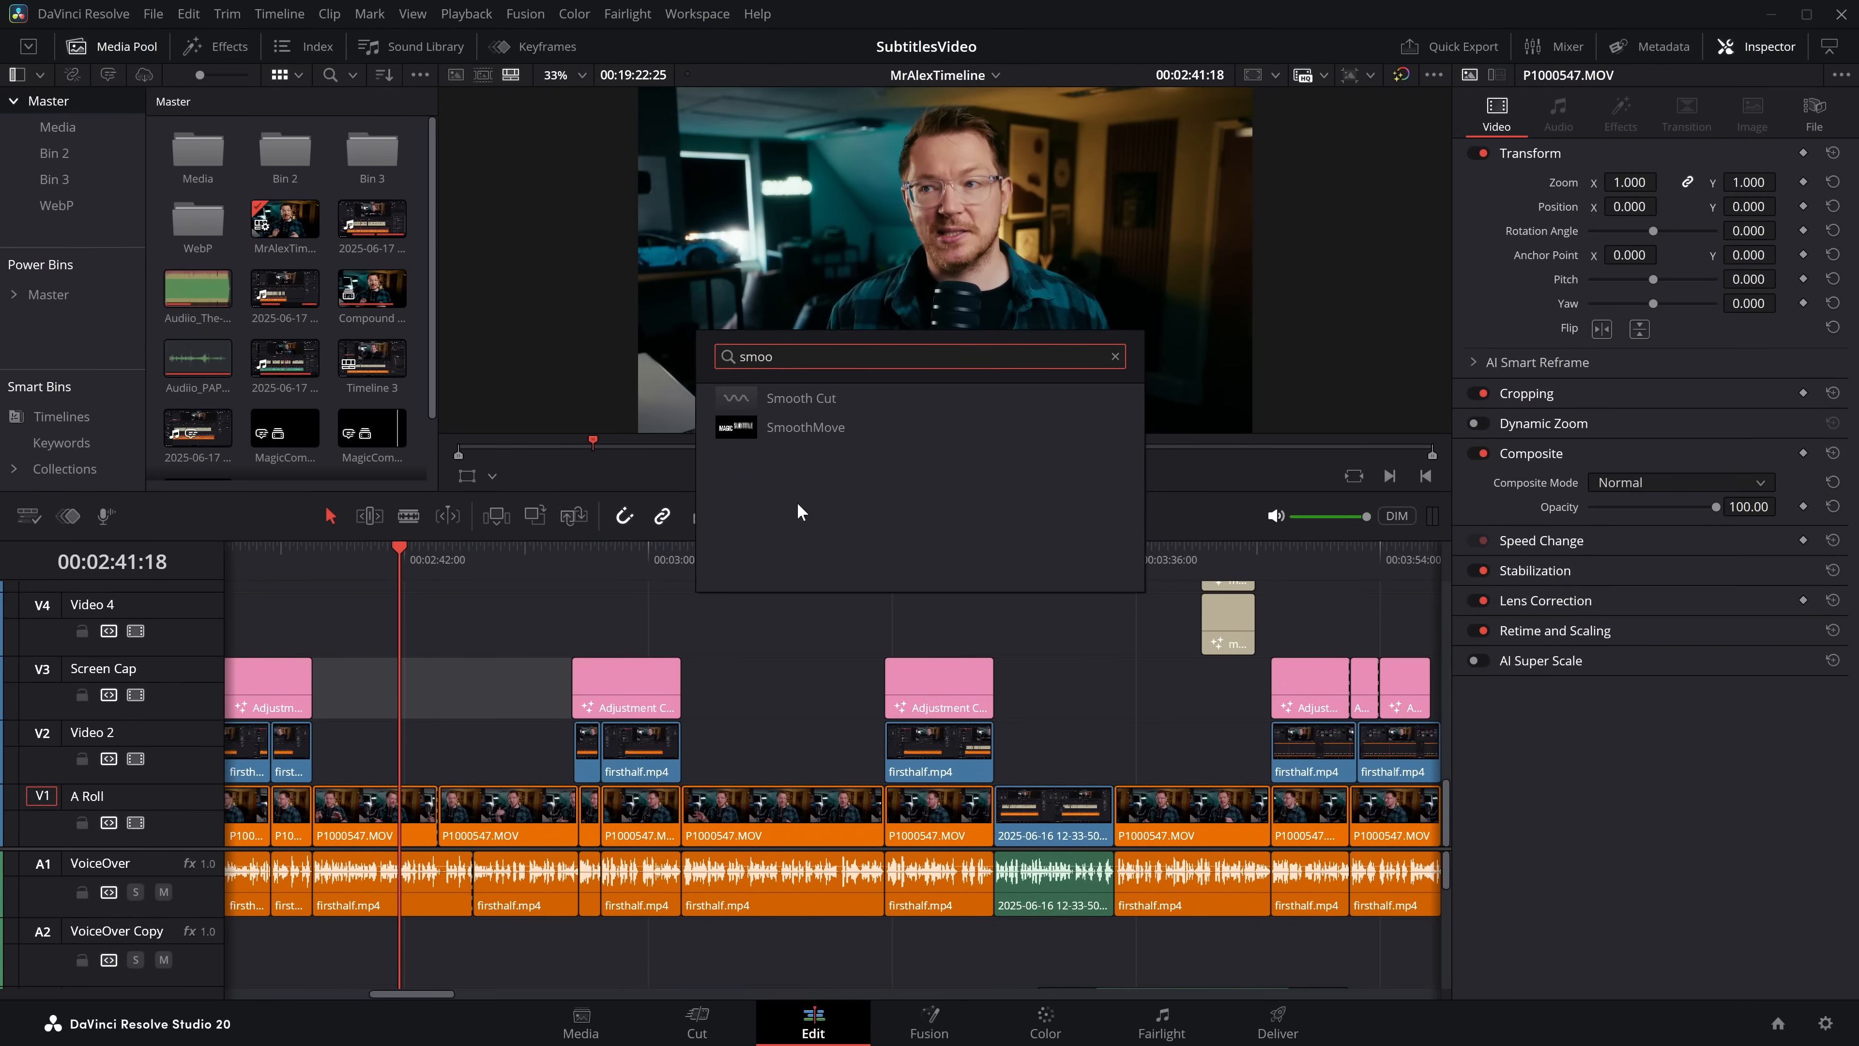
click(834, 400)
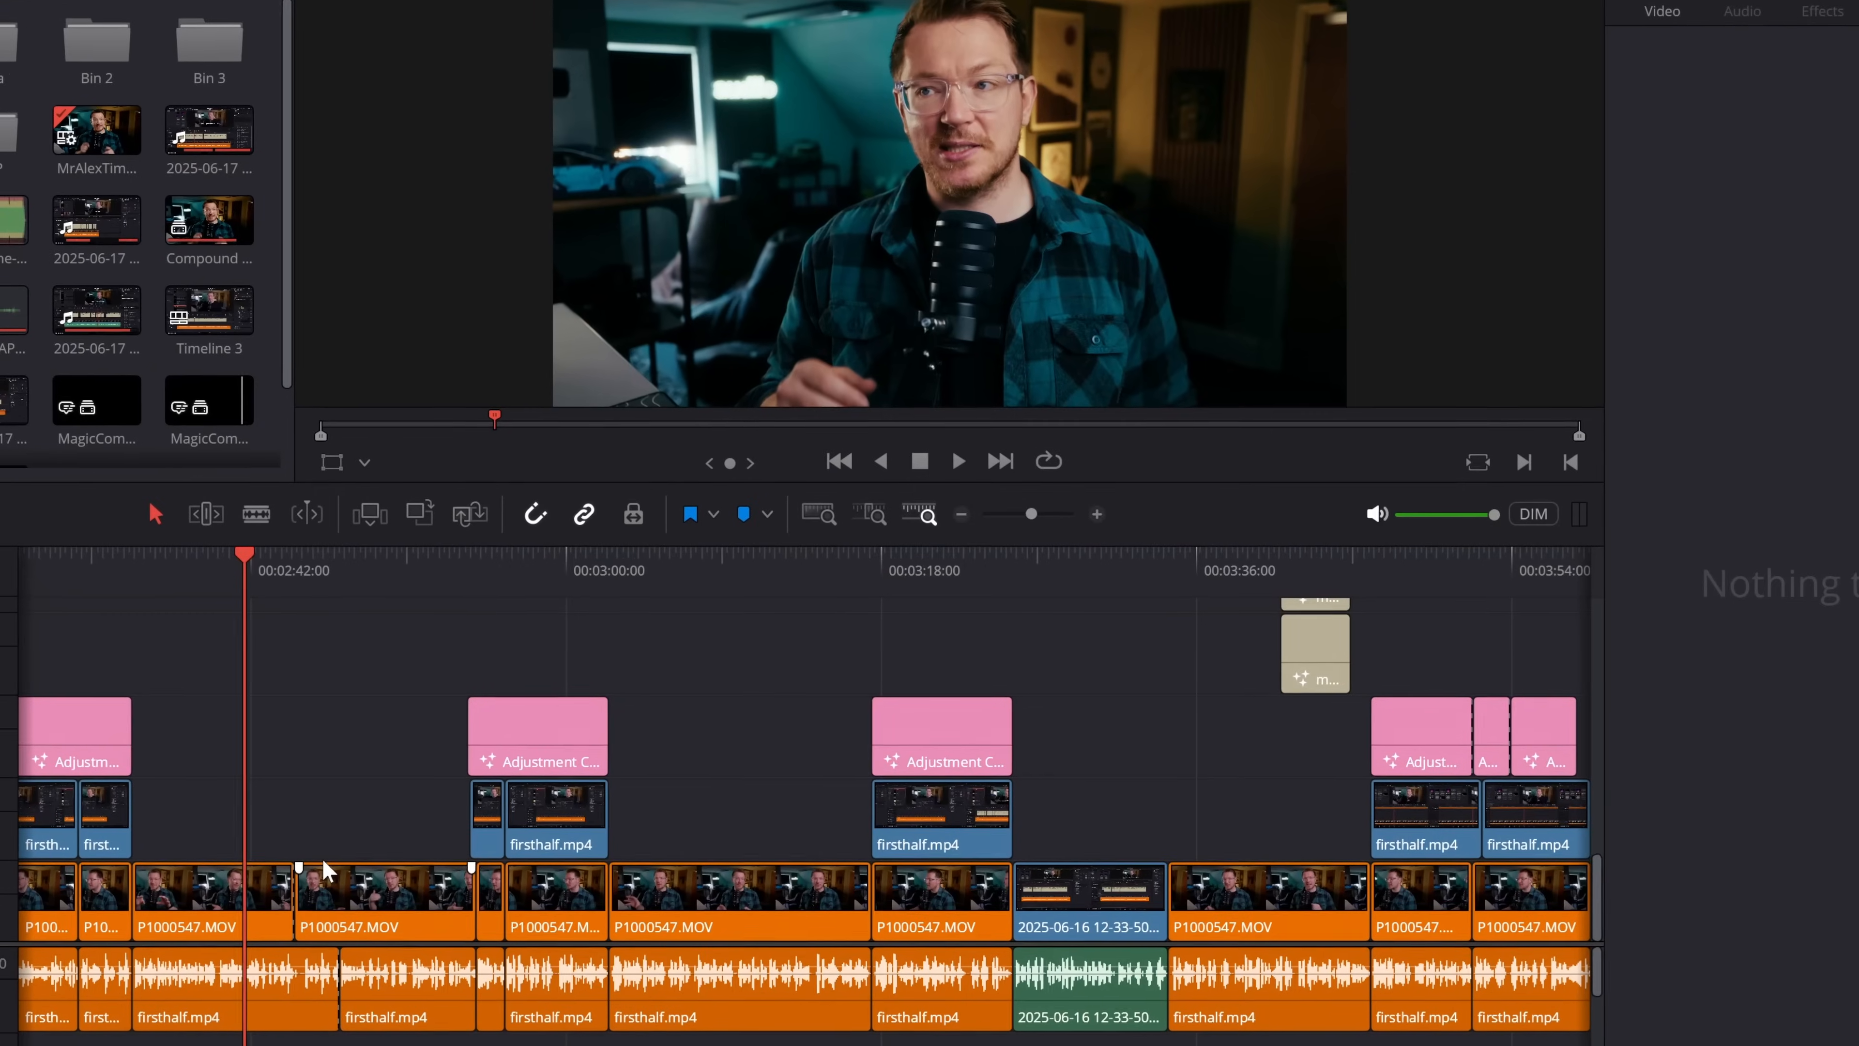
Step: Switch to the Color page and open the effects search there
key(shift+space)
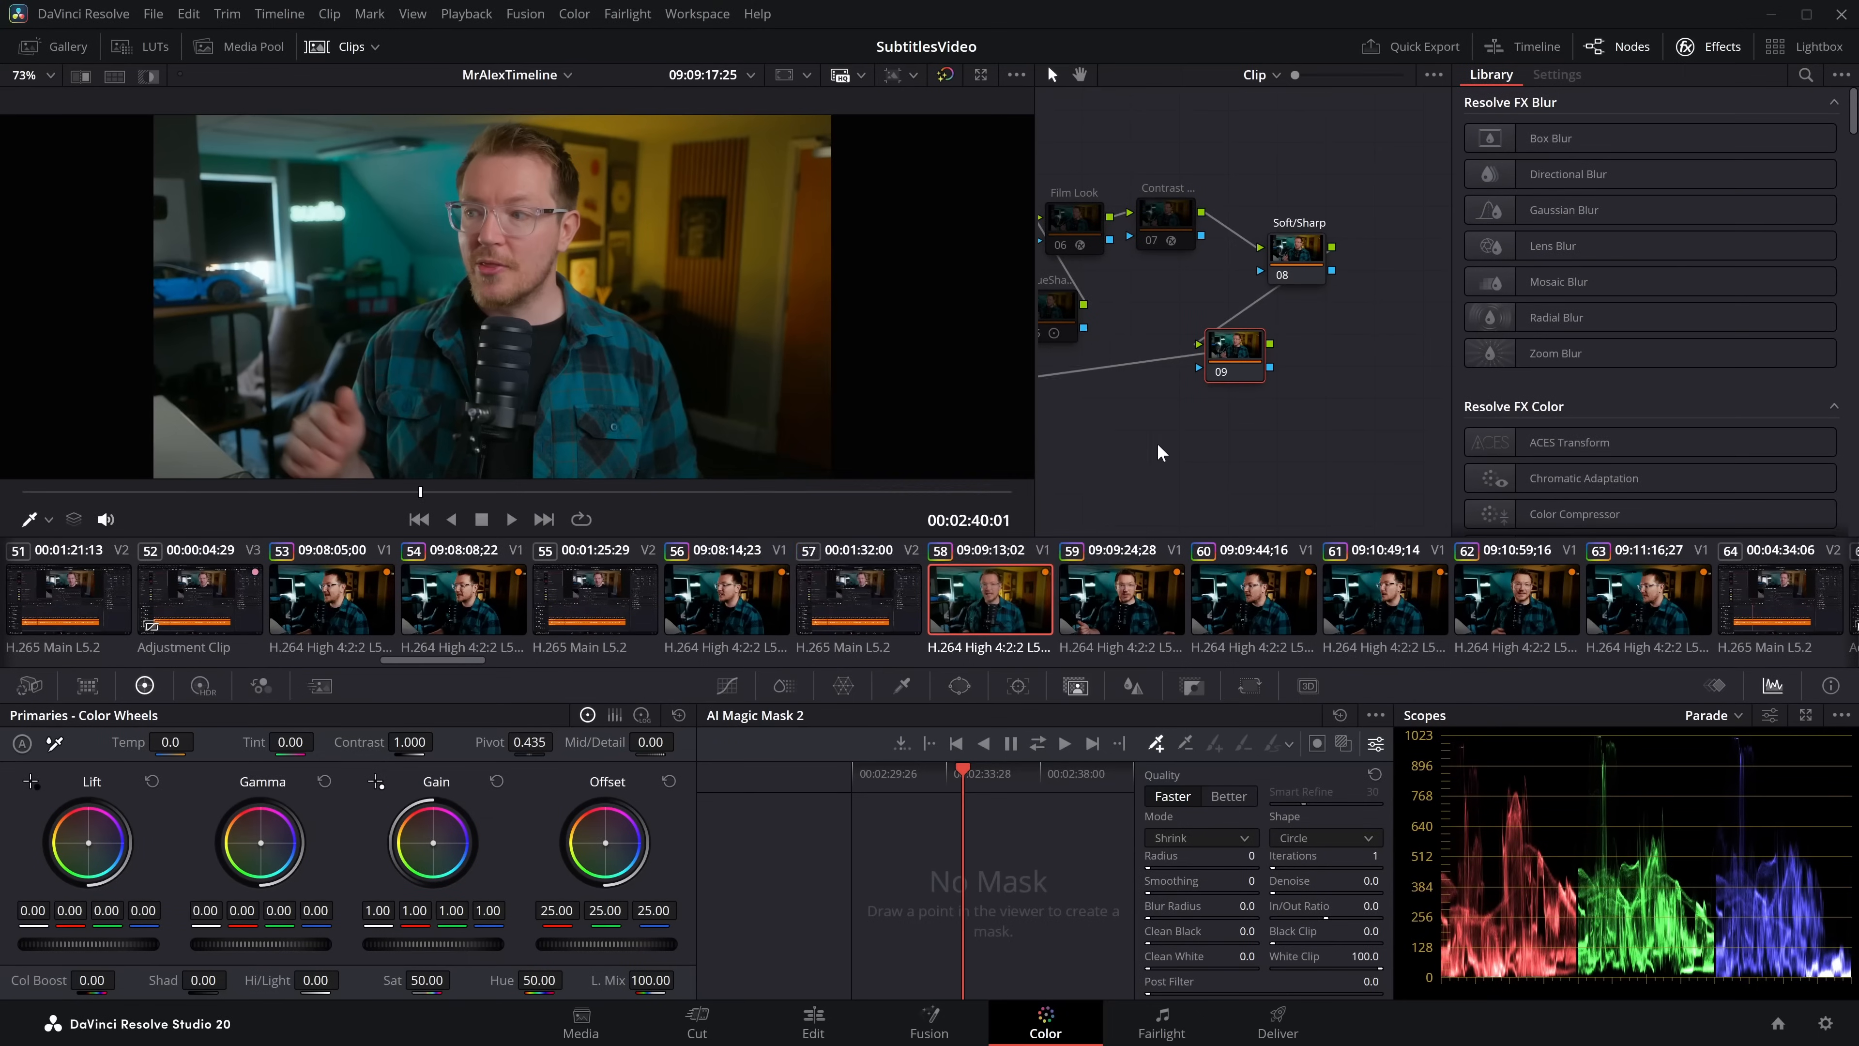
key(shift+space)
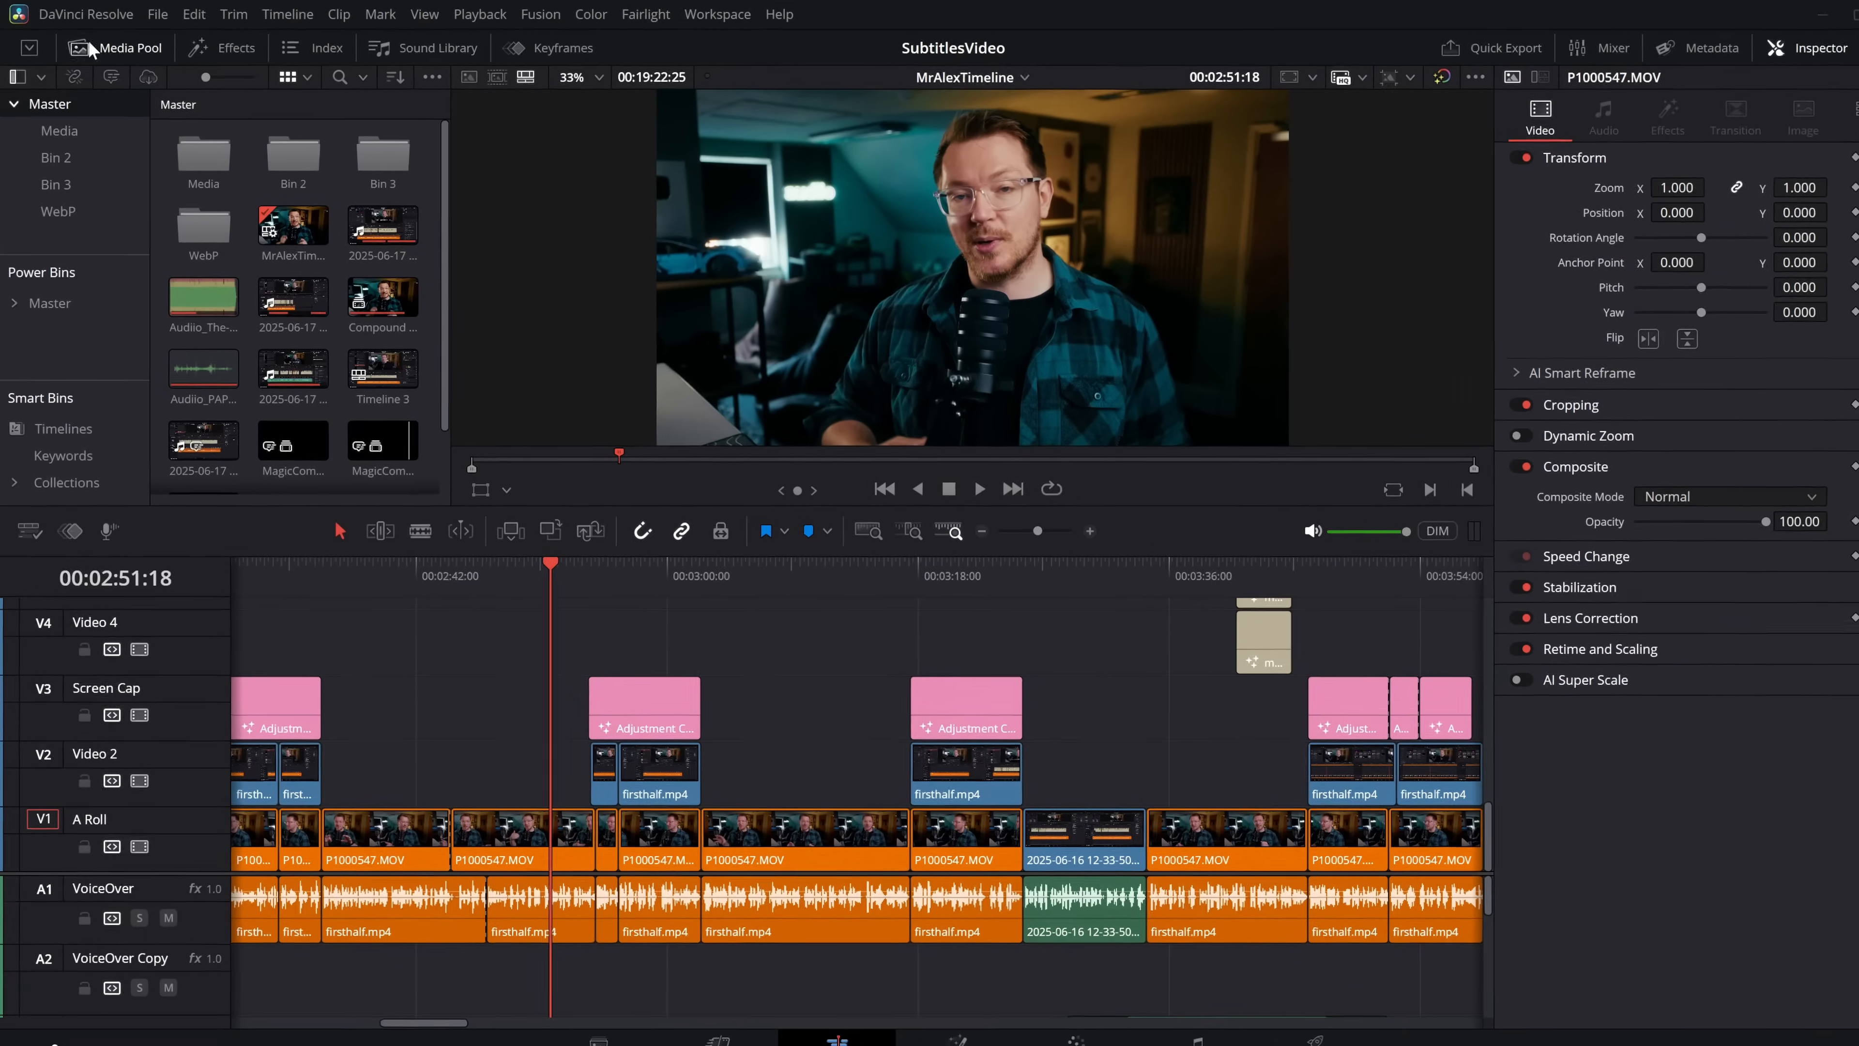
Step: Find the Search Effects command in the keyboard customization with "sear", replace its keystroke with Shift+Space, and save the shortcuts
click(90, 15)
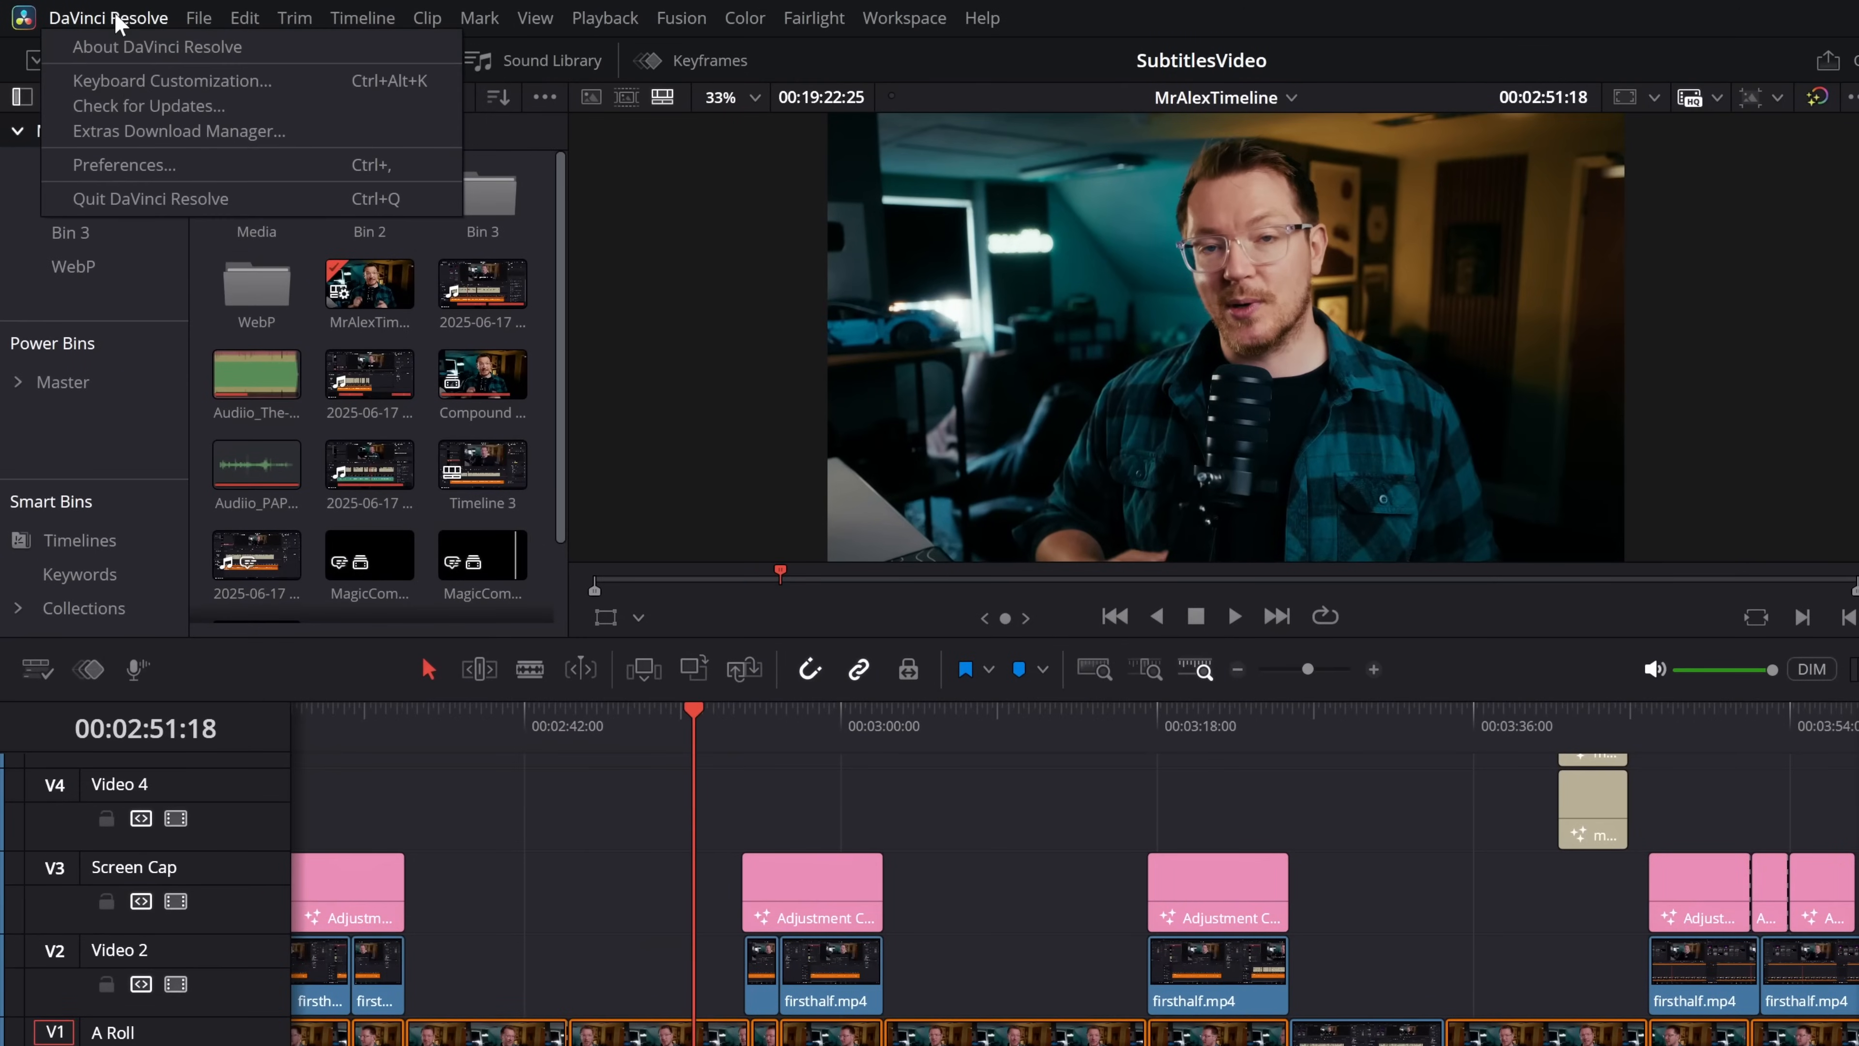
click(123, 81)
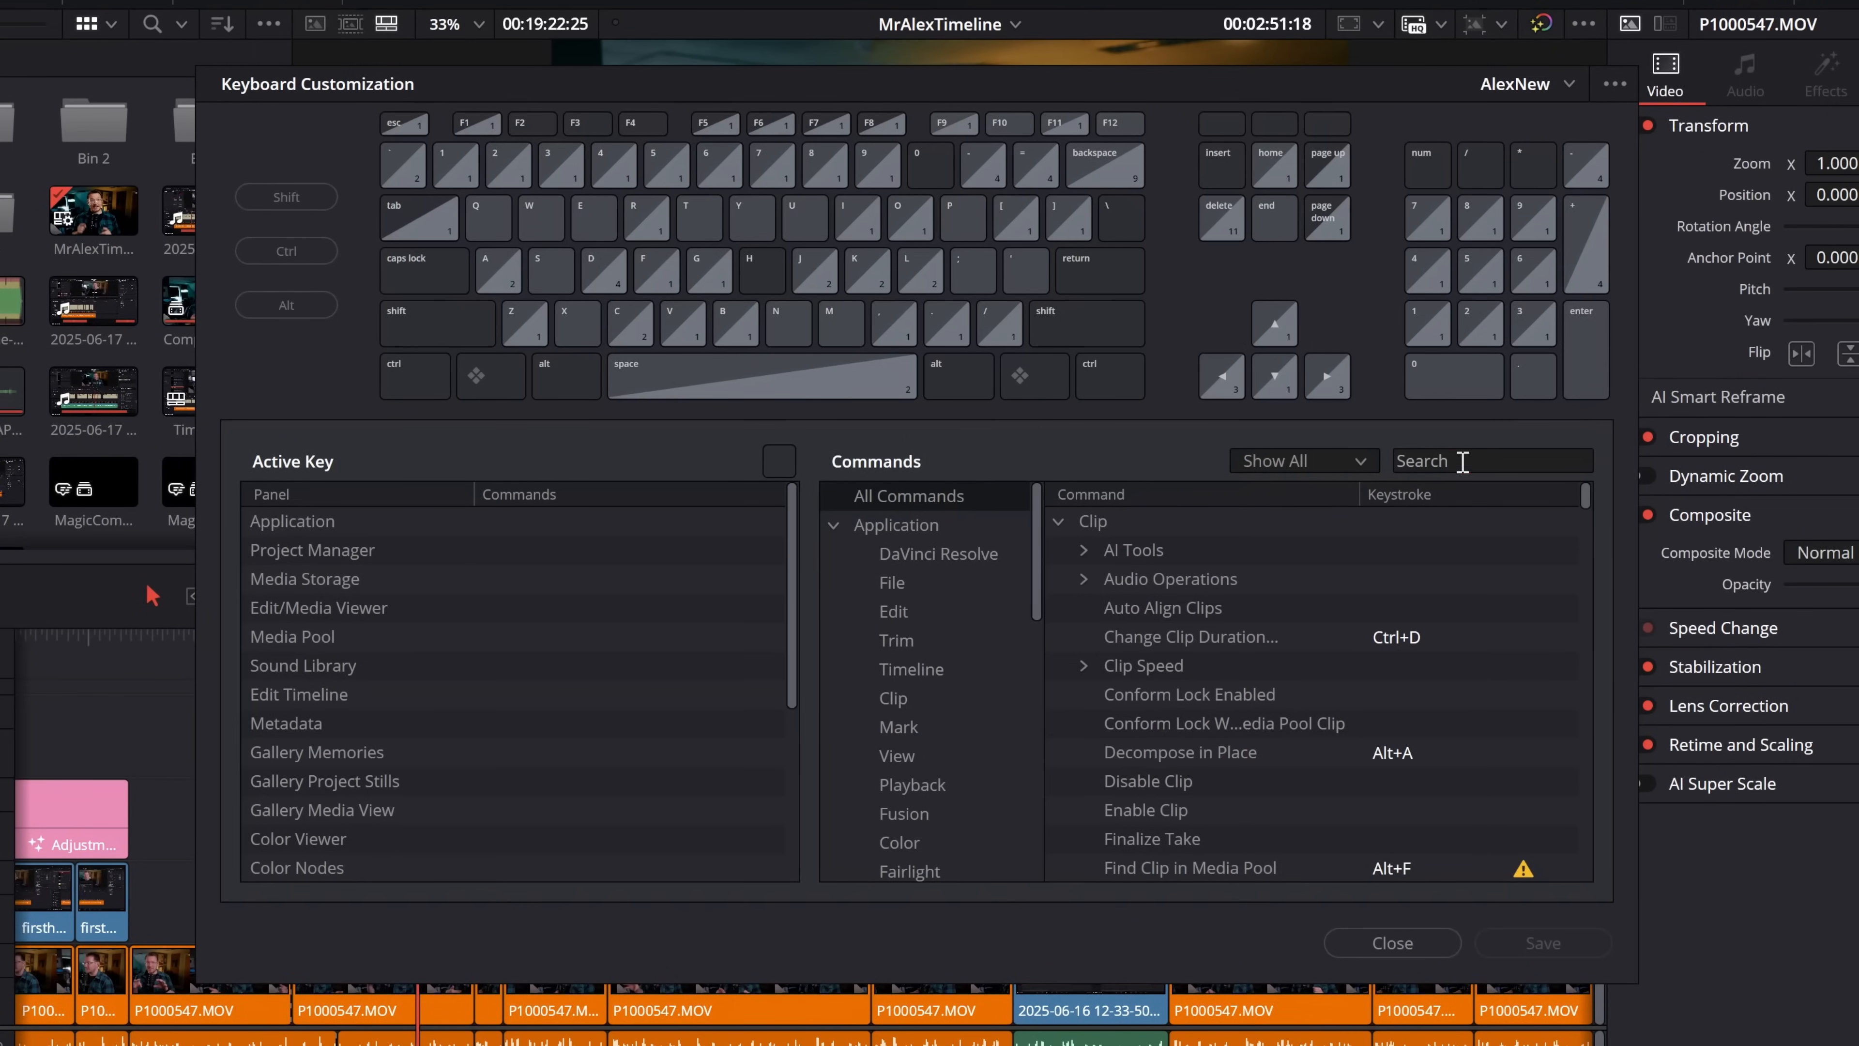
text(sear)
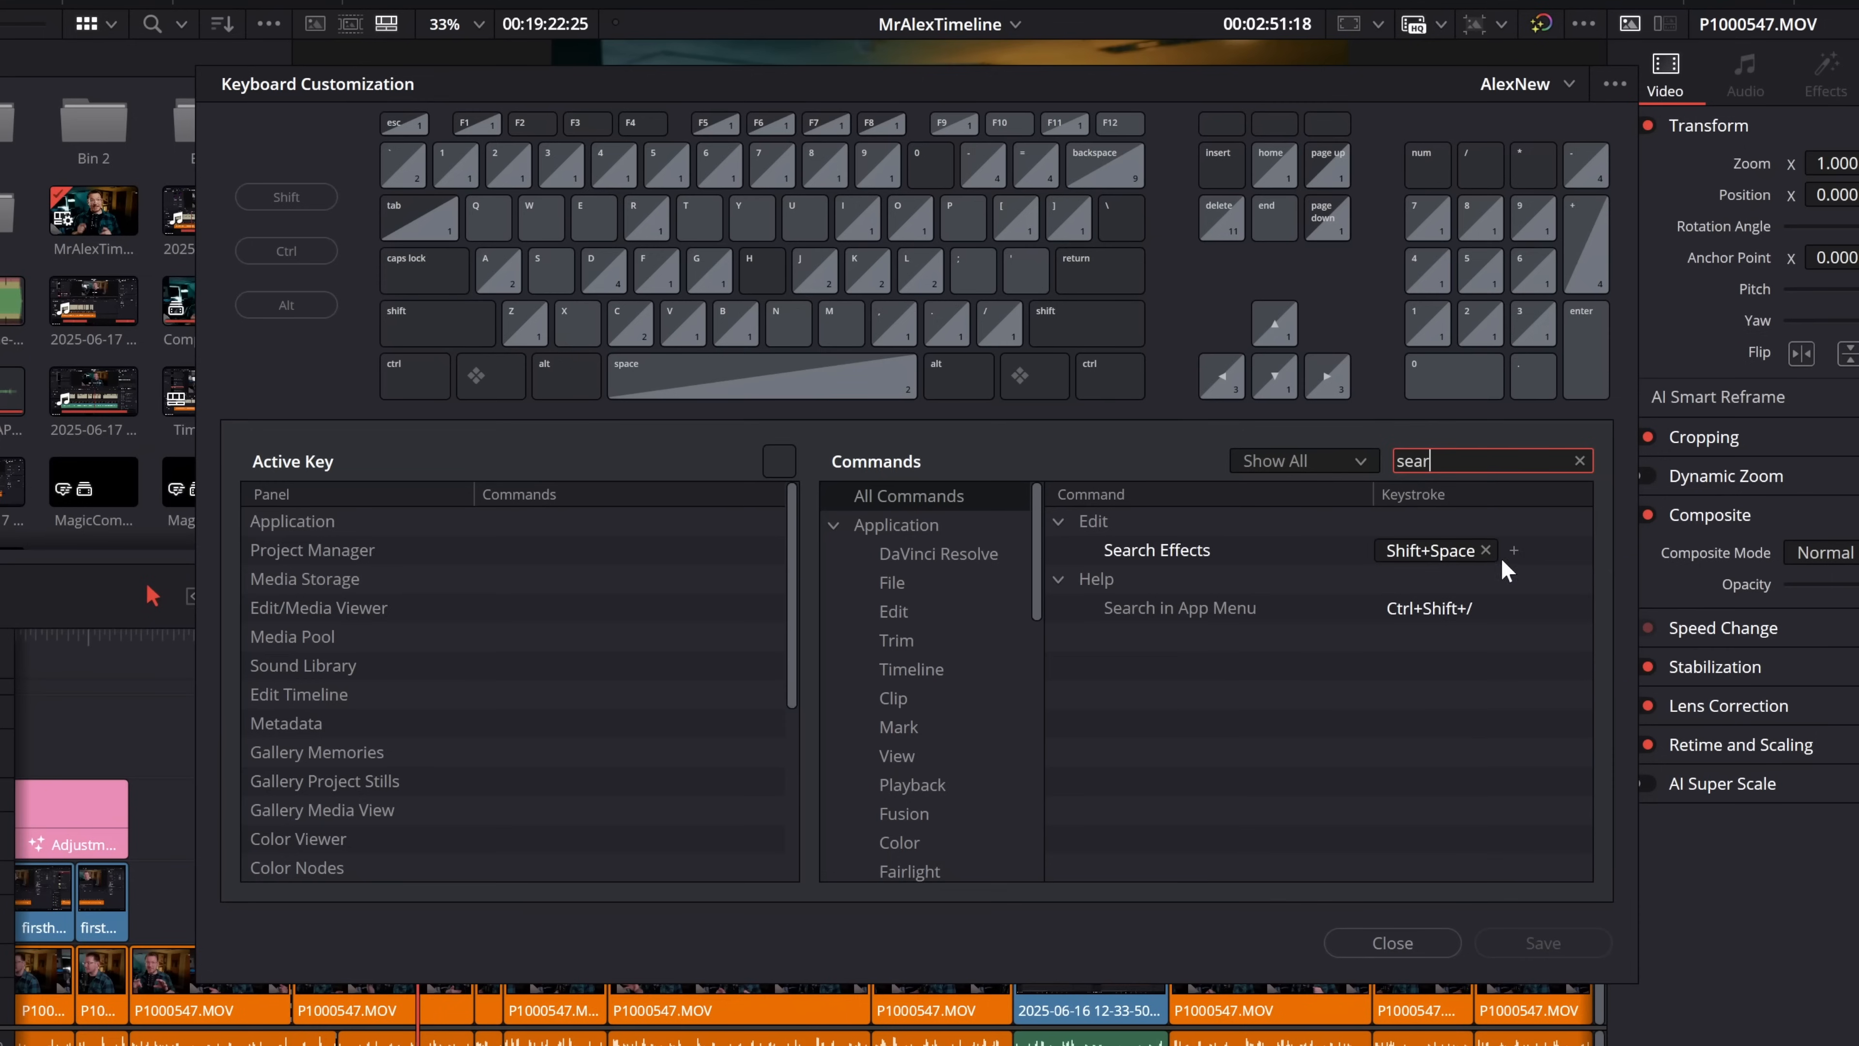
click(1485, 551)
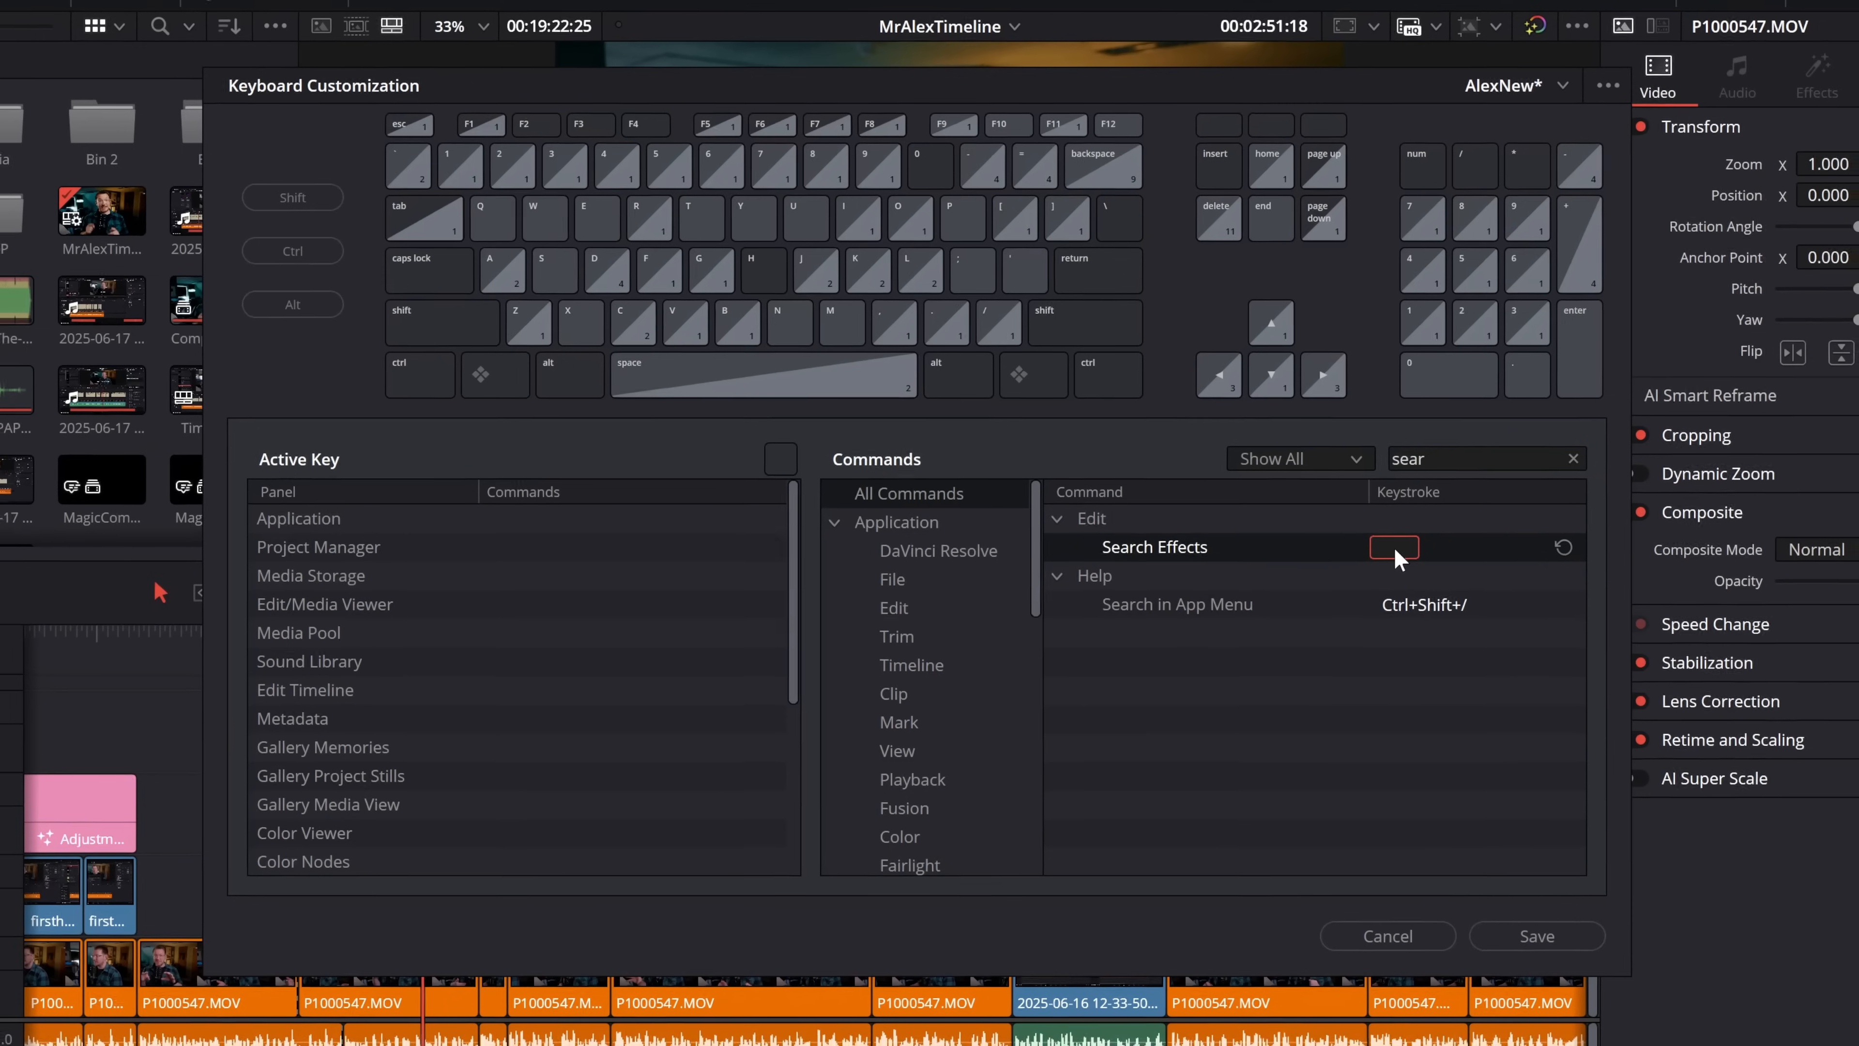
key(shift+space)
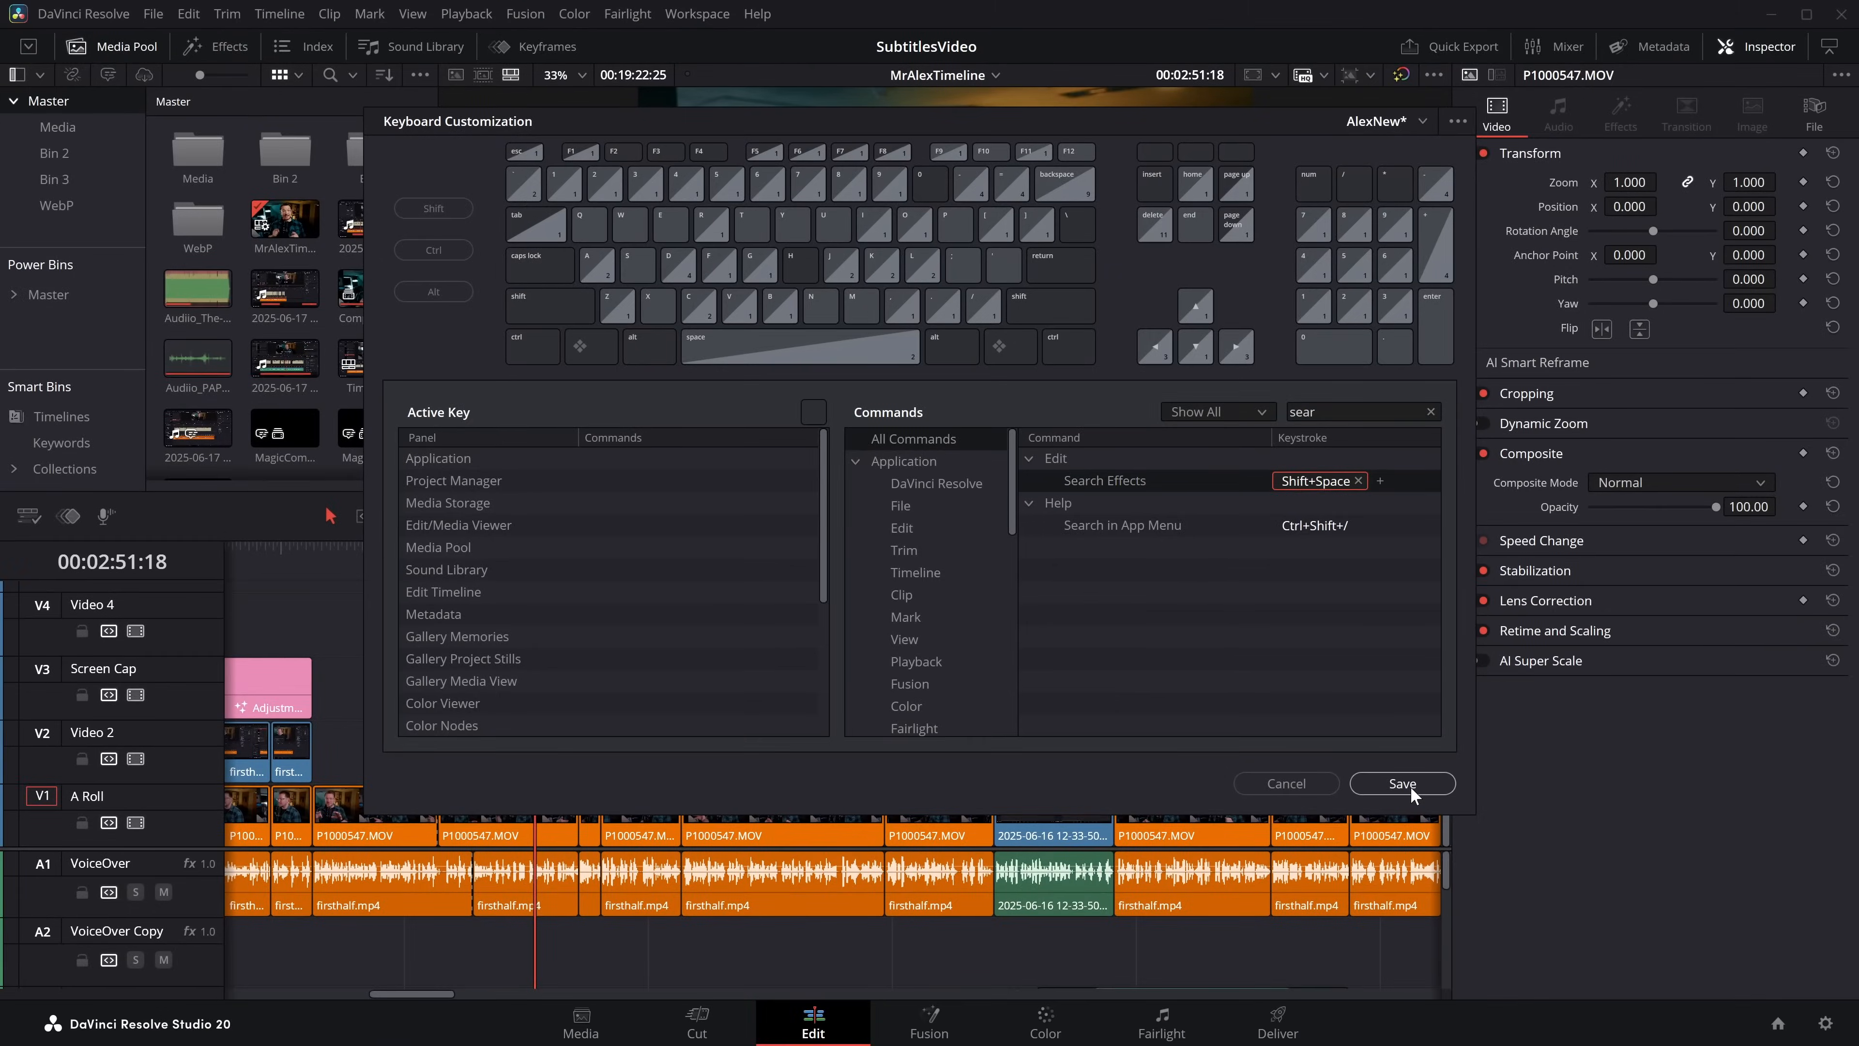
click(1410, 786)
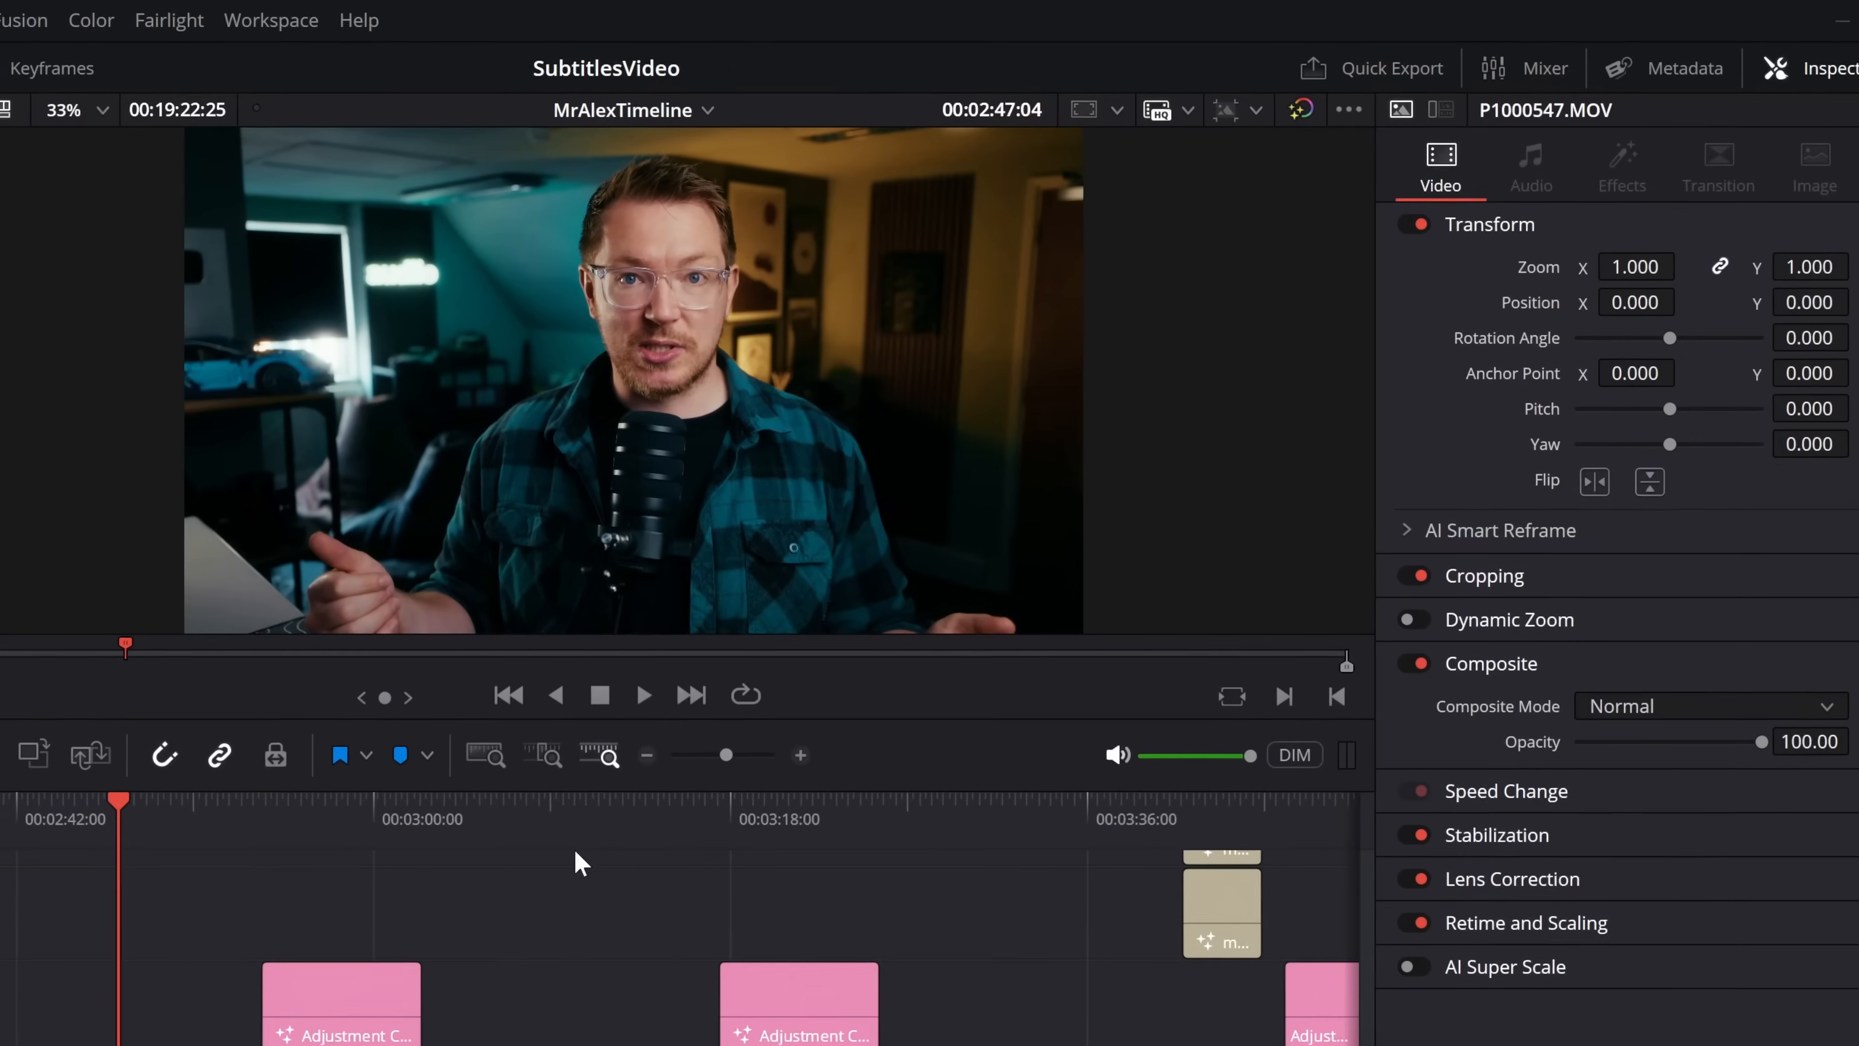
Step: Turn on the Rulers and Guides overlays in the timeline viewer
click(1115, 111)
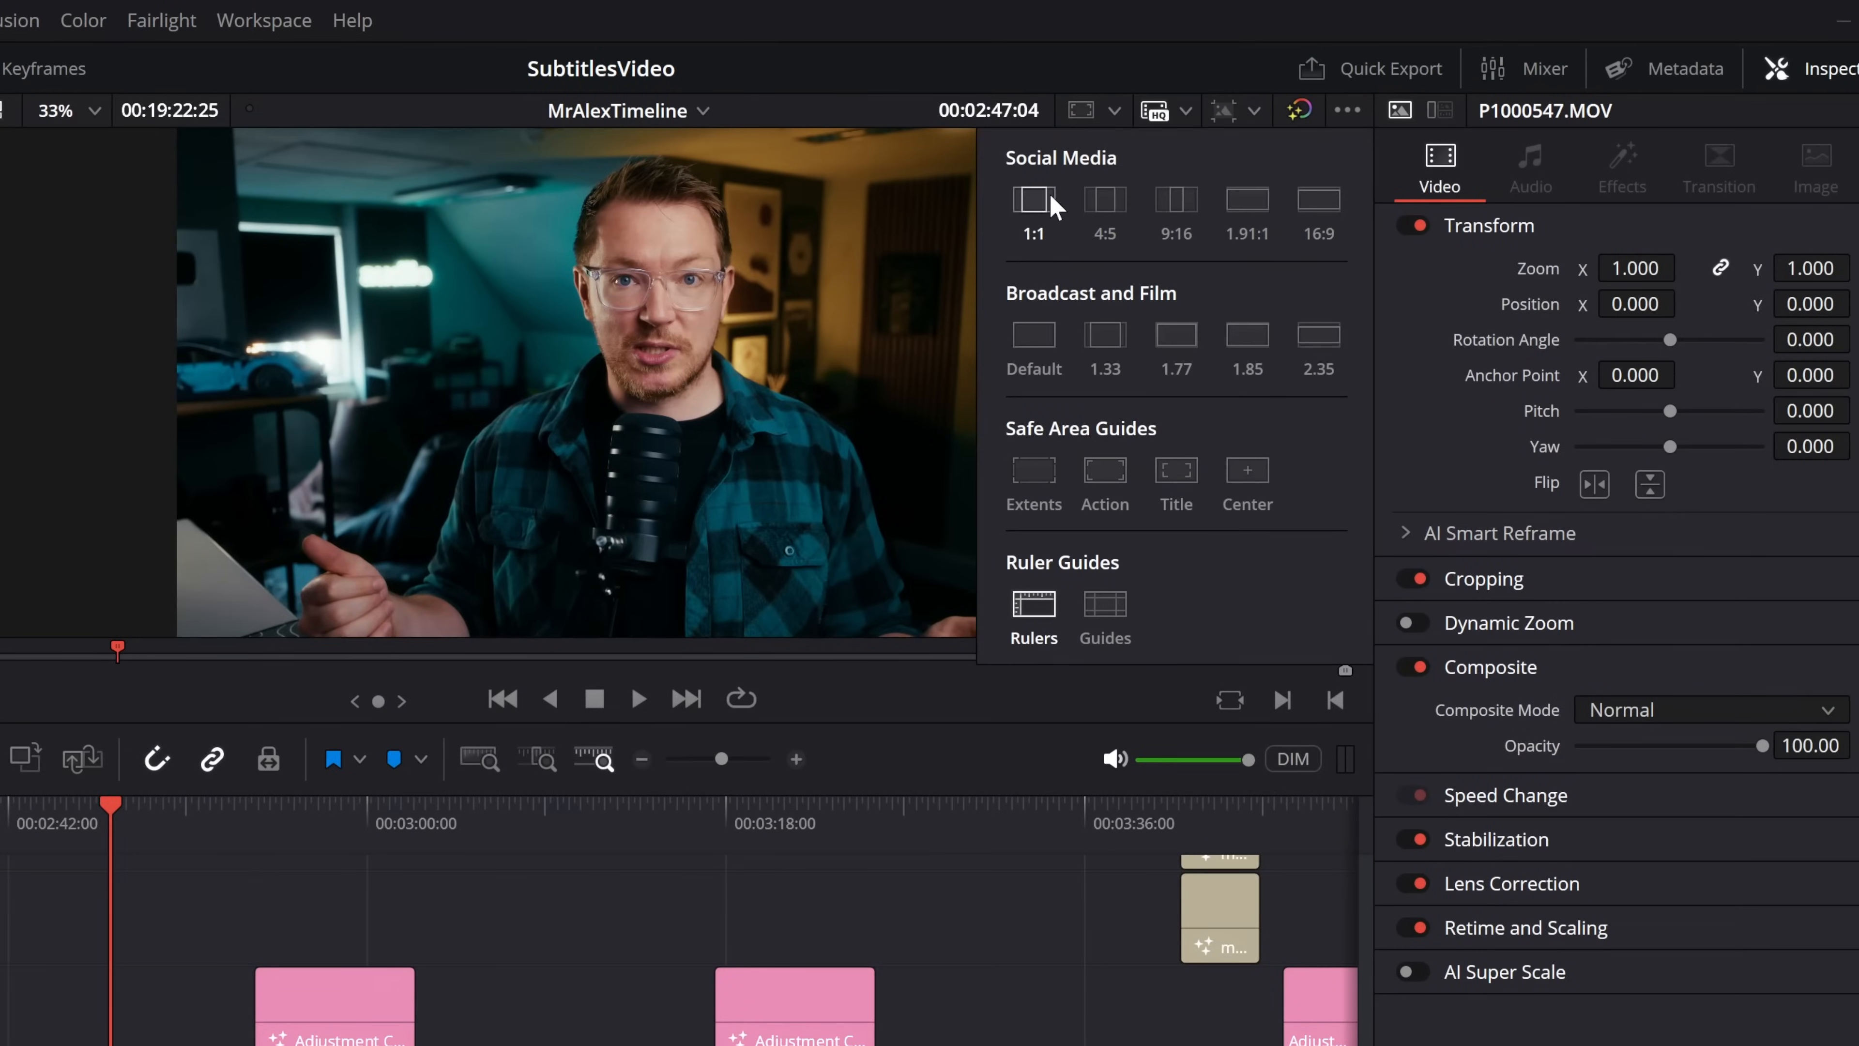
click(1034, 612)
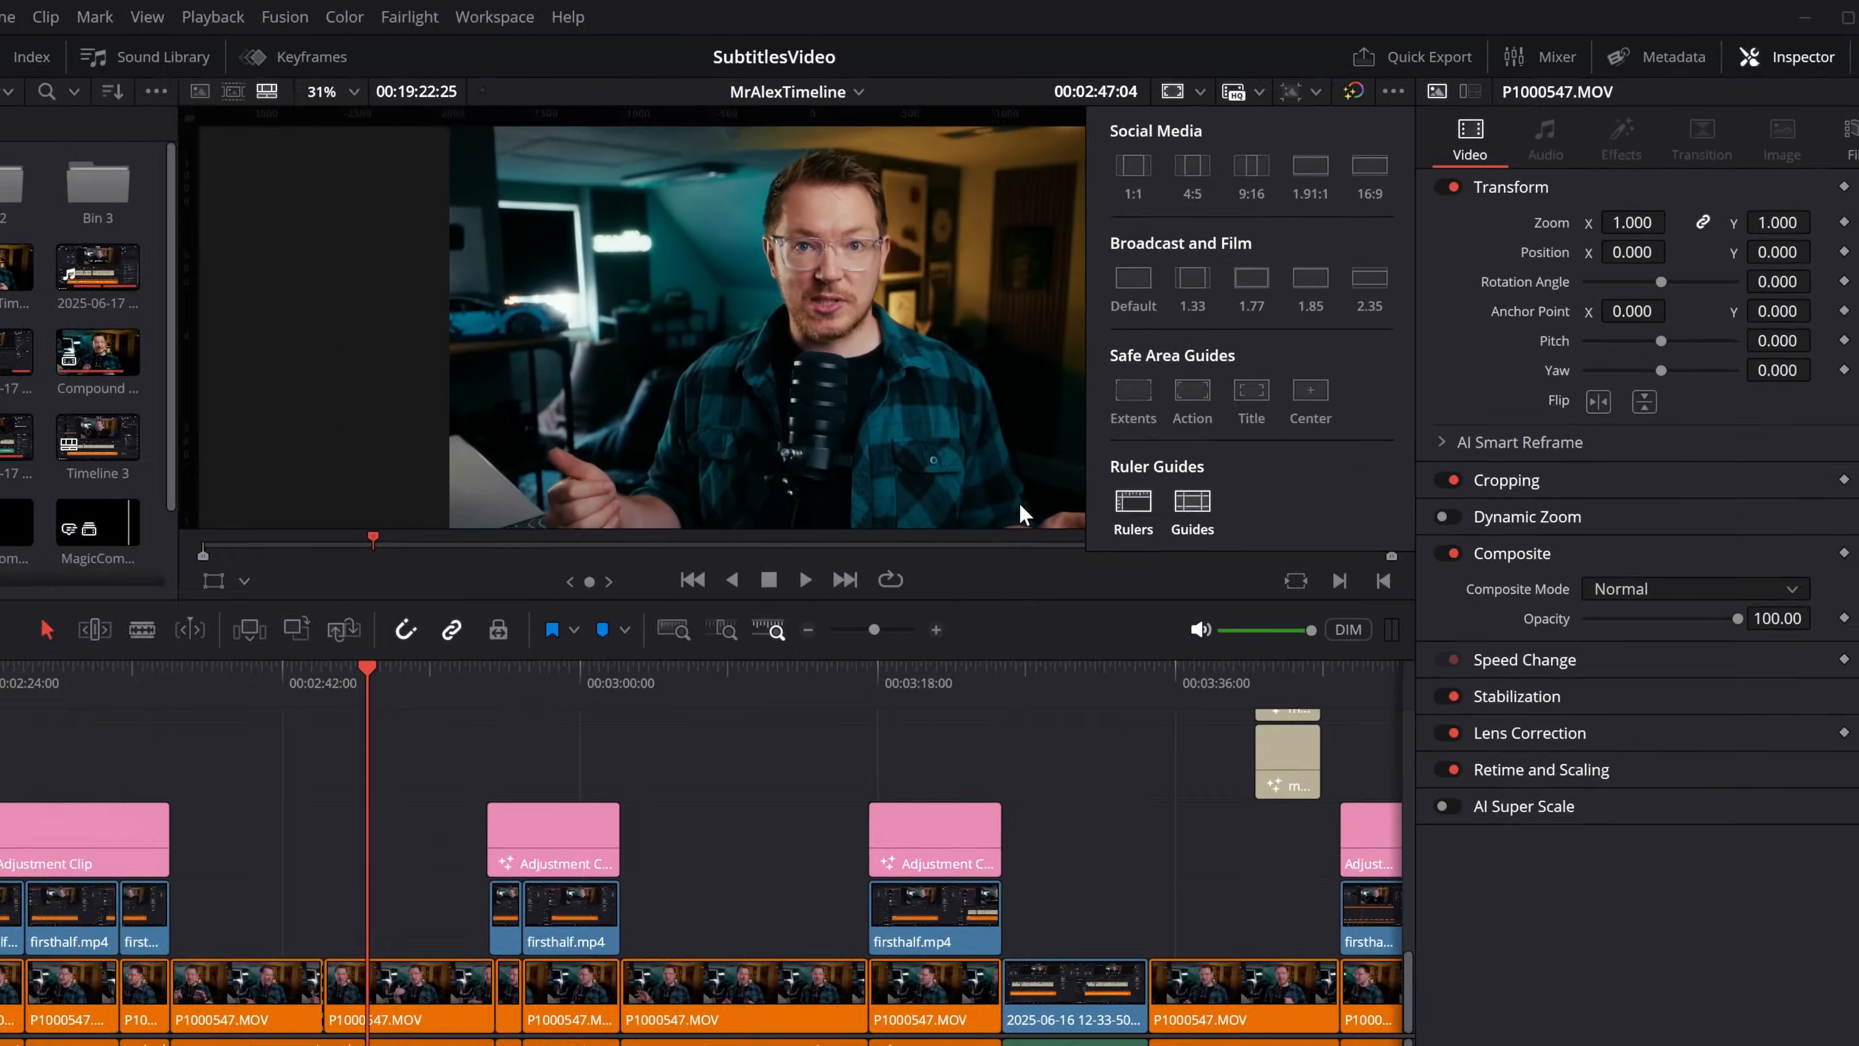
Step: Place one horizontal guide across the lower part of the frame and two vertical guides, moving the right-hand one to about 1098
click(544, 410)
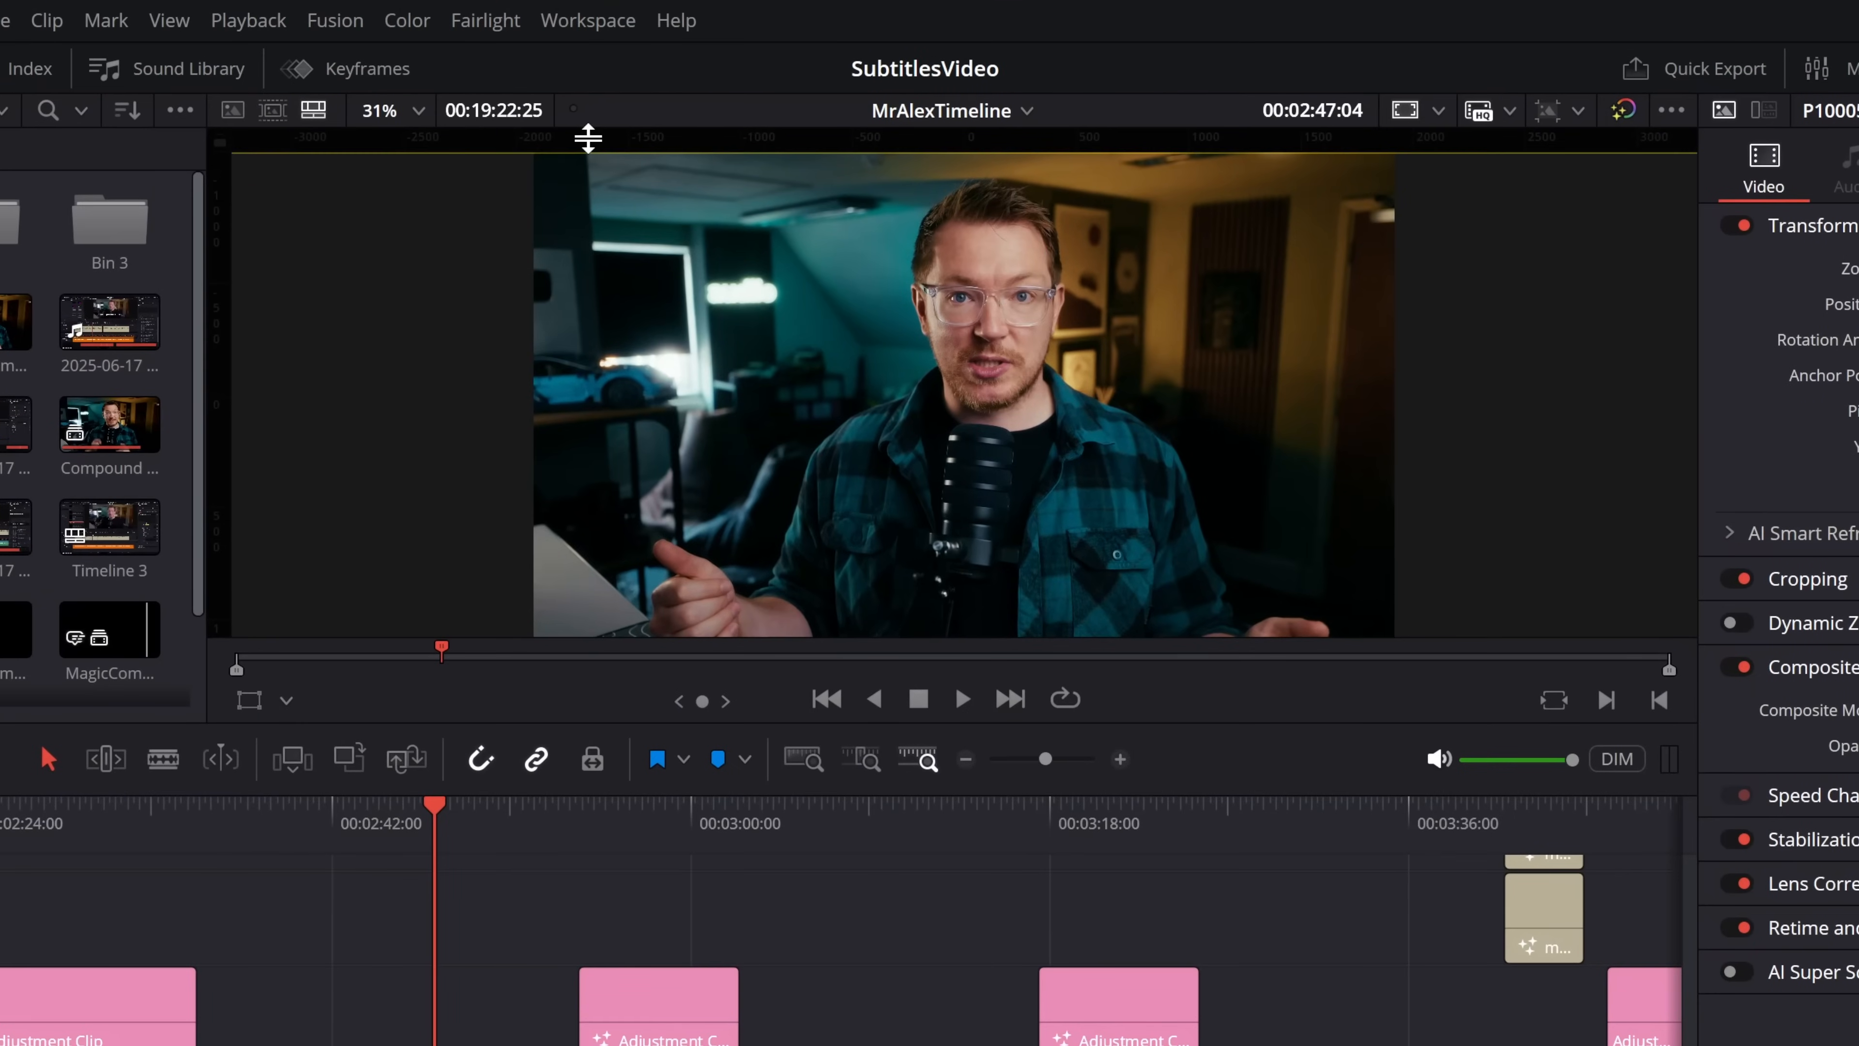
drag(588, 137, 615, 548)
drag(209, 273, 671, 299)
drag(210, 279, 1214, 410)
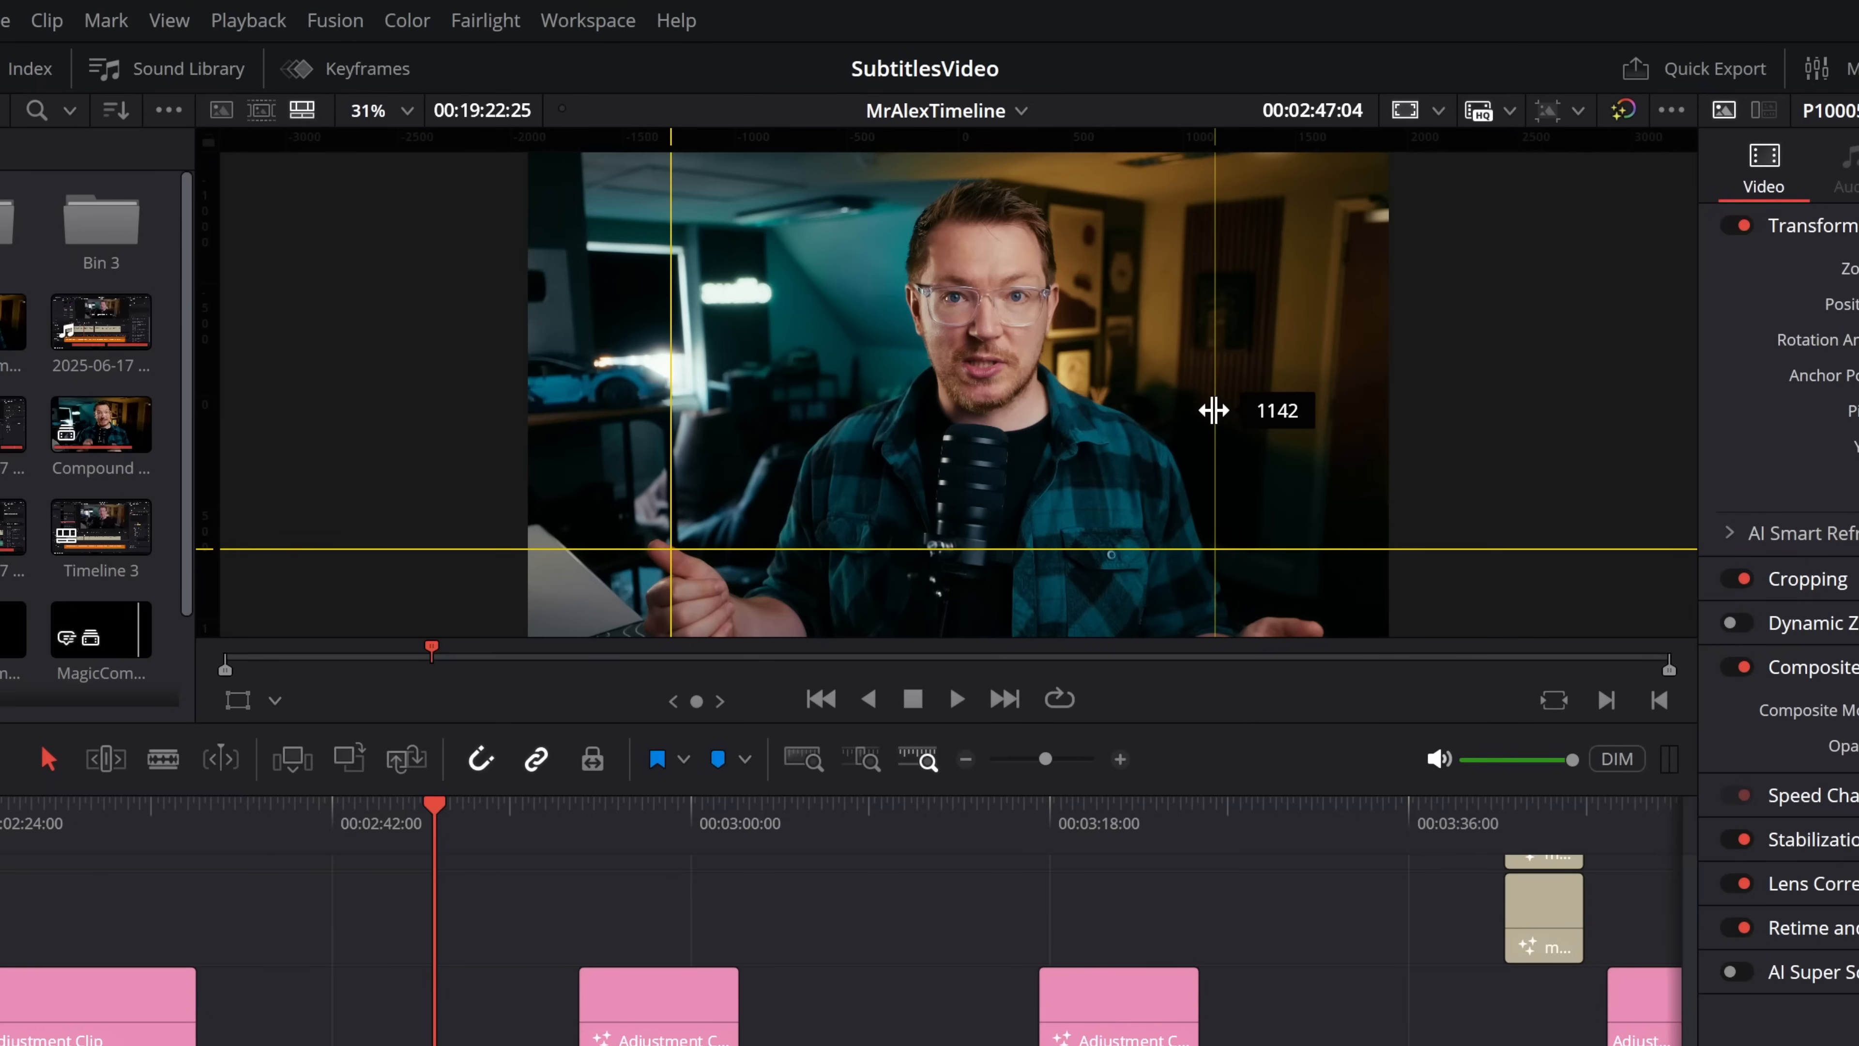
drag(1212, 410, 1204, 406)
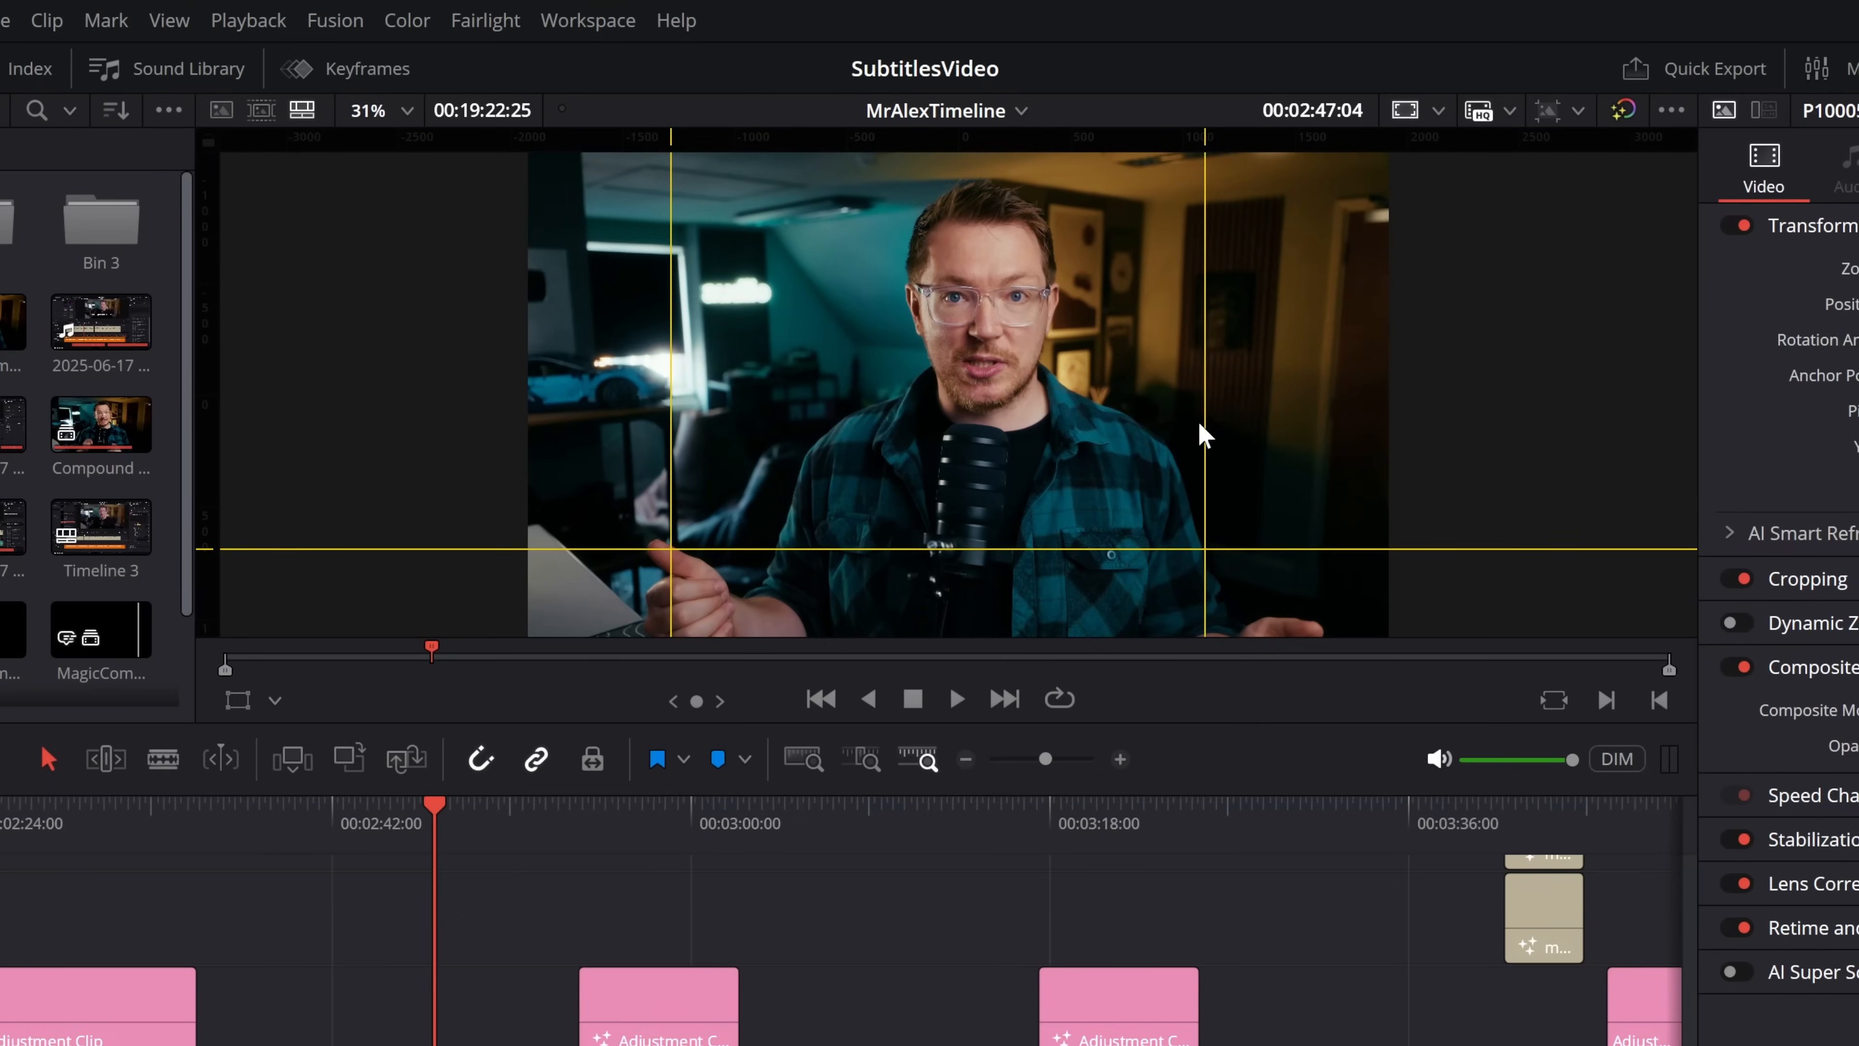
Step: Open the right-hand vertical guide for editing, cancel without changing its position or orientation, and remove that guide
right_click(1204, 403)
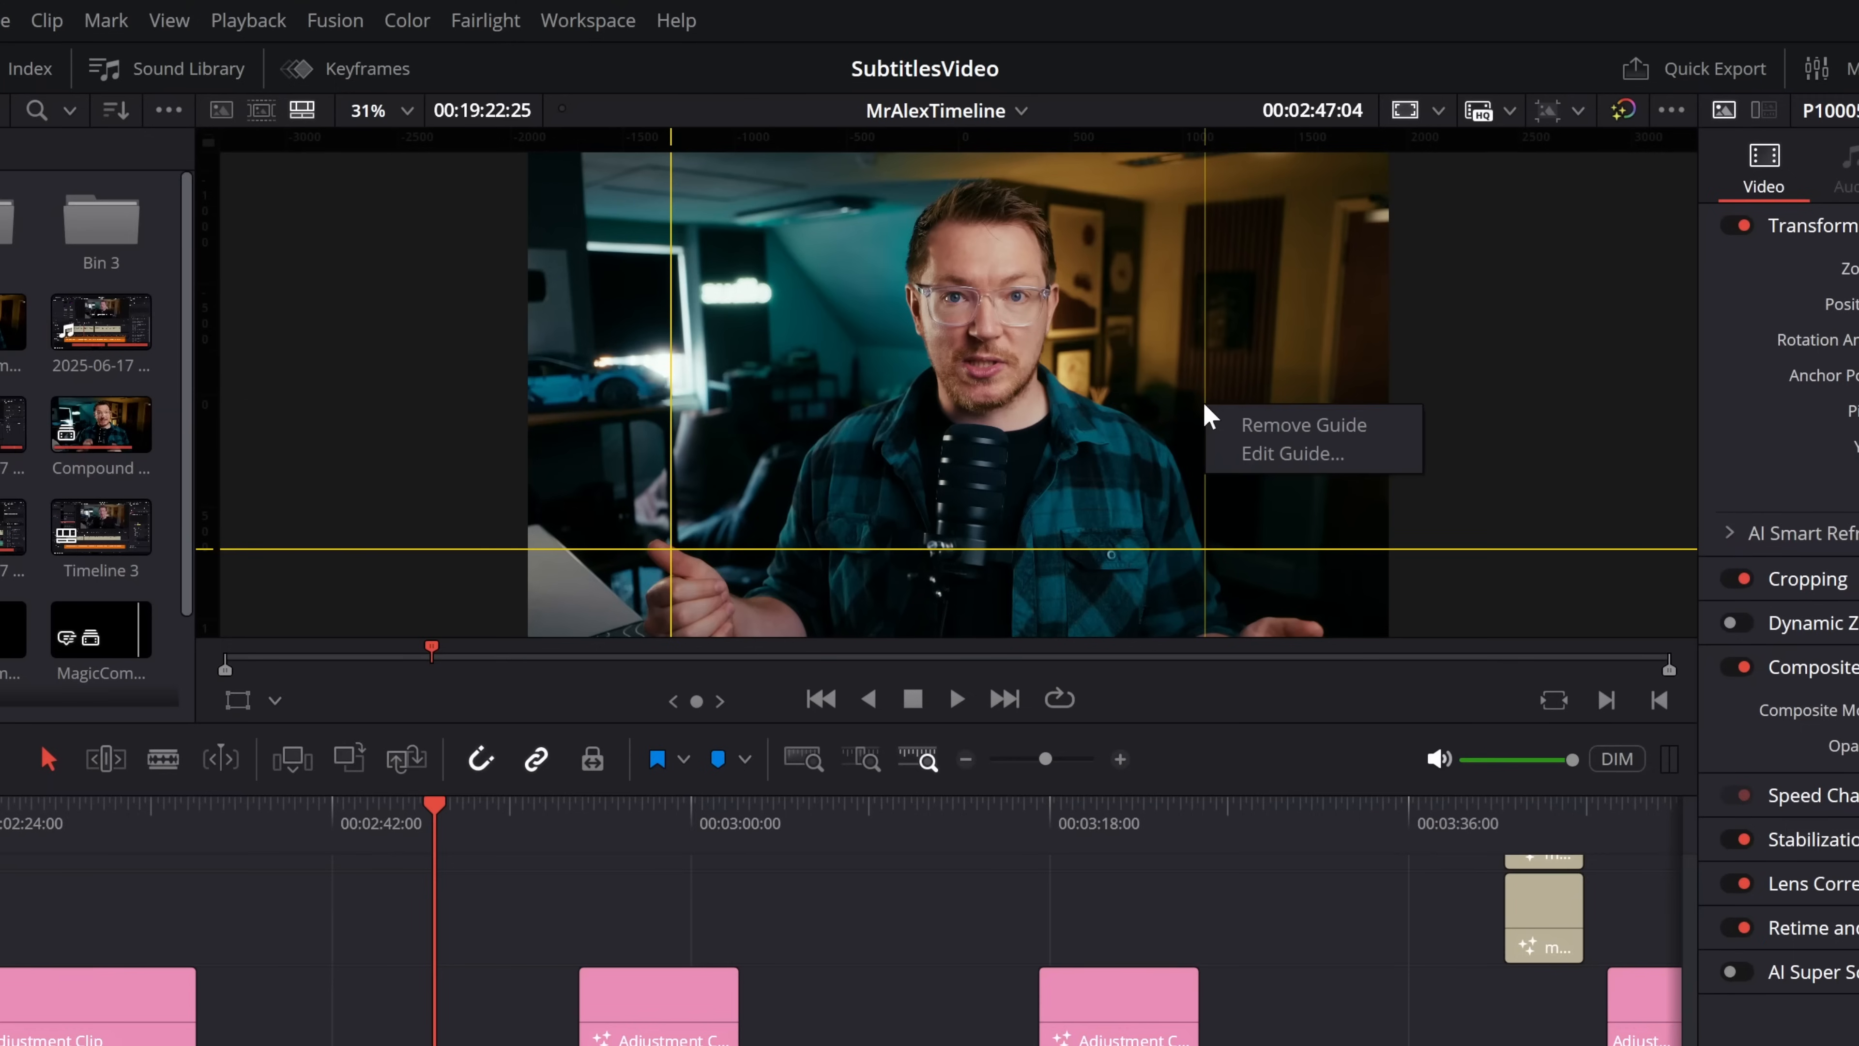
click(1262, 456)
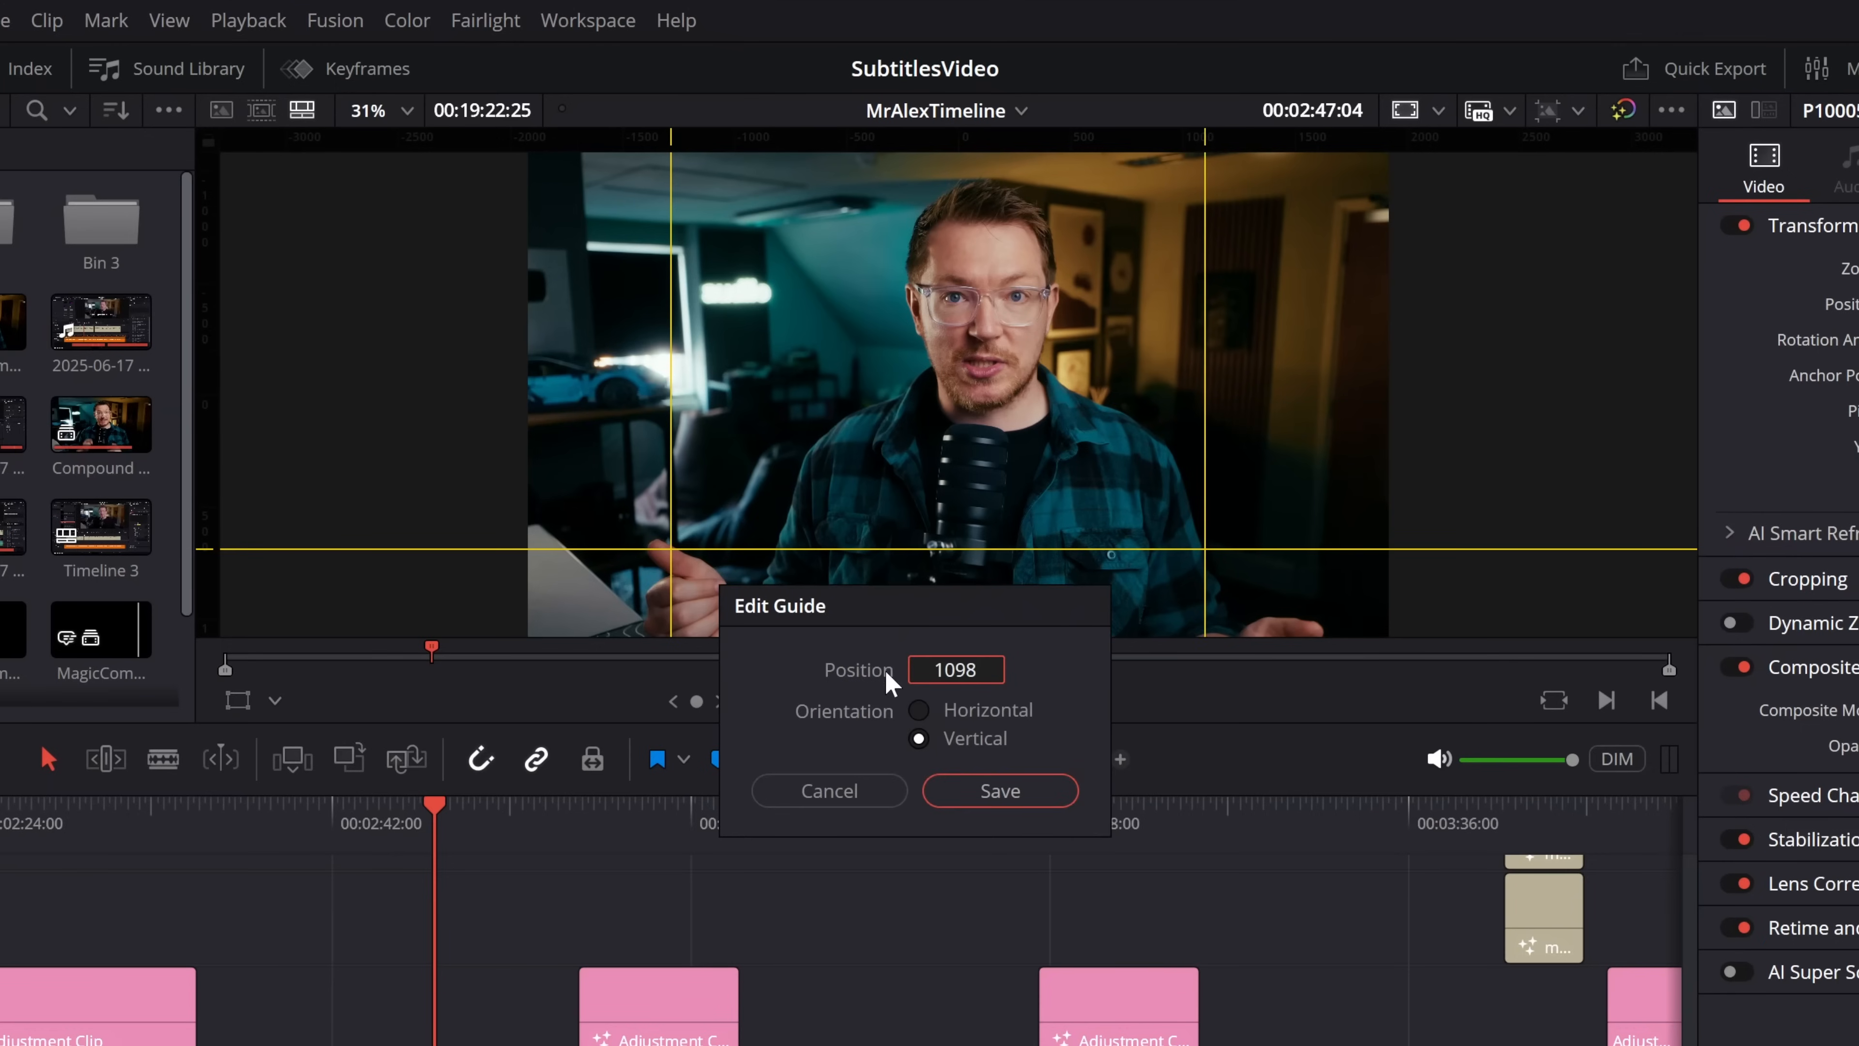
click(829, 790)
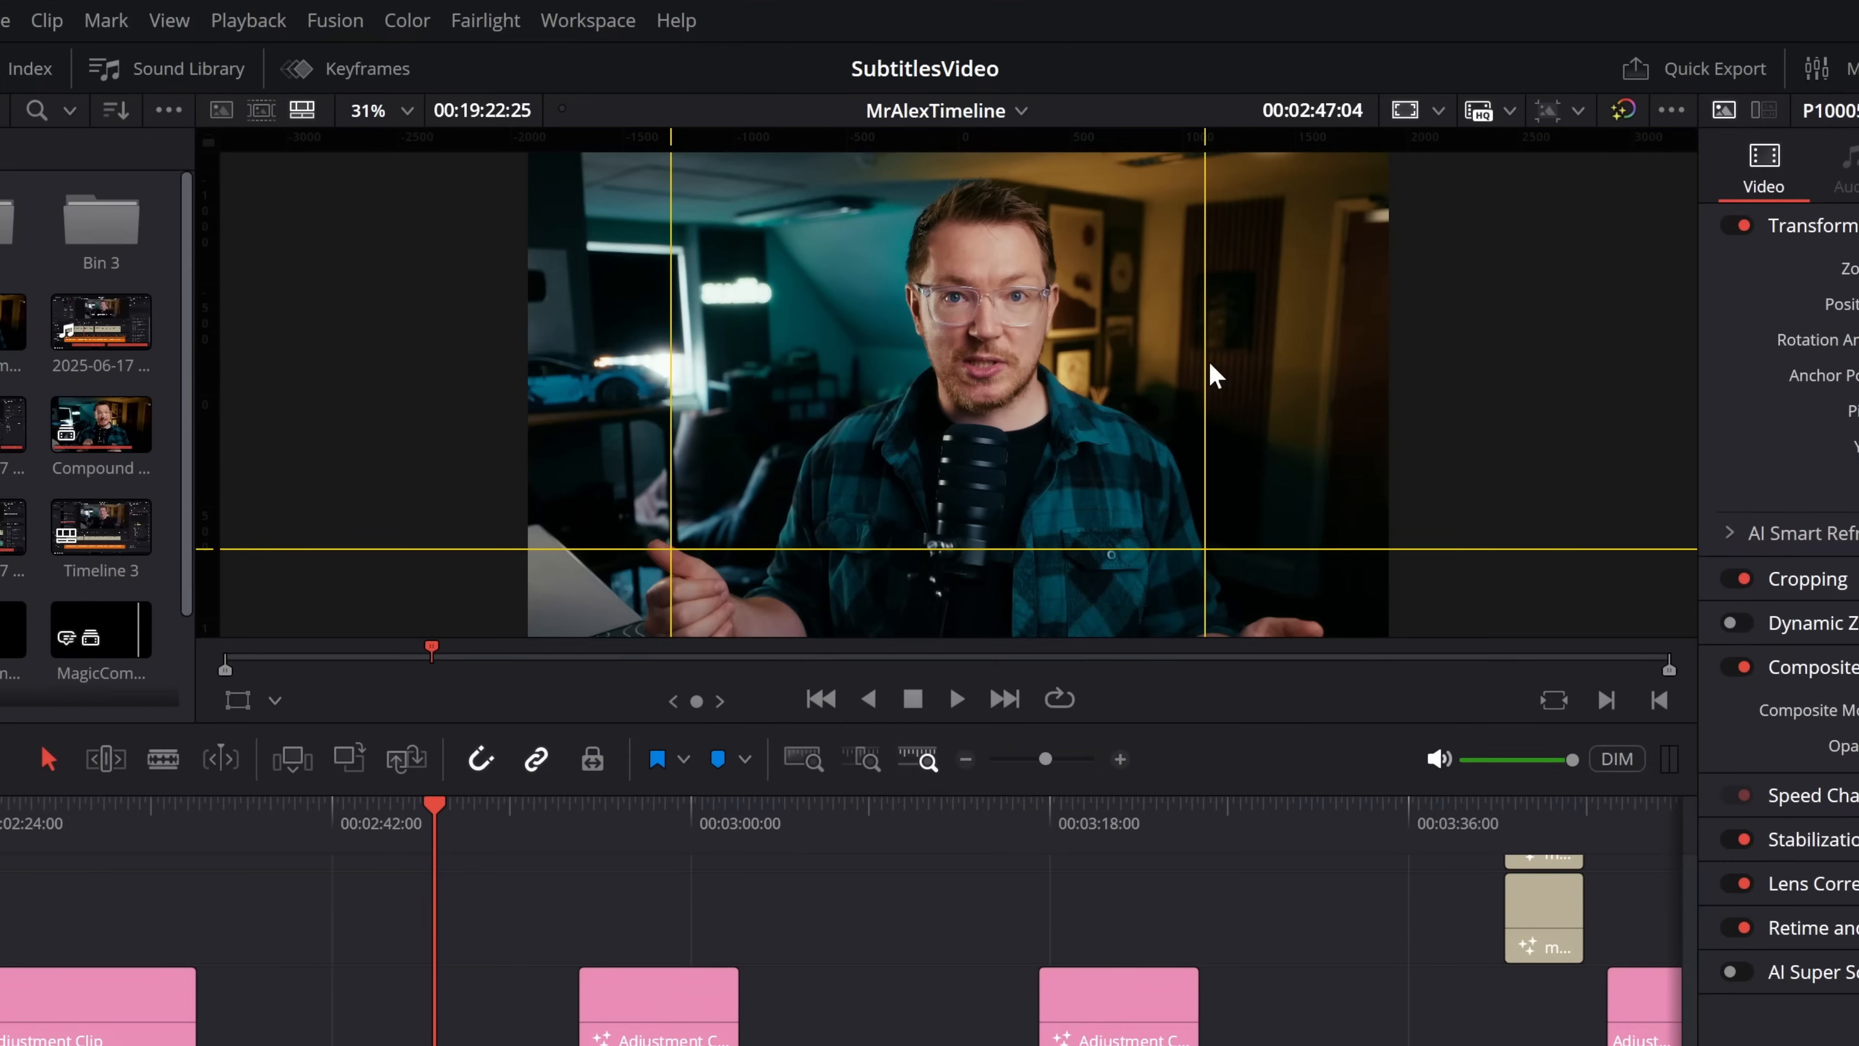
right_click(1203, 356)
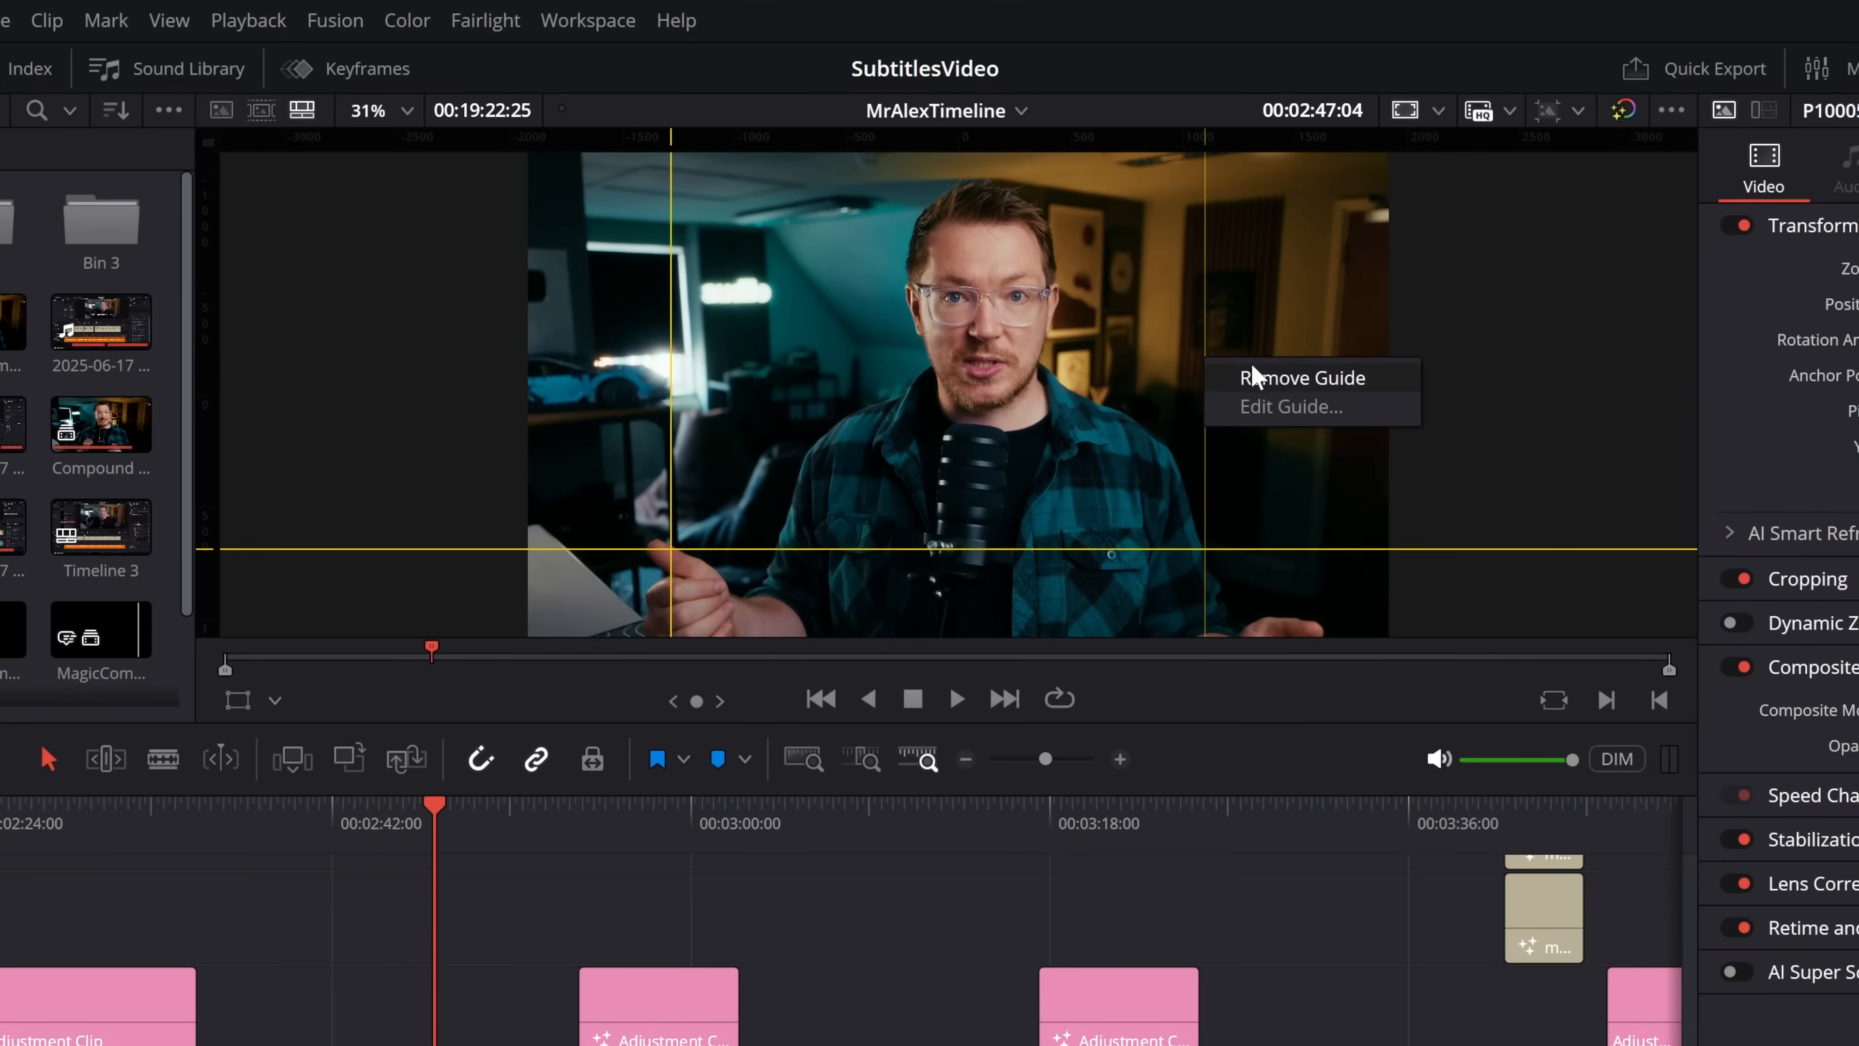
click(1306, 379)
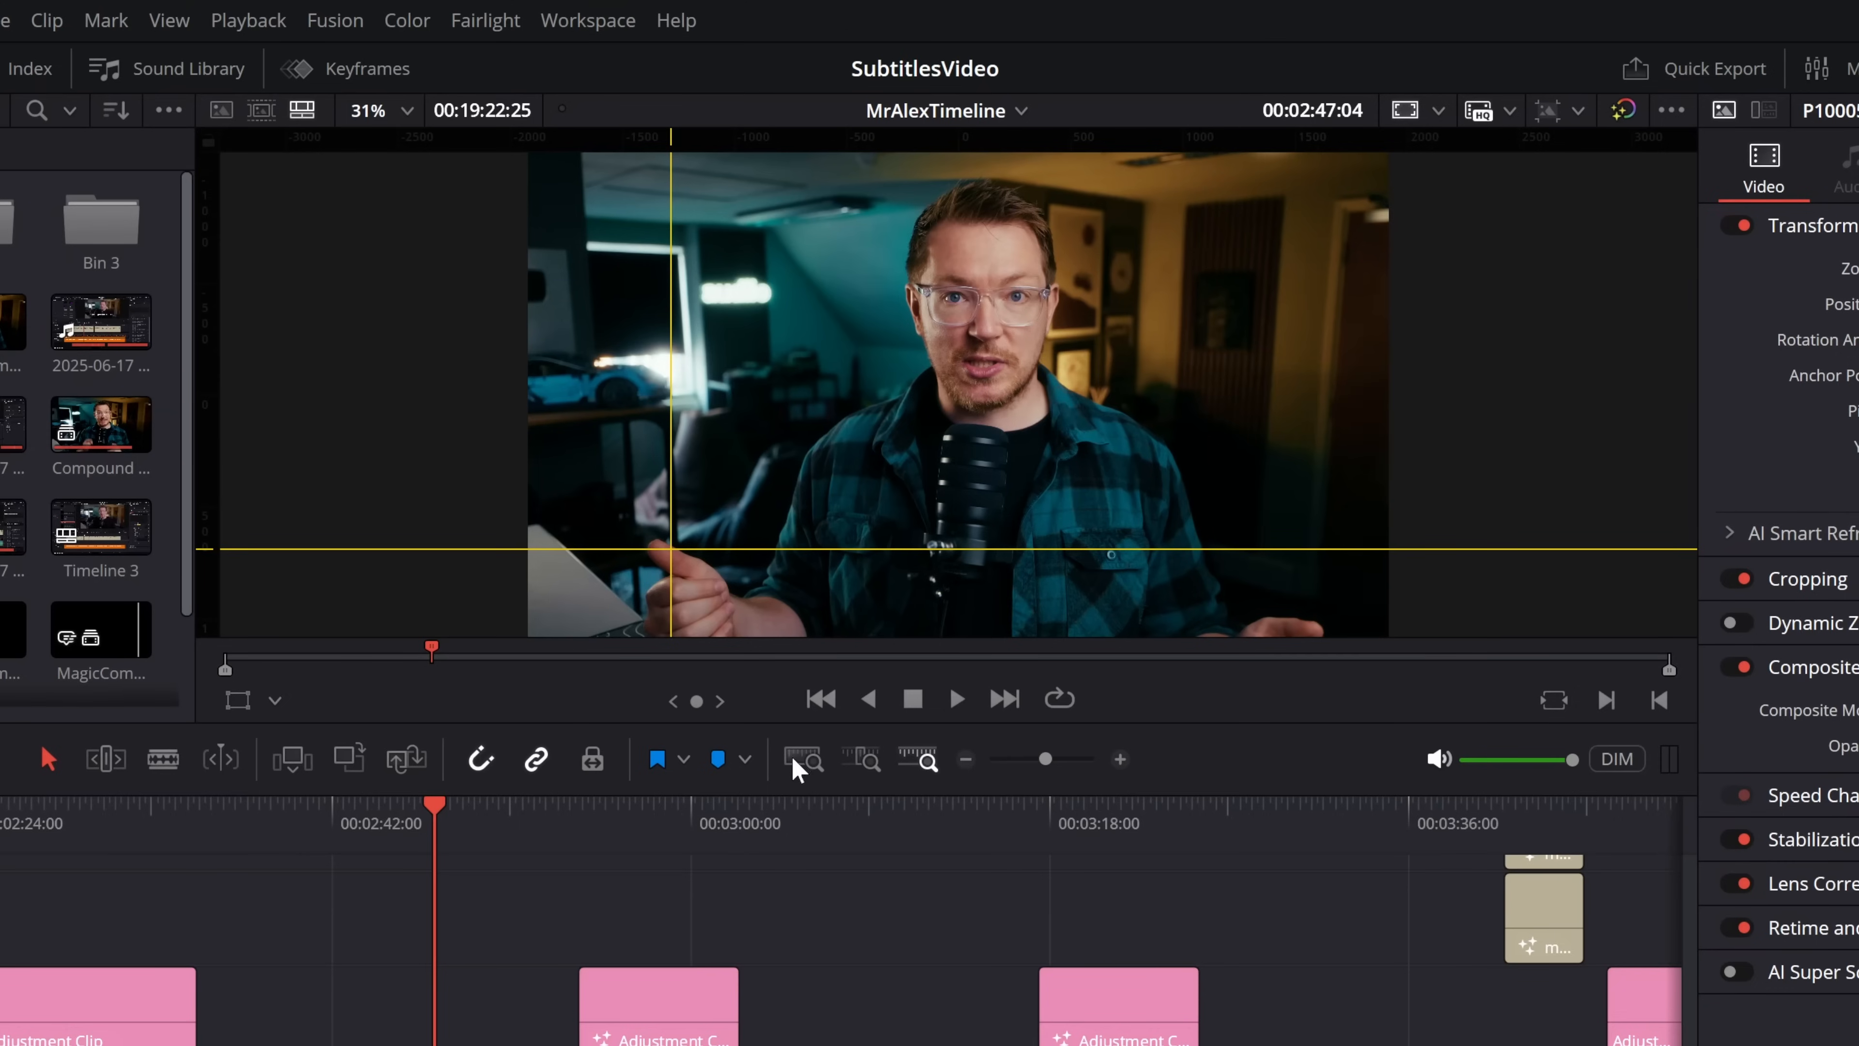
Step: Turn on the Transform overlay and reposition the clip's image in the viewer, snapping its lower-left corner to the two crossing guides
click(243, 703)
drag(783, 468, 892, 410)
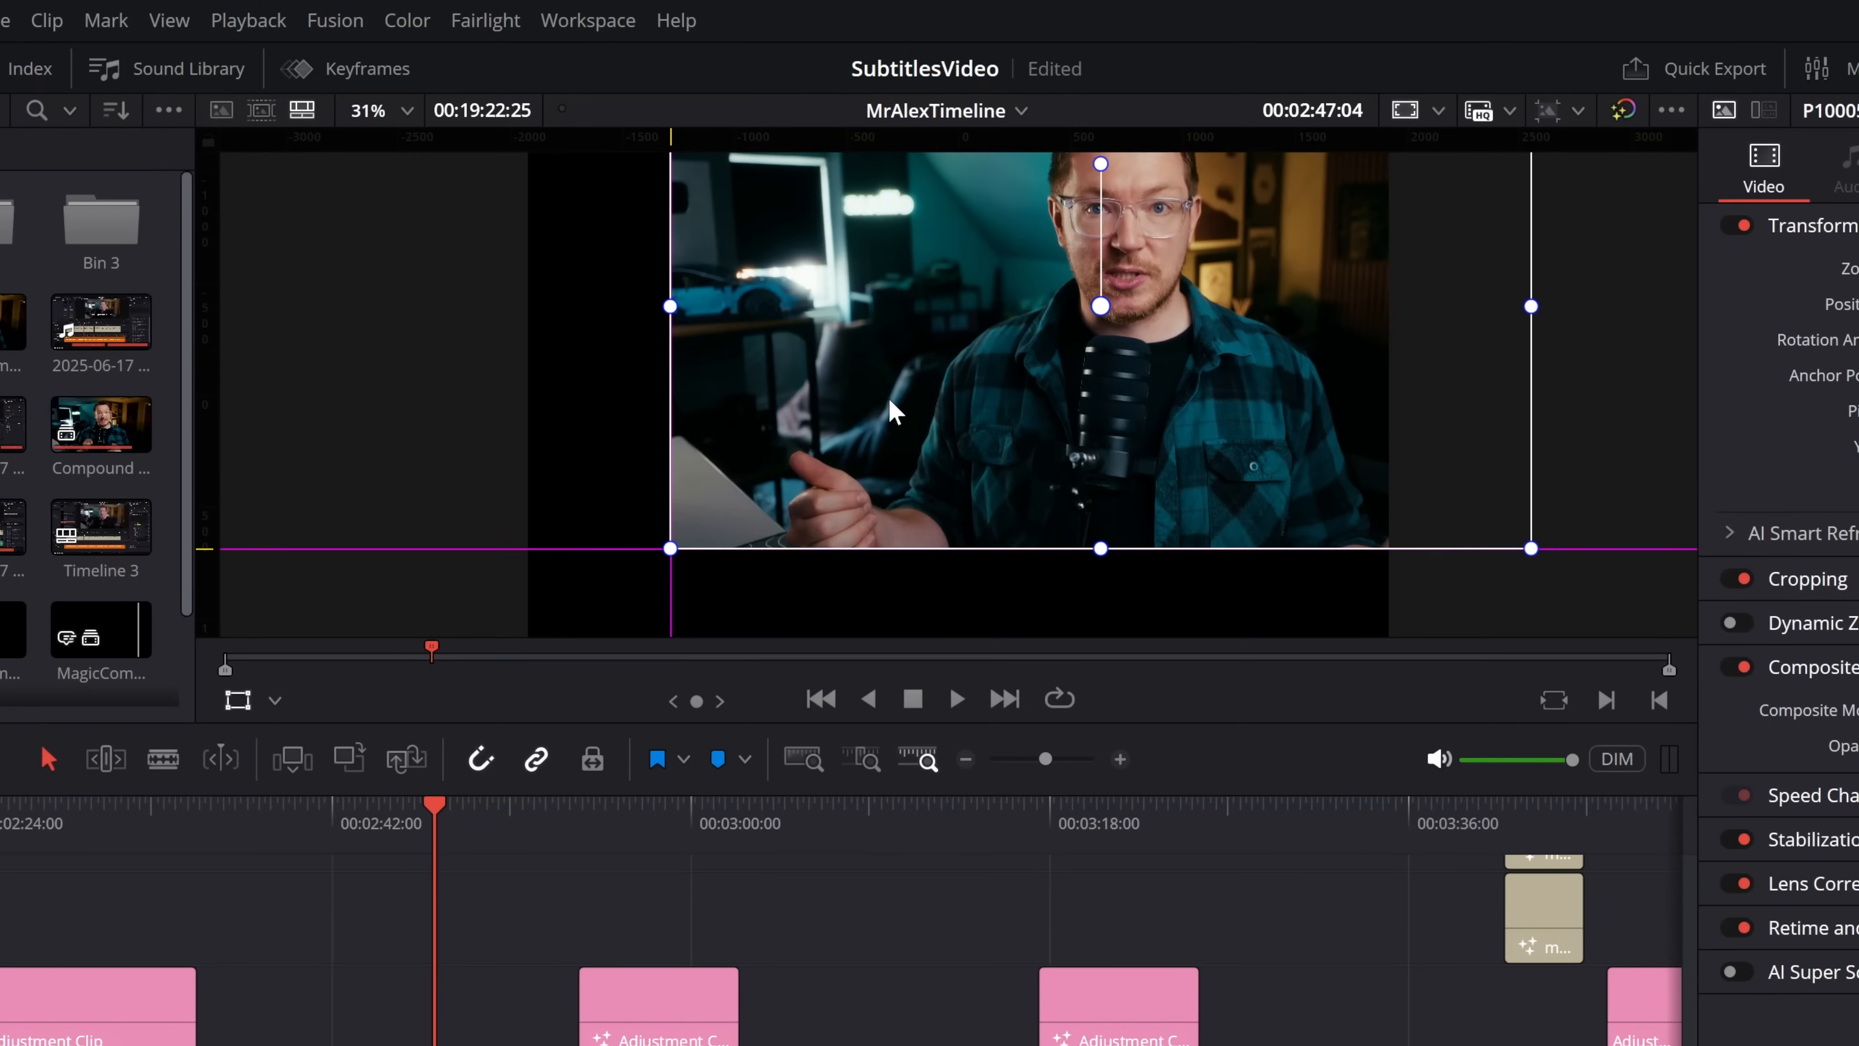
mouse_move(794, 494)
mouse_down()
mouse_move(776, 511)
mouse_move(815, 485)
mouse_move(797, 500)
mouse_up()
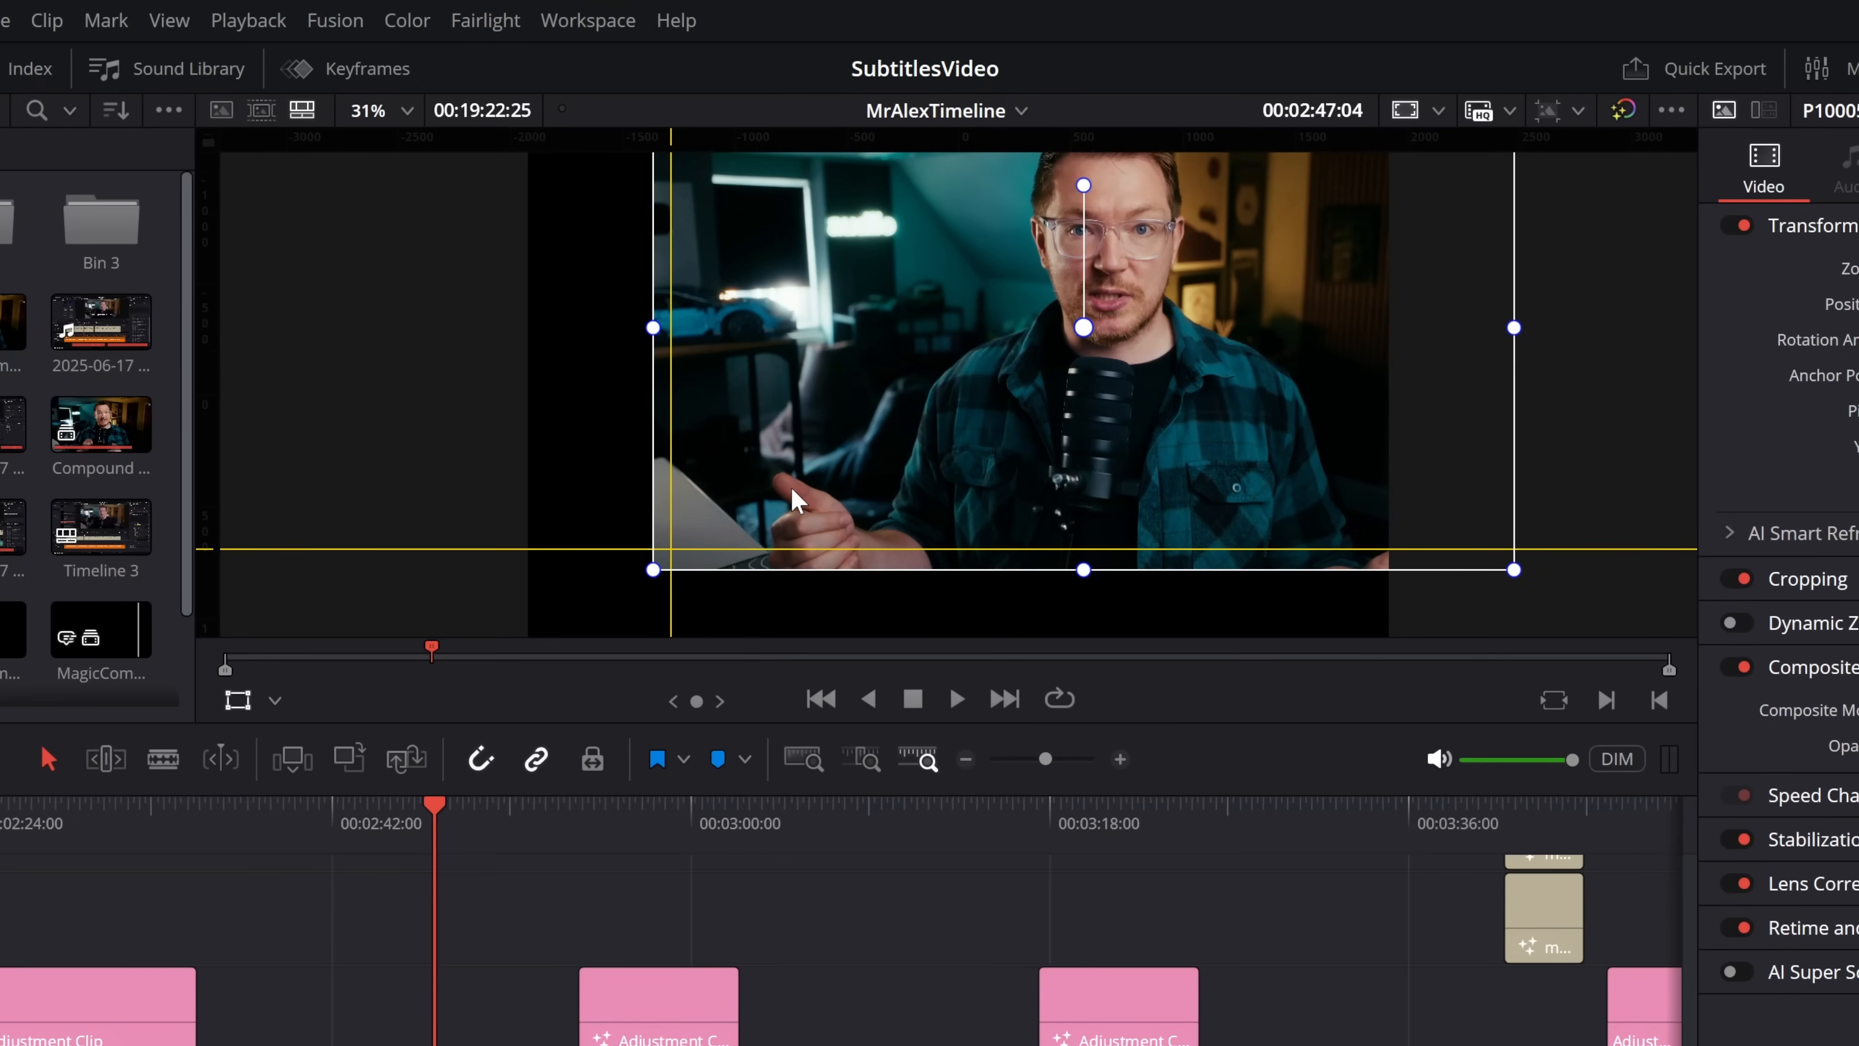
mouse_move(796, 500)
mouse_down()
mouse_move(816, 473)
mouse_move(763, 511)
mouse_up()
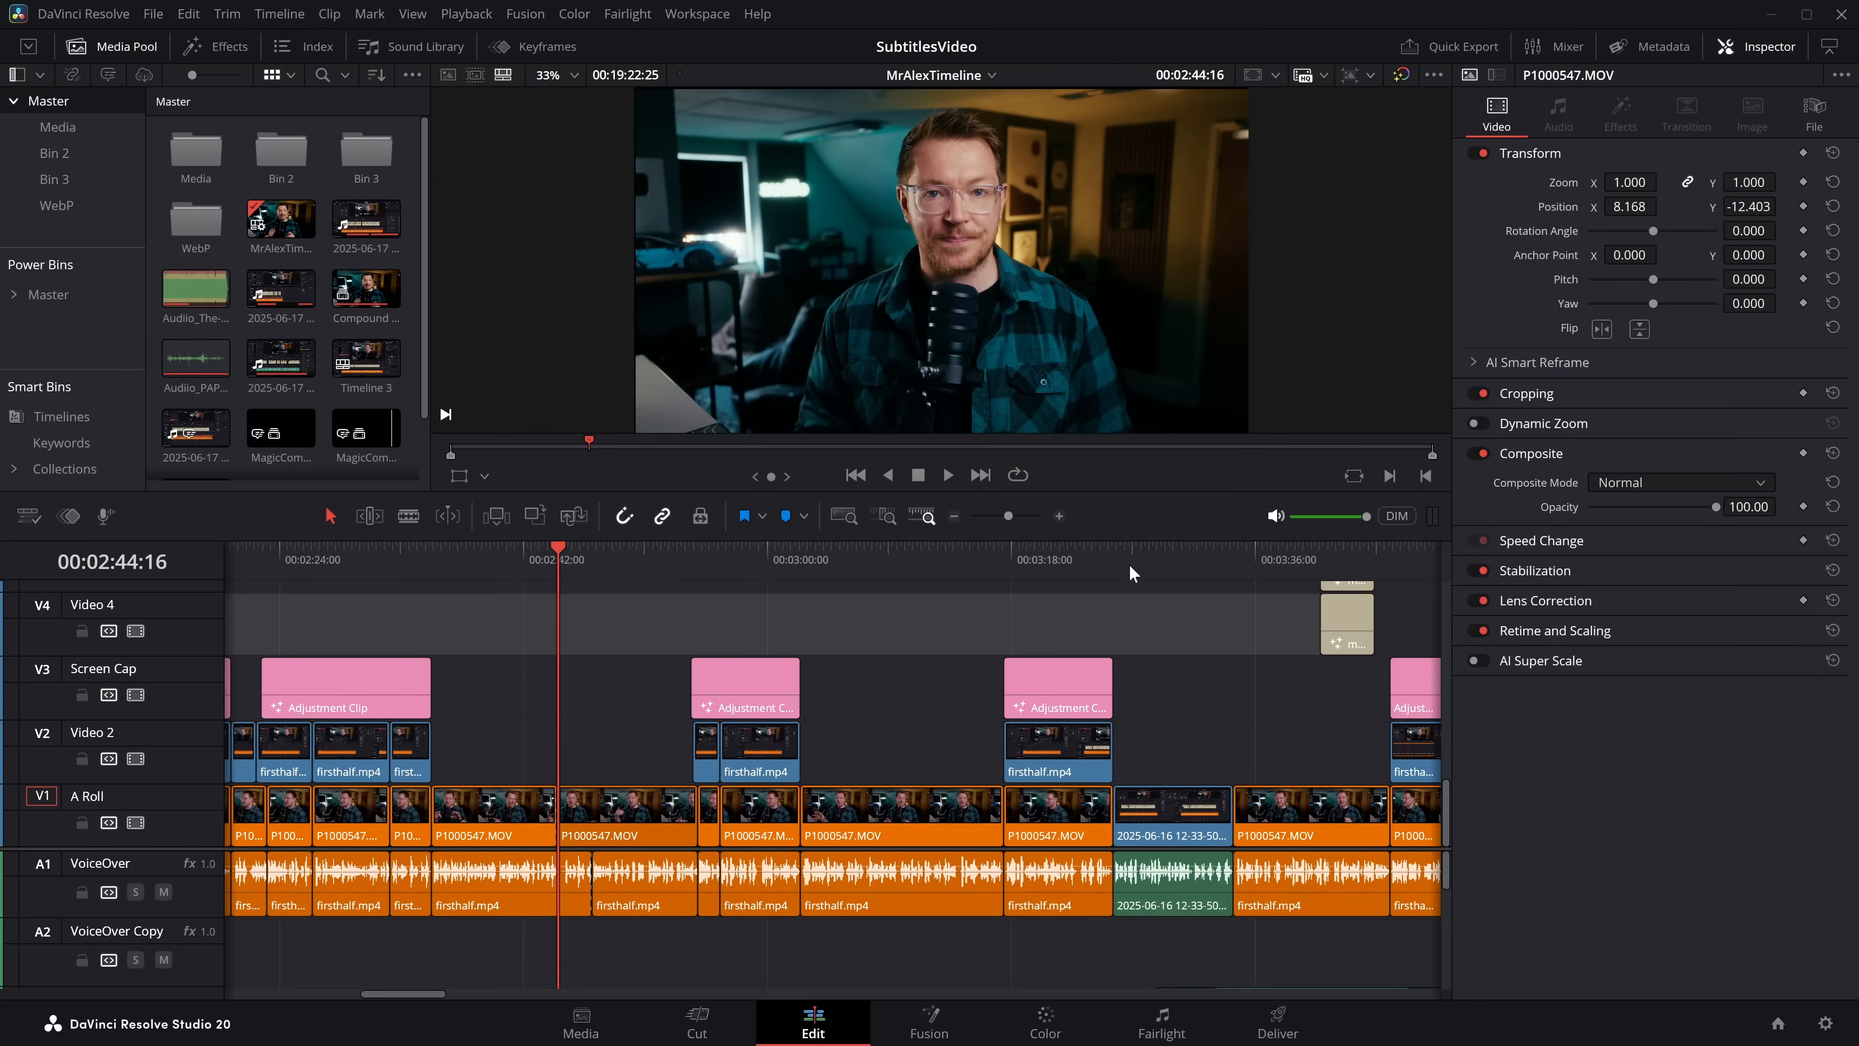
Step: Jump the playhead to several points along the timeline, ending at 00:02:56:16 on the adjustment clip of the Screen Cap track
click(1156, 561)
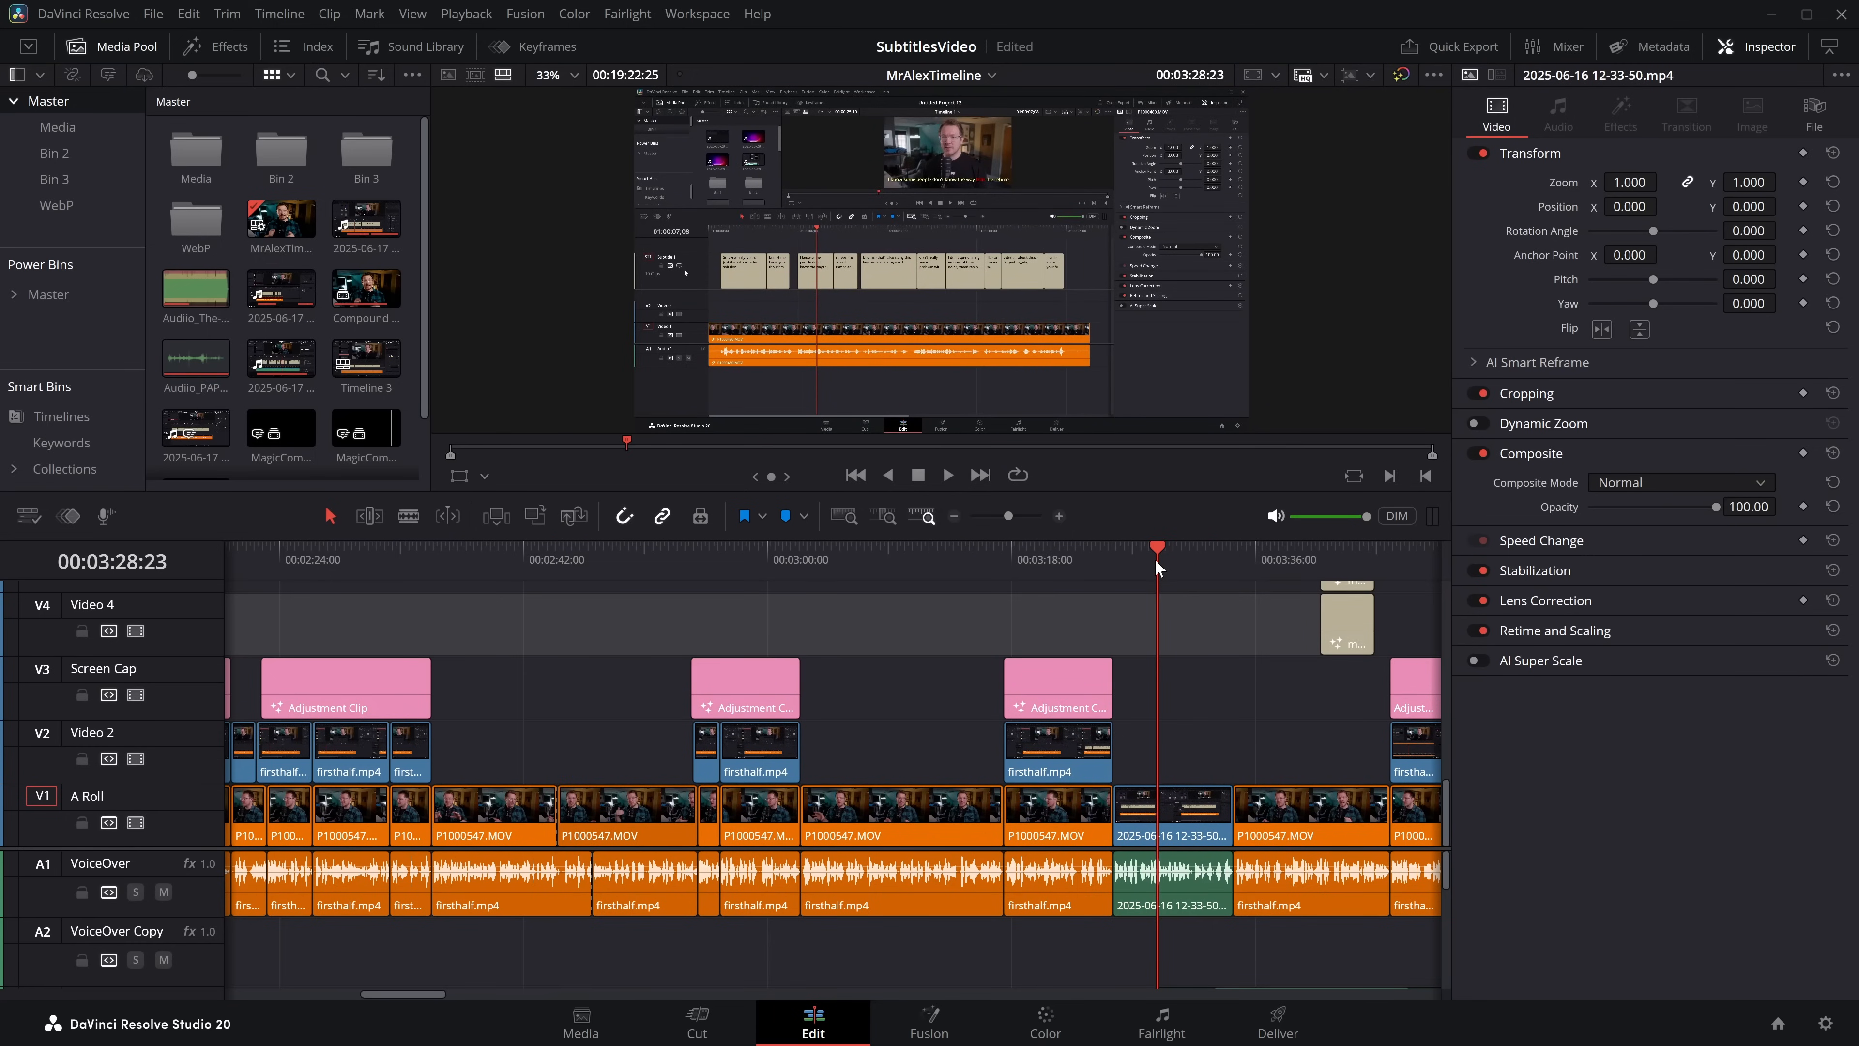
click(478, 576)
click(931, 565)
click(1146, 570)
click(474, 574)
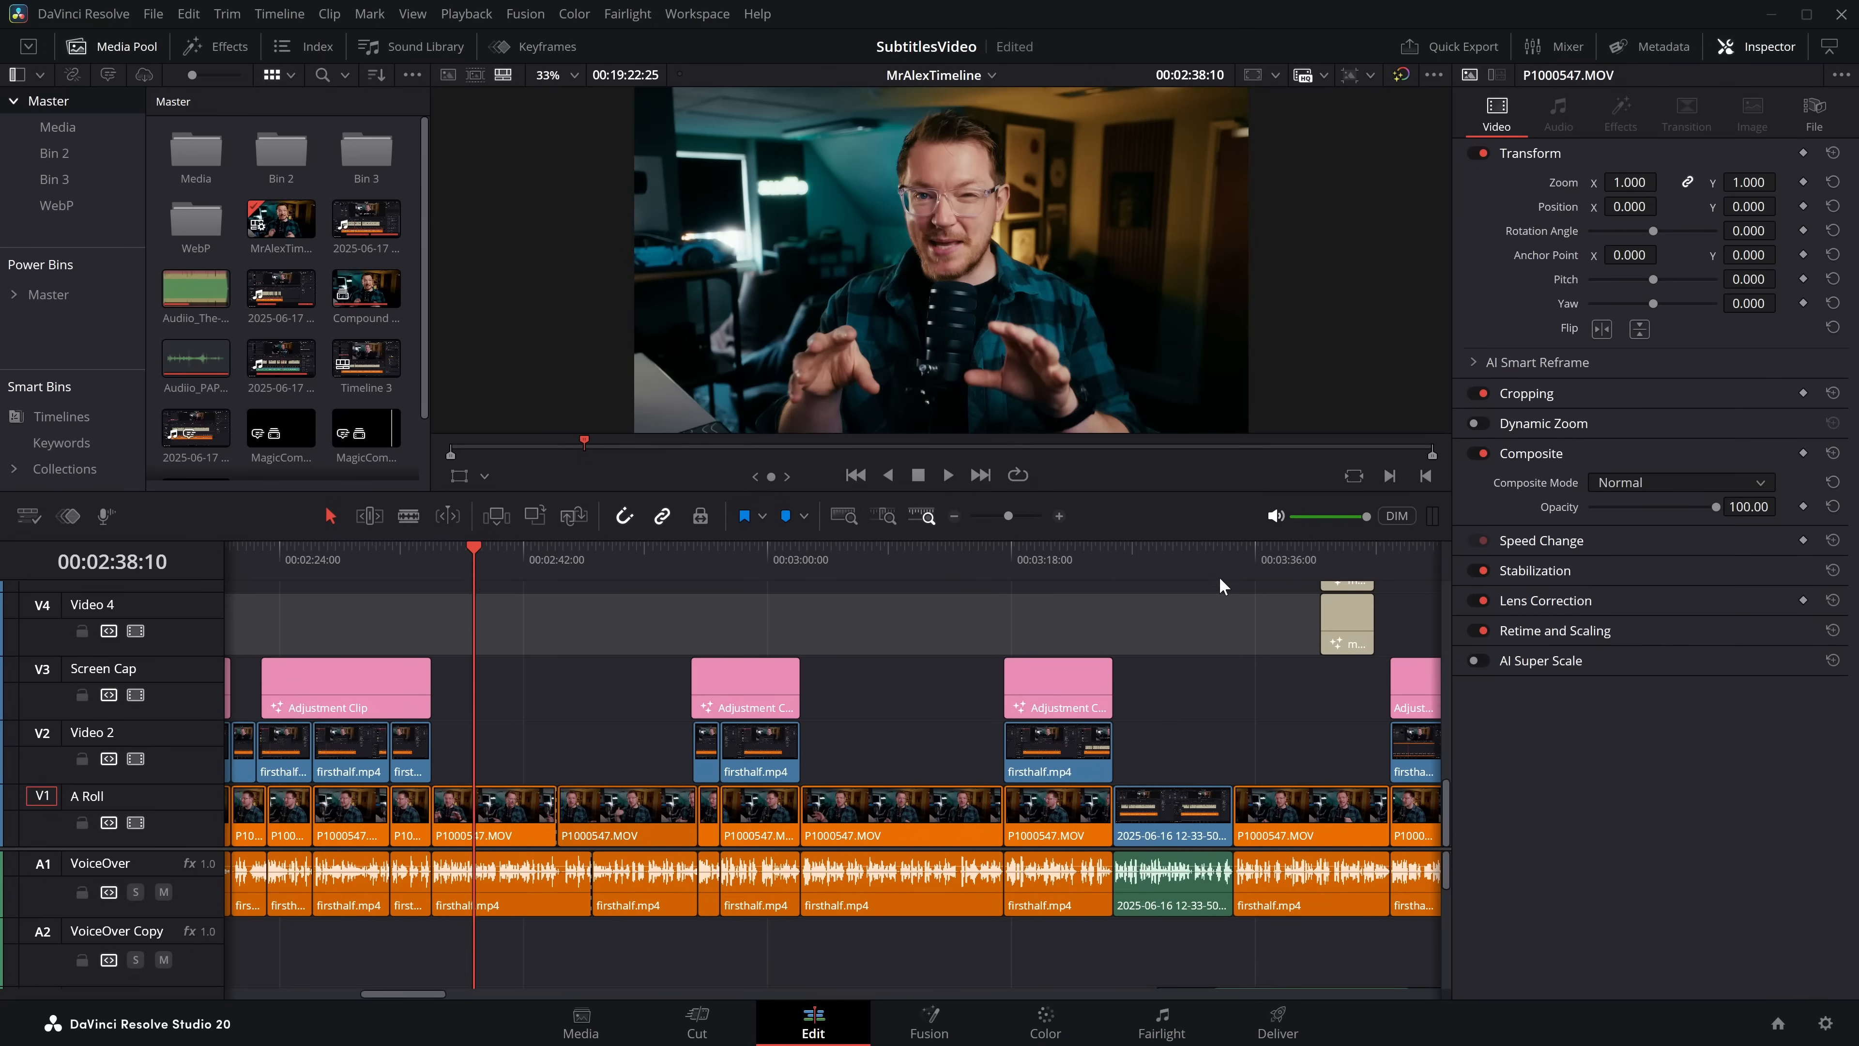
click(1220, 574)
drag(1218, 574, 727, 685)
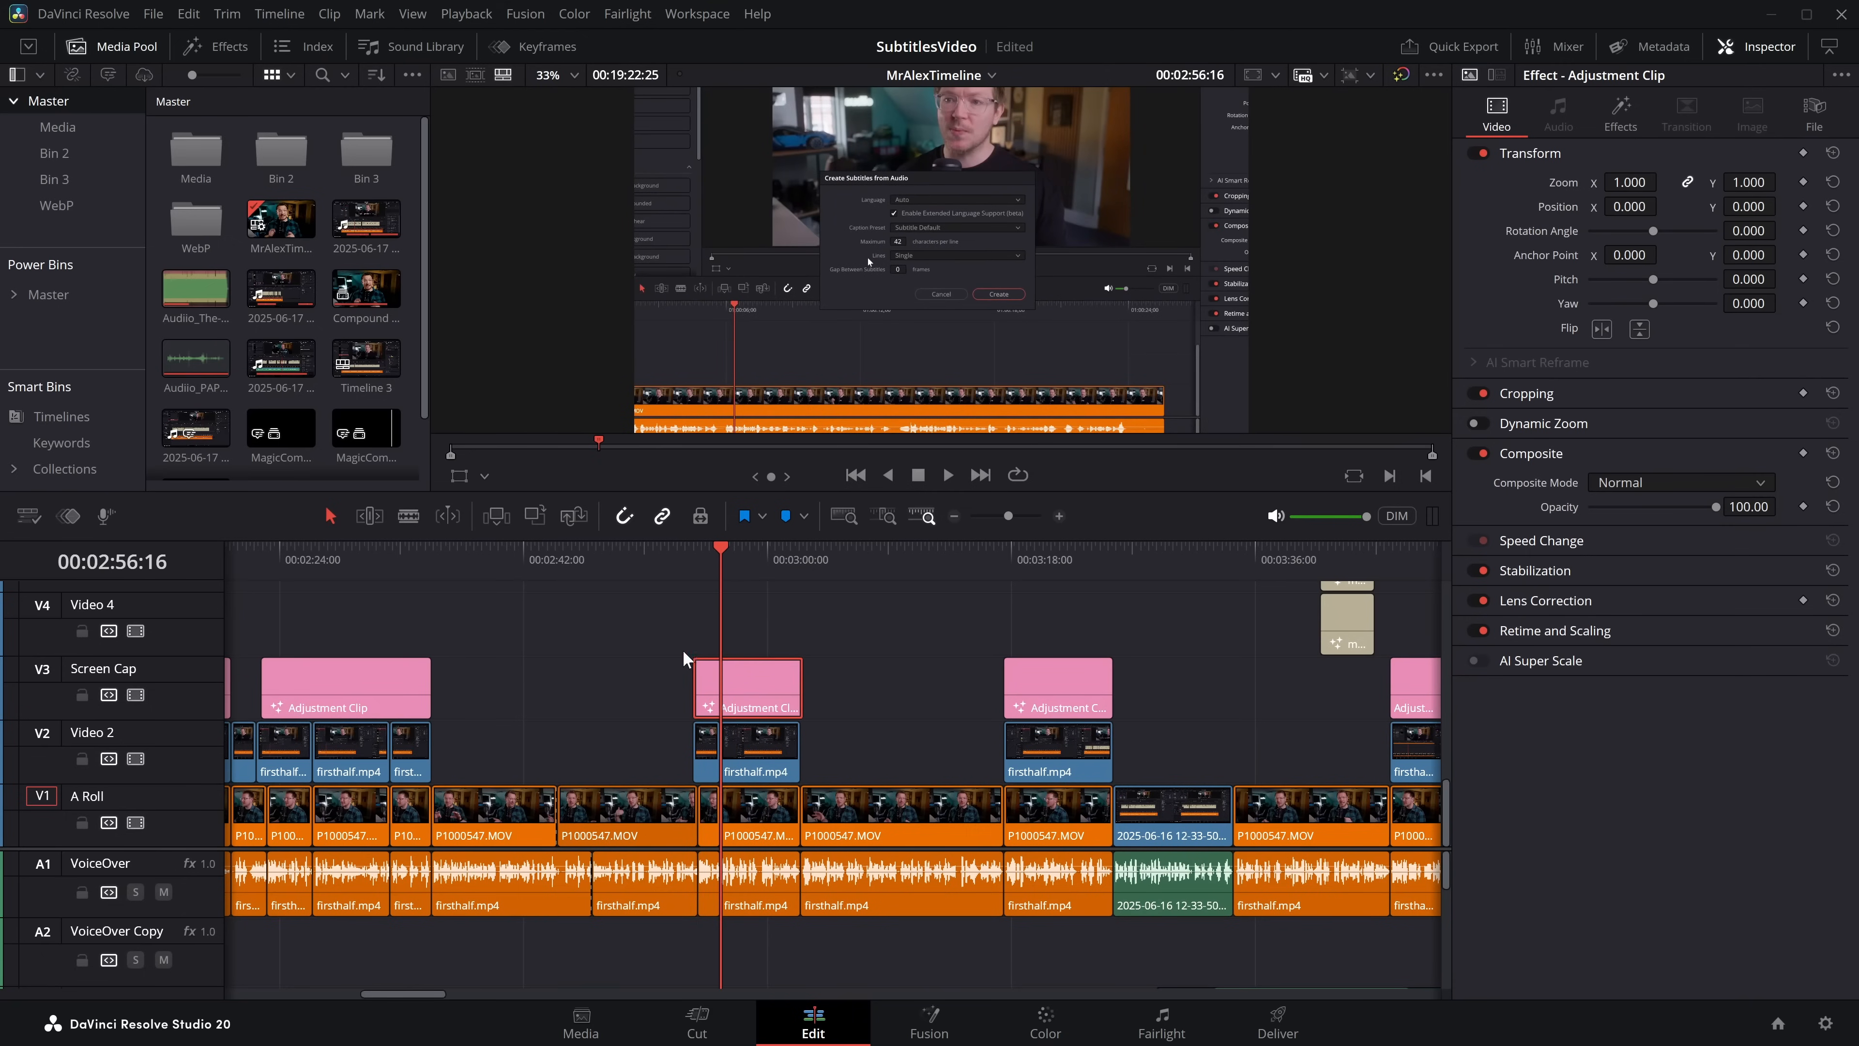
Step: Open the keyboard customization and check which command is assigned to the C key
click(85, 15)
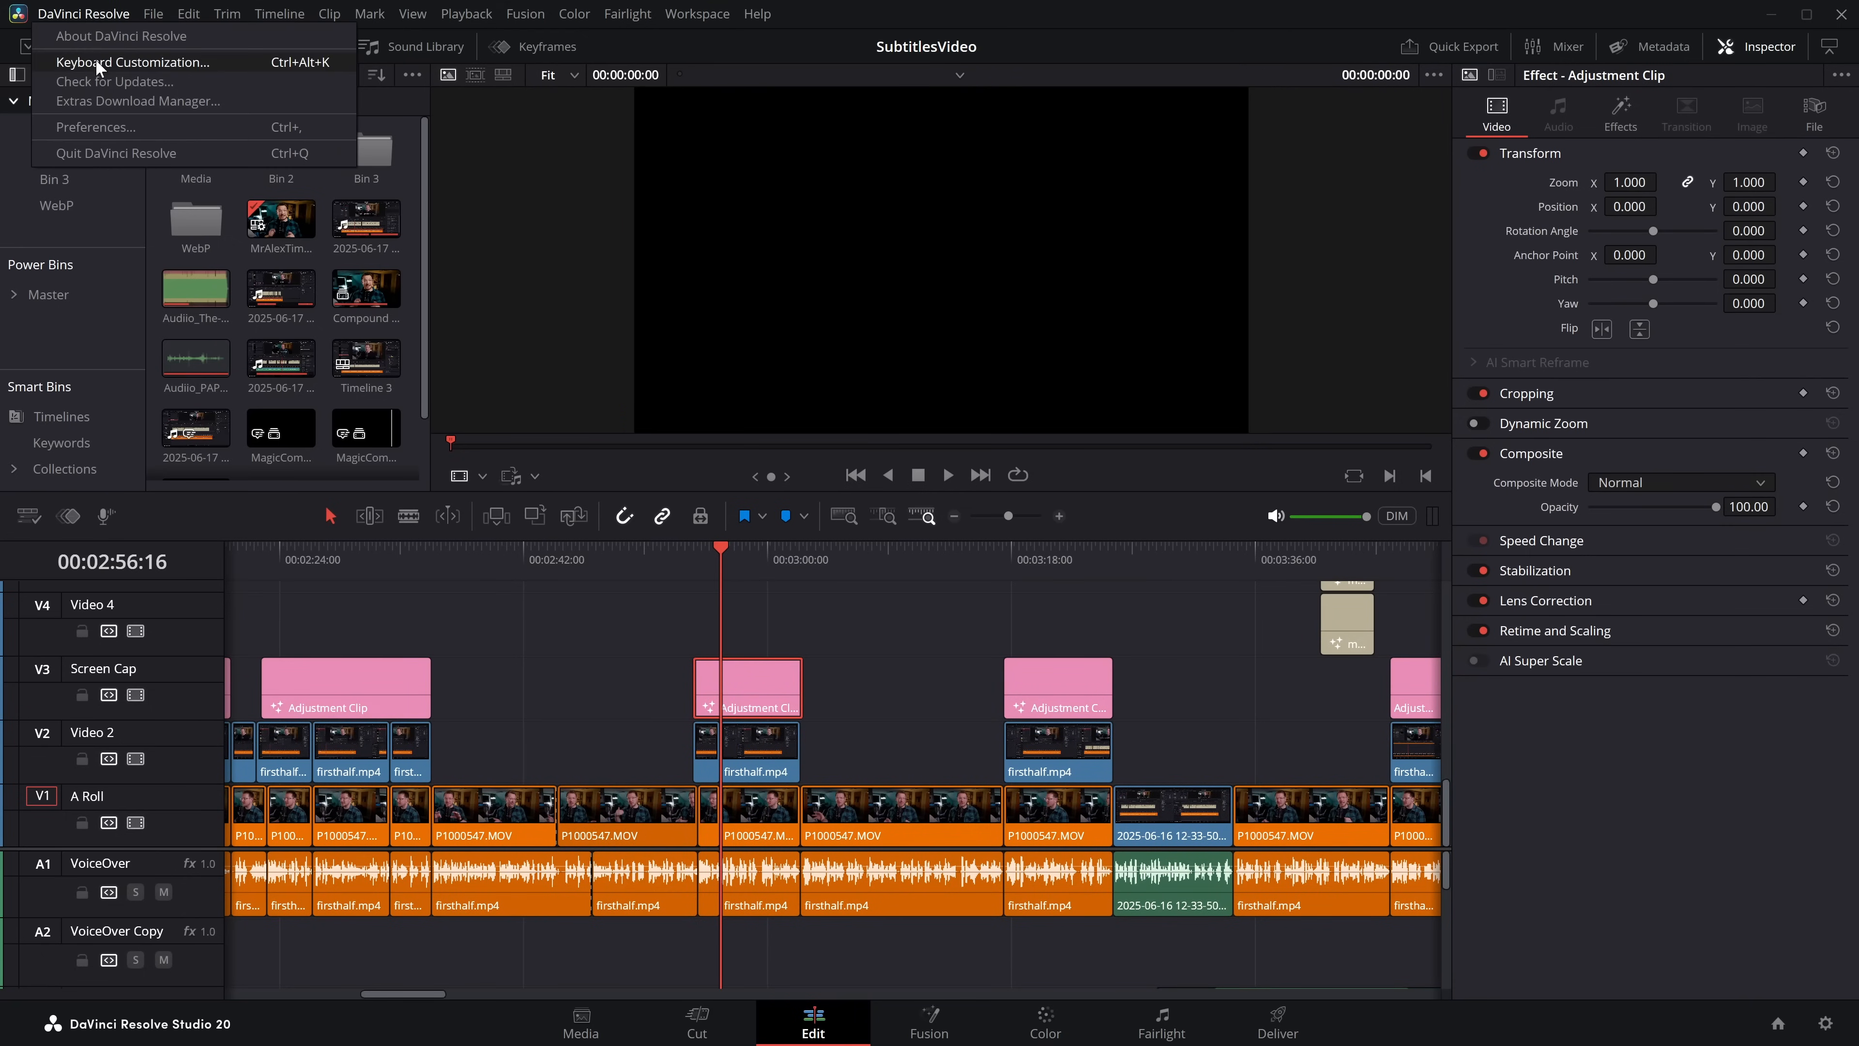
click(118, 63)
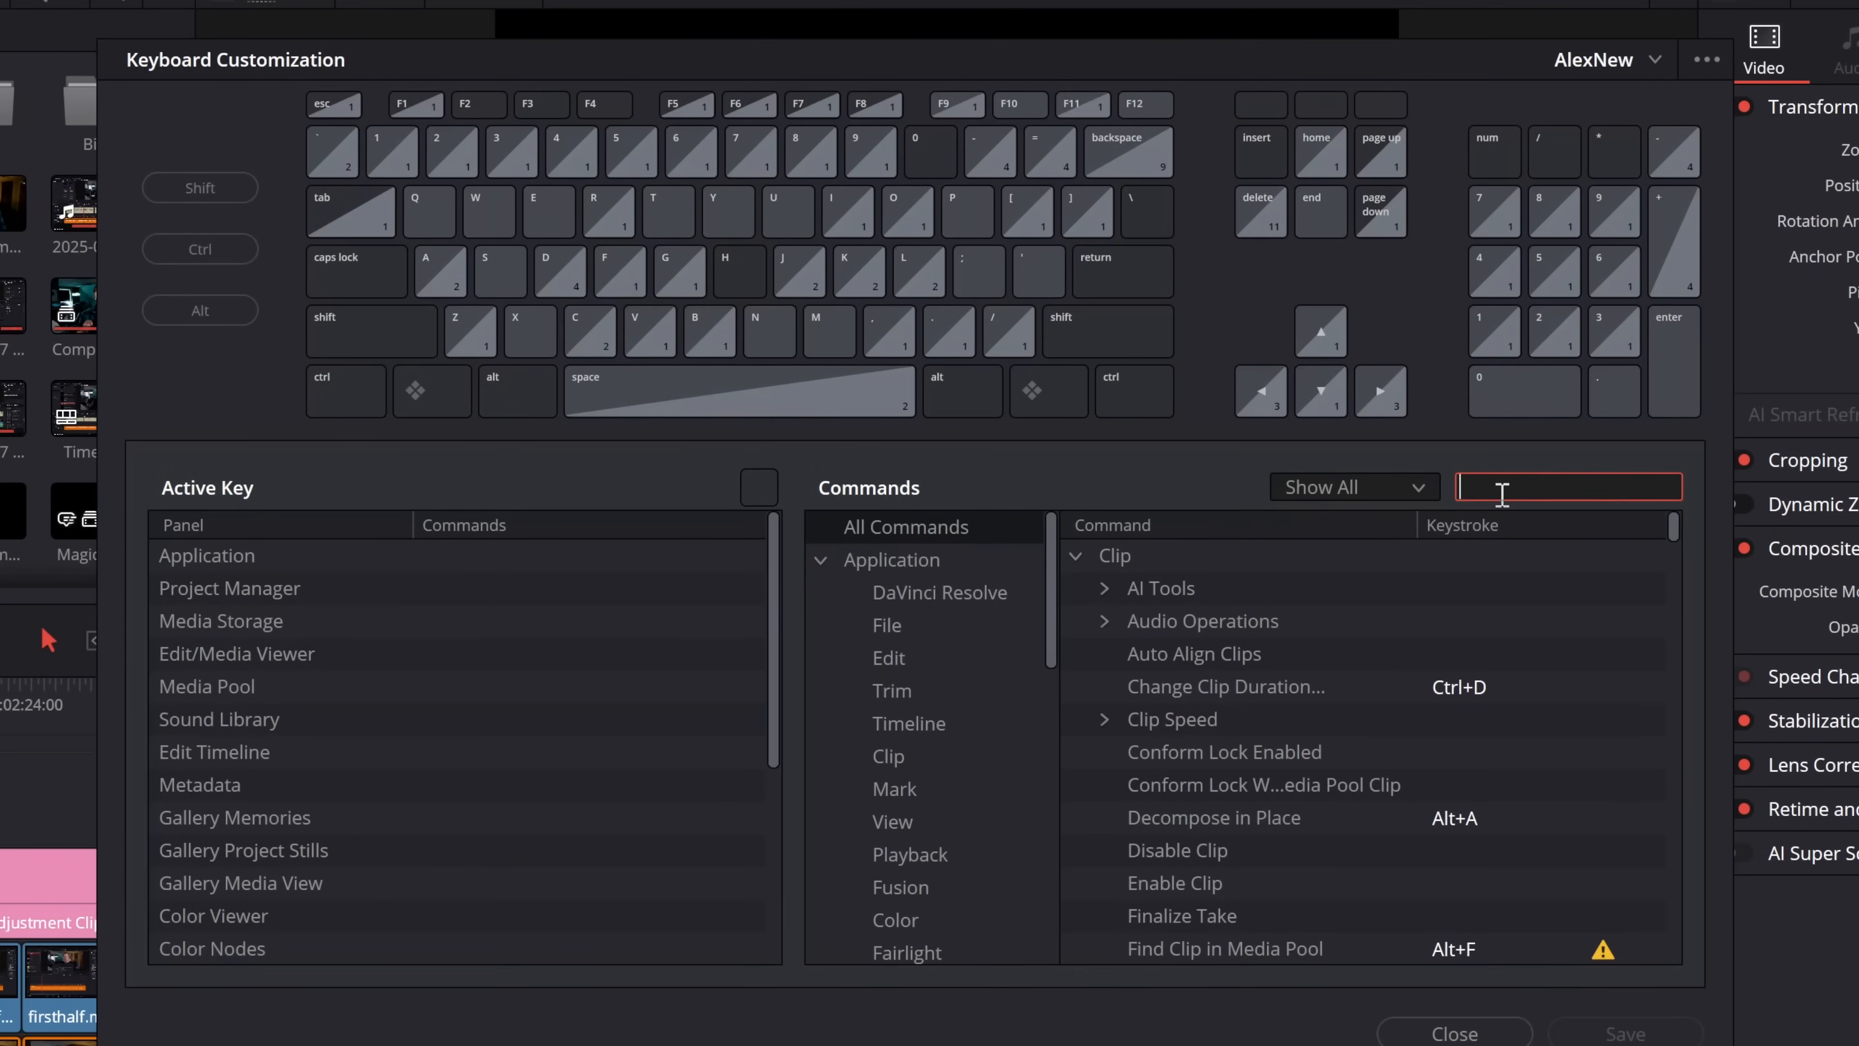
click(595, 340)
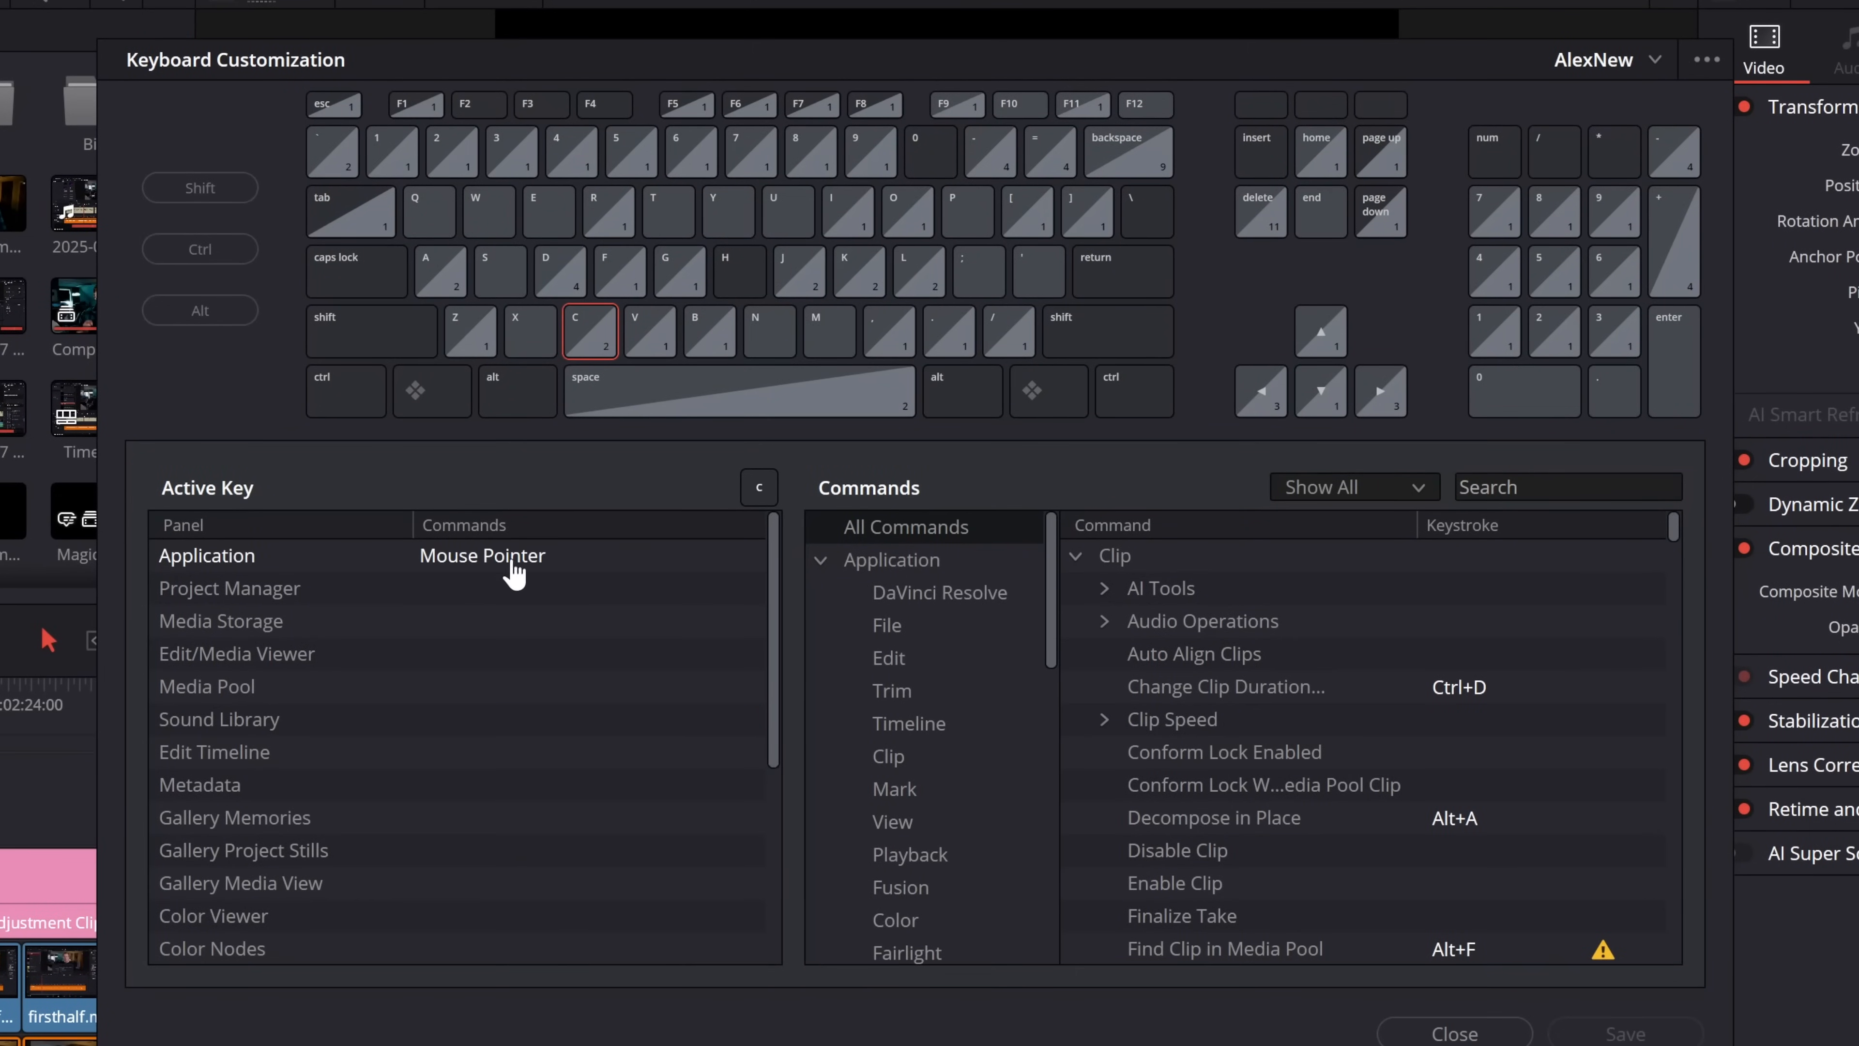
click(484, 563)
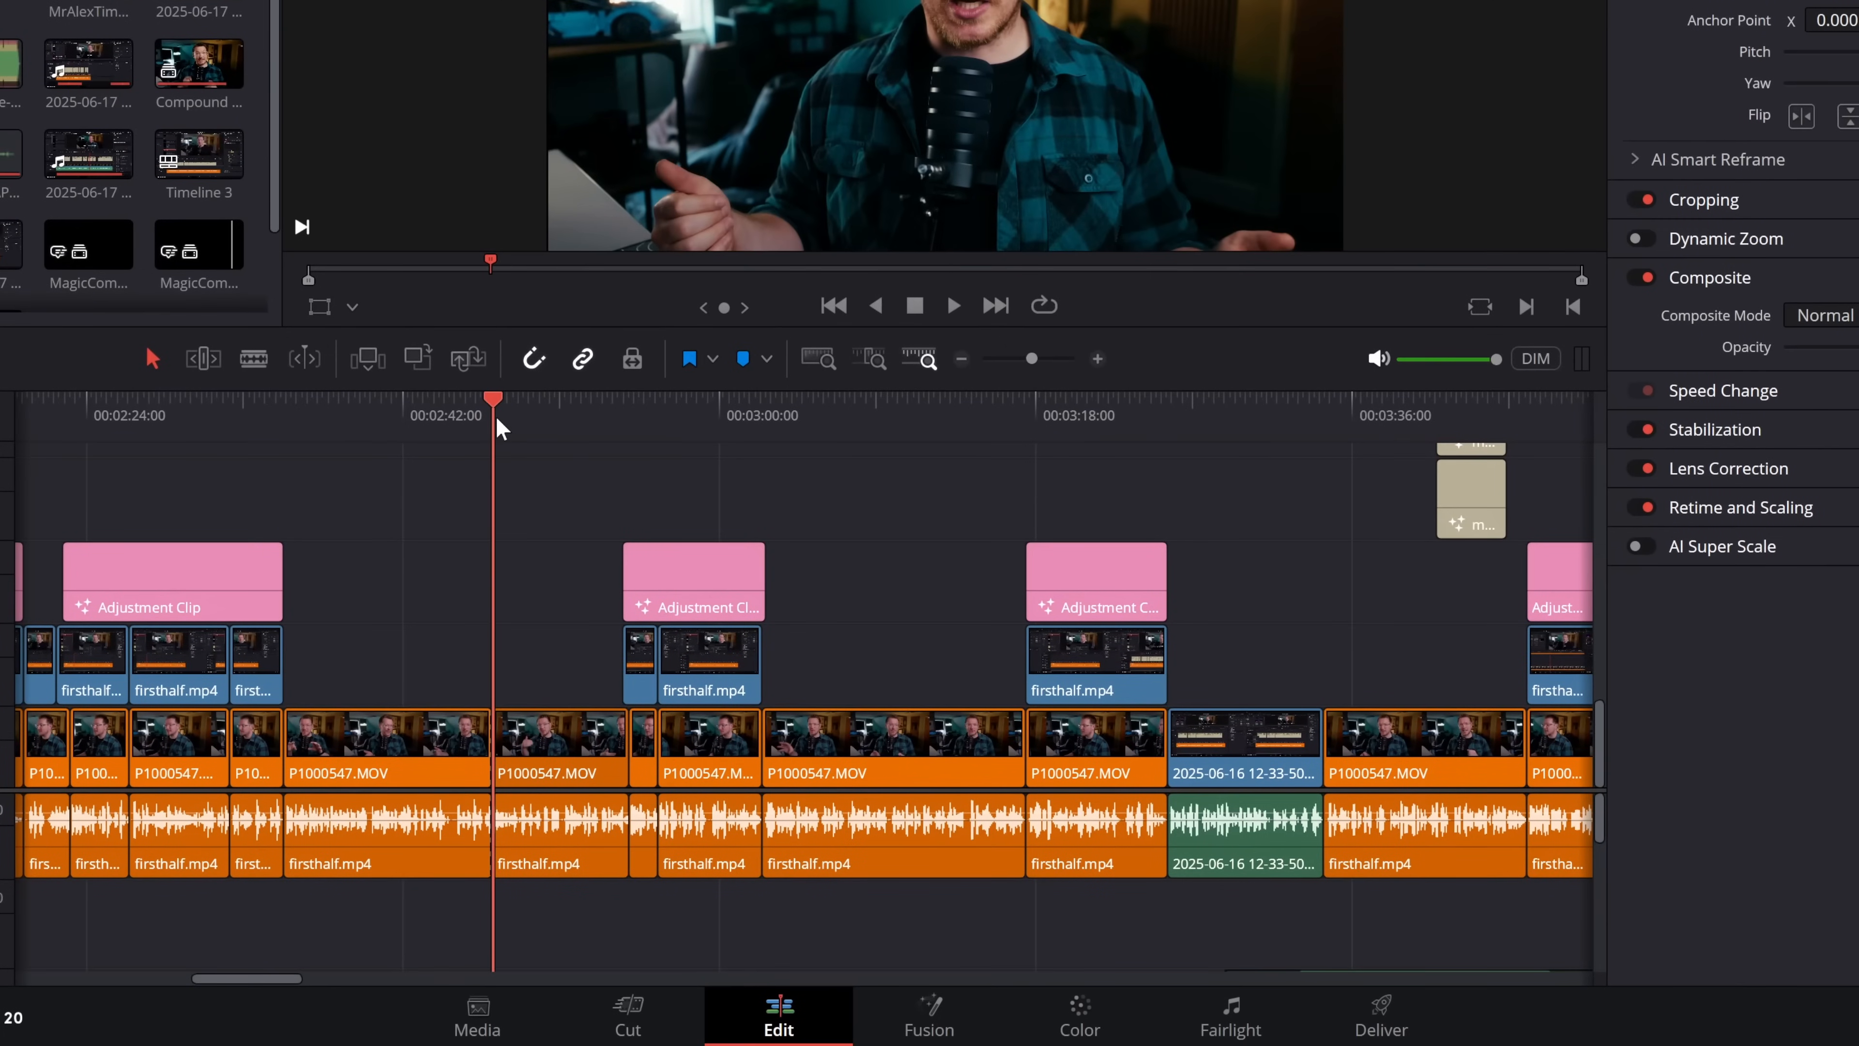
Step: Create a subclip from the timeline range between the A Roll cut near 00:02:47 and 00:03:17:15, and clear the In and Out points
key(i)
drag(495, 416, 1024, 424)
key(o)
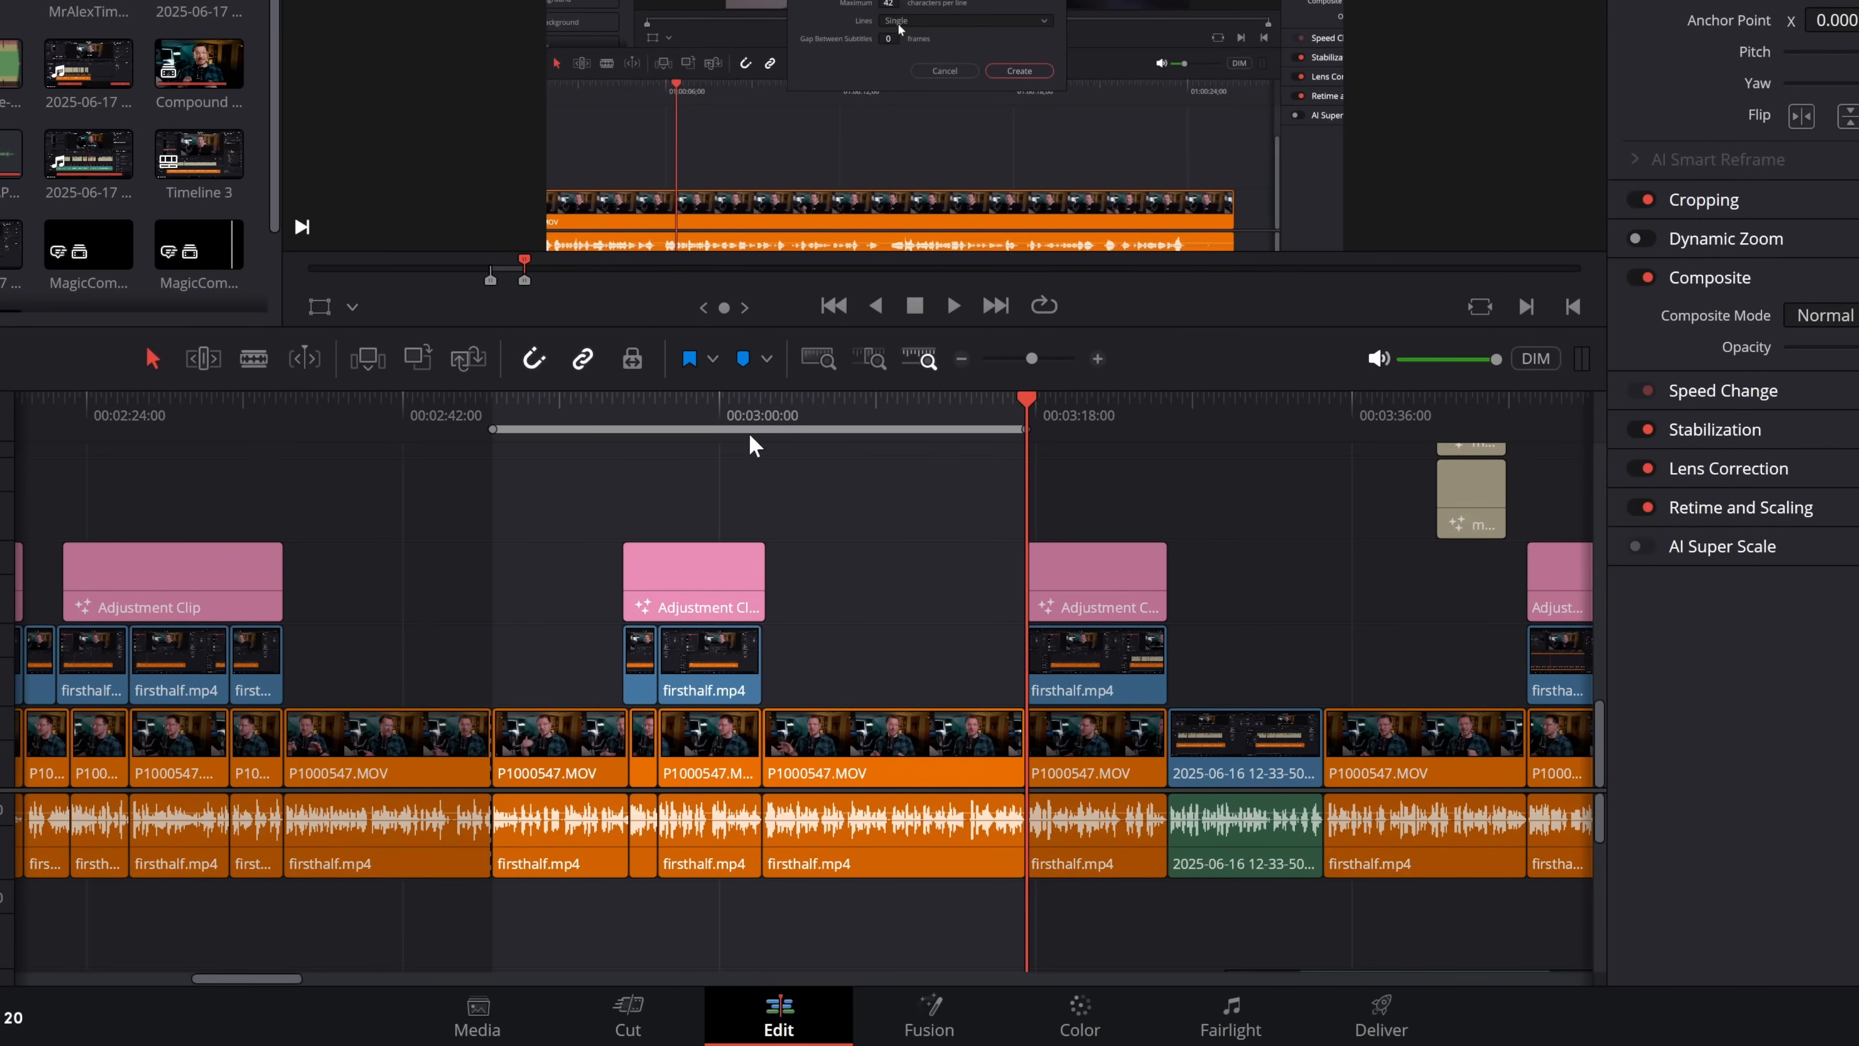
right_click(713, 442)
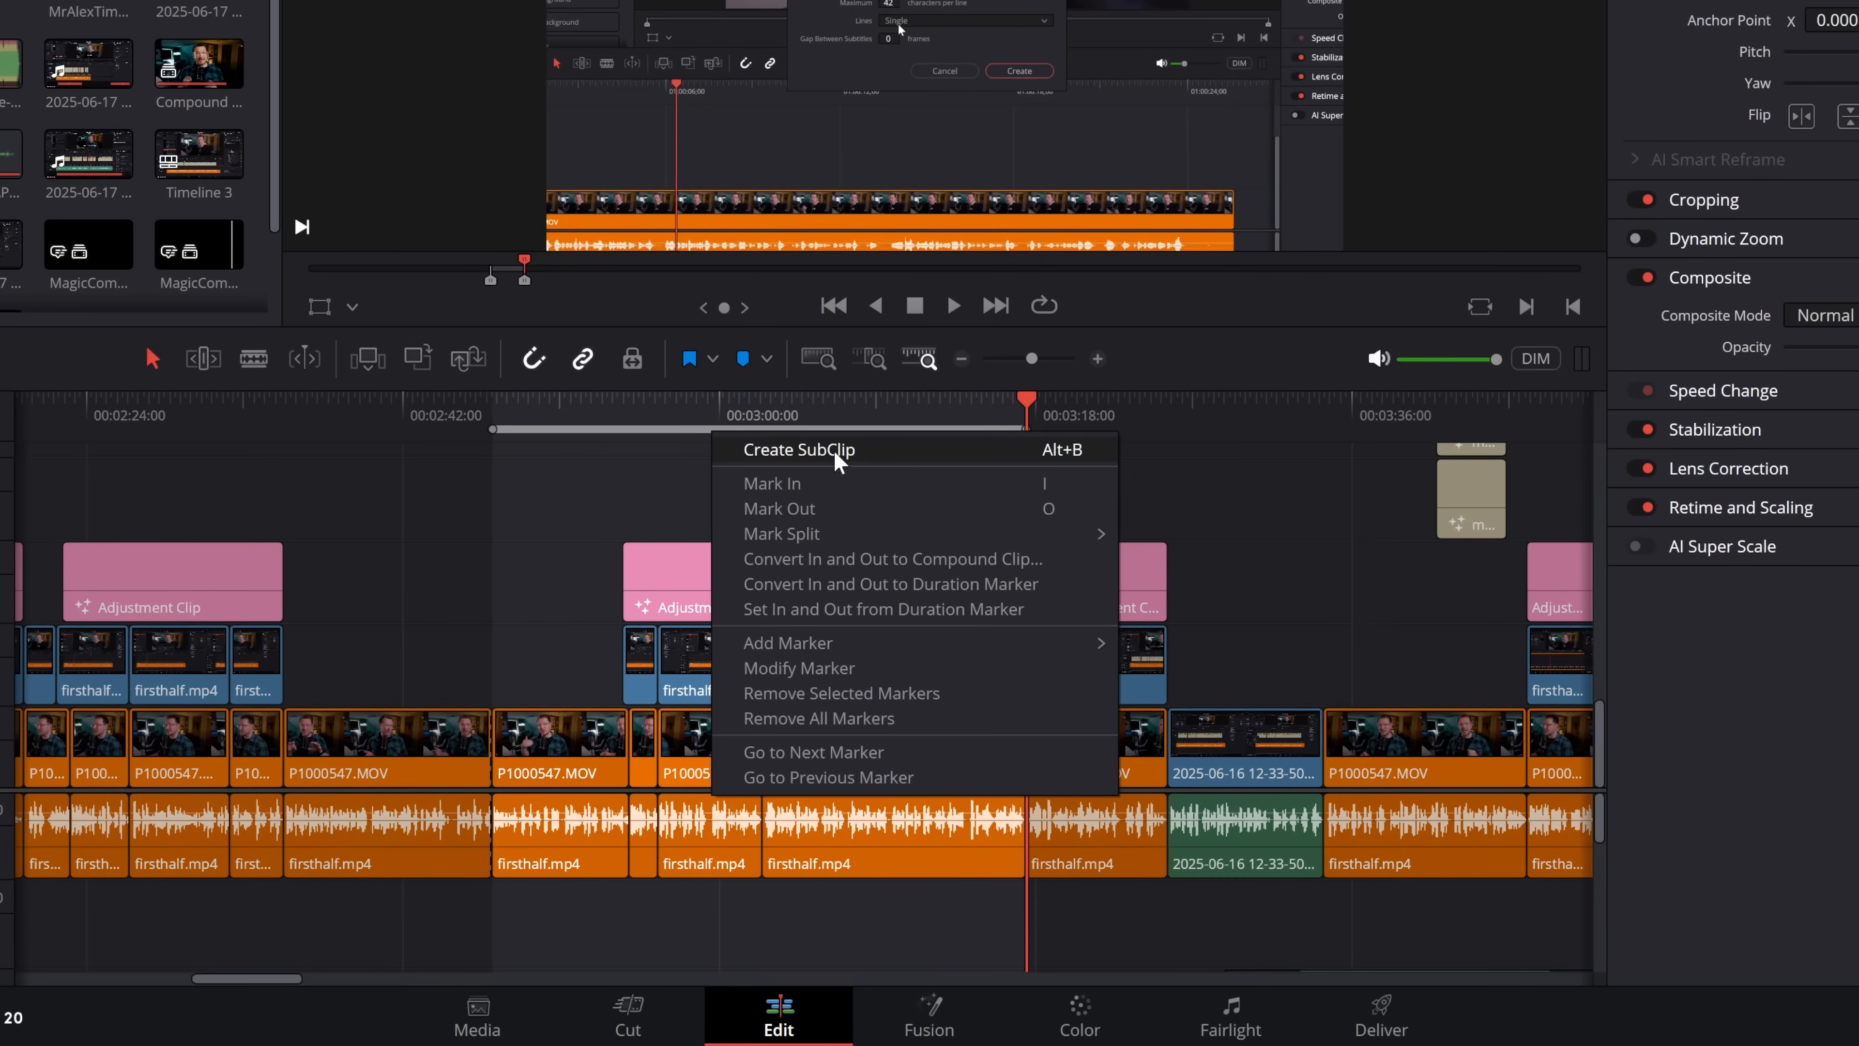
click(1085, 453)
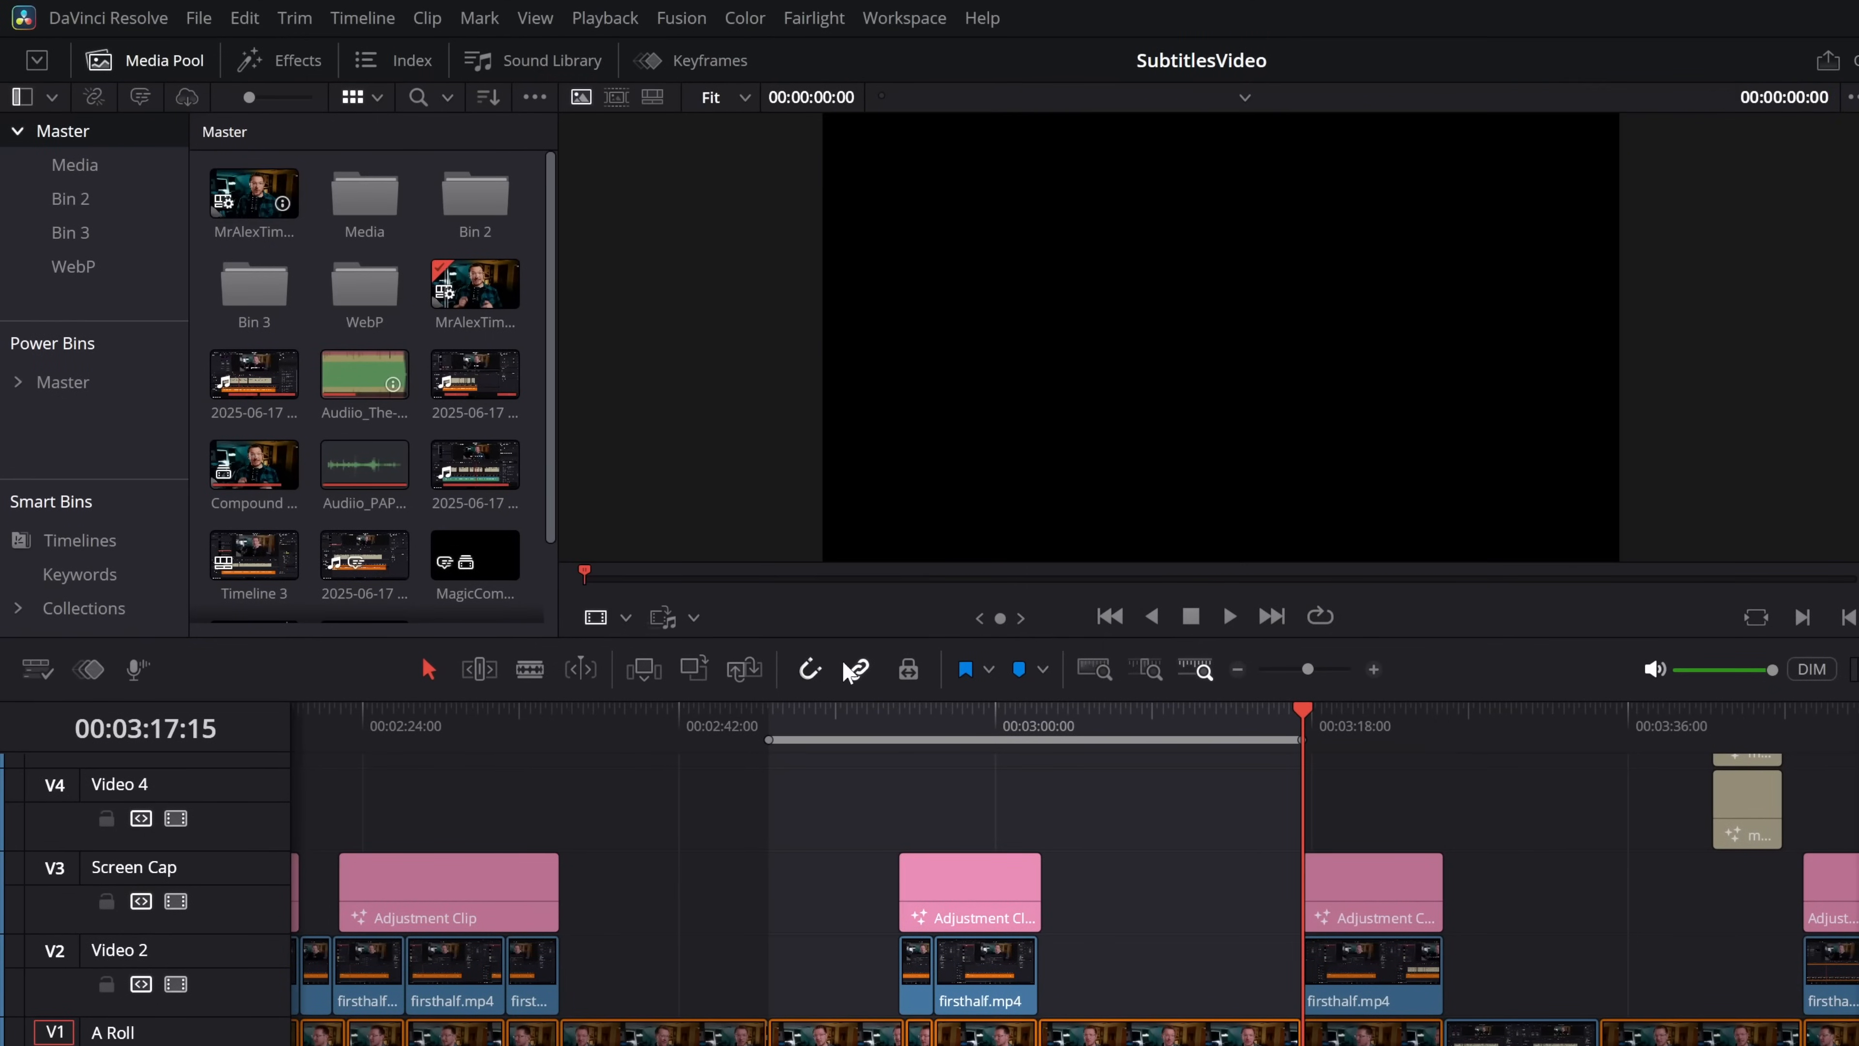
click(1034, 800)
key(alt+x)
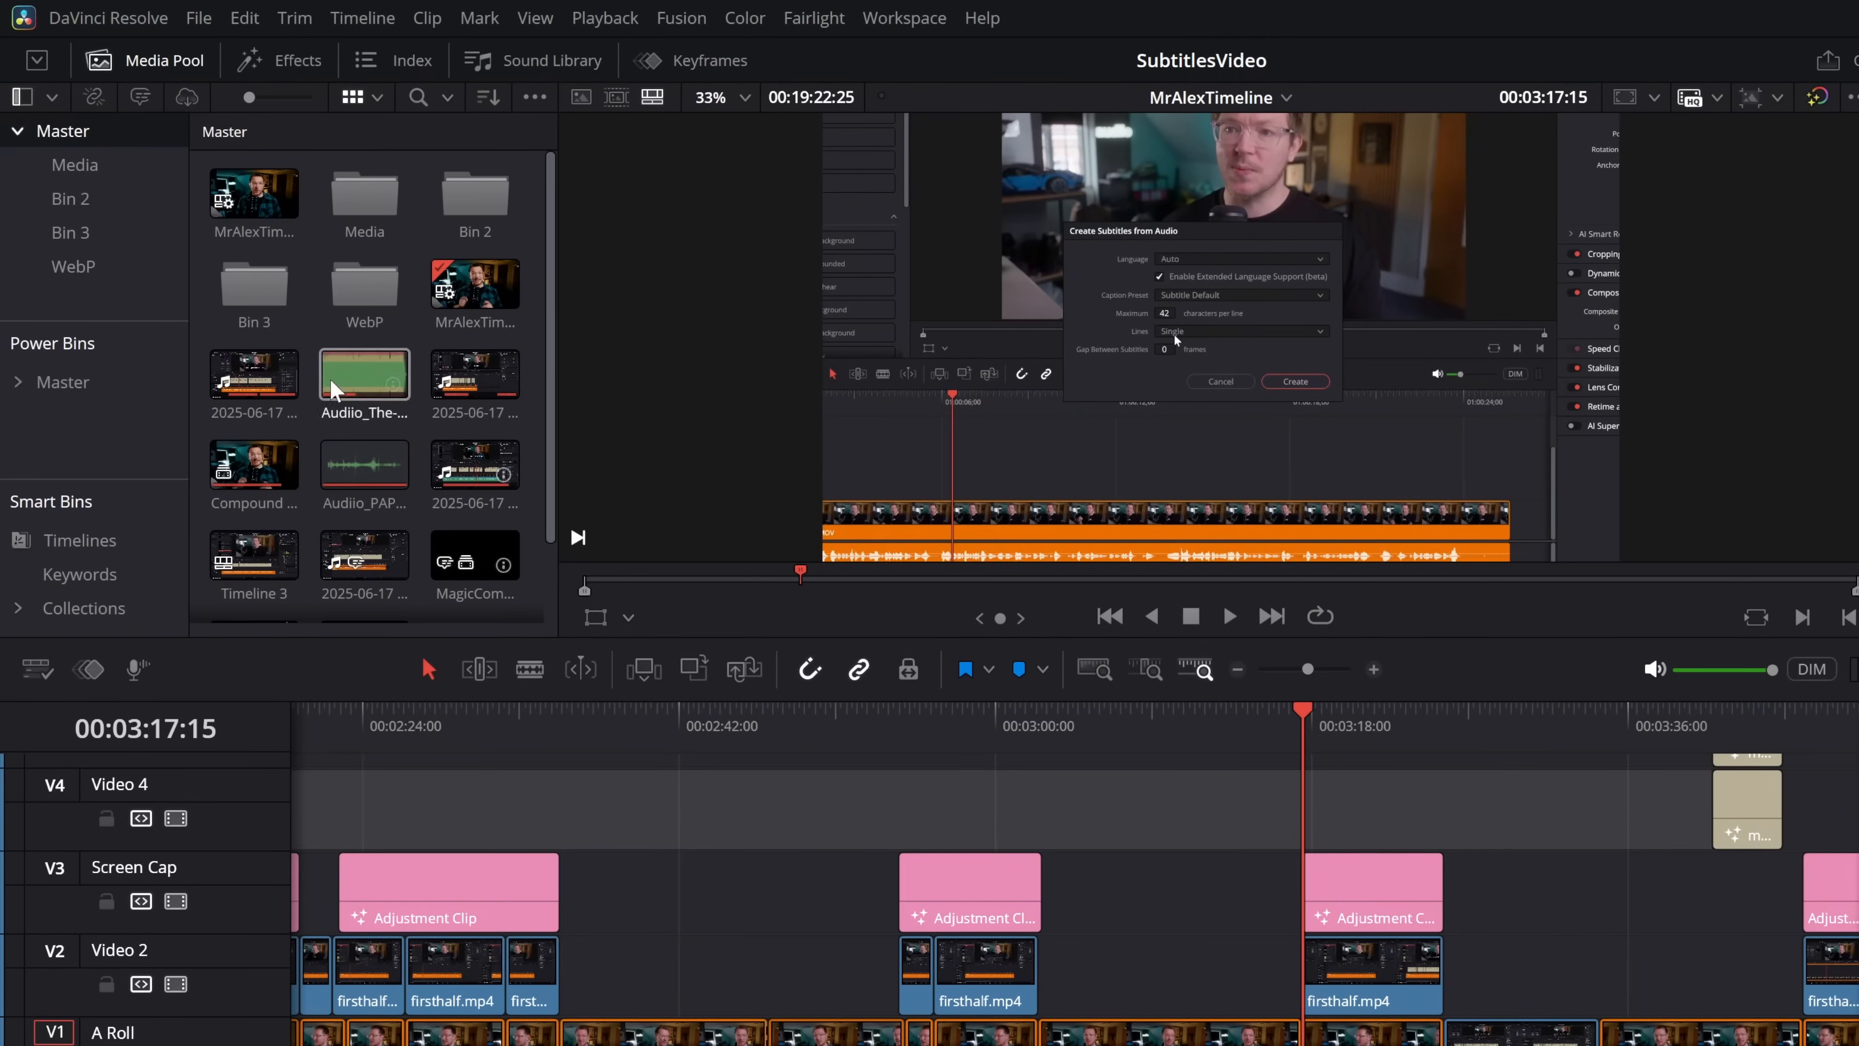
Step: Add a new bin inside Master for the subclip and open it
right_click(44, 294)
click(89, 313)
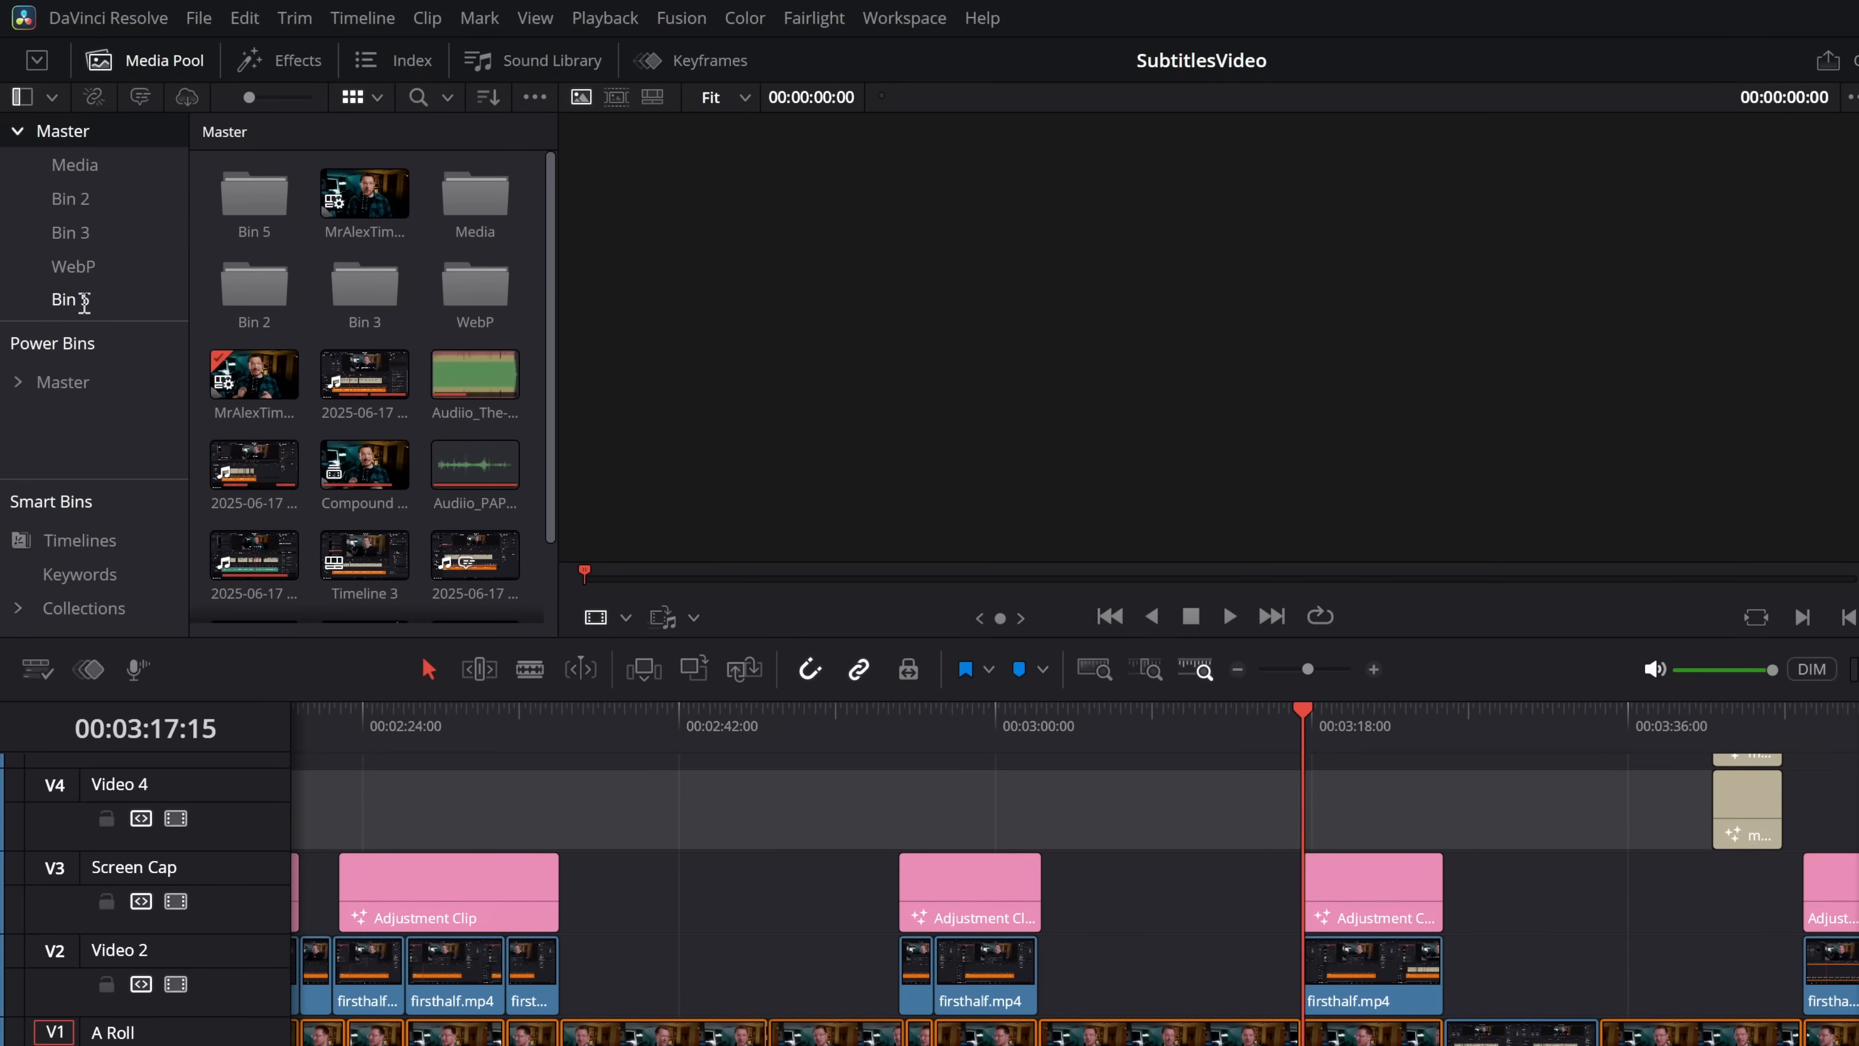
double_click(275, 220)
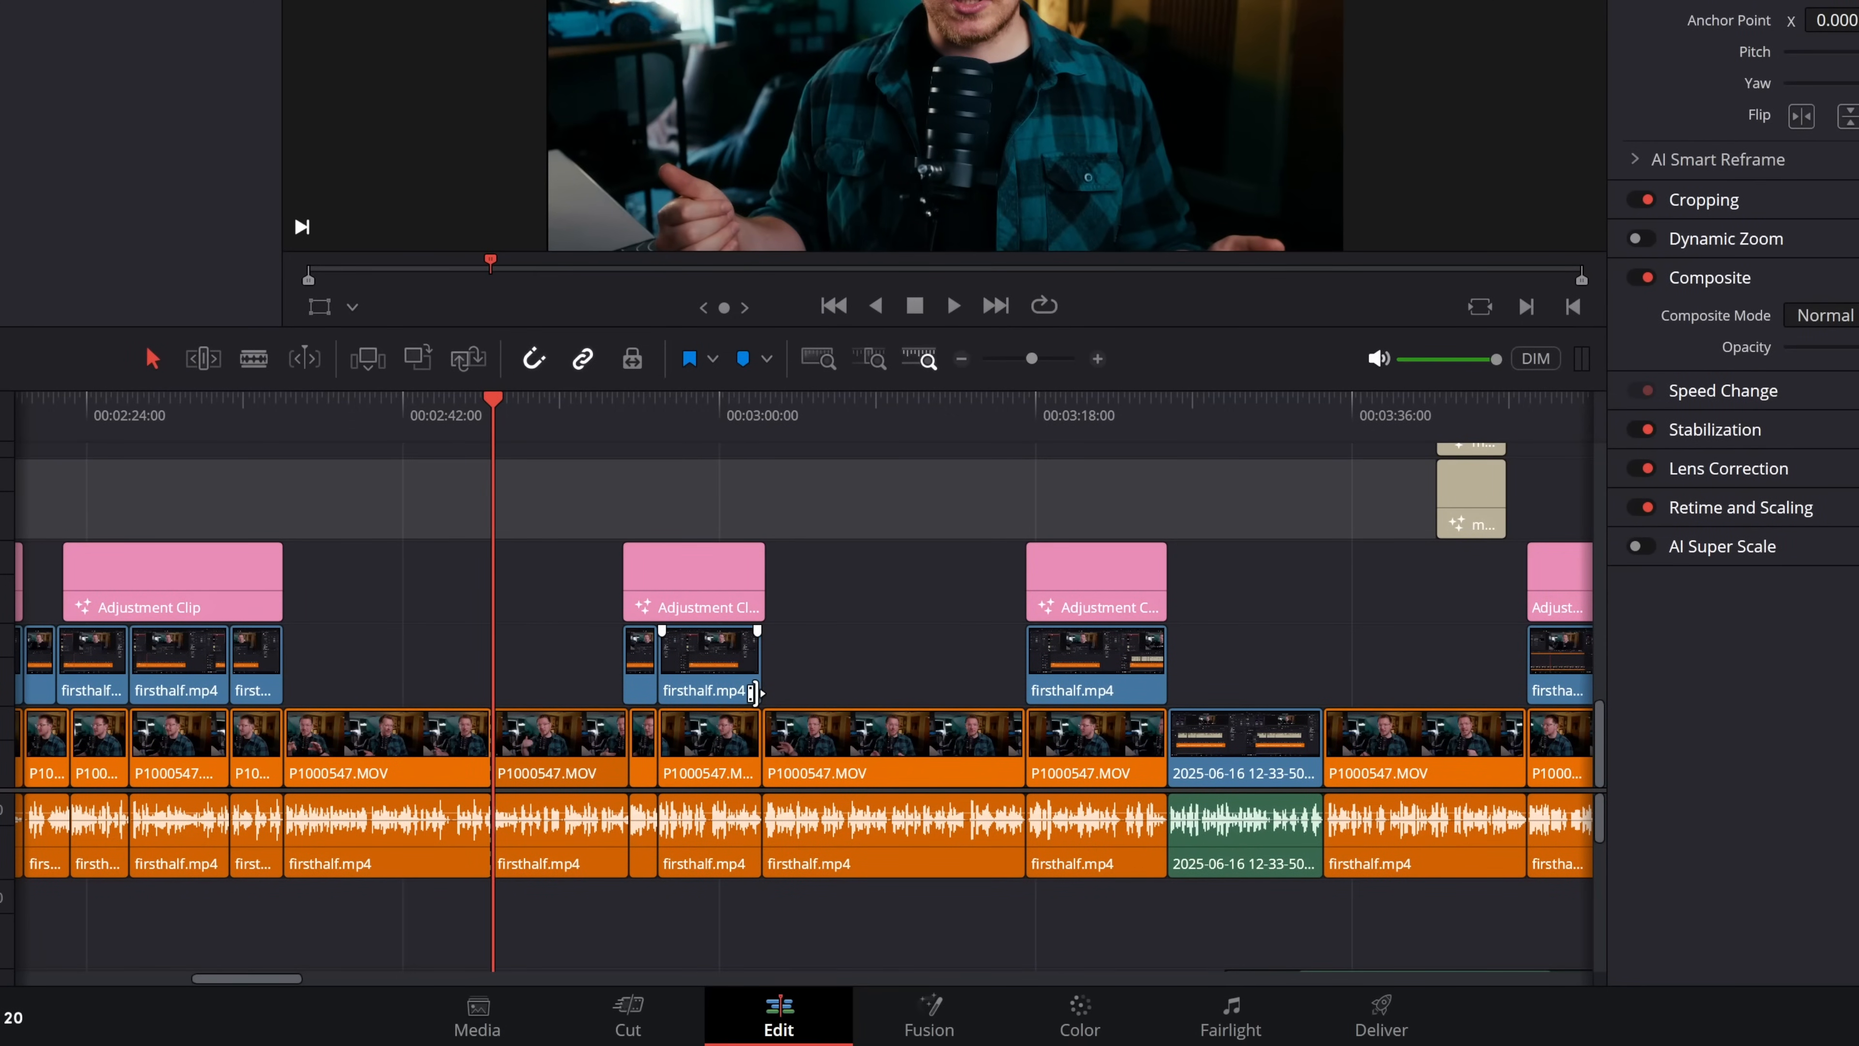
Step: Select the clips after the A Roll cut near 00:02:47 and mark In there and Out at 00:03:17:15
drag(552, 519, 948, 866)
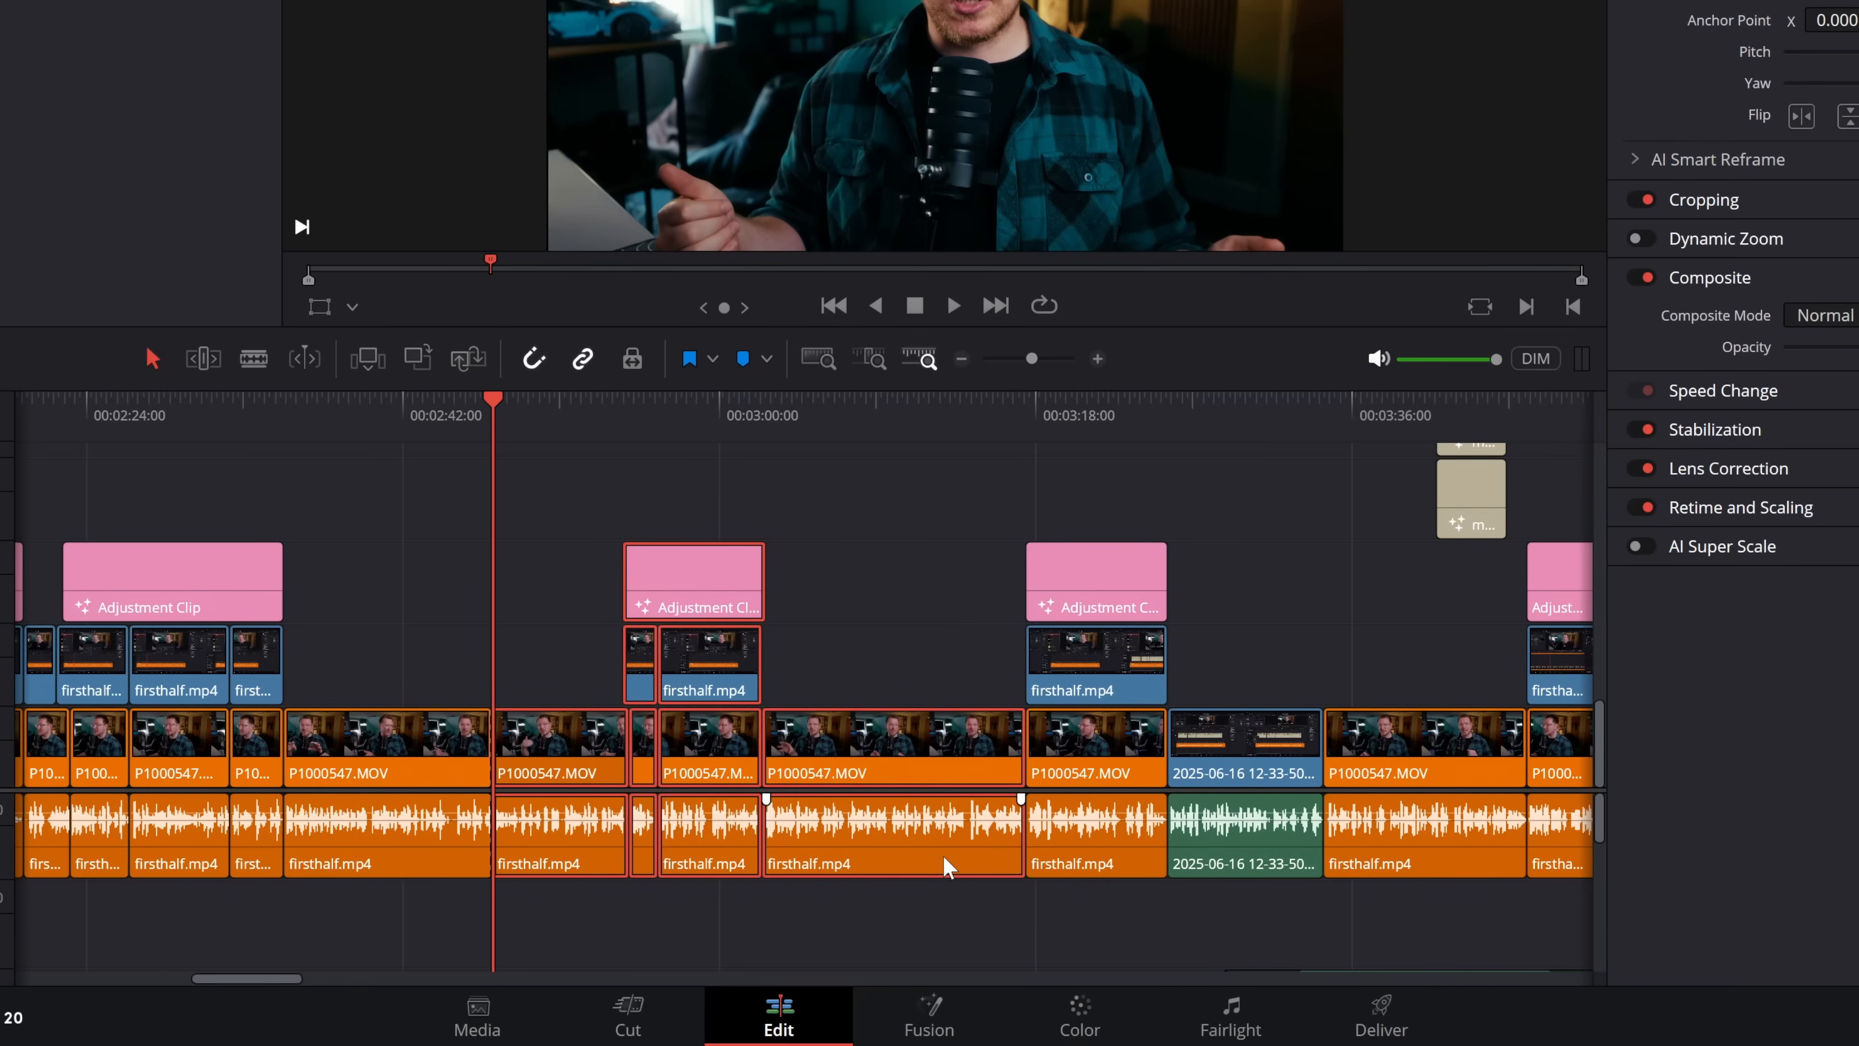
key(i)
drag(524, 414, 1025, 410)
key(o)
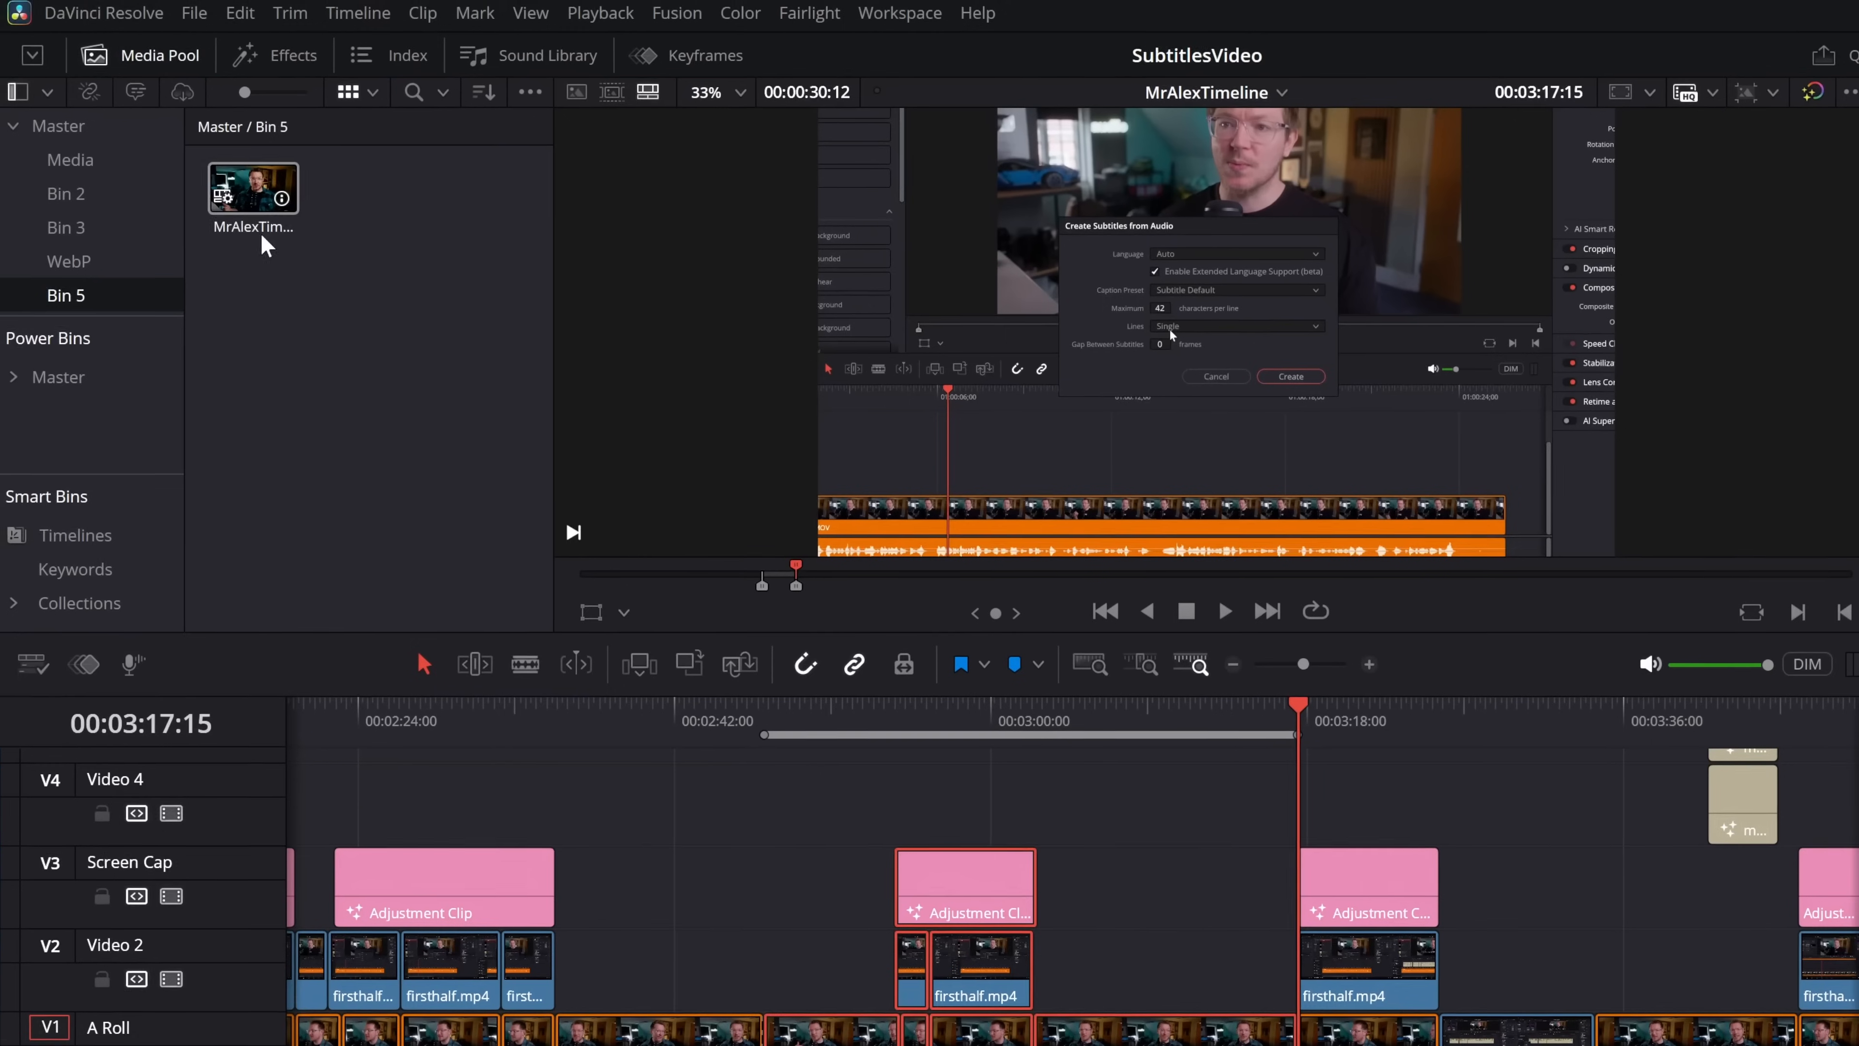
Step: Shift the adjustment clip and the firsthalf.mp4 clip inside the marked range, and delete that adjustment clip
click(284, 192)
click(968, 873)
drag(975, 880, 1099, 889)
drag(985, 953, 930, 869)
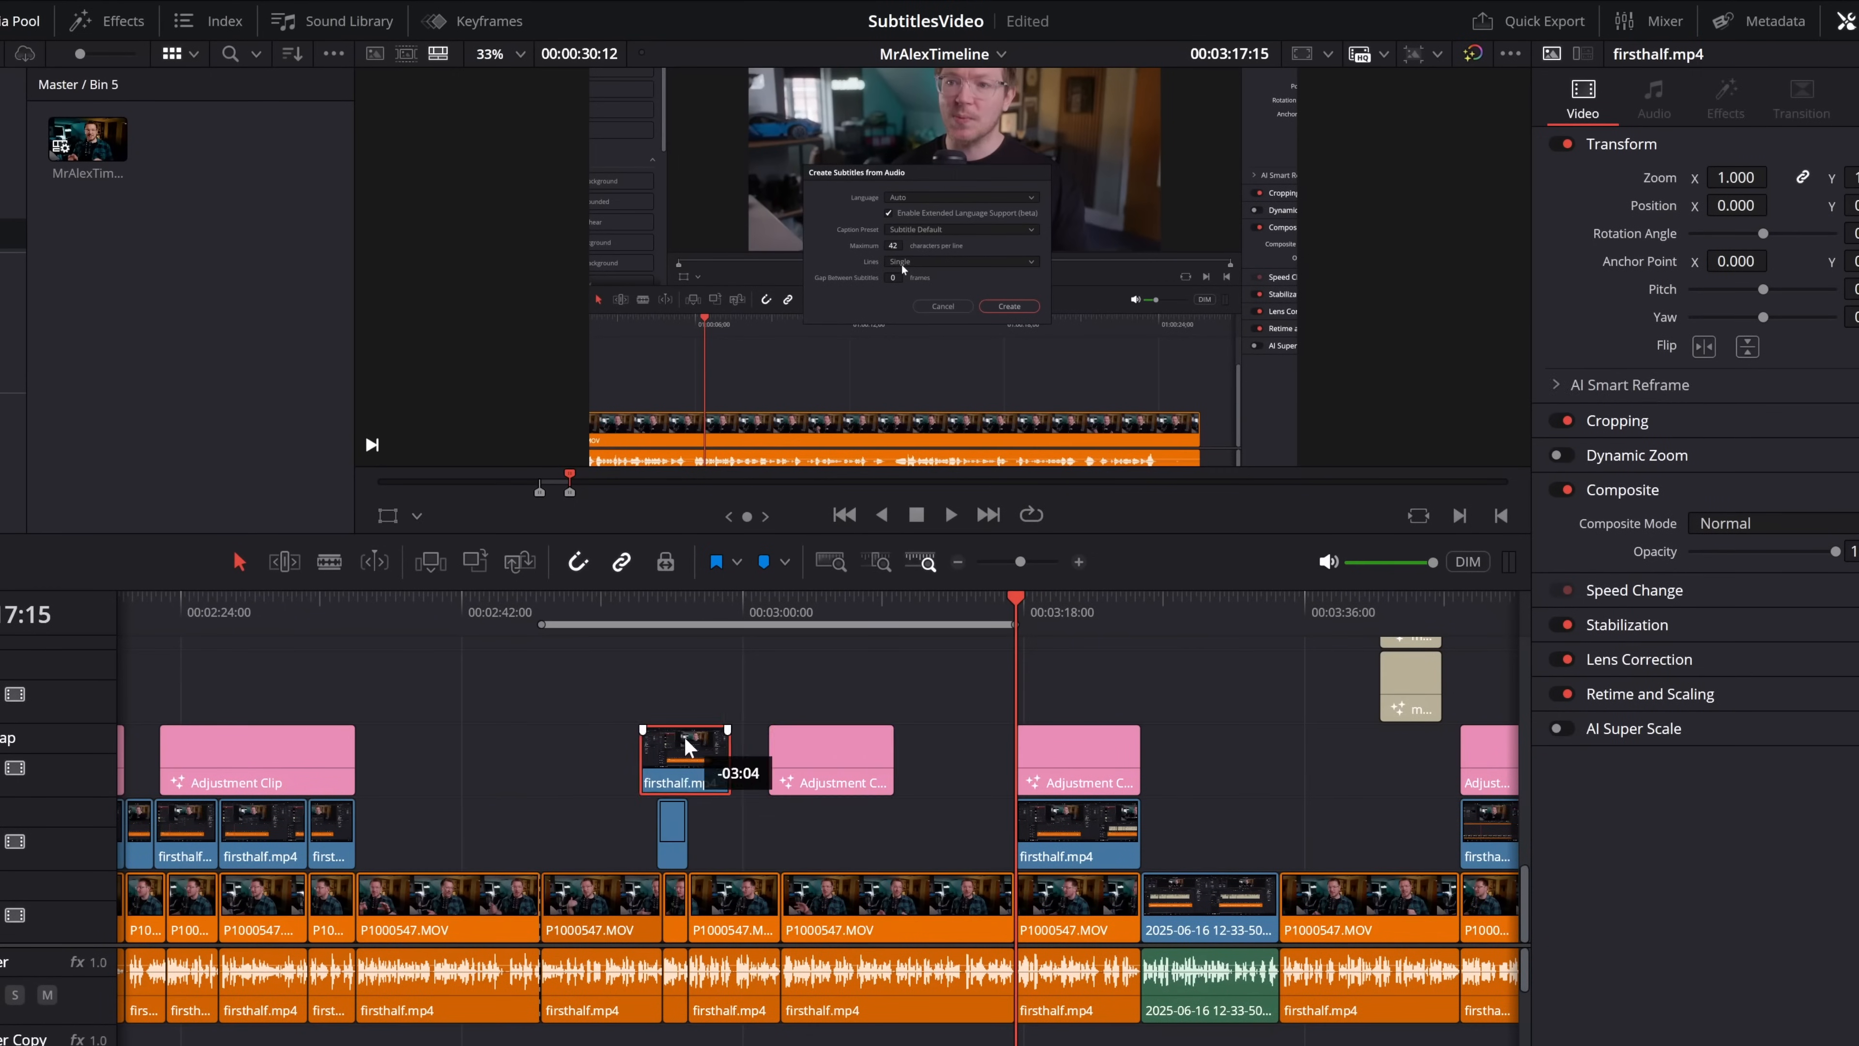
drag(685, 738, 679, 740)
click(832, 757)
key(BackSpace)
Step: Scatter the A Roll clips of the marked range across the Video 2 and Screen Cap tracks at different times
drag(734, 904, 885, 758)
drag(833, 901, 635, 683)
drag(639, 902, 859, 835)
drag(716, 689, 681, 762)
drag(673, 833, 564, 832)
drag(675, 905, 766, 833)
drag(563, 835, 647, 836)
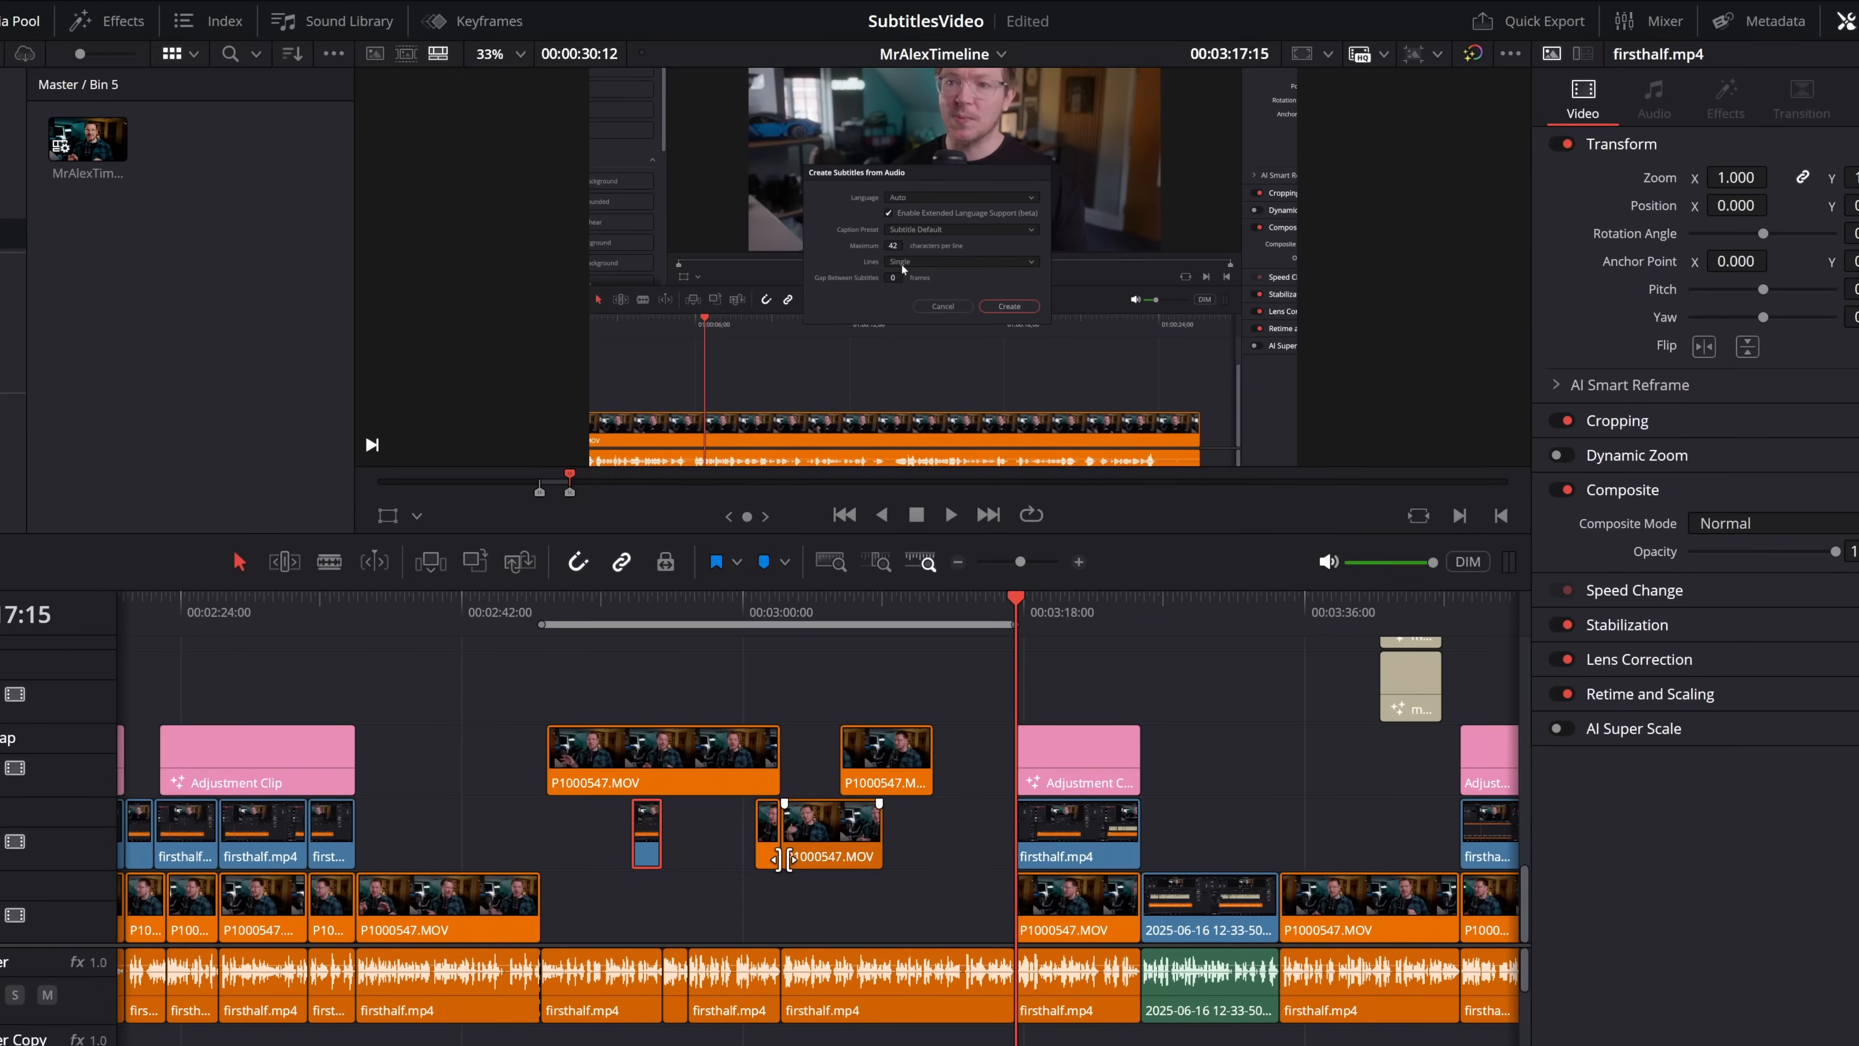
Step: Delete all video and audio clips in the marked range and fill the gap on the A Roll track with the subclip
drag(599, 685, 981, 1036)
key(BackSpace)
drag(63, 143, 637, 908)
Step: Decompose the subclip in place on the A Roll track
right_click(635, 910)
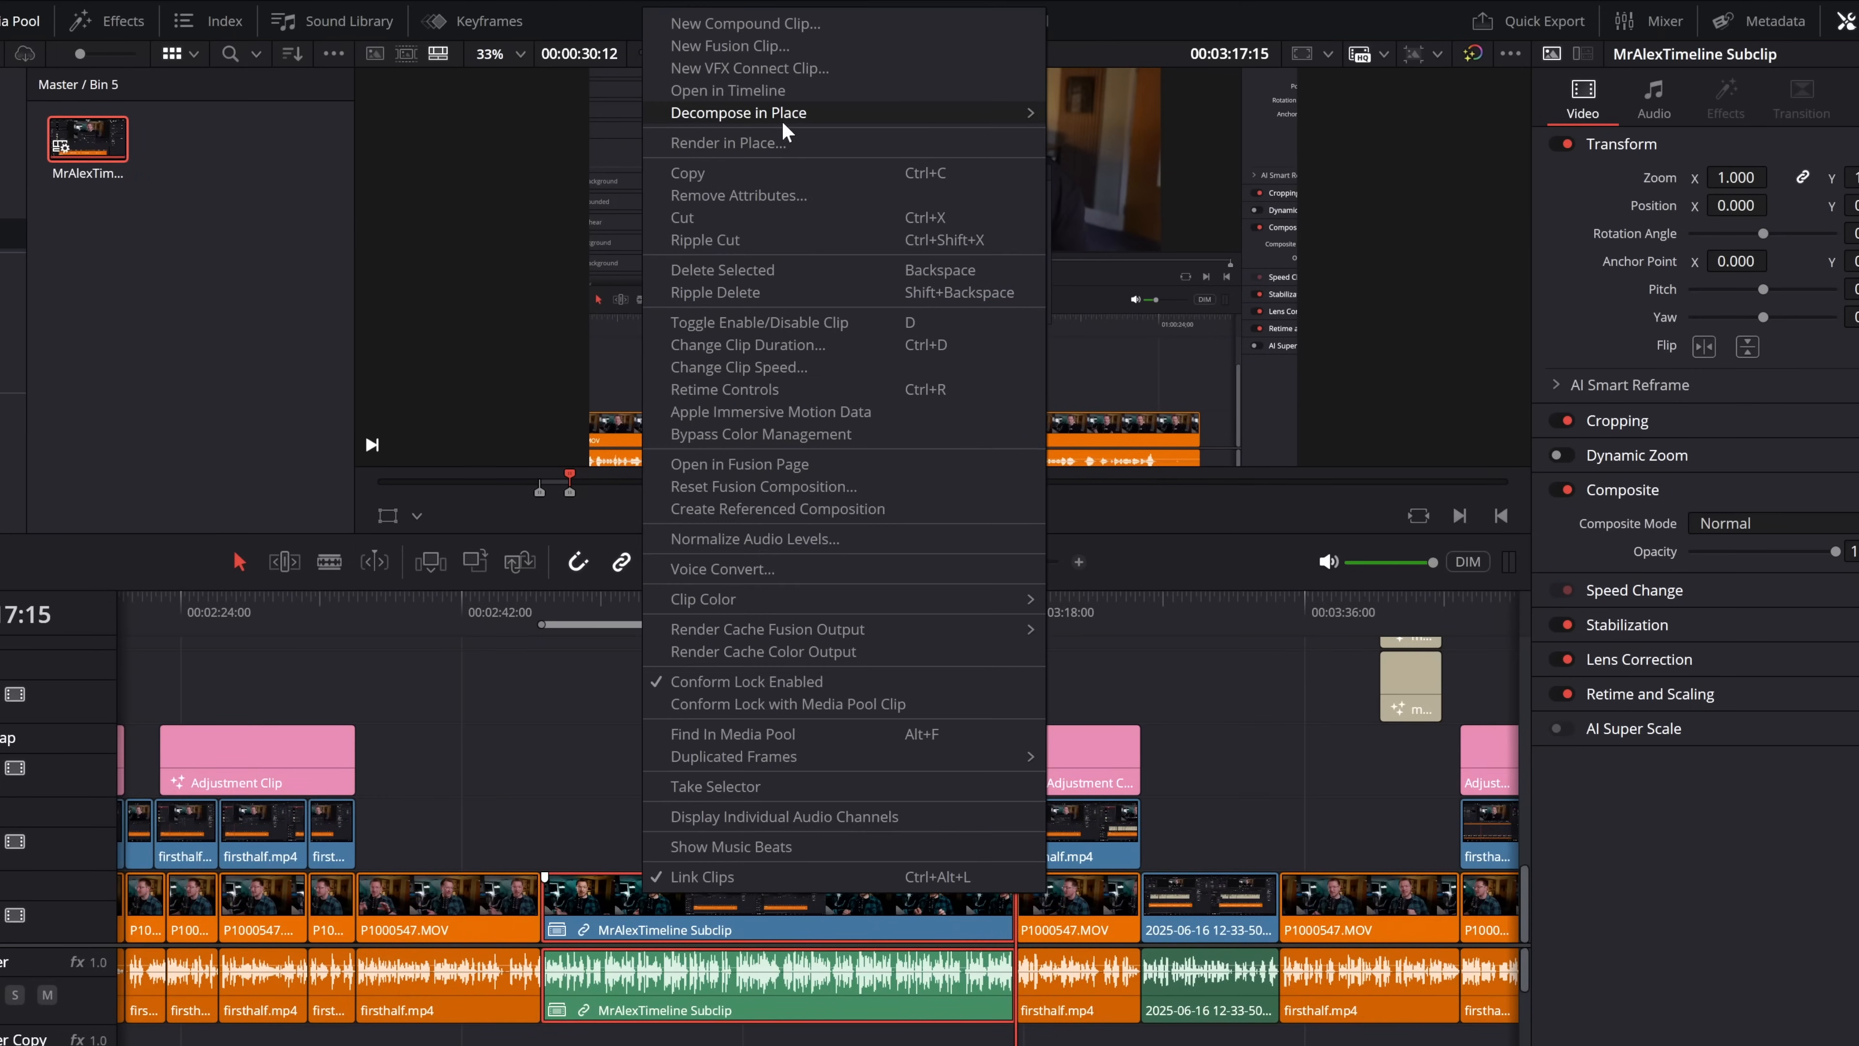
mouse_move(789, 114)
click(1186, 135)
scroll(838, 809, down, 3)
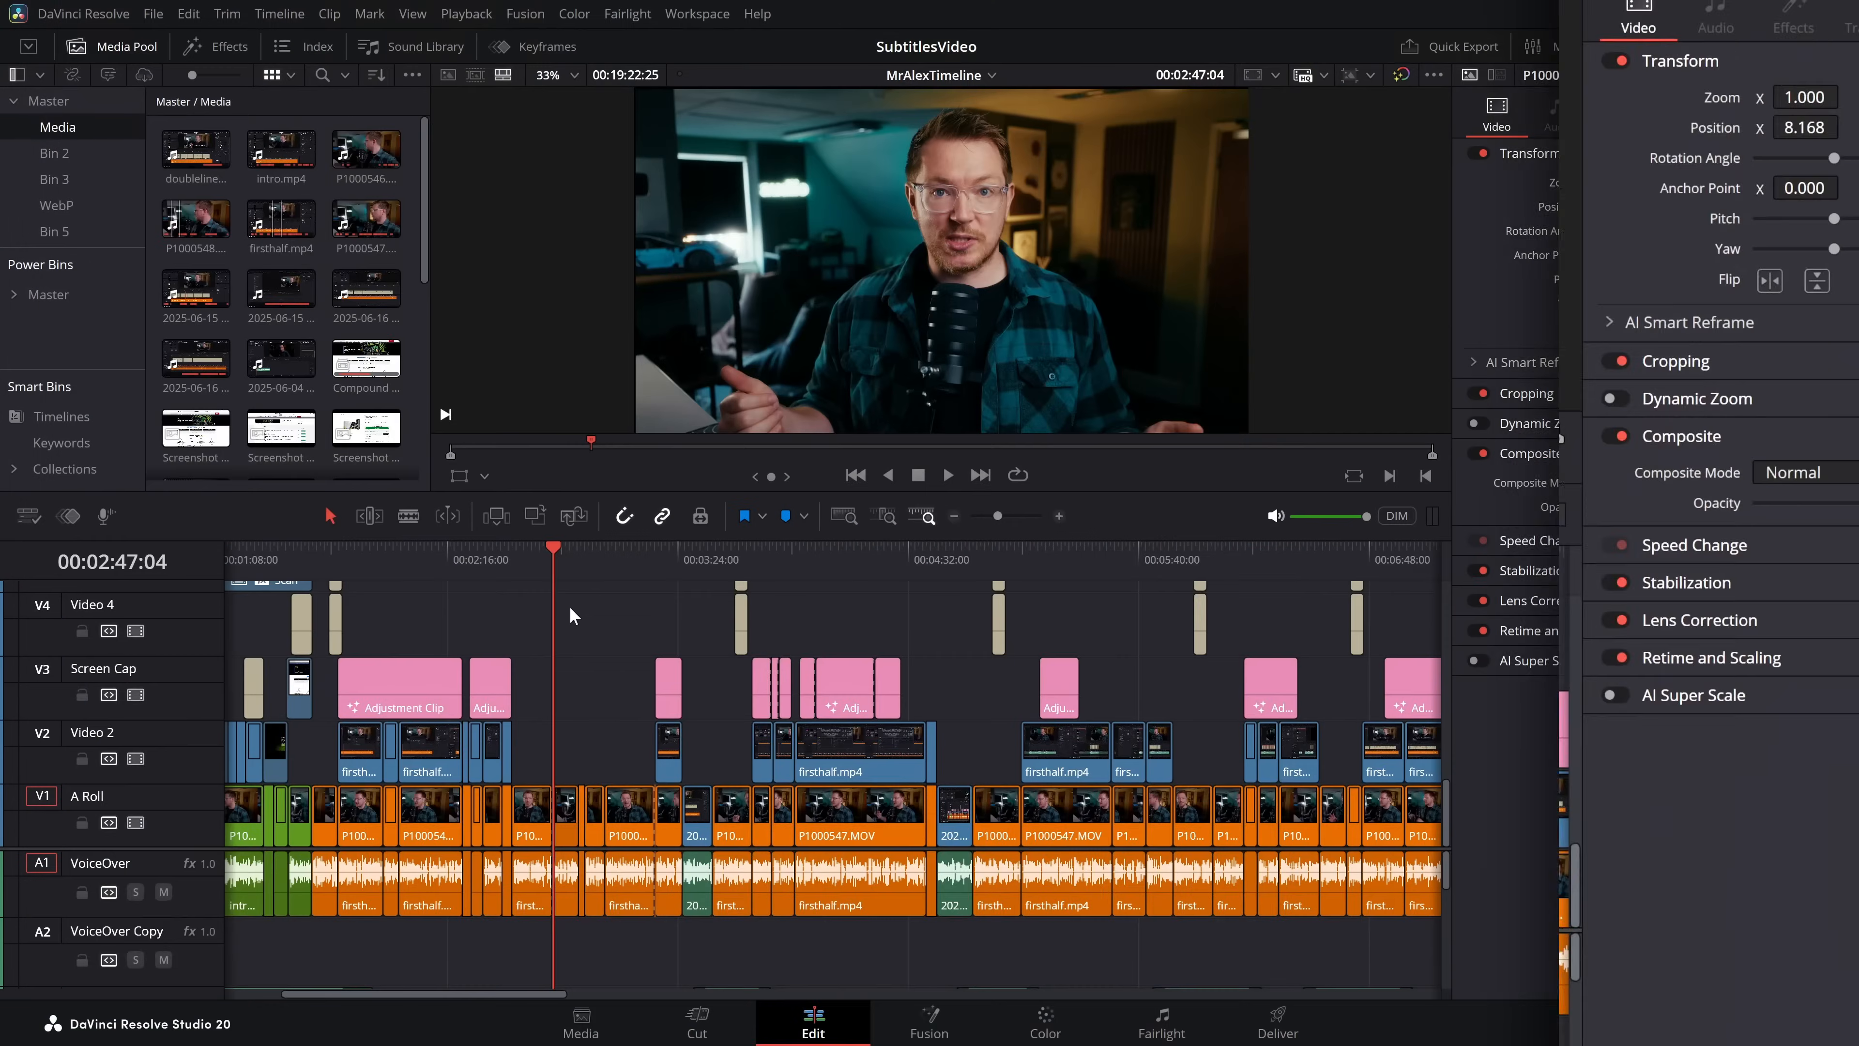
Step: Set the source viewer to Insert Video Only for firsthalf.mp4 and place its marked section on the Video 4 track
click(614, 734)
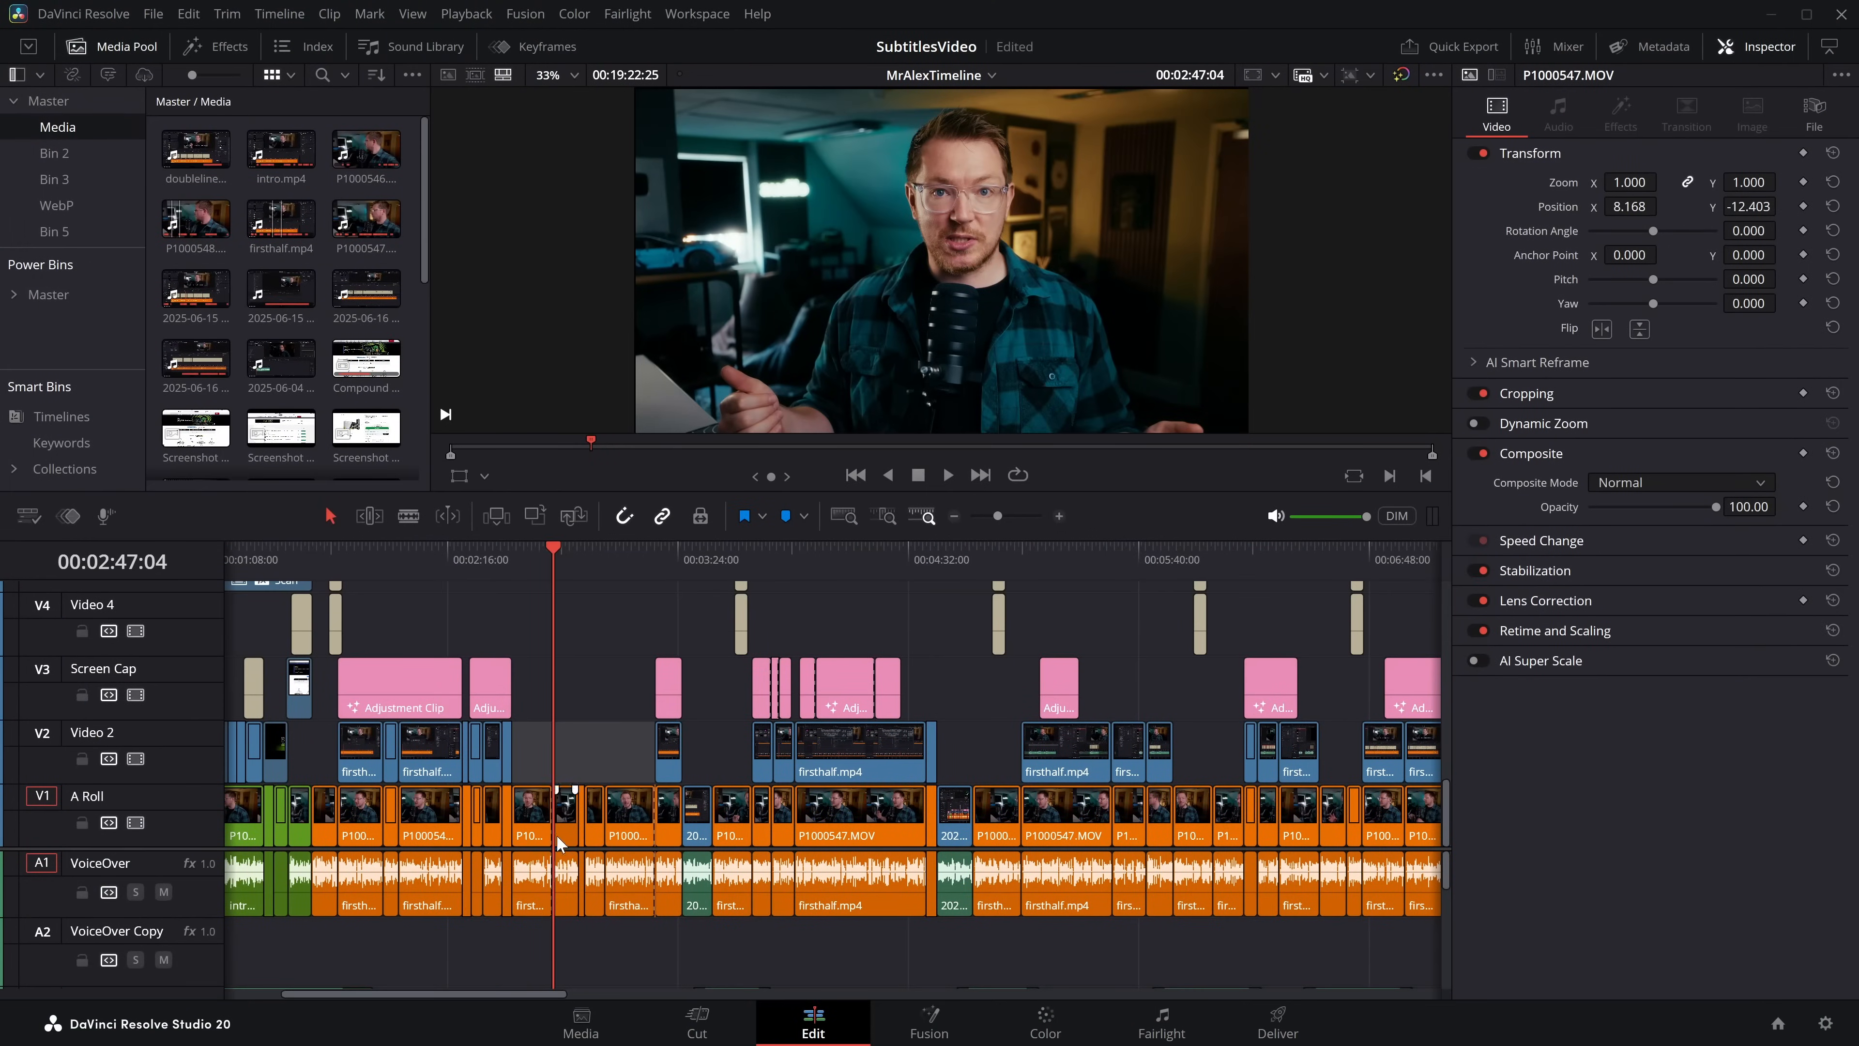
click(282, 218)
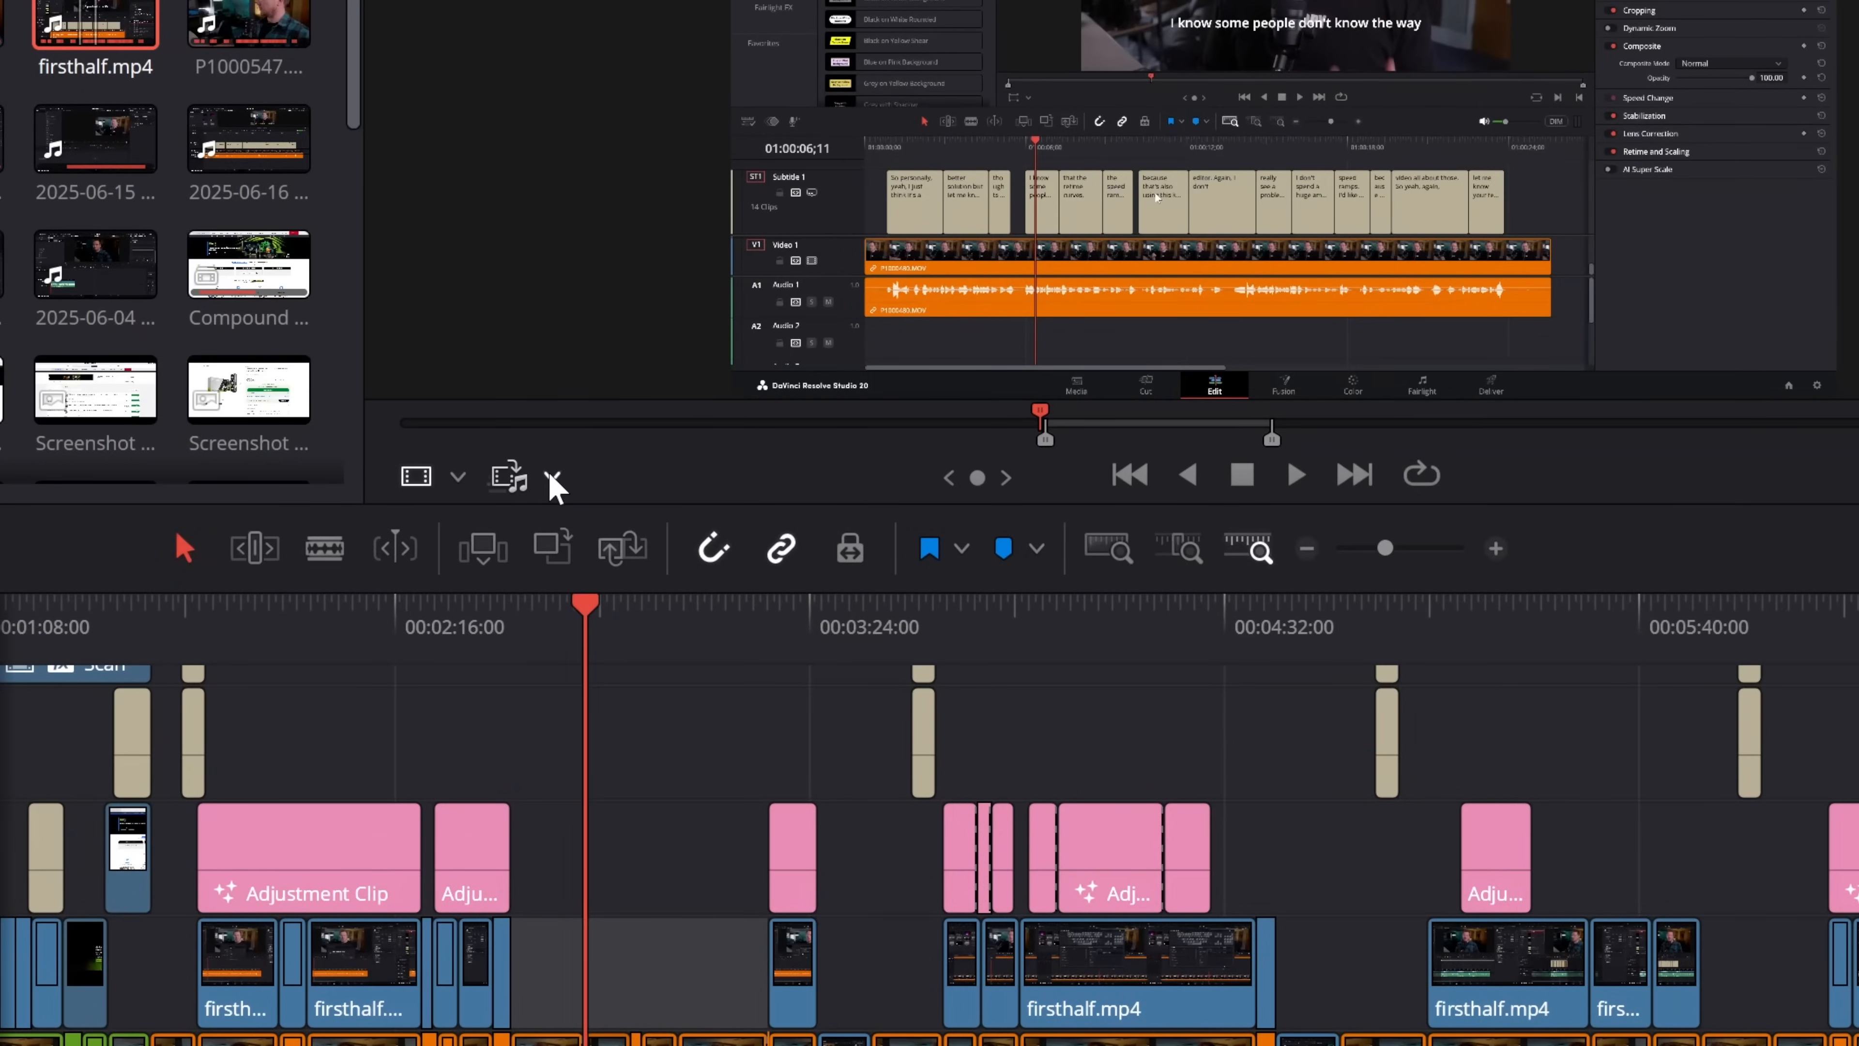
click(553, 480)
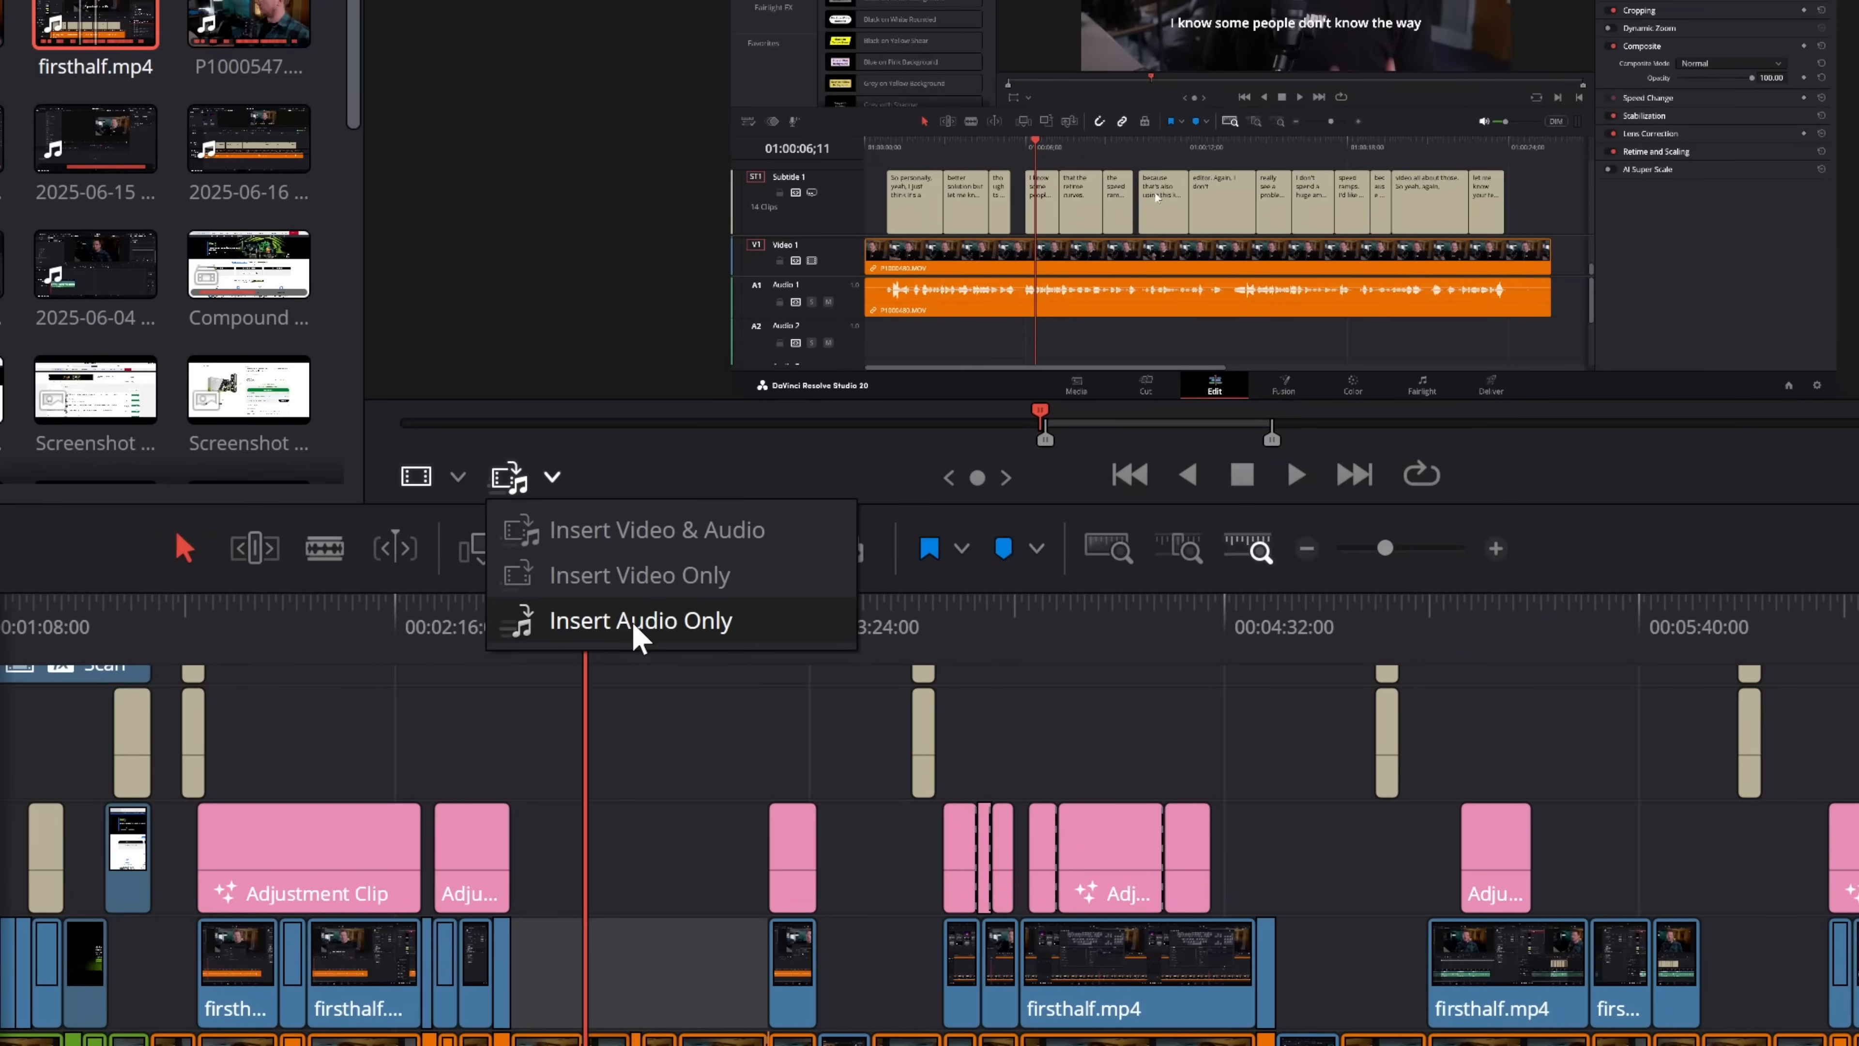
click(634, 578)
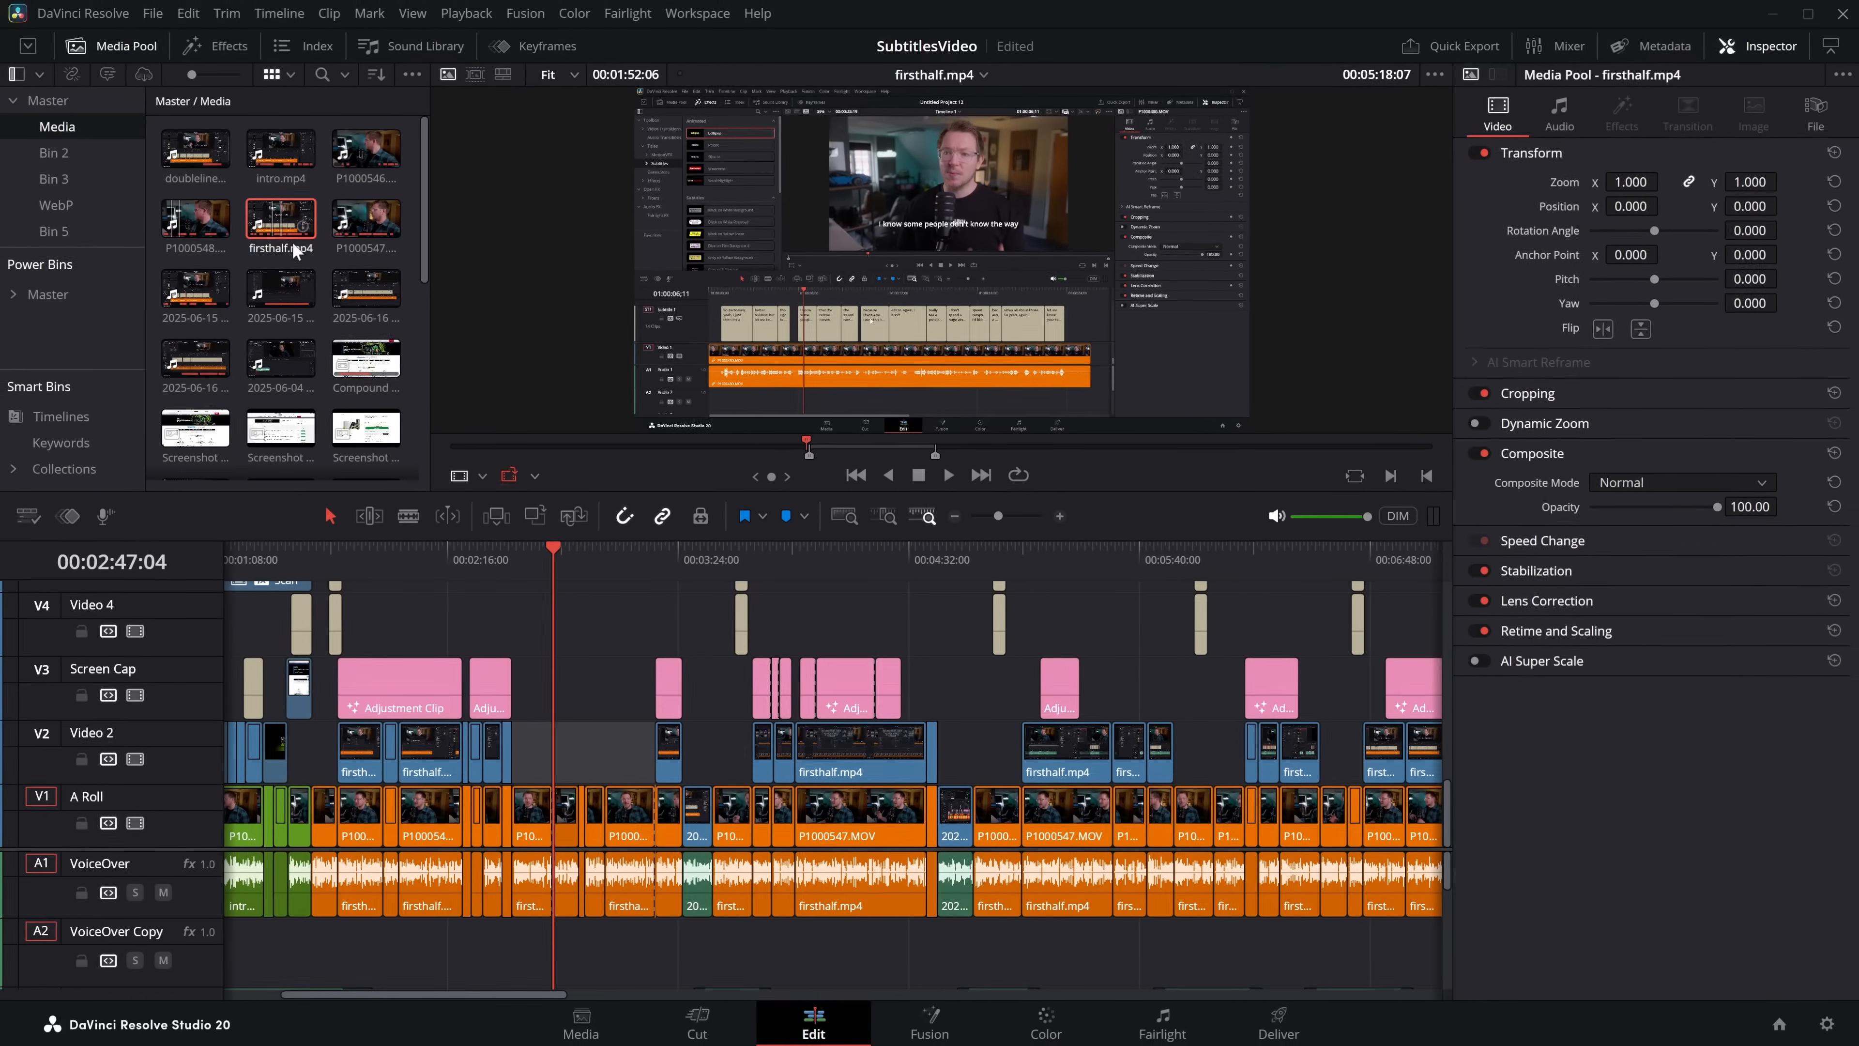
drag(284, 225, 472, 637)
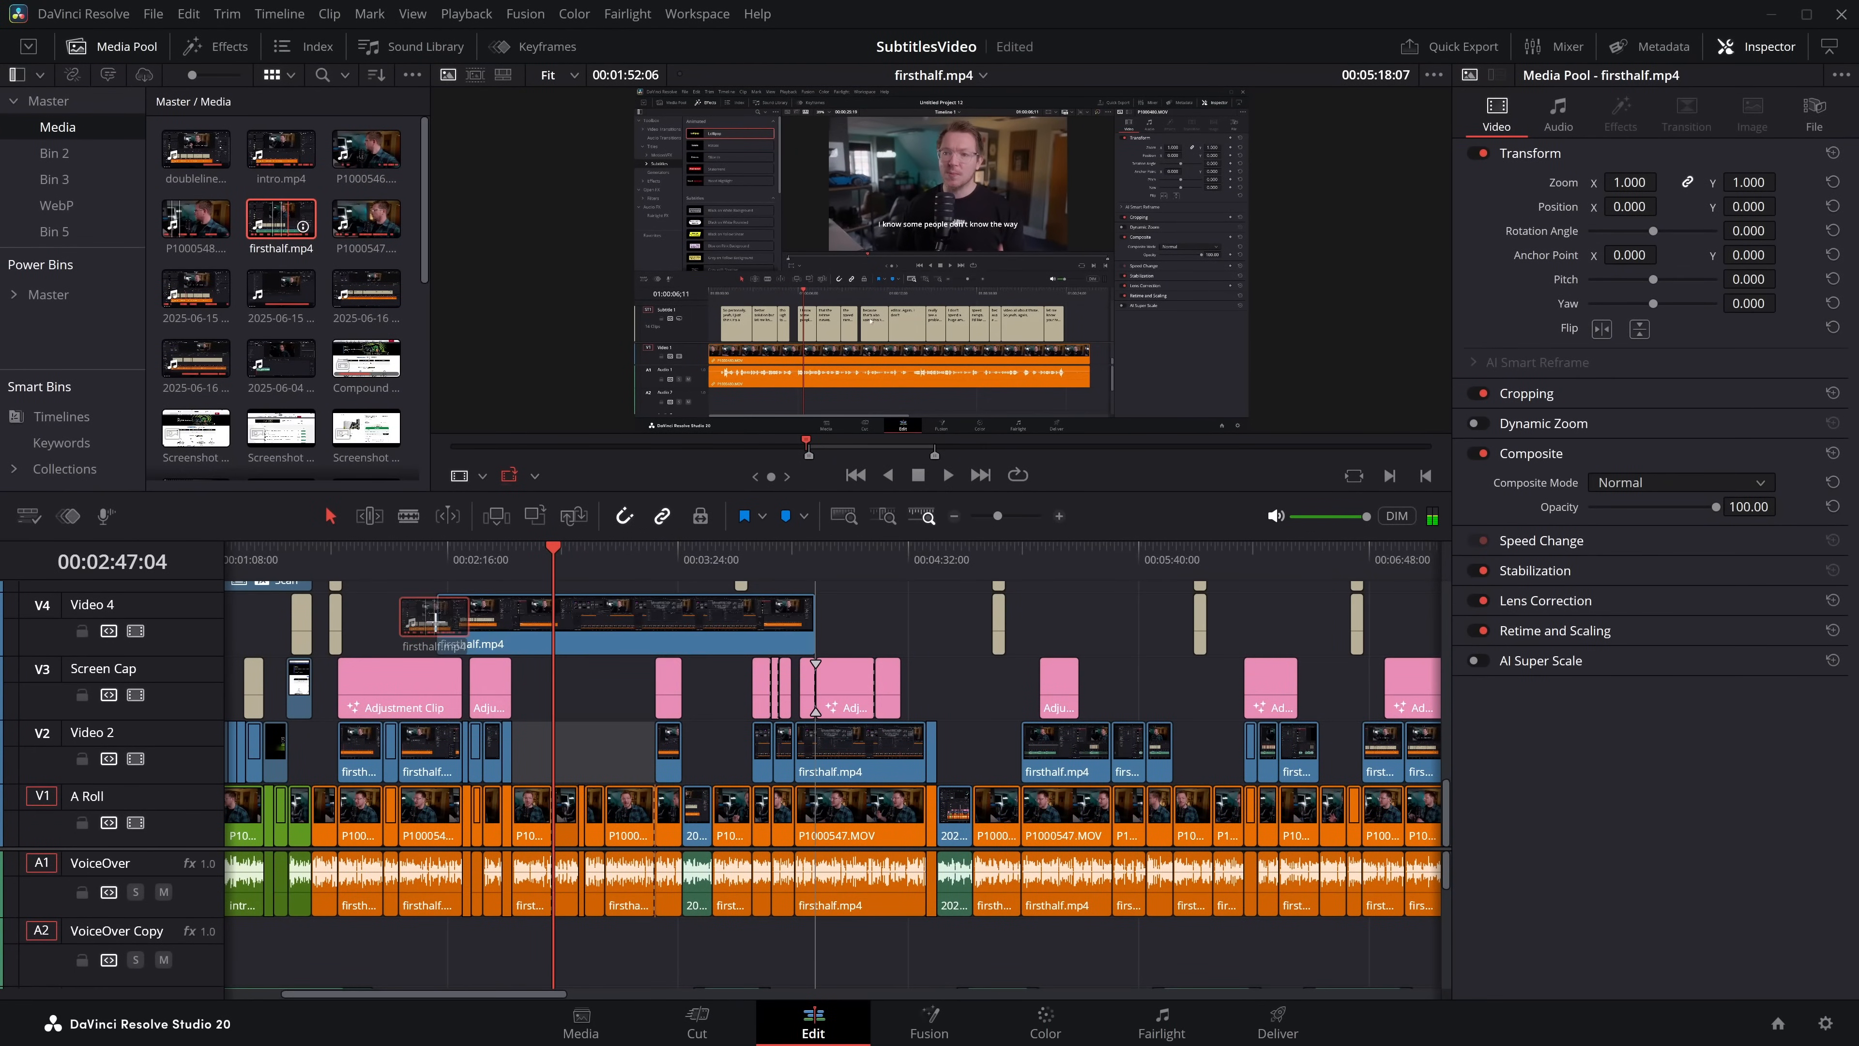
drag(279, 296, 528, 700)
drag(754, 537, 919, 654)
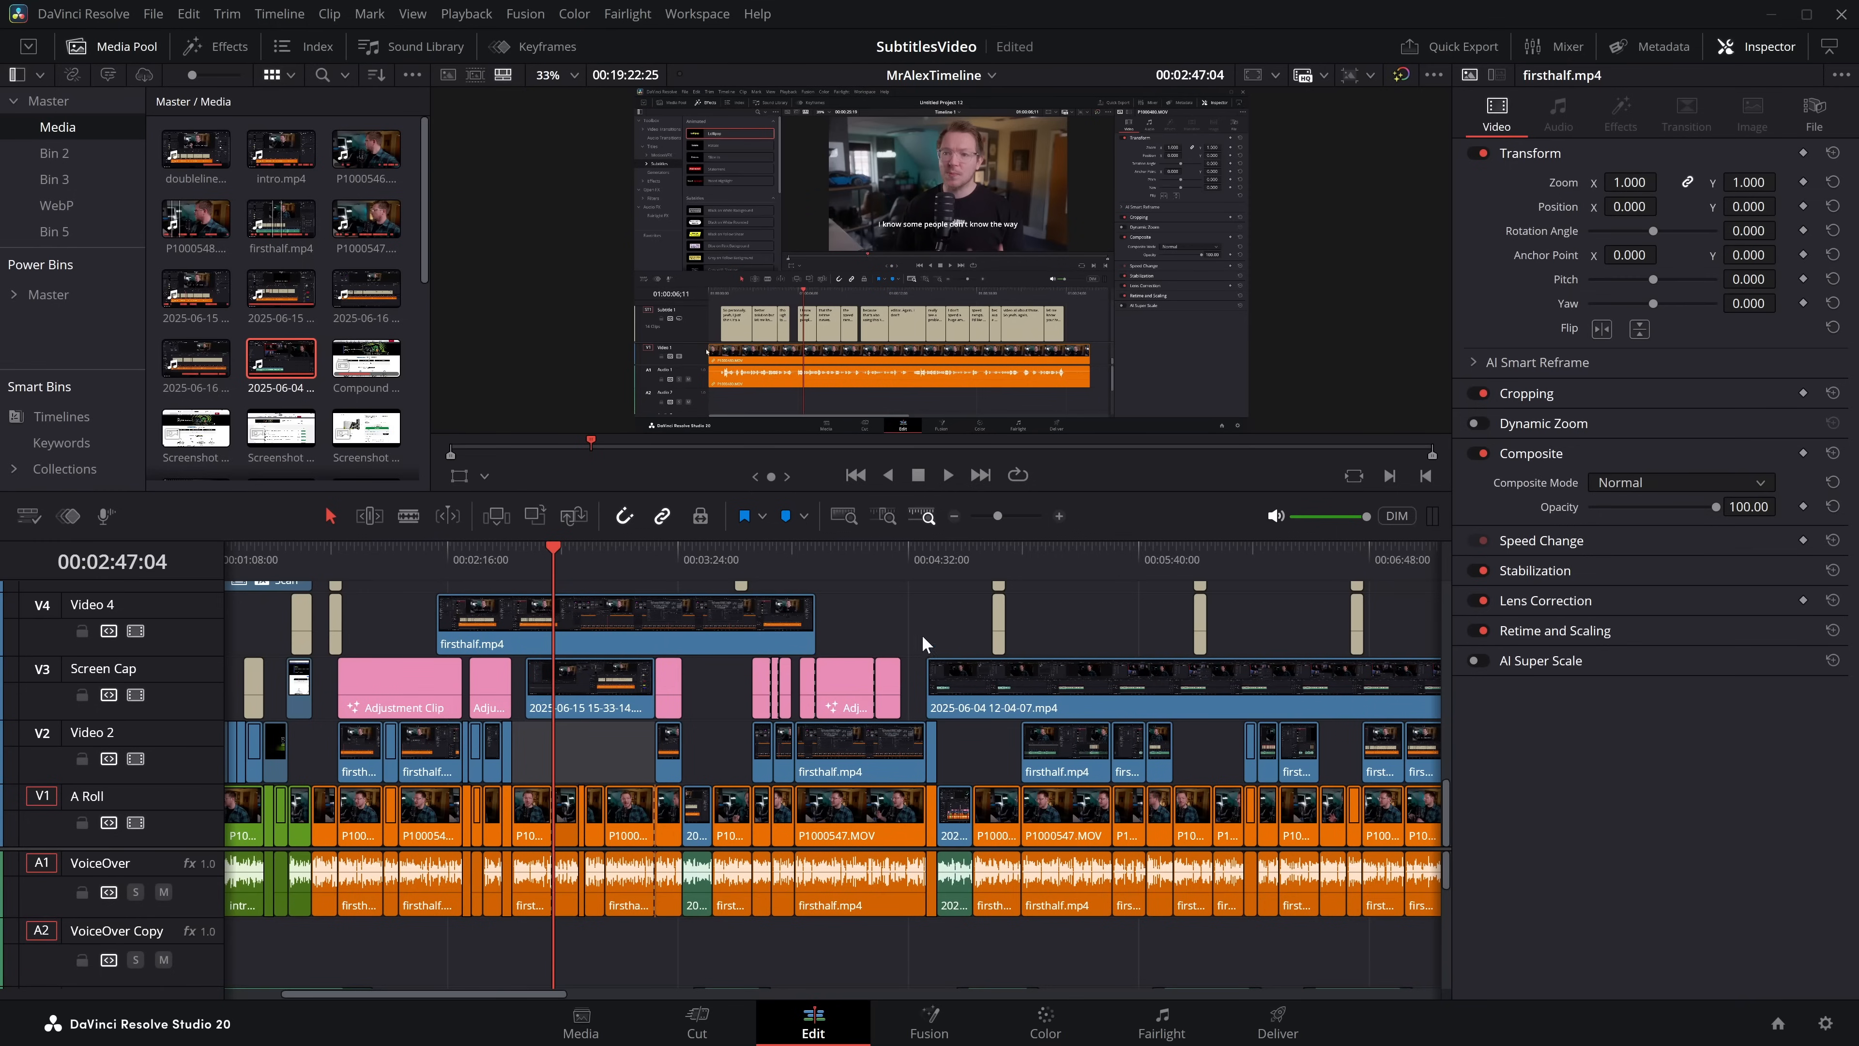
Step: Undo the three video-only clip placements on the Video 4 and Screen Cap tracks
key(ctrl+z)
key(ctrl+z)
key(ctrl+z)
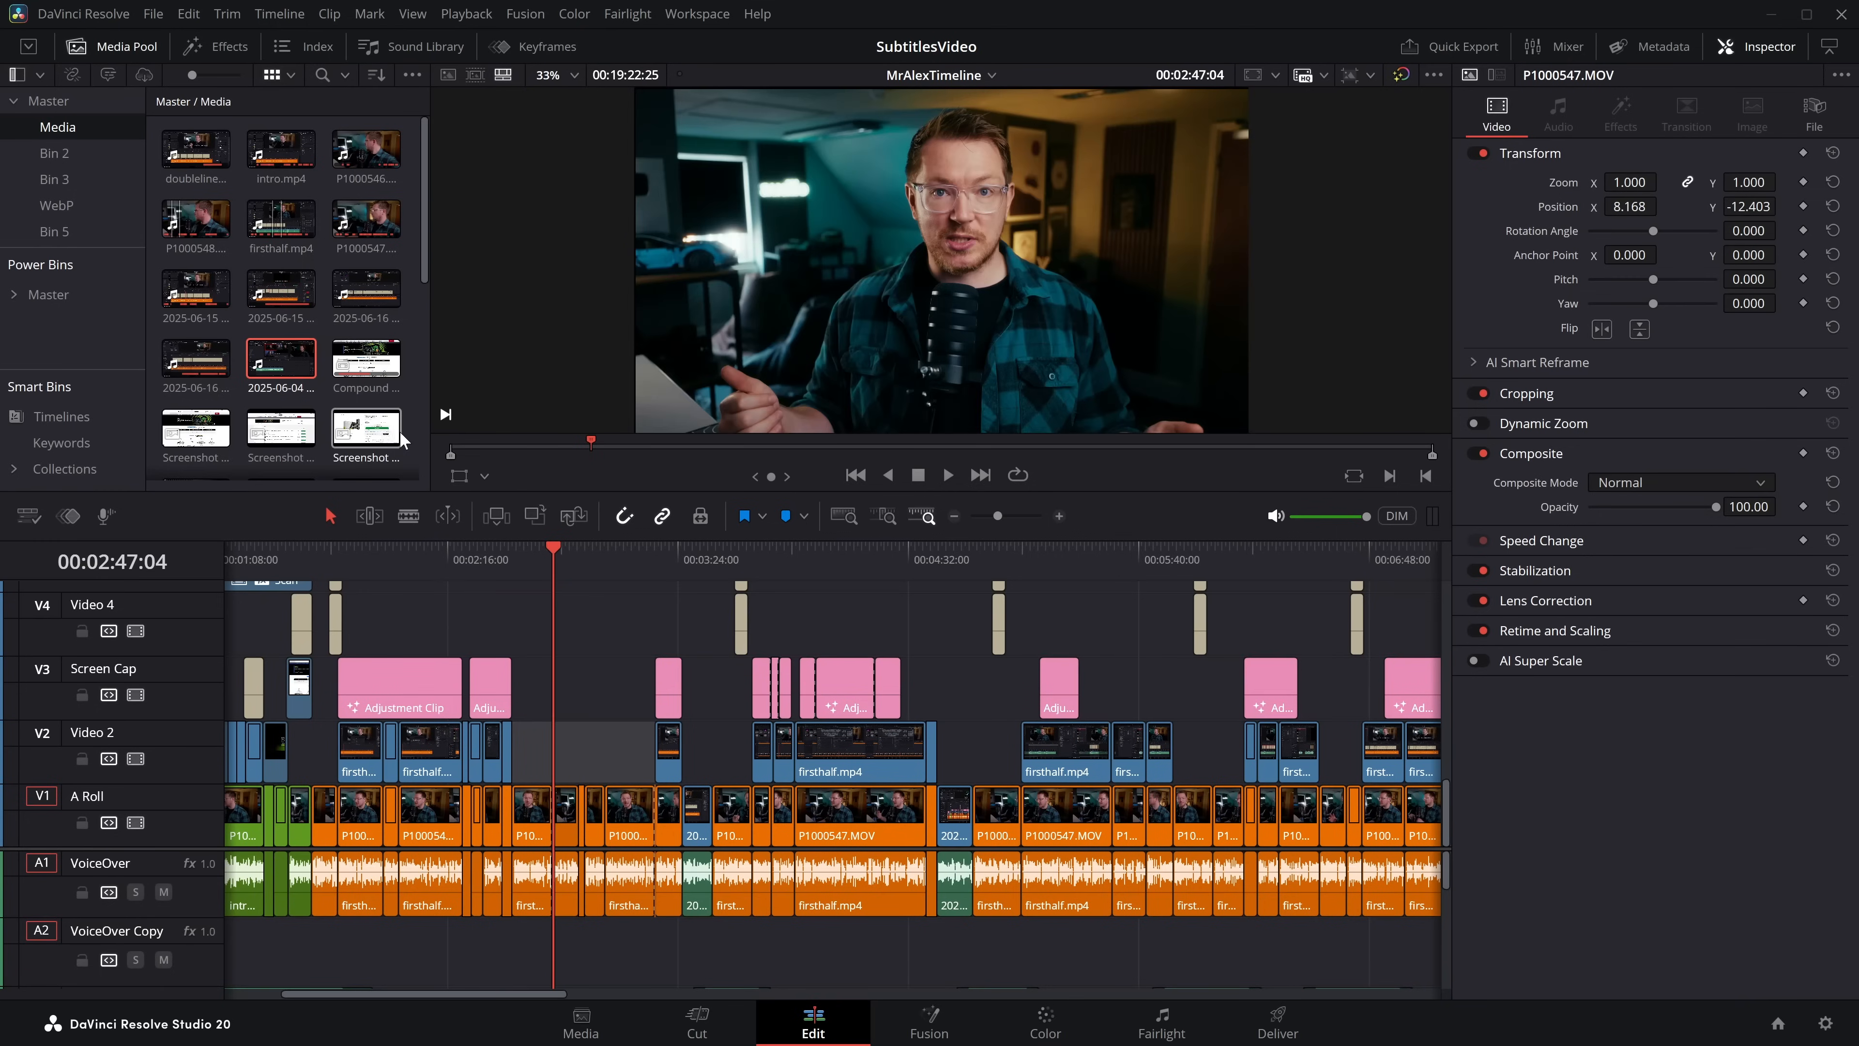
double_click(280, 365)
click(535, 477)
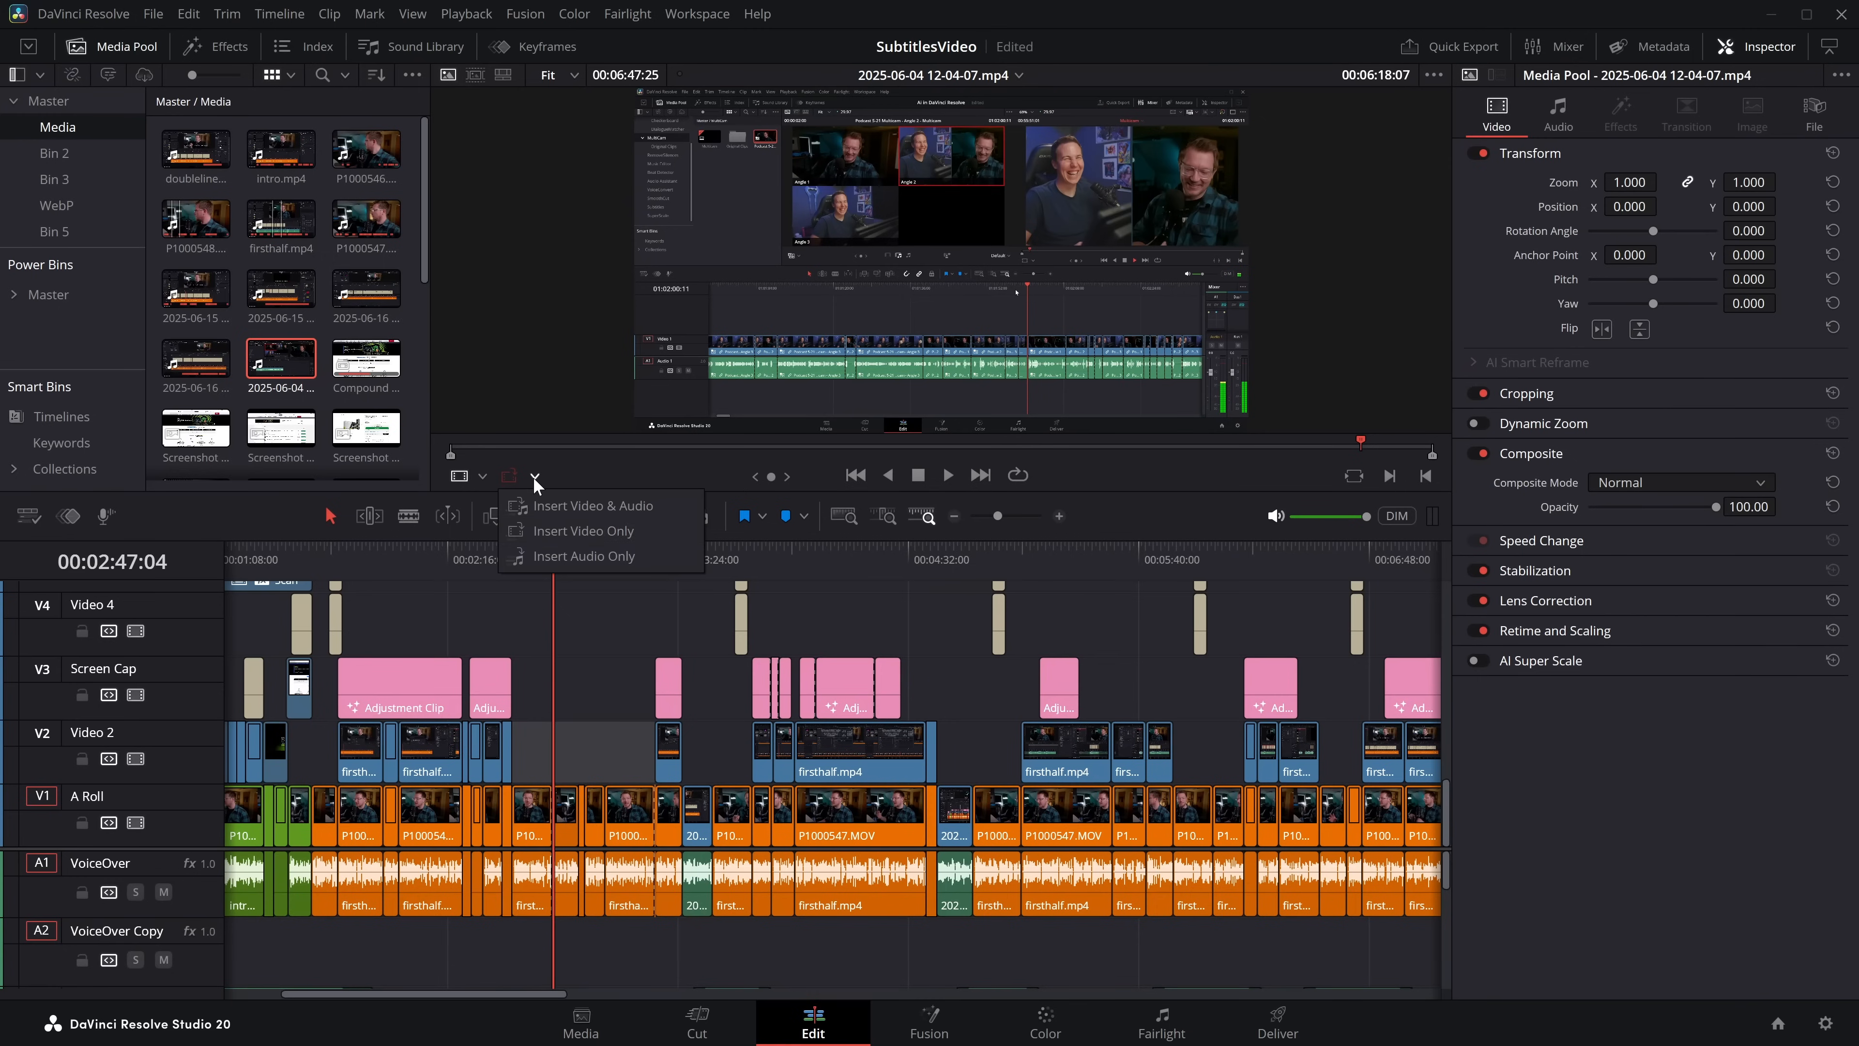
click(571, 557)
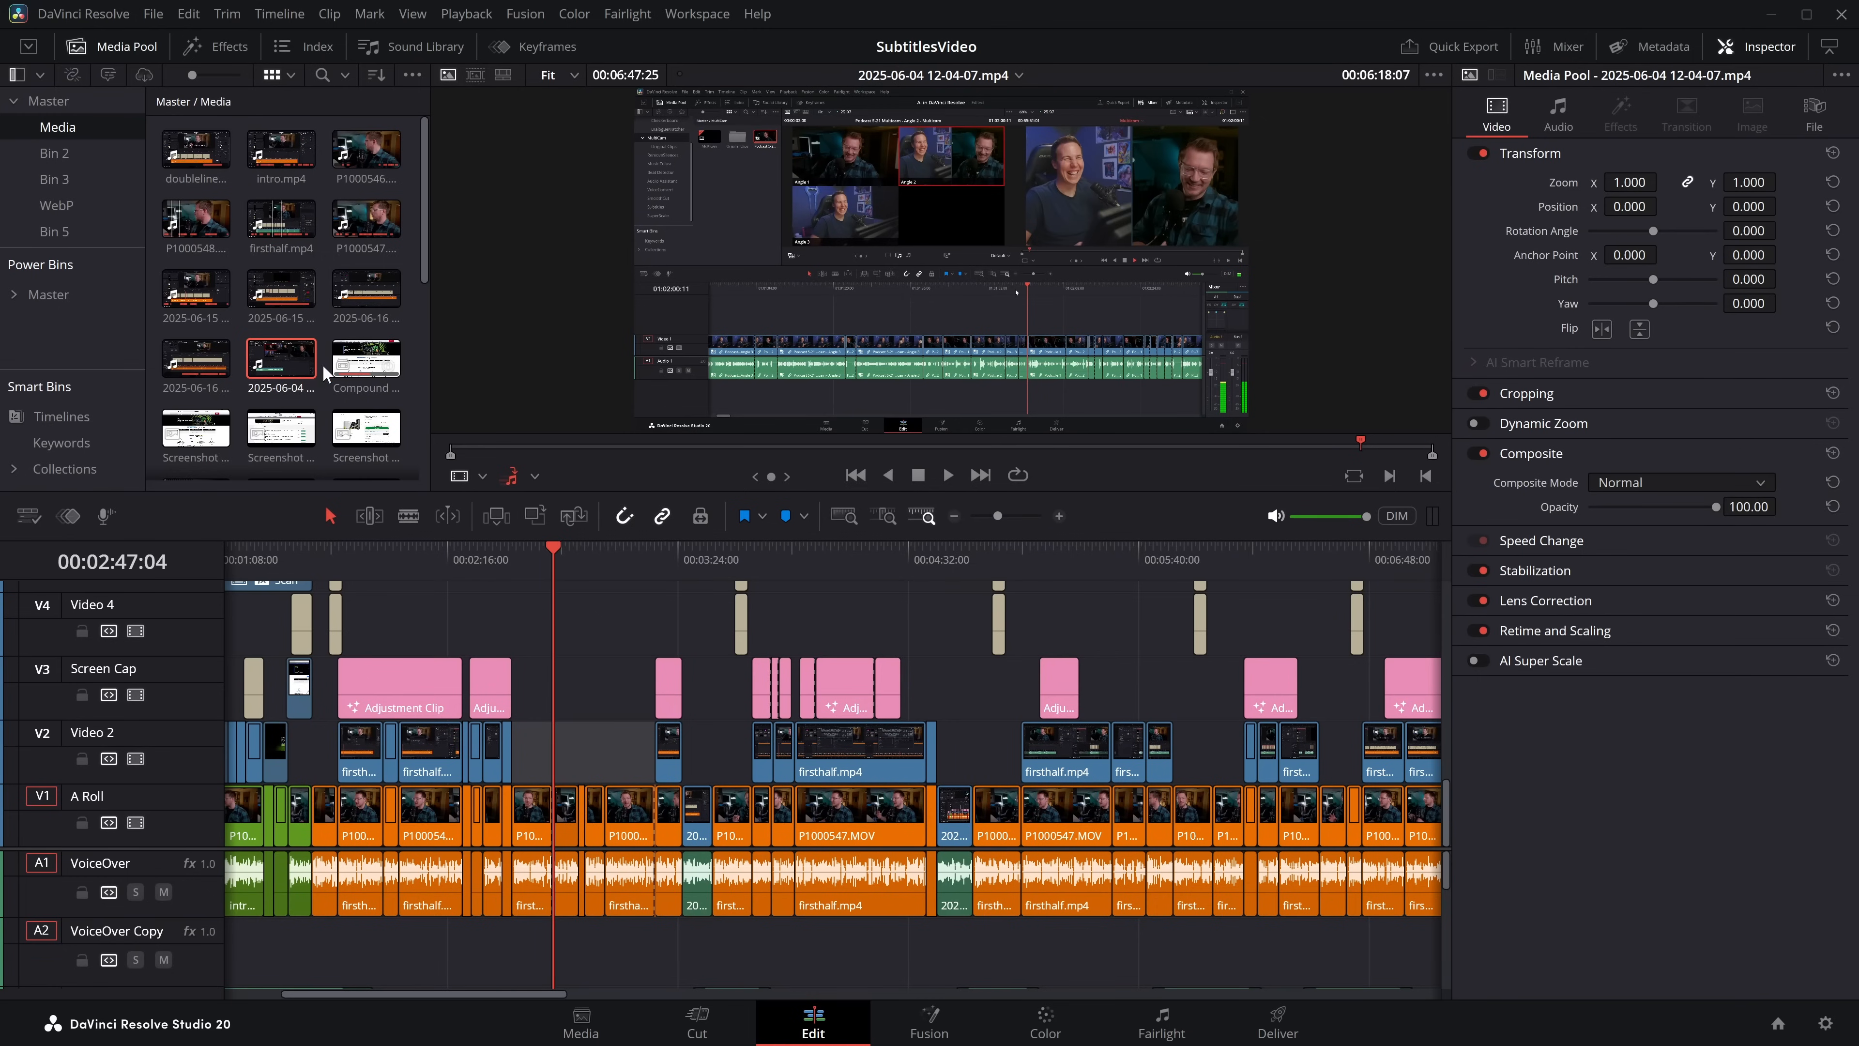
drag(265, 302, 542, 762)
double_click(272, 313)
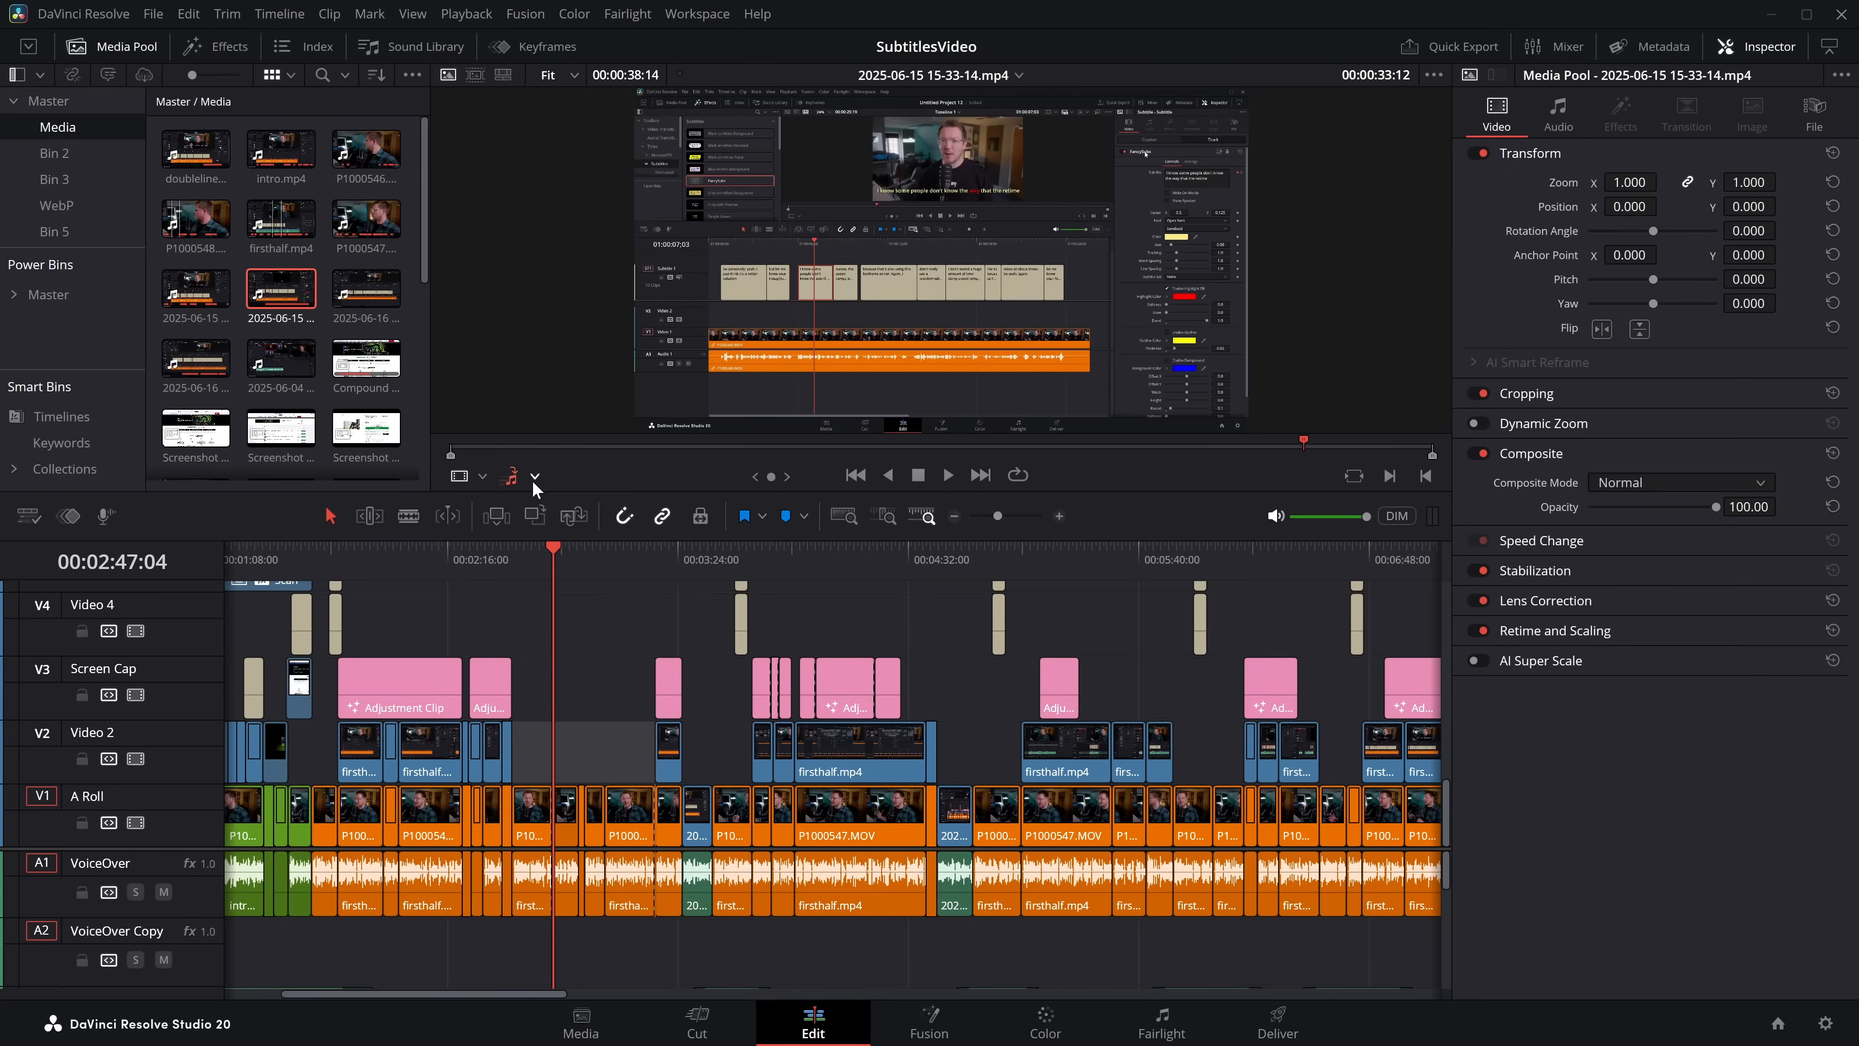
click(510, 484)
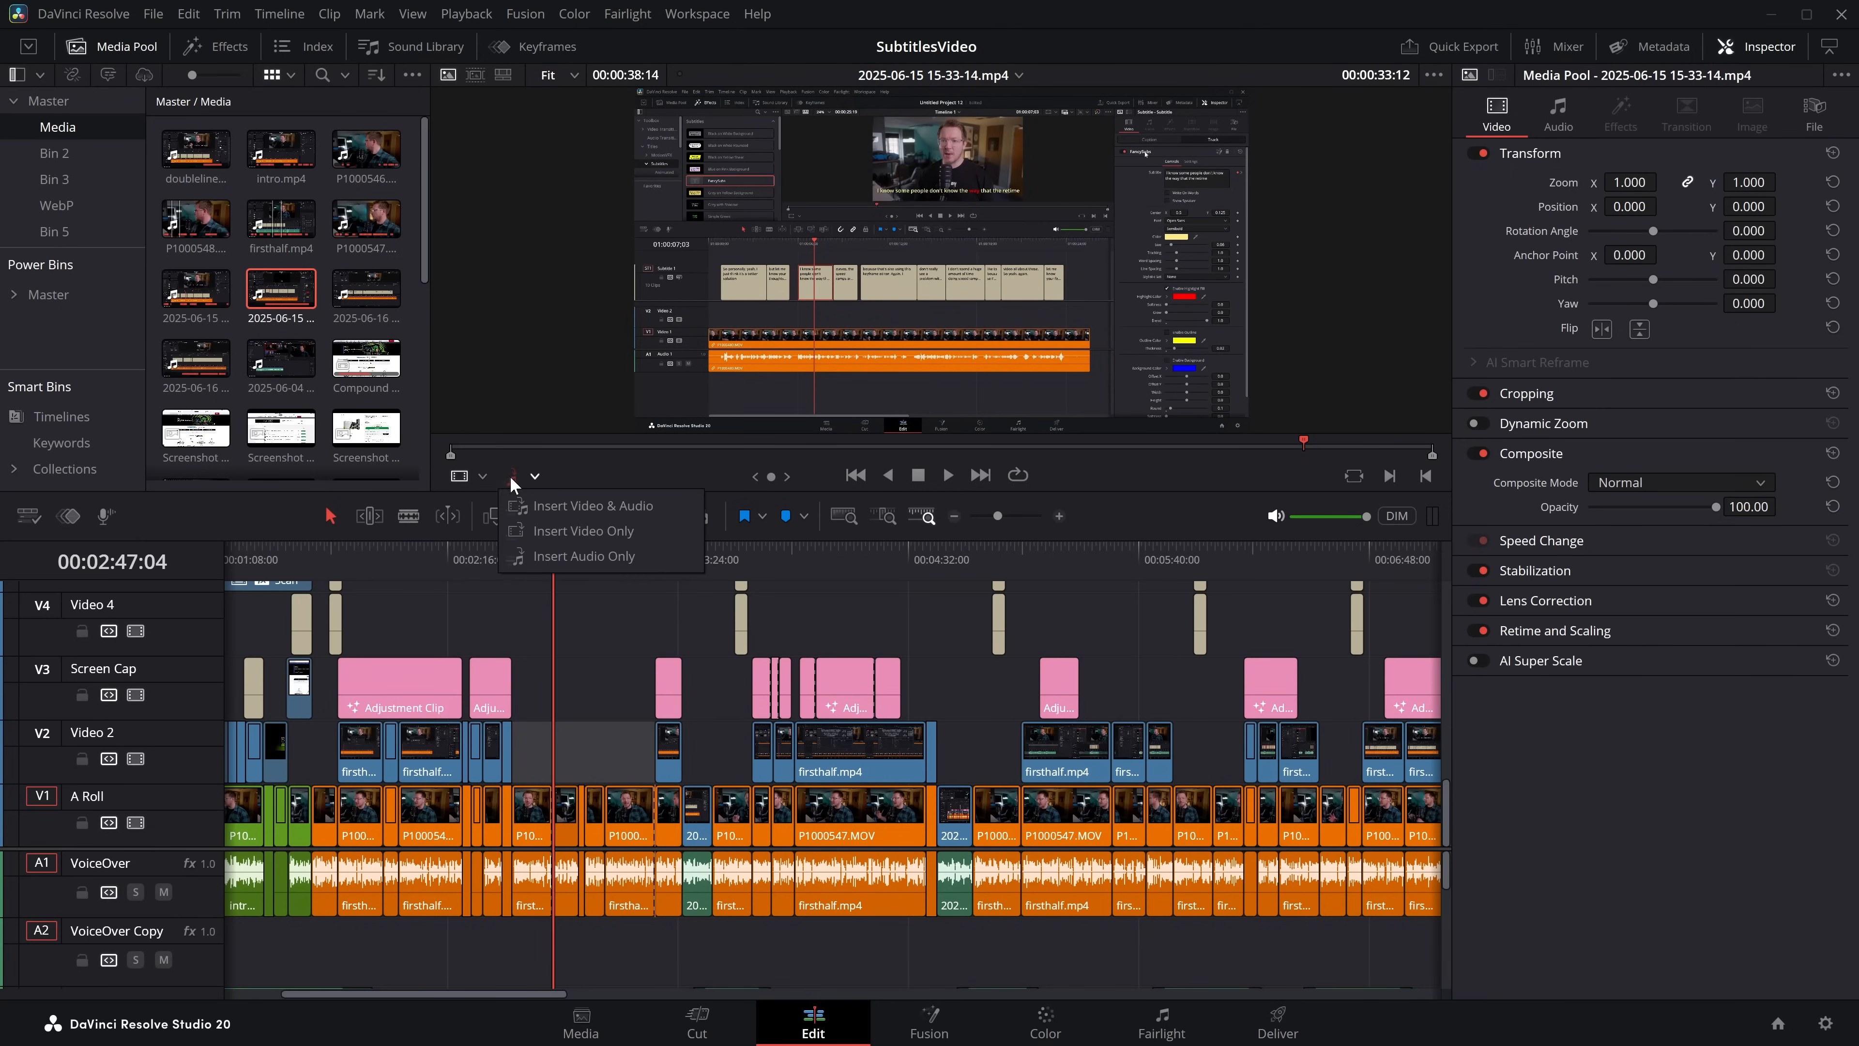
click(545, 502)
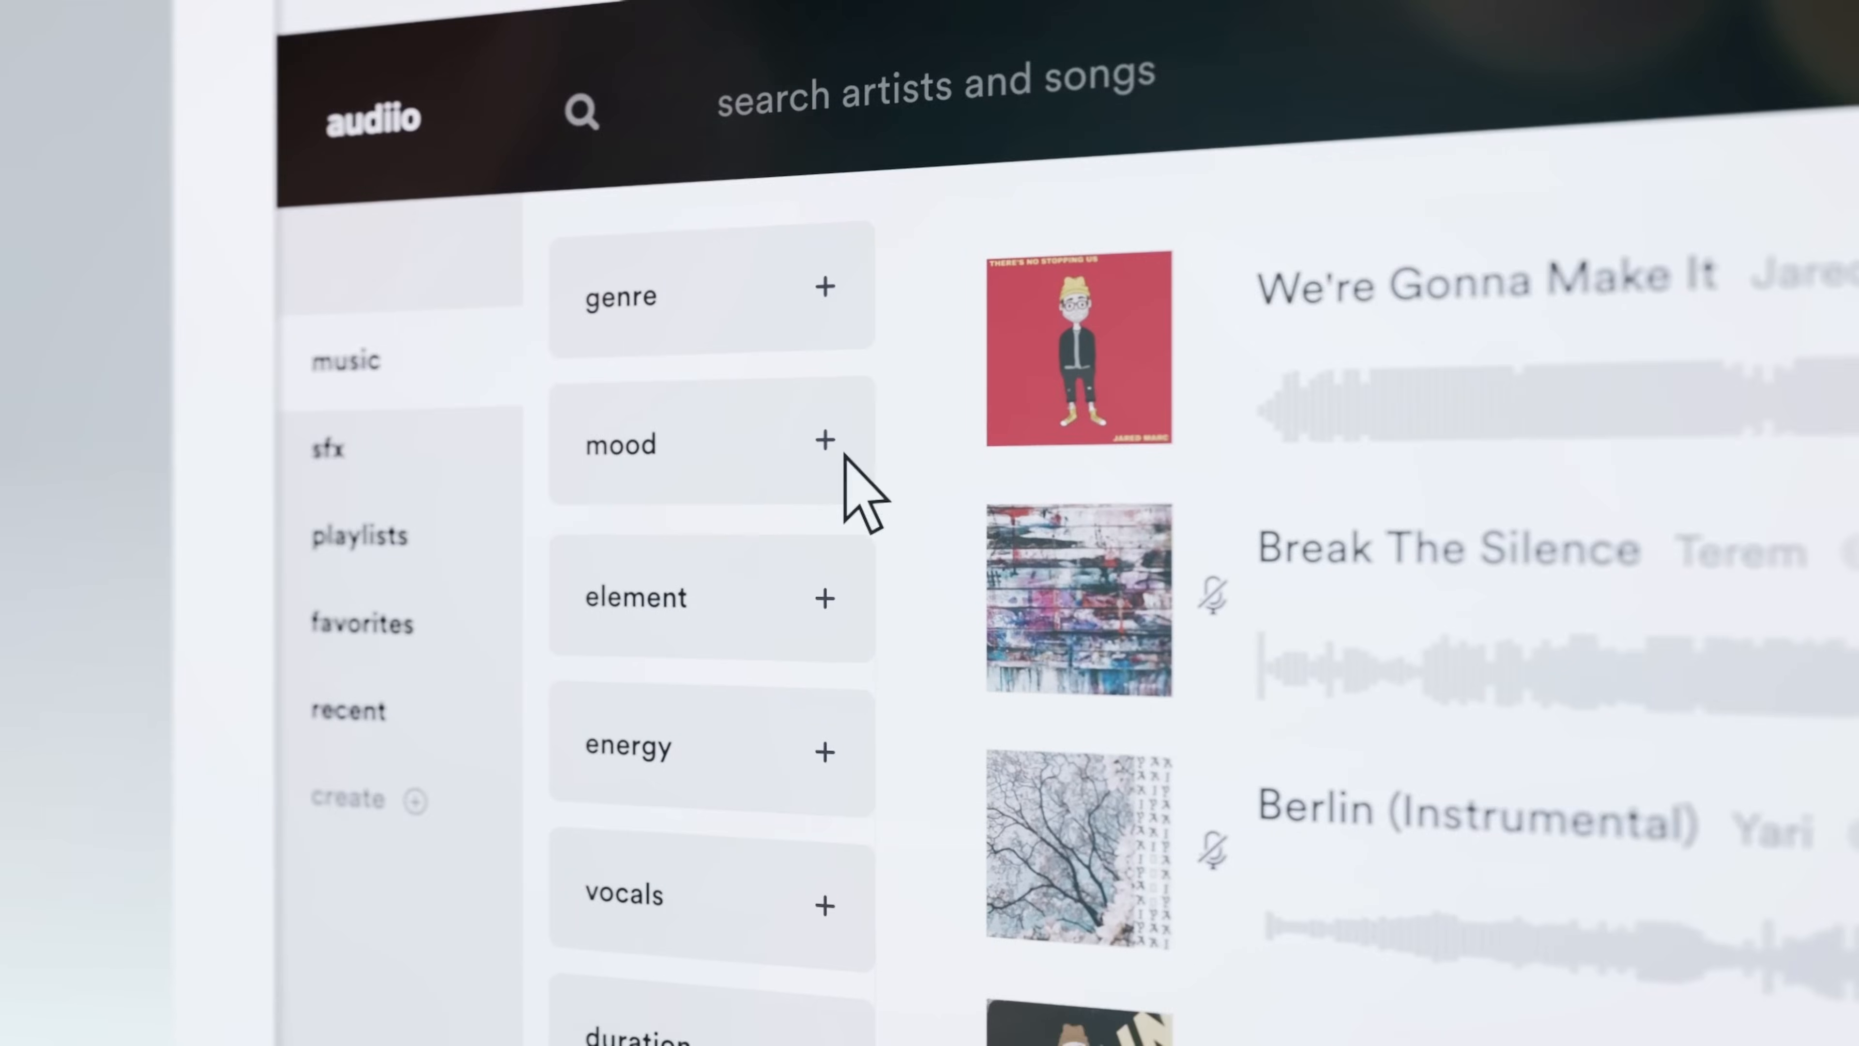
click(842, 448)
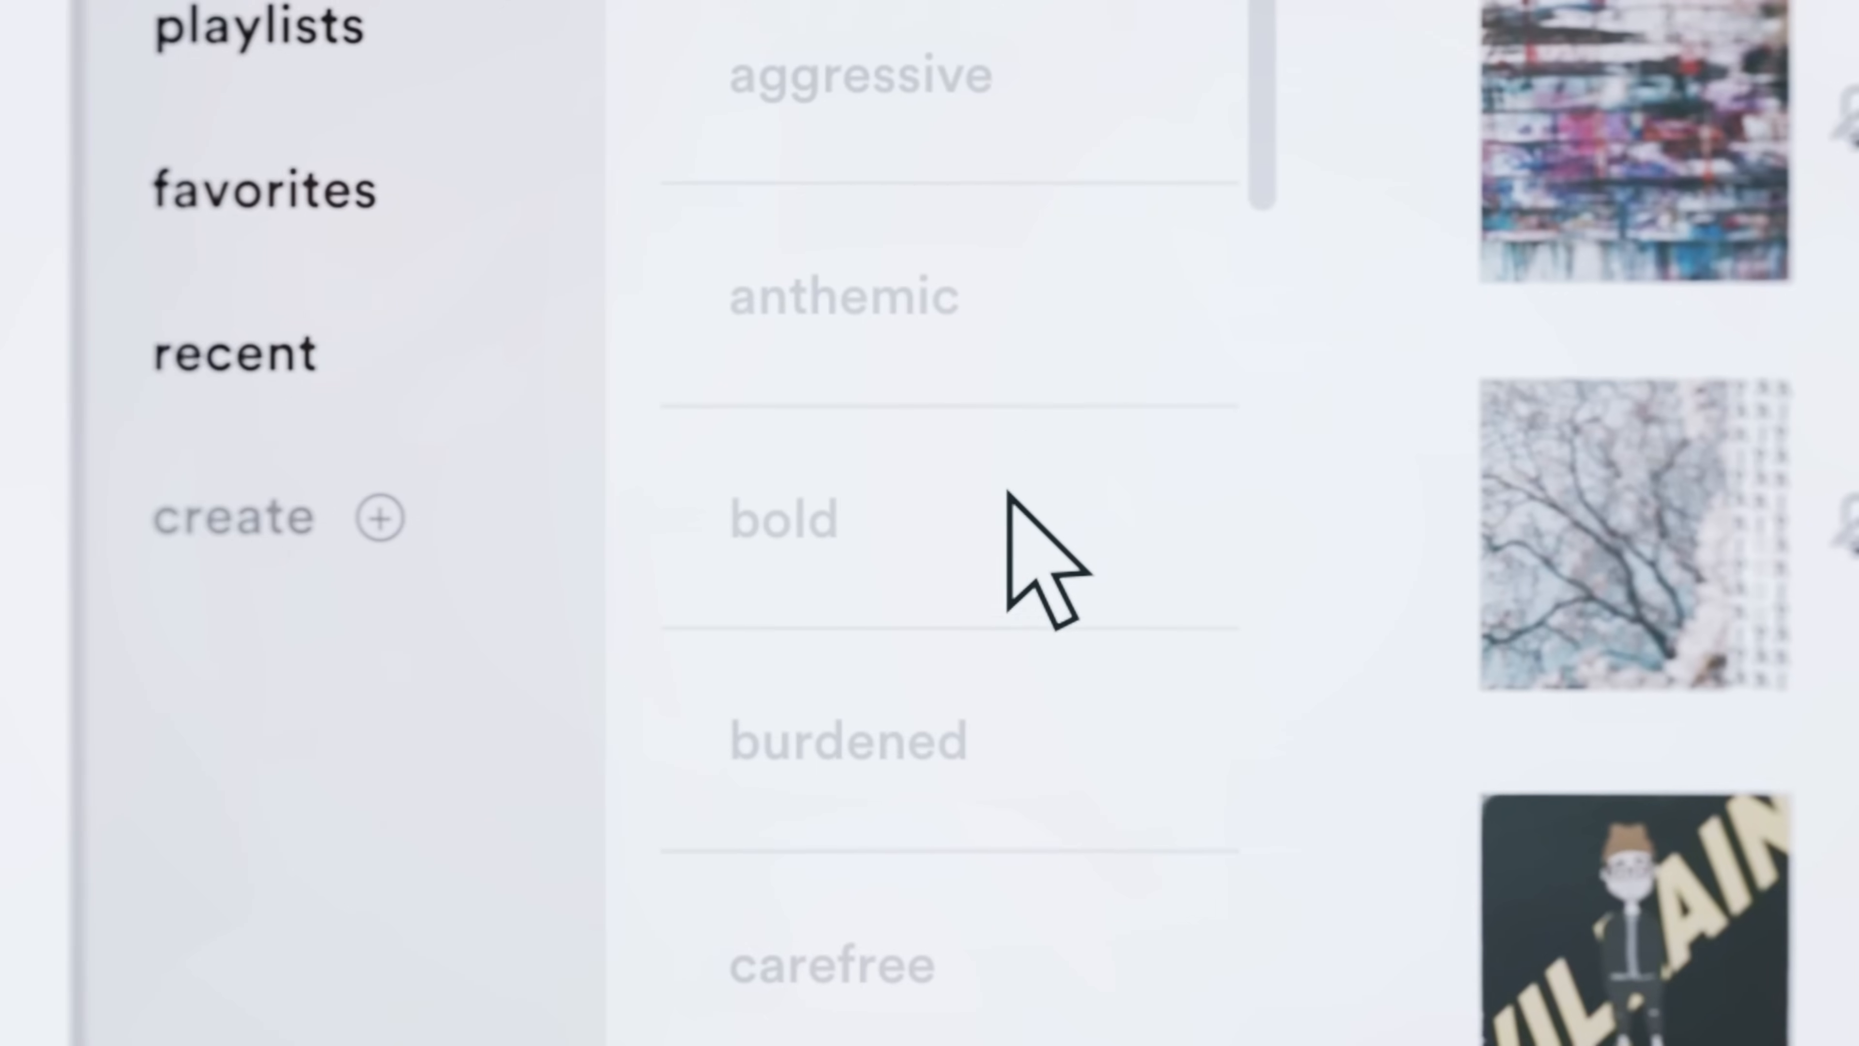
click(743, 663)
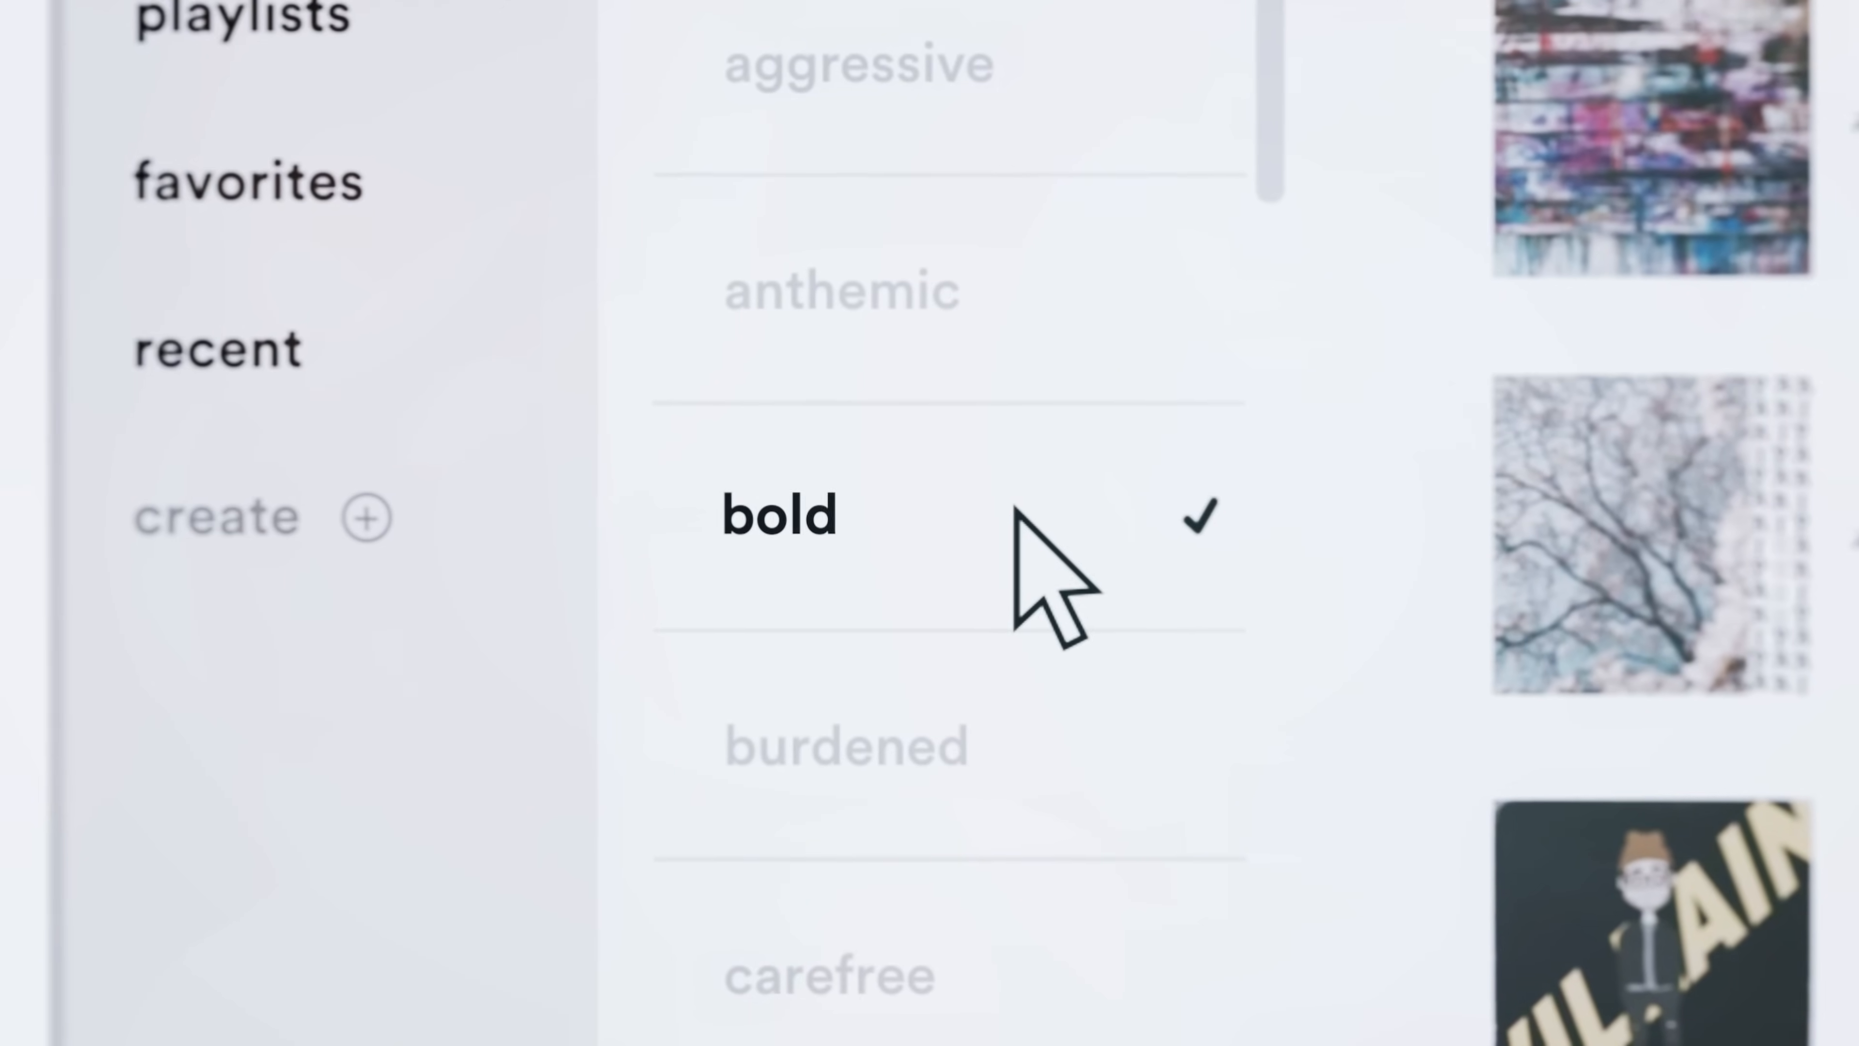
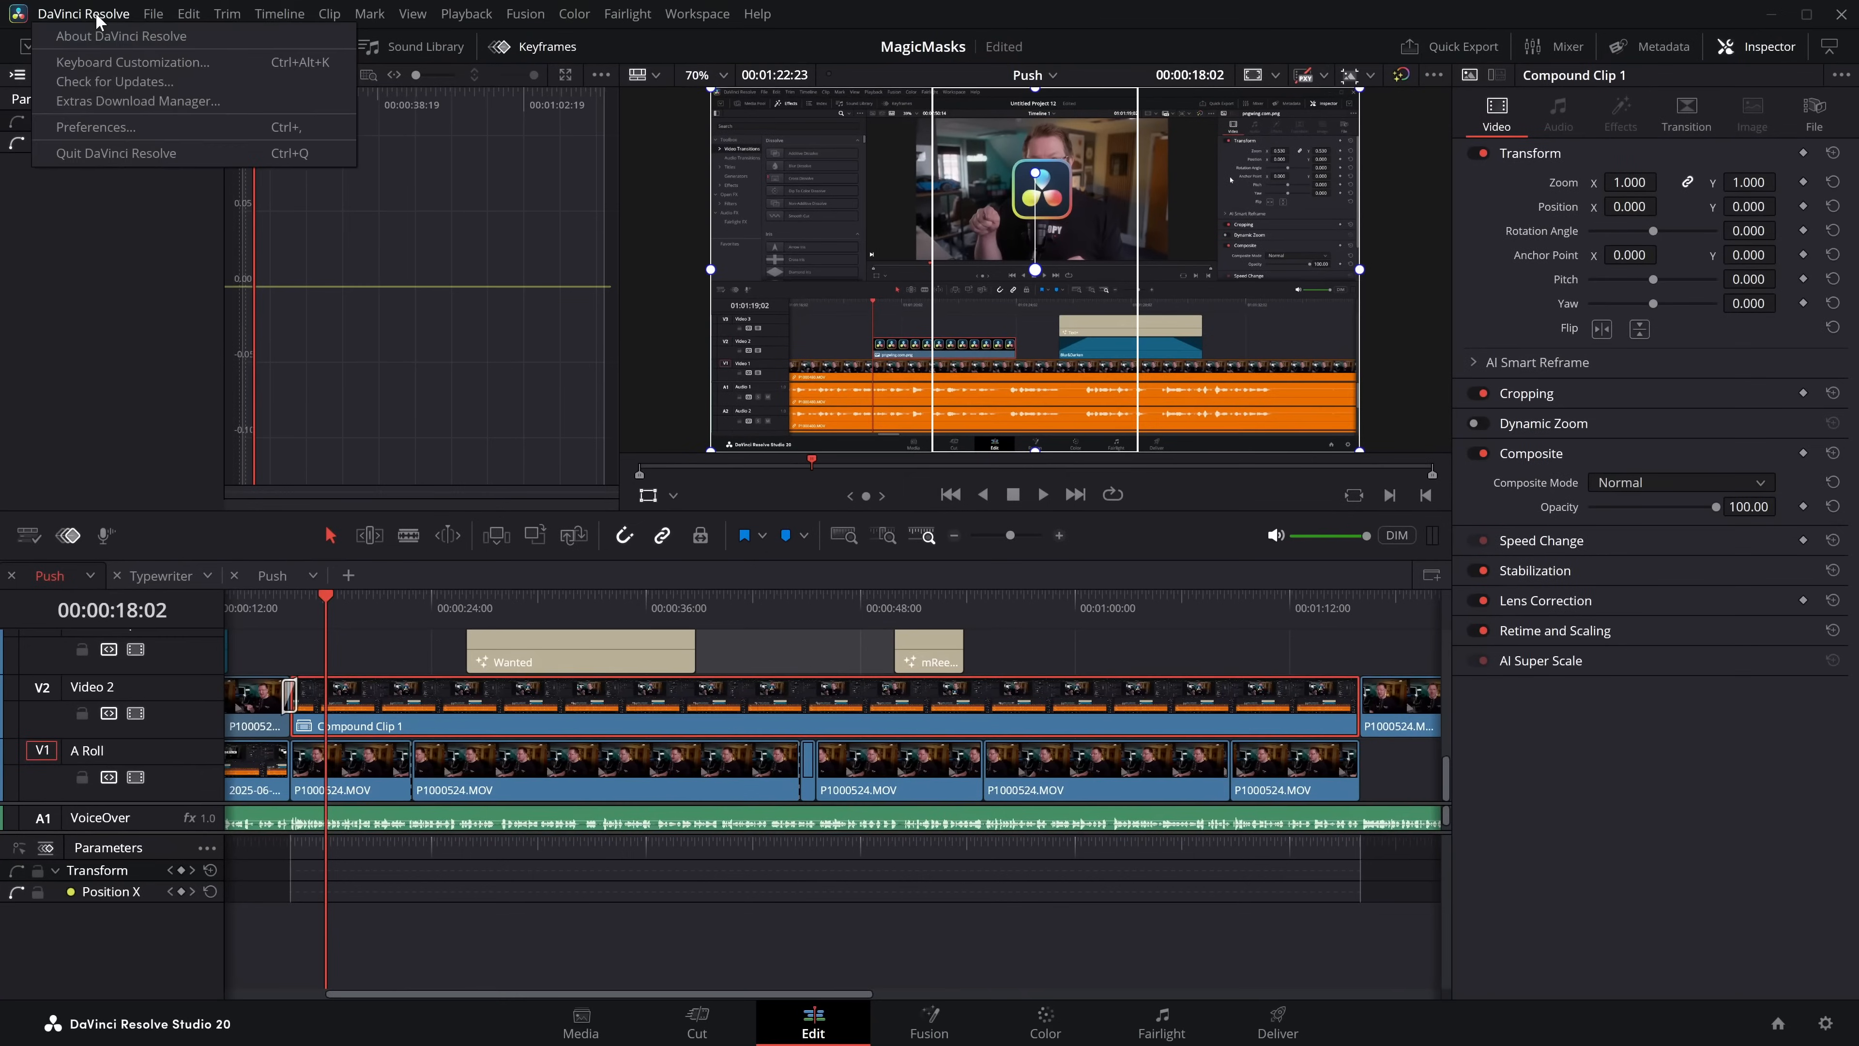
Step: Look up the Toggle Keyframe/Curve shortcut in Keyboard Customization and switch the timeline's keyframe area to curves
click(105, 61)
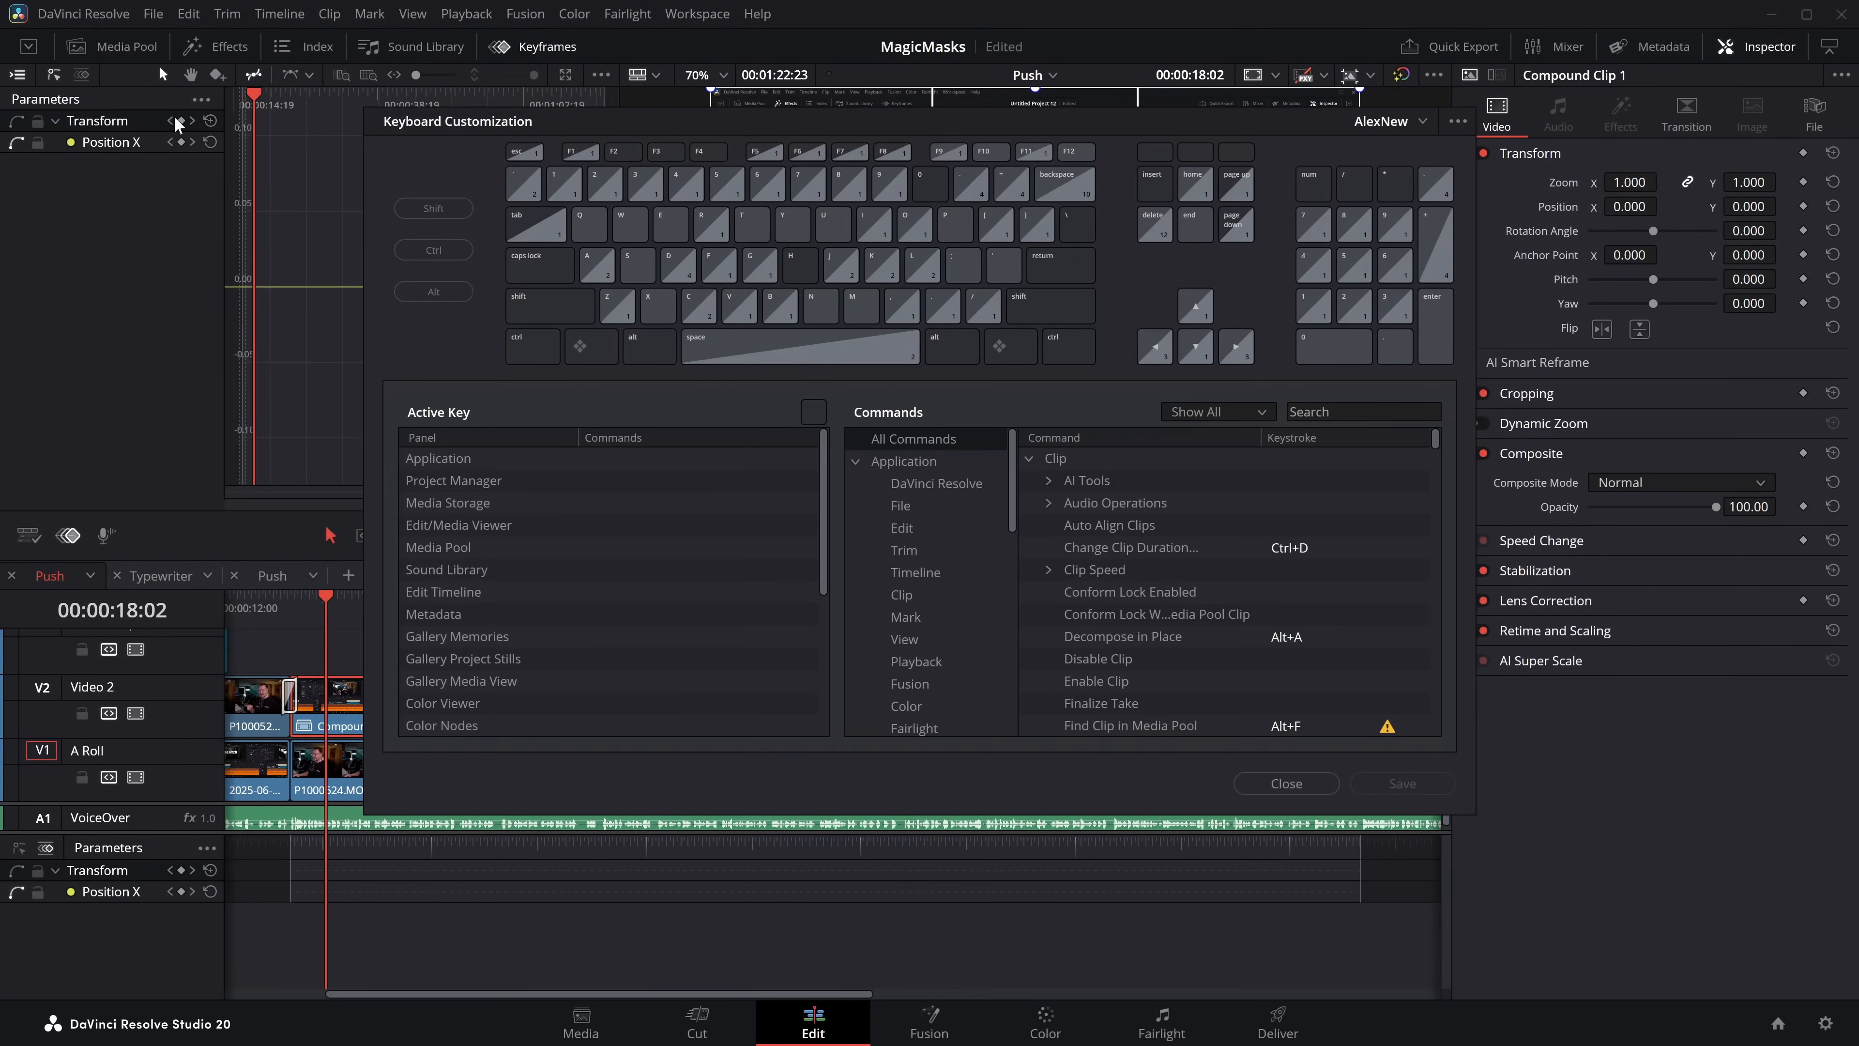
text(toggle ke)
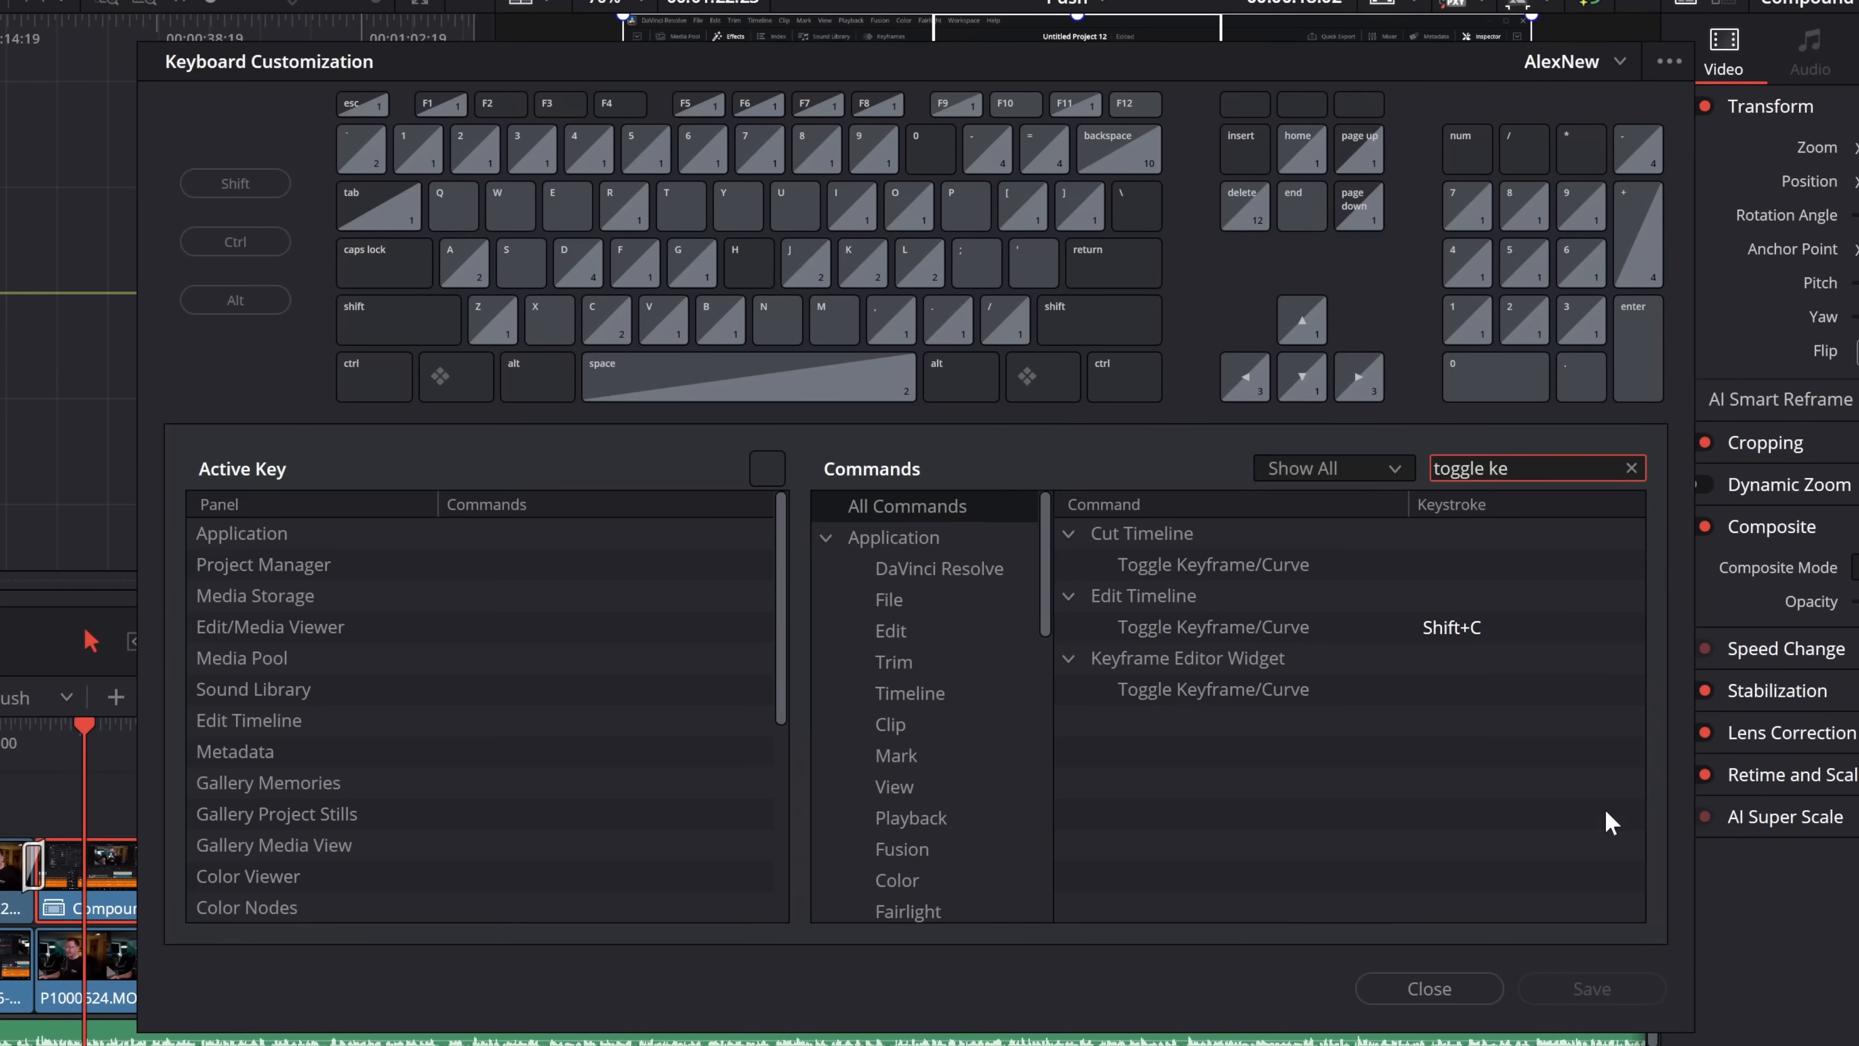
click(1429, 989)
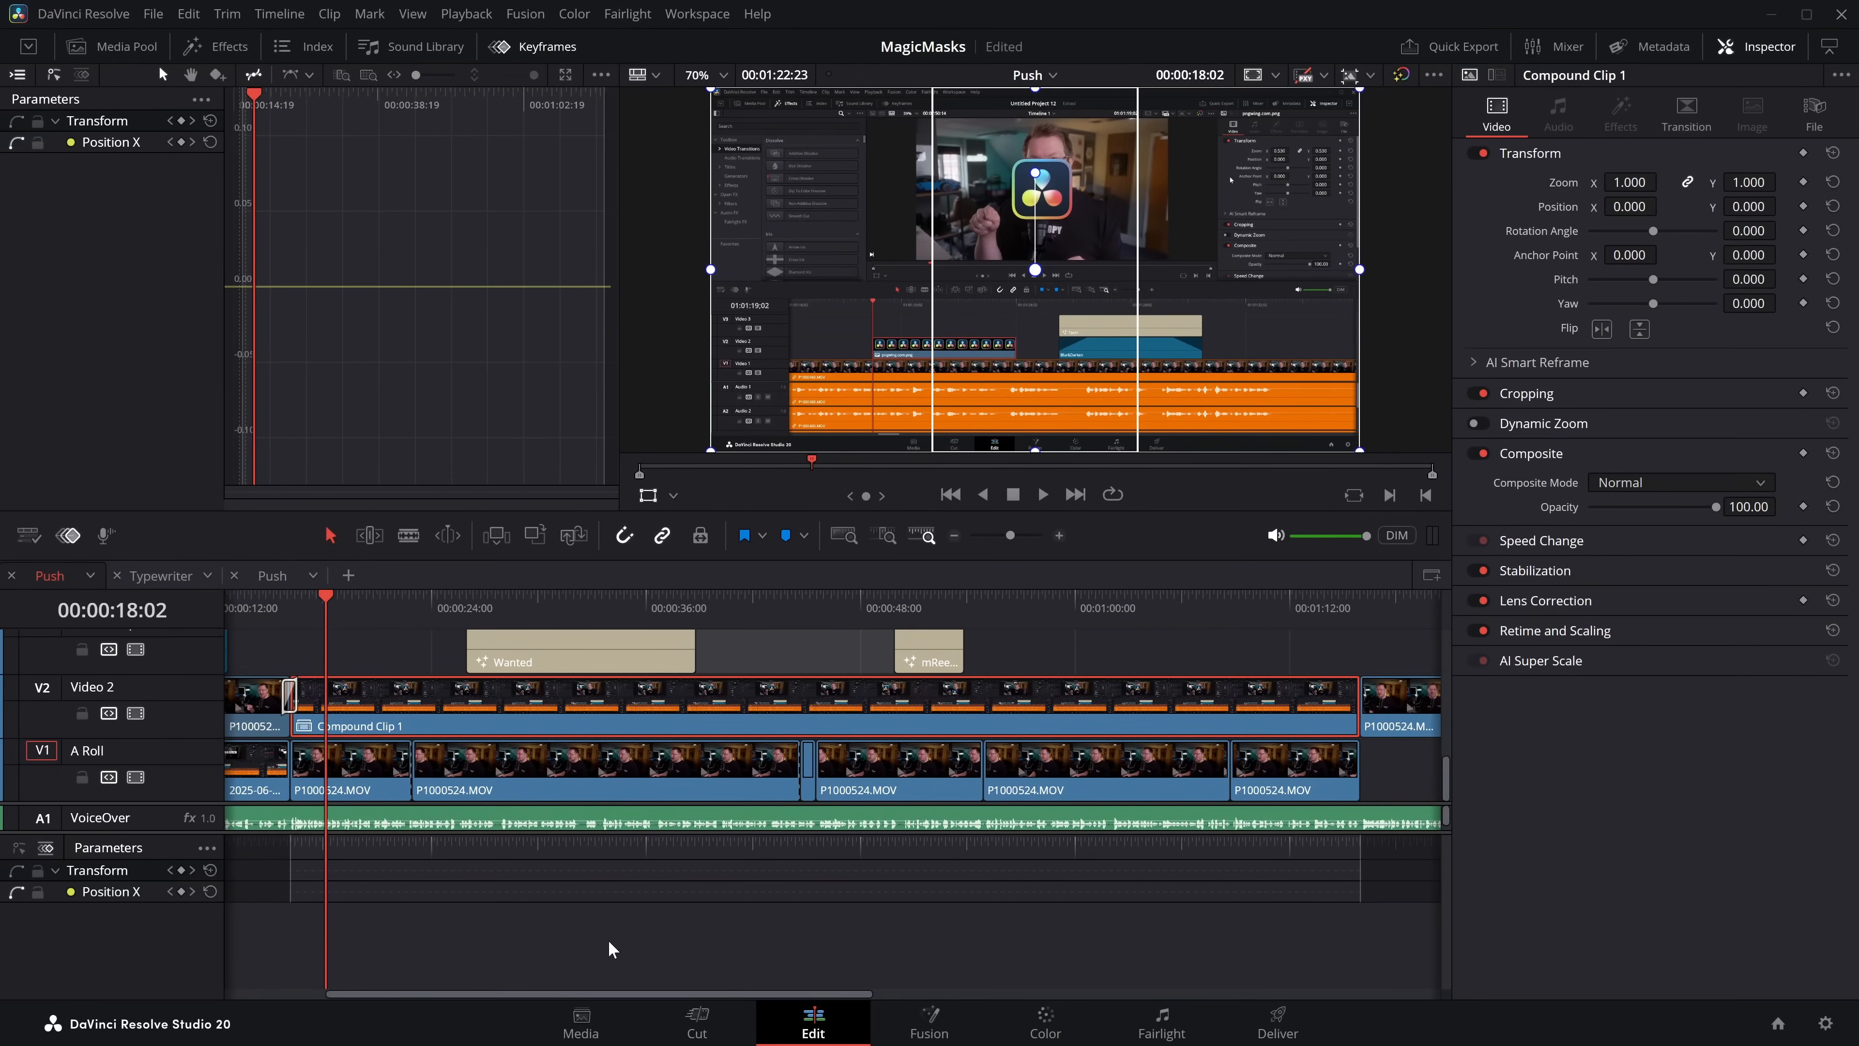
key(shift+c)
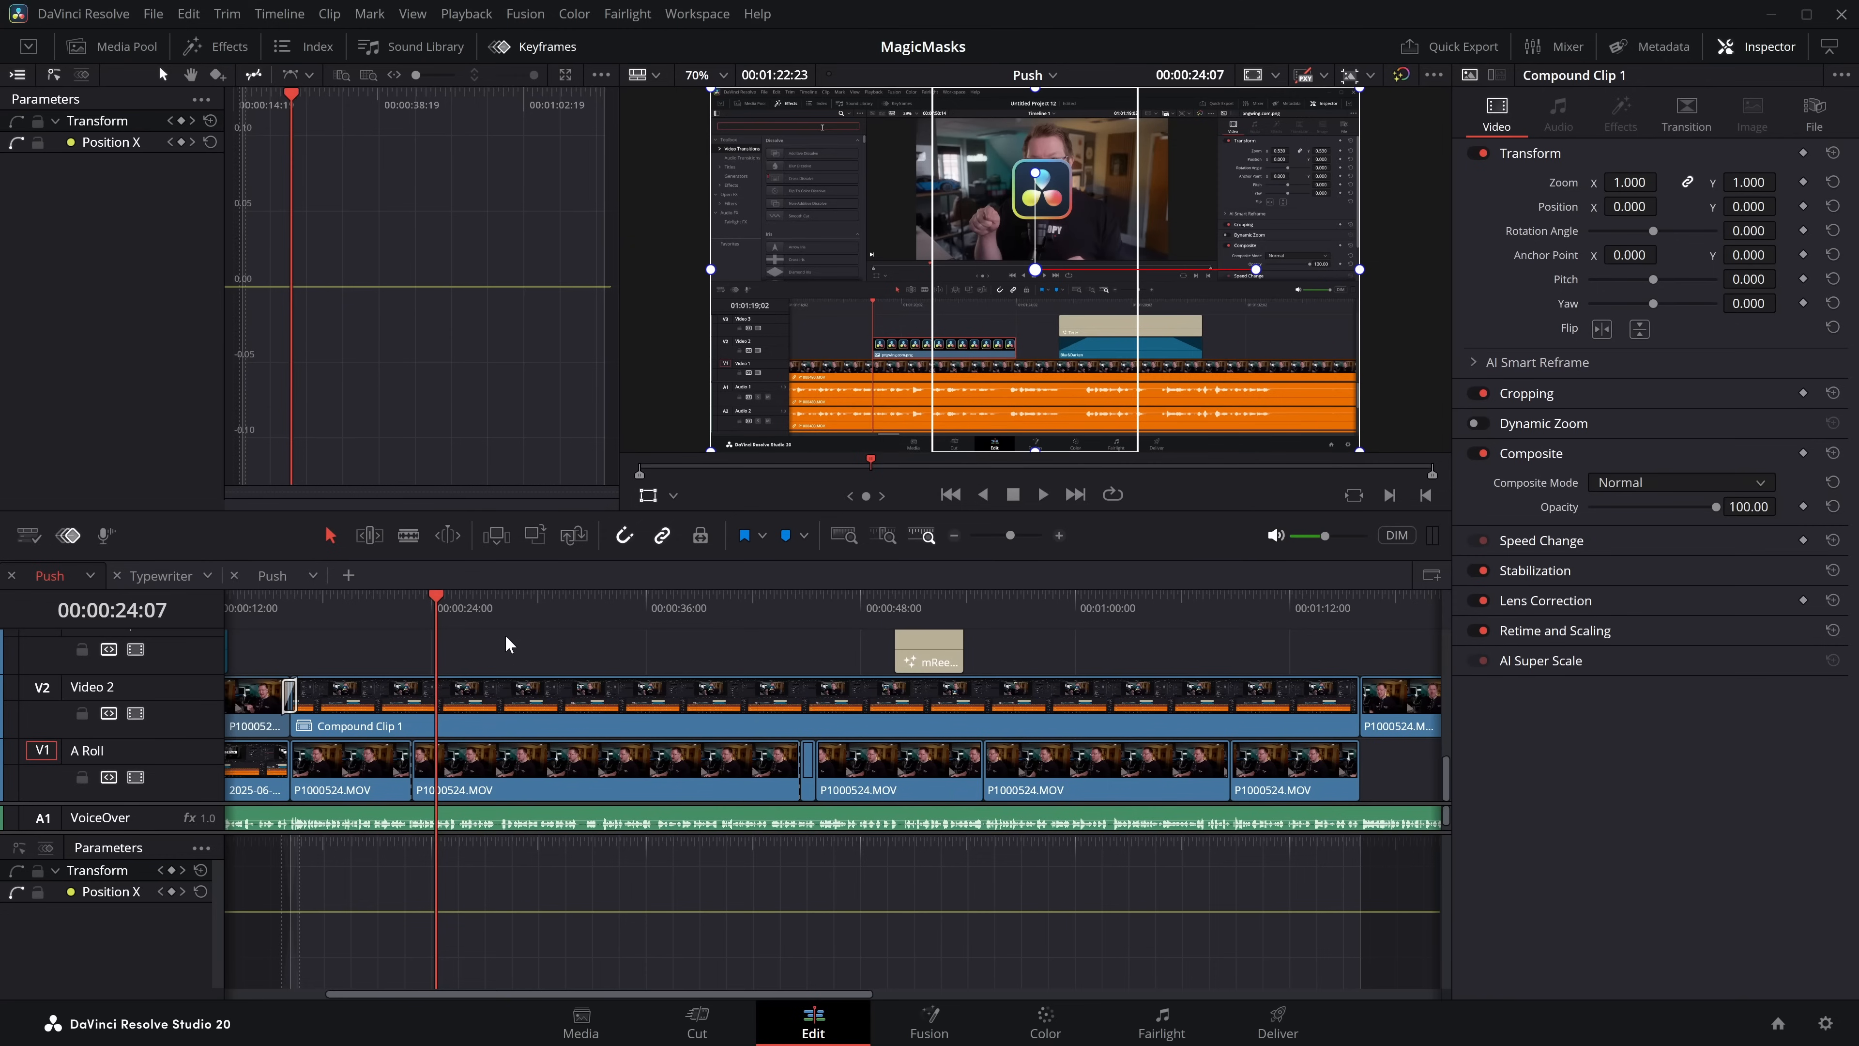
Step: Keyframe Compound Clip 1's transform at 00:00:18:23 and shift the clip to Position X 650.292 at 00:00:19:19
drag(440, 608, 340, 618)
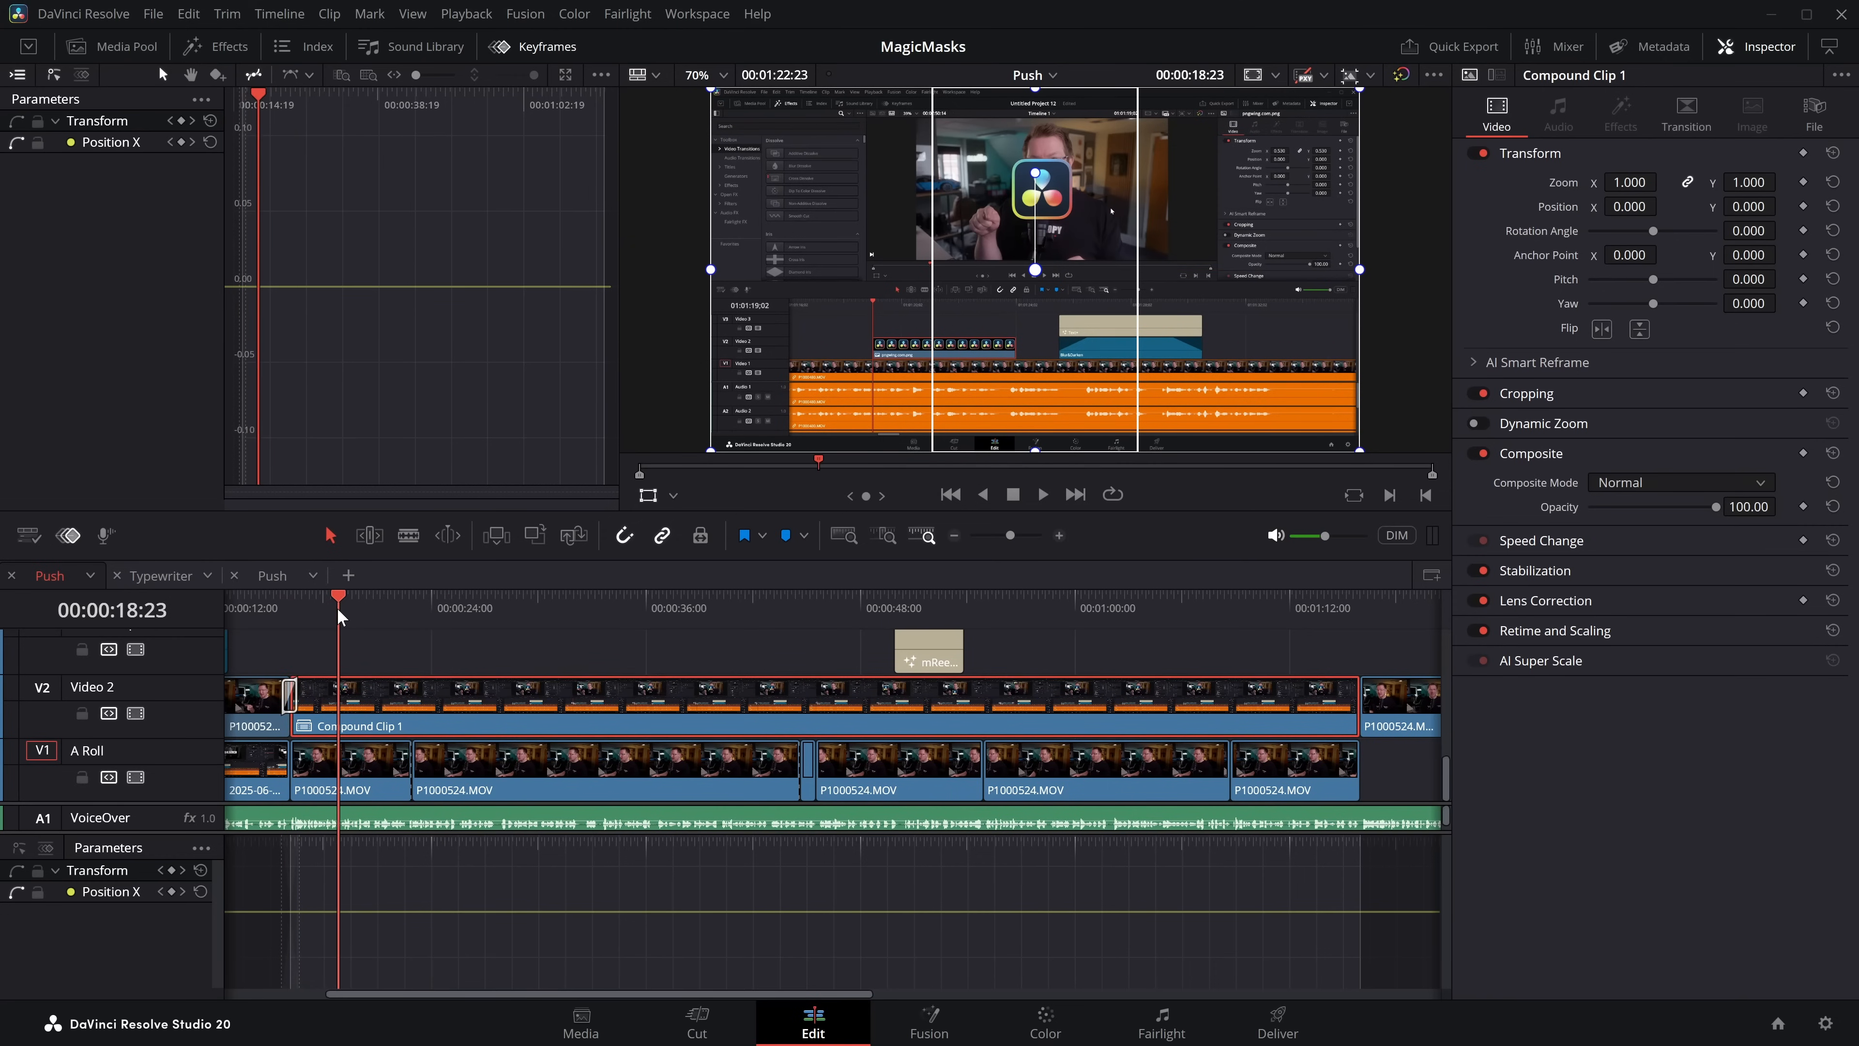
click(1803, 153)
drag(346, 613, 361, 613)
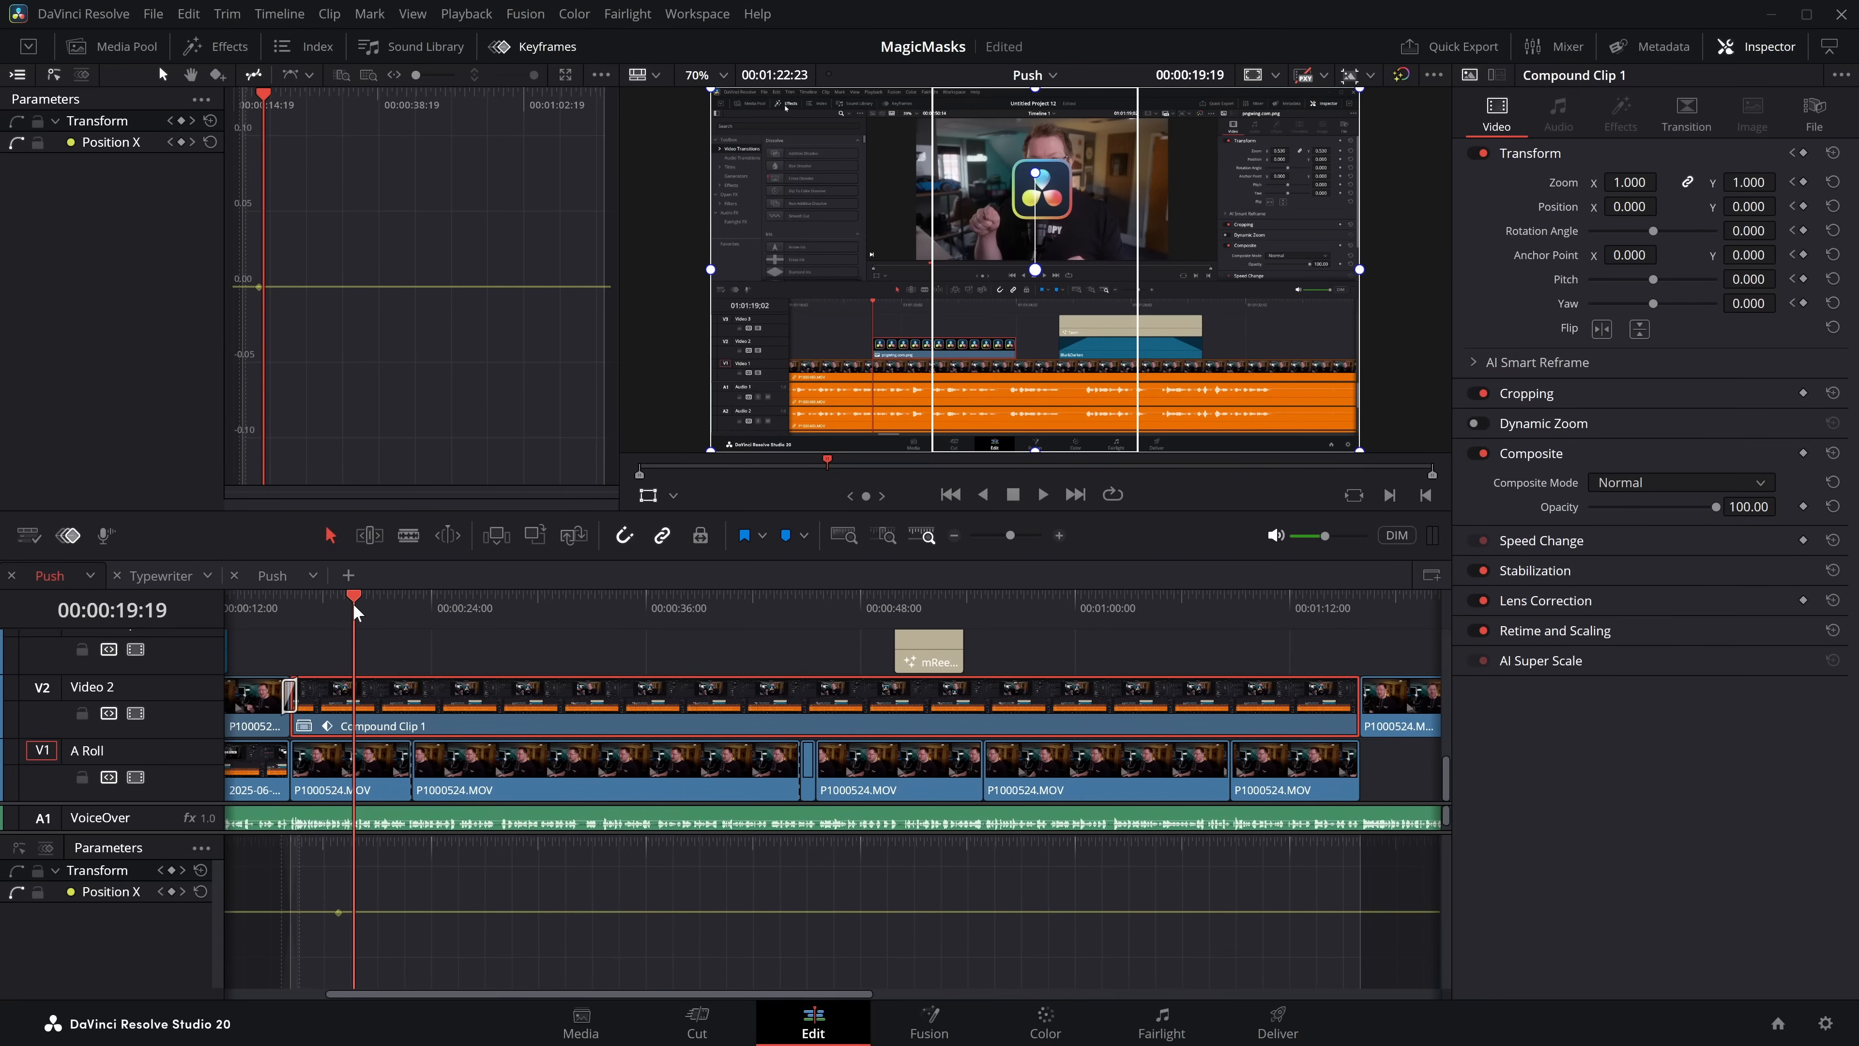
drag(1020, 367, 1239, 361)
key(space)
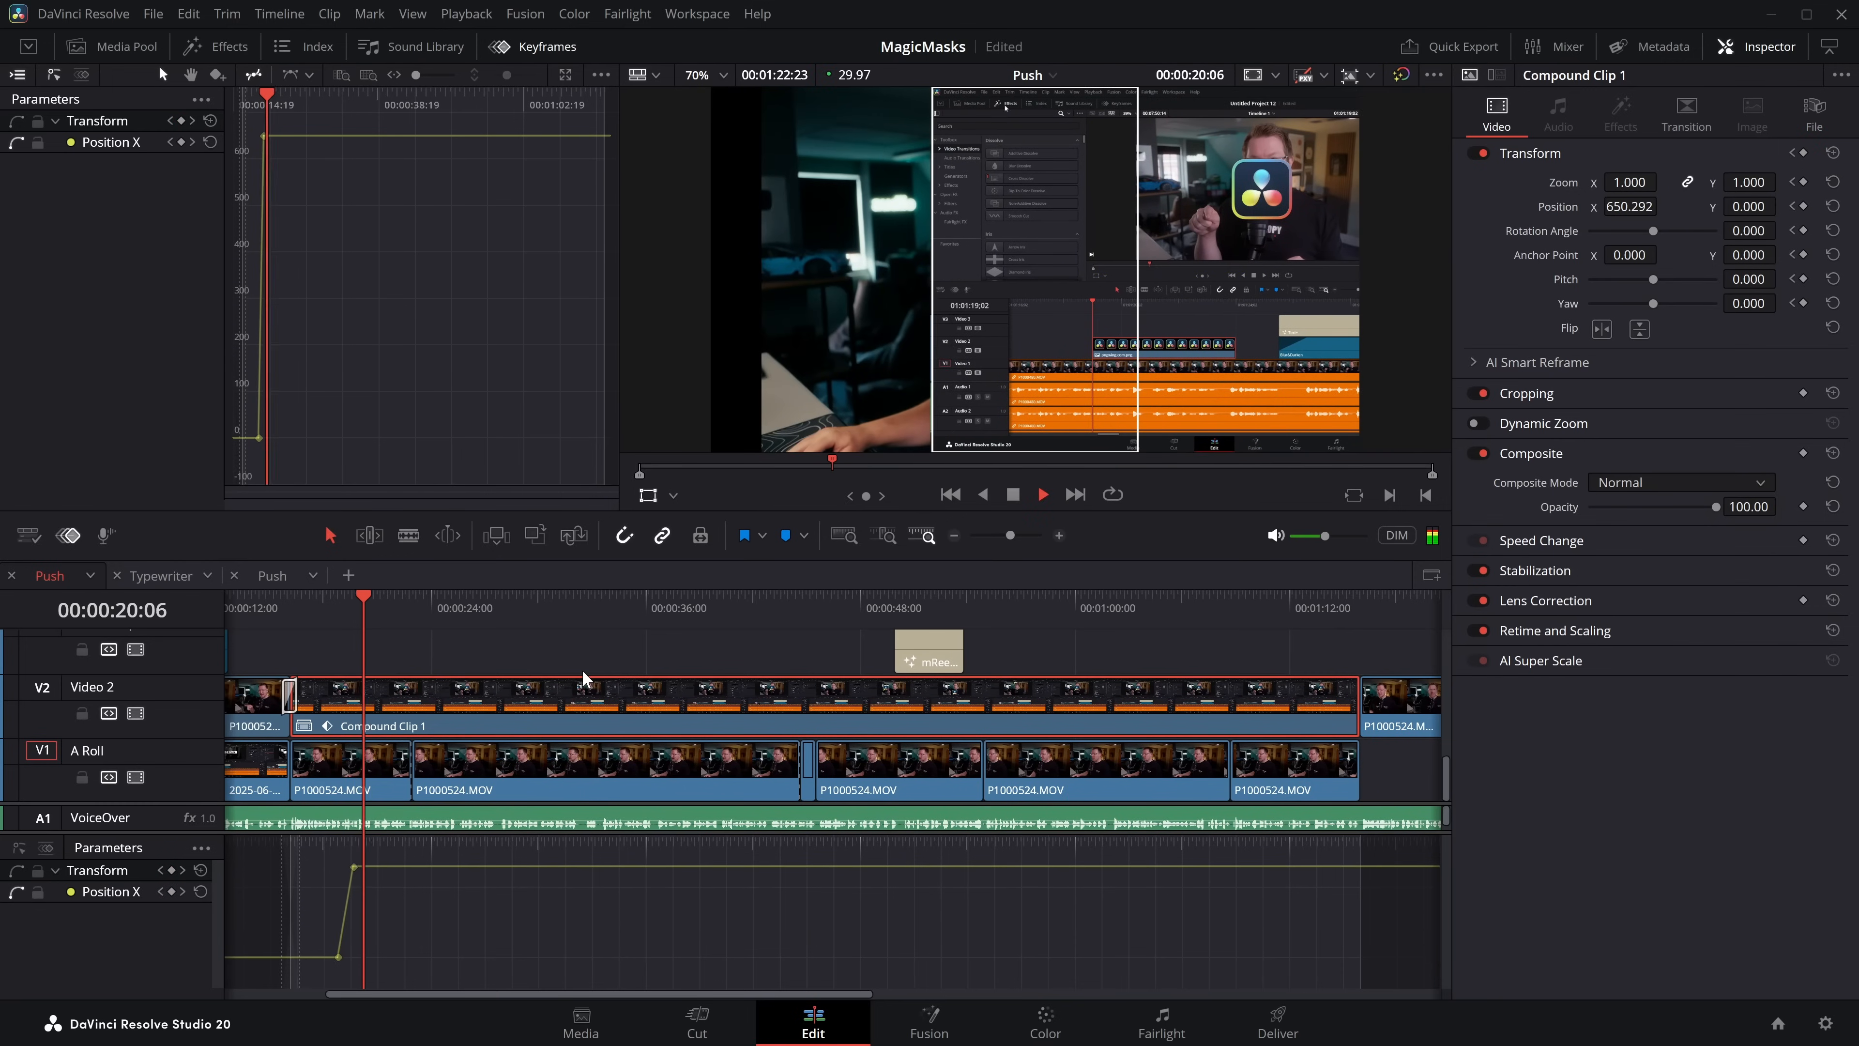
Step: Add a hold keyframe at 00:00:28:01 and shift the compound clip back to about Position X 200 at 00:00:28:29
click(412, 612)
drag(412, 612, 503, 619)
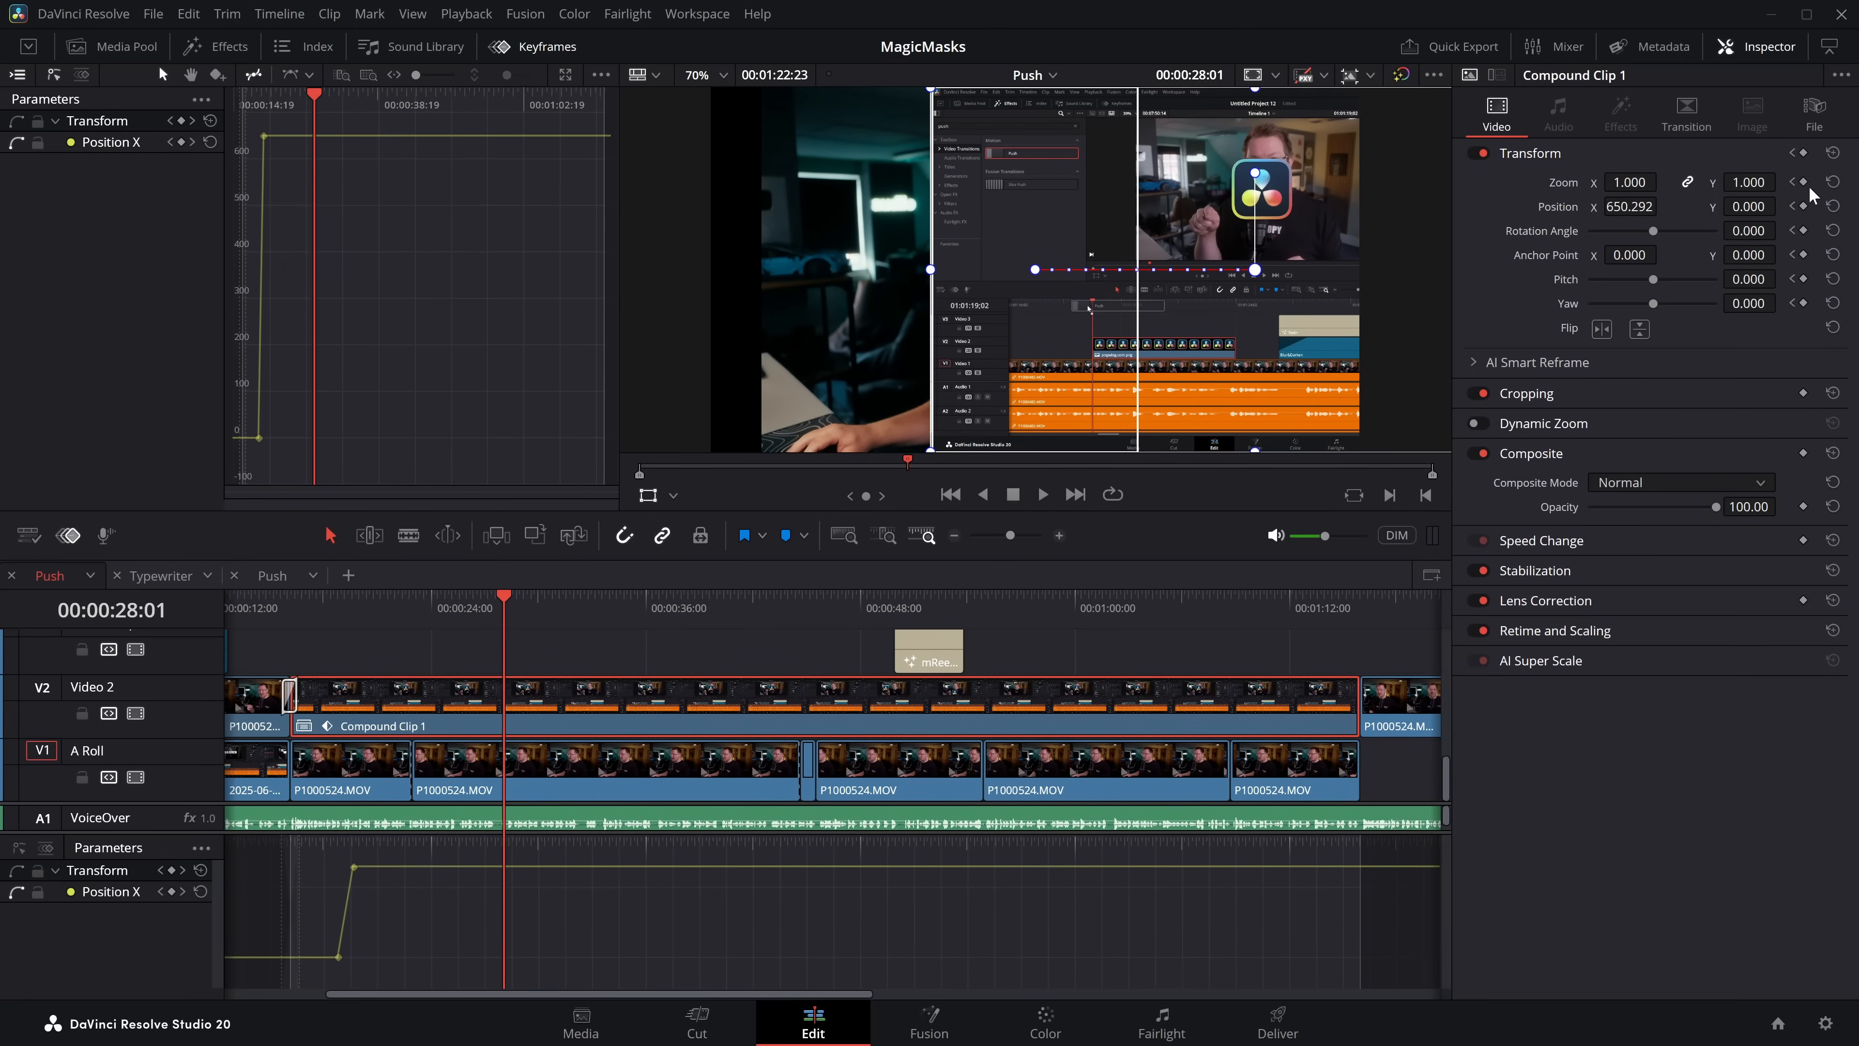
click(521, 611)
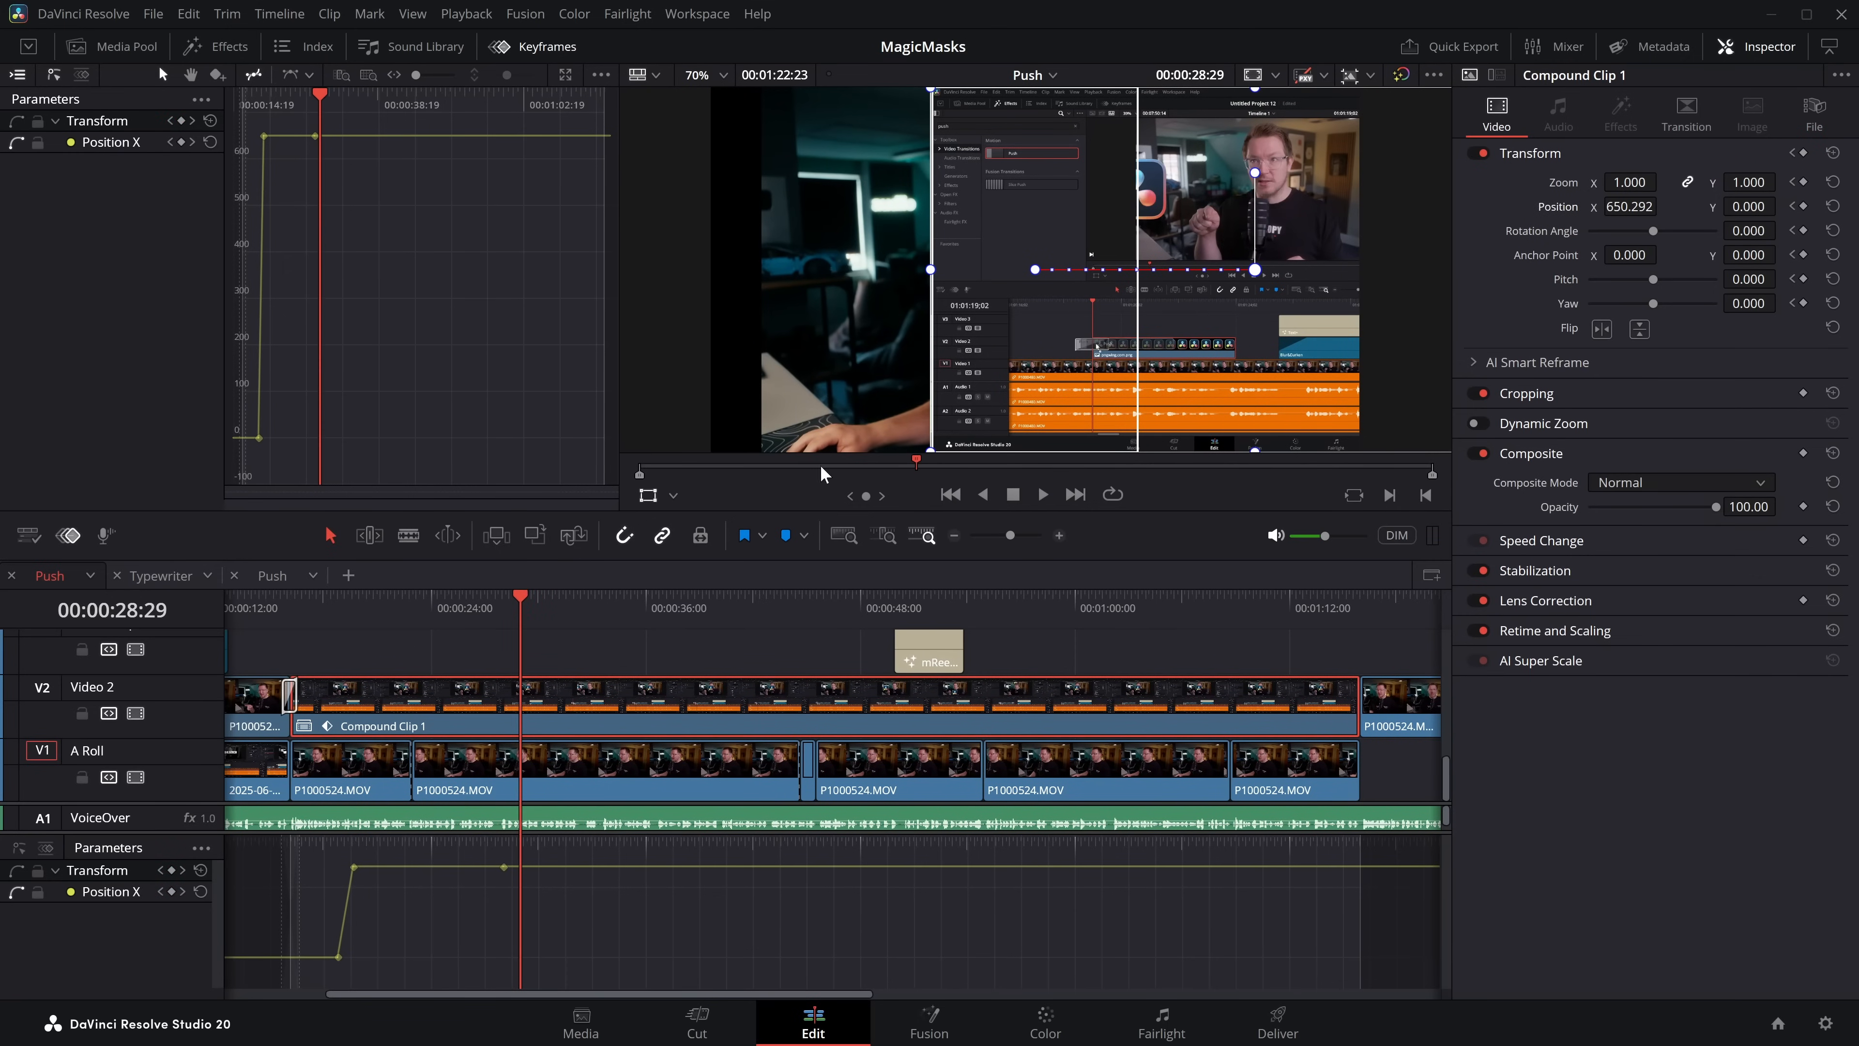
drag(1102, 337, 973, 337)
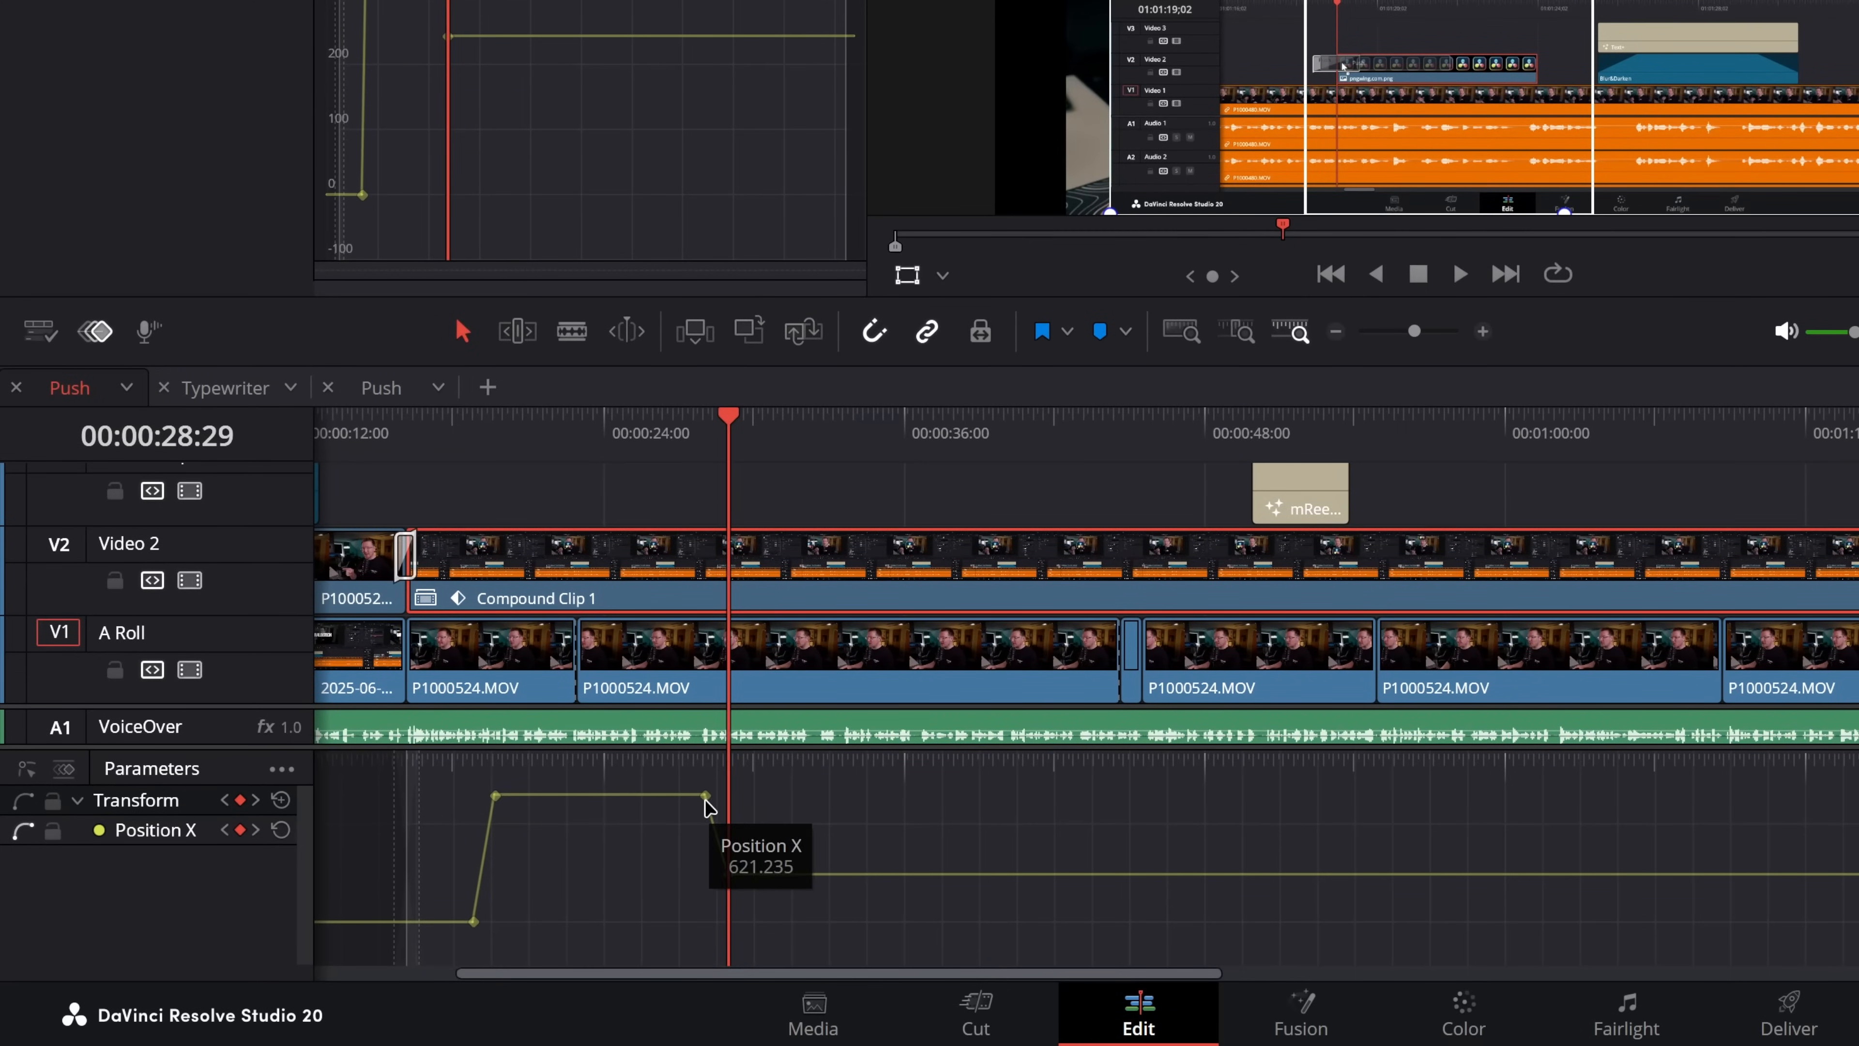
Step: Apply two-sided smooth easing to all Position X keyframes in the timeline curve and play back the motion from 00:00:18:02
drag(869, 945, 443, 785)
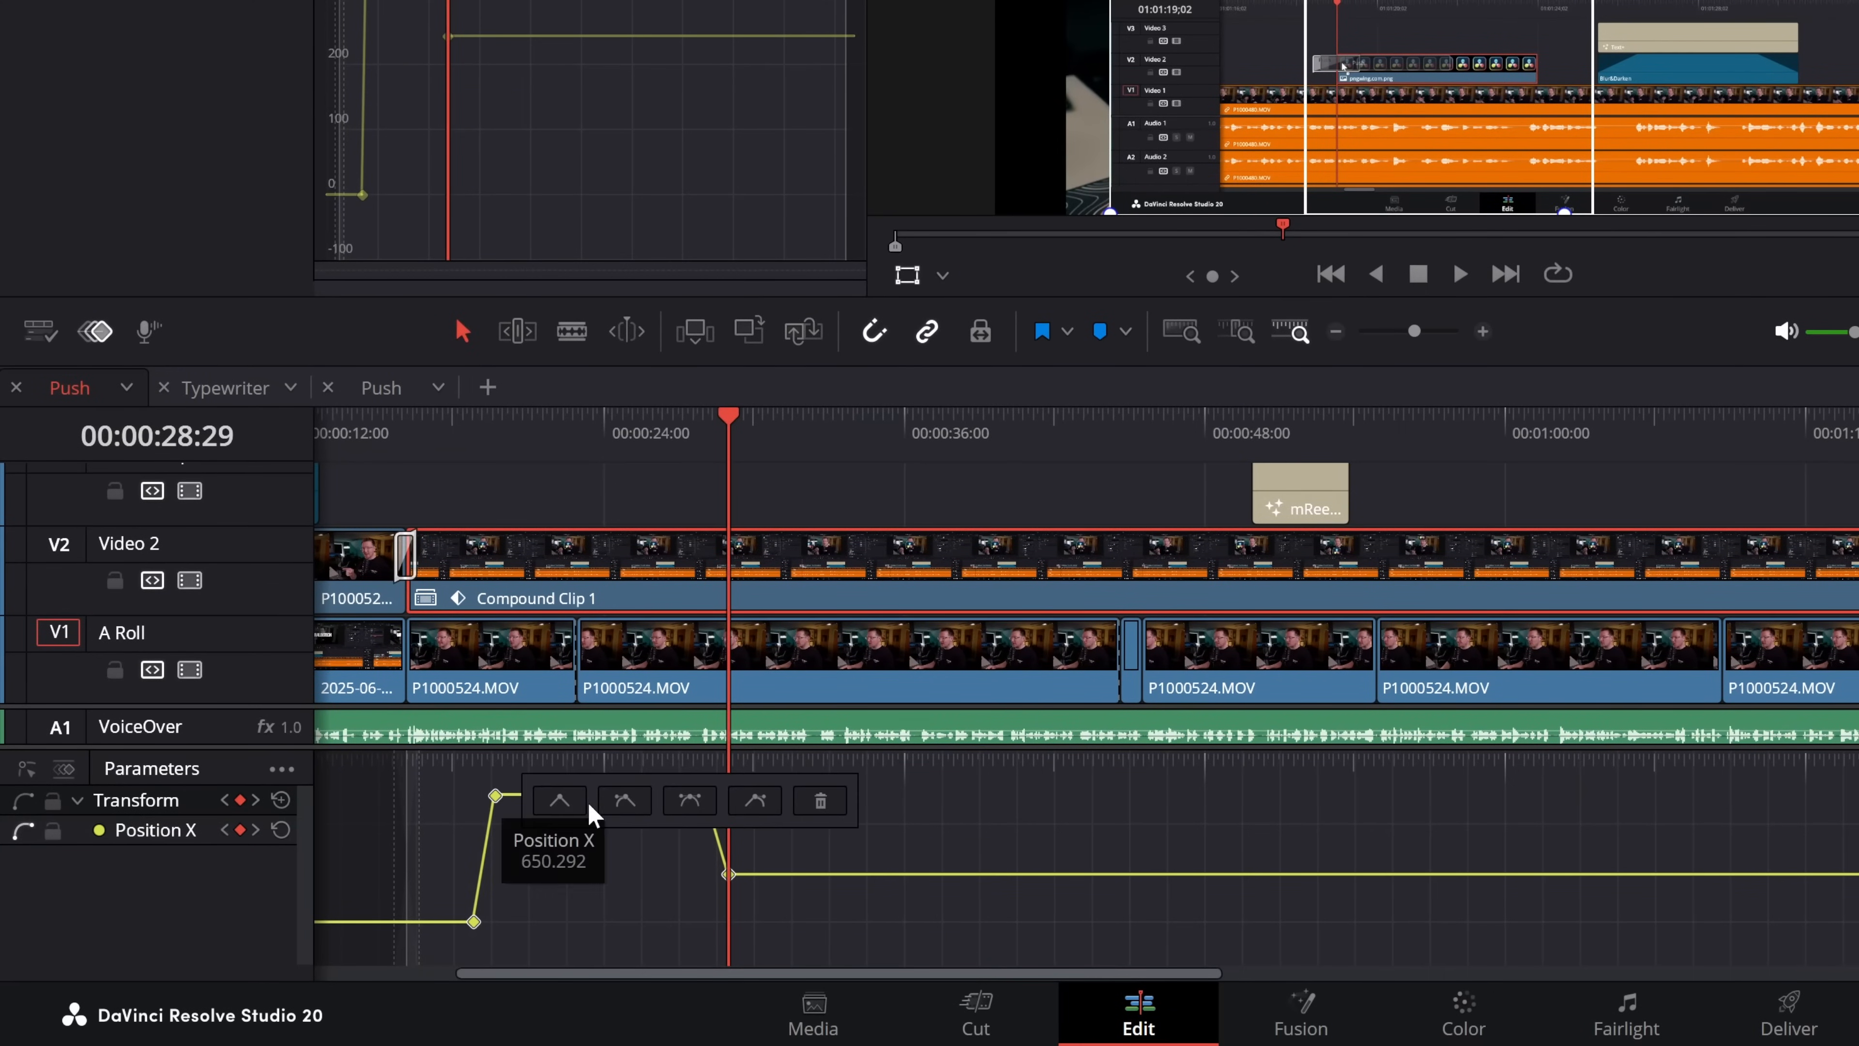
click(693, 800)
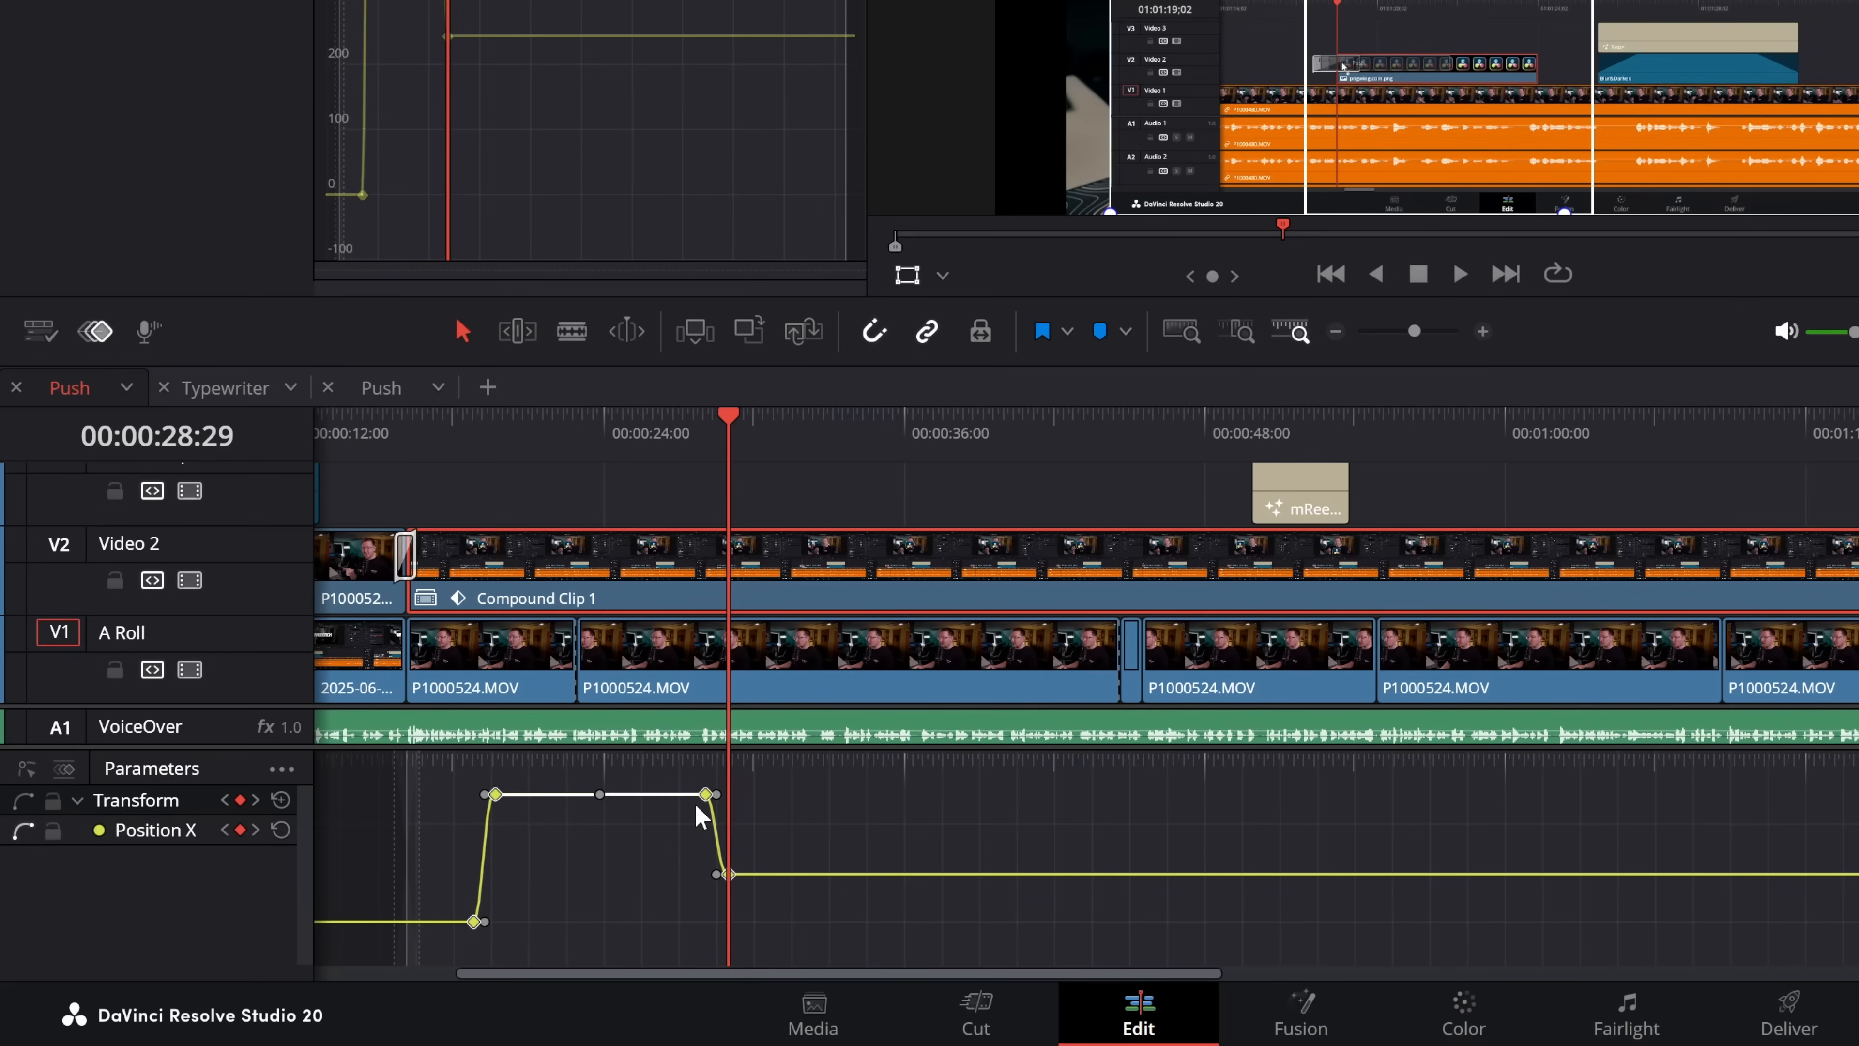
click(858, 943)
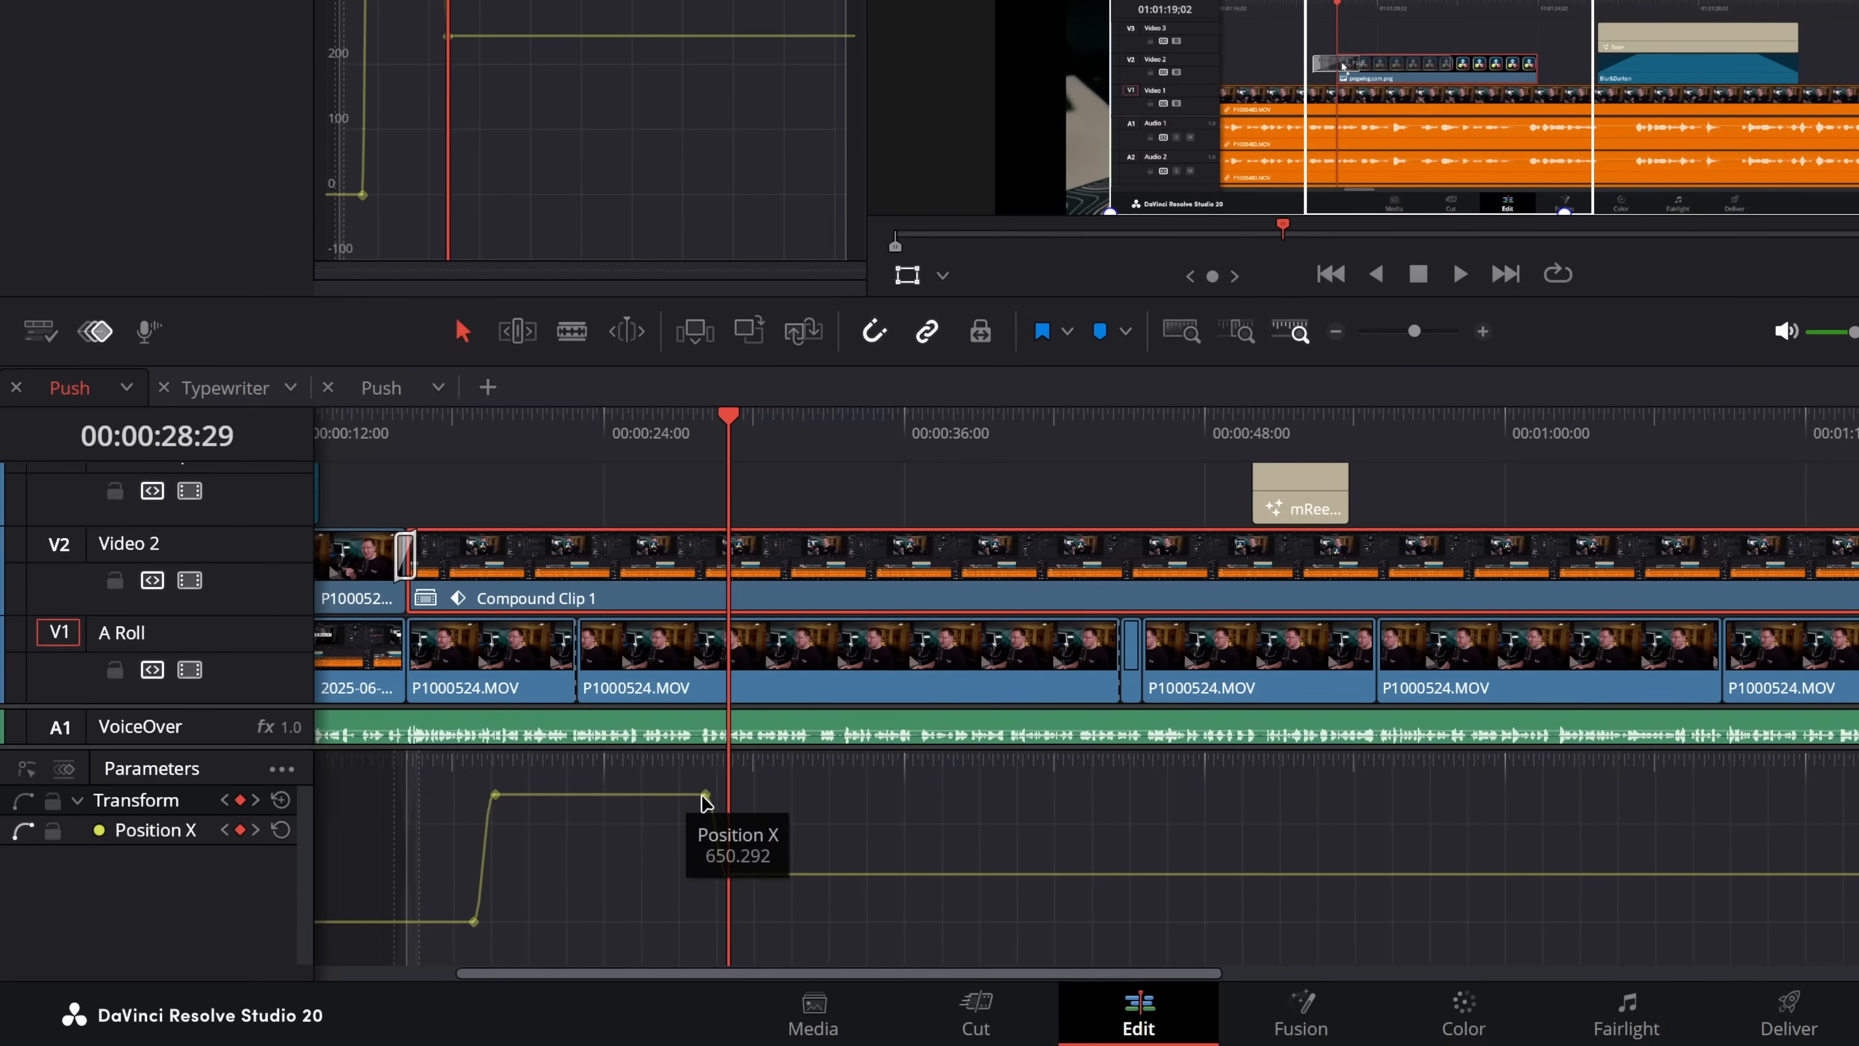
click(458, 417)
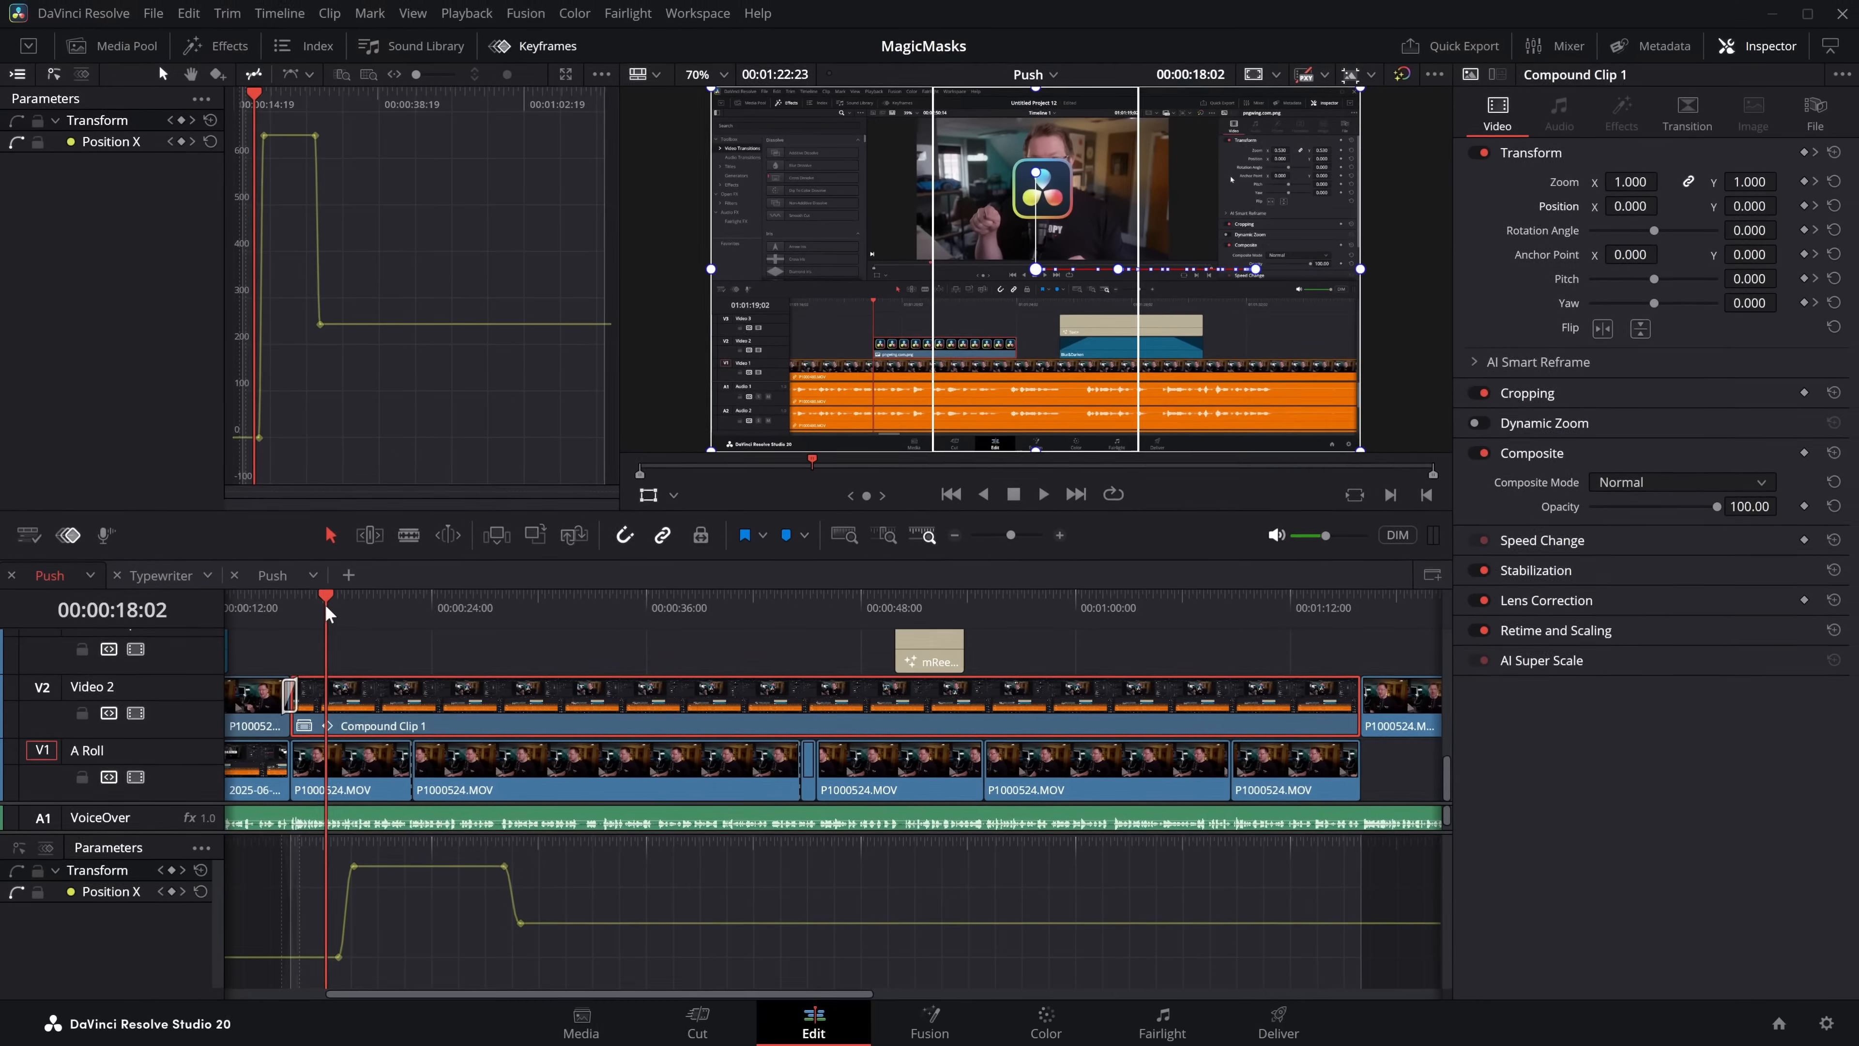
key(space)
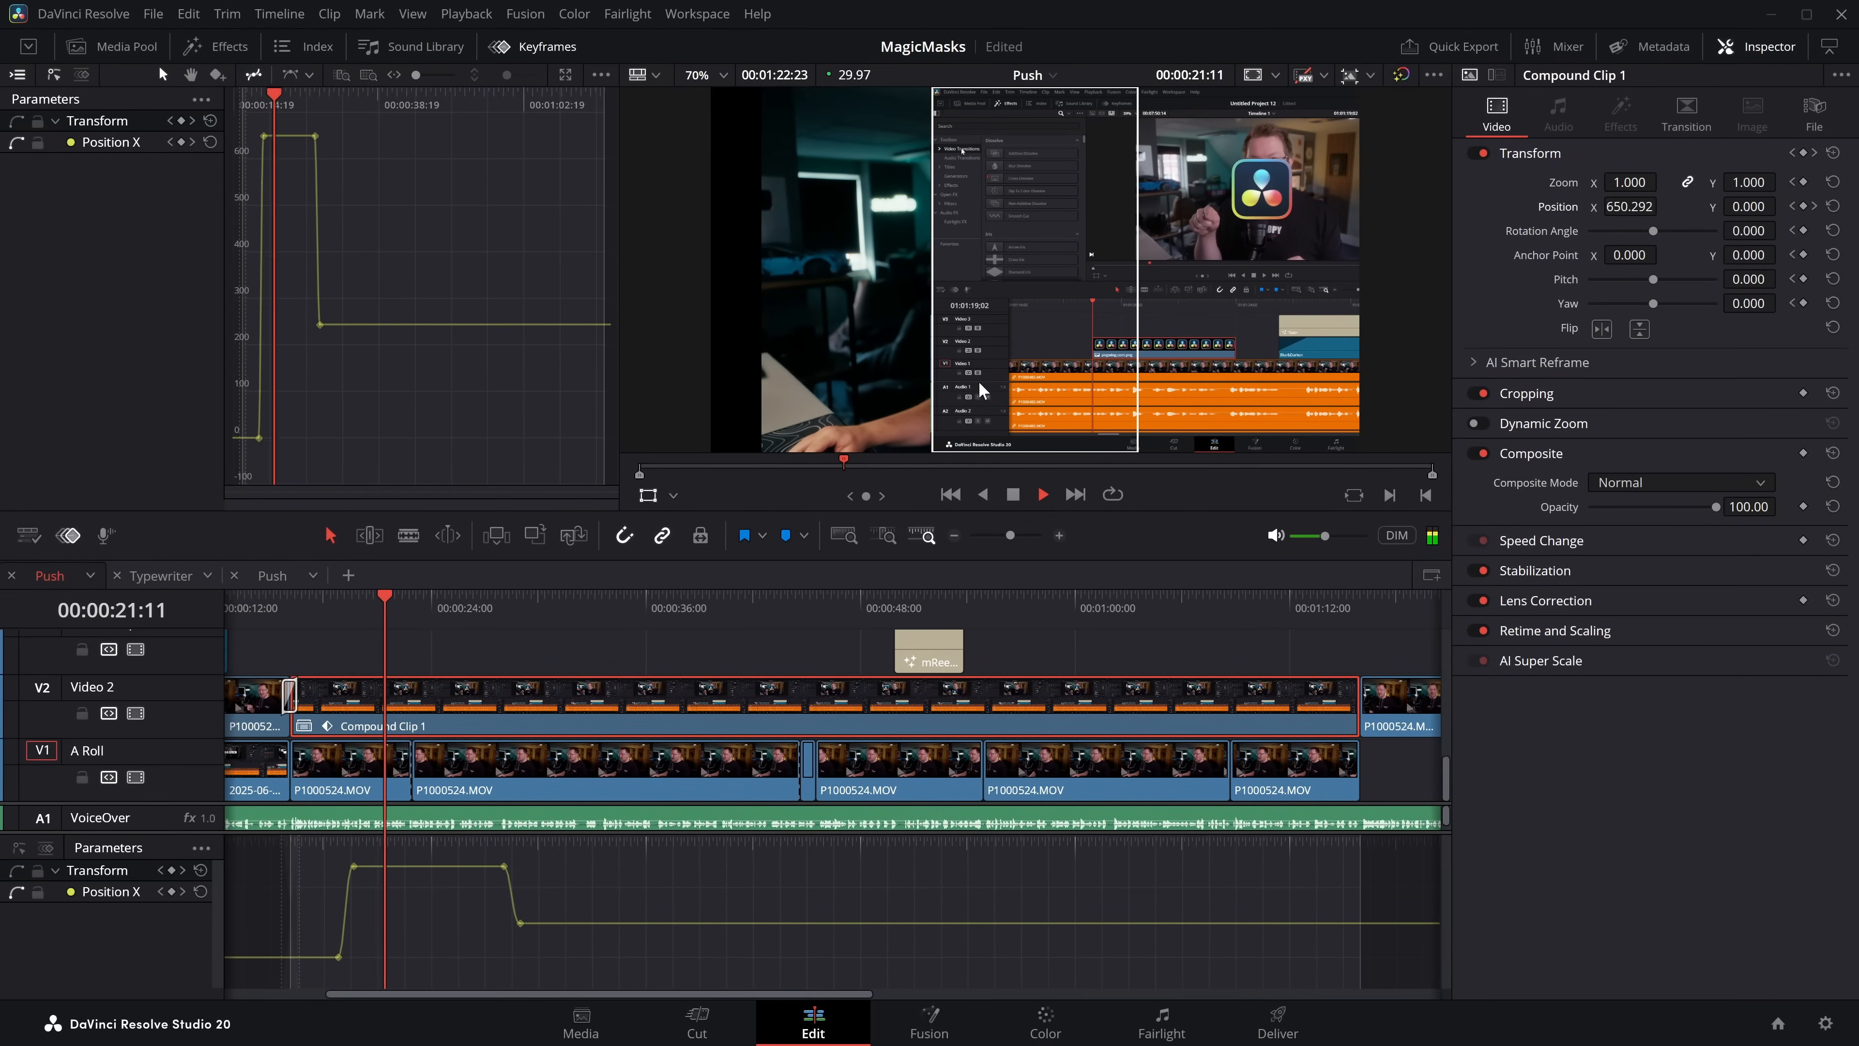
key(space)
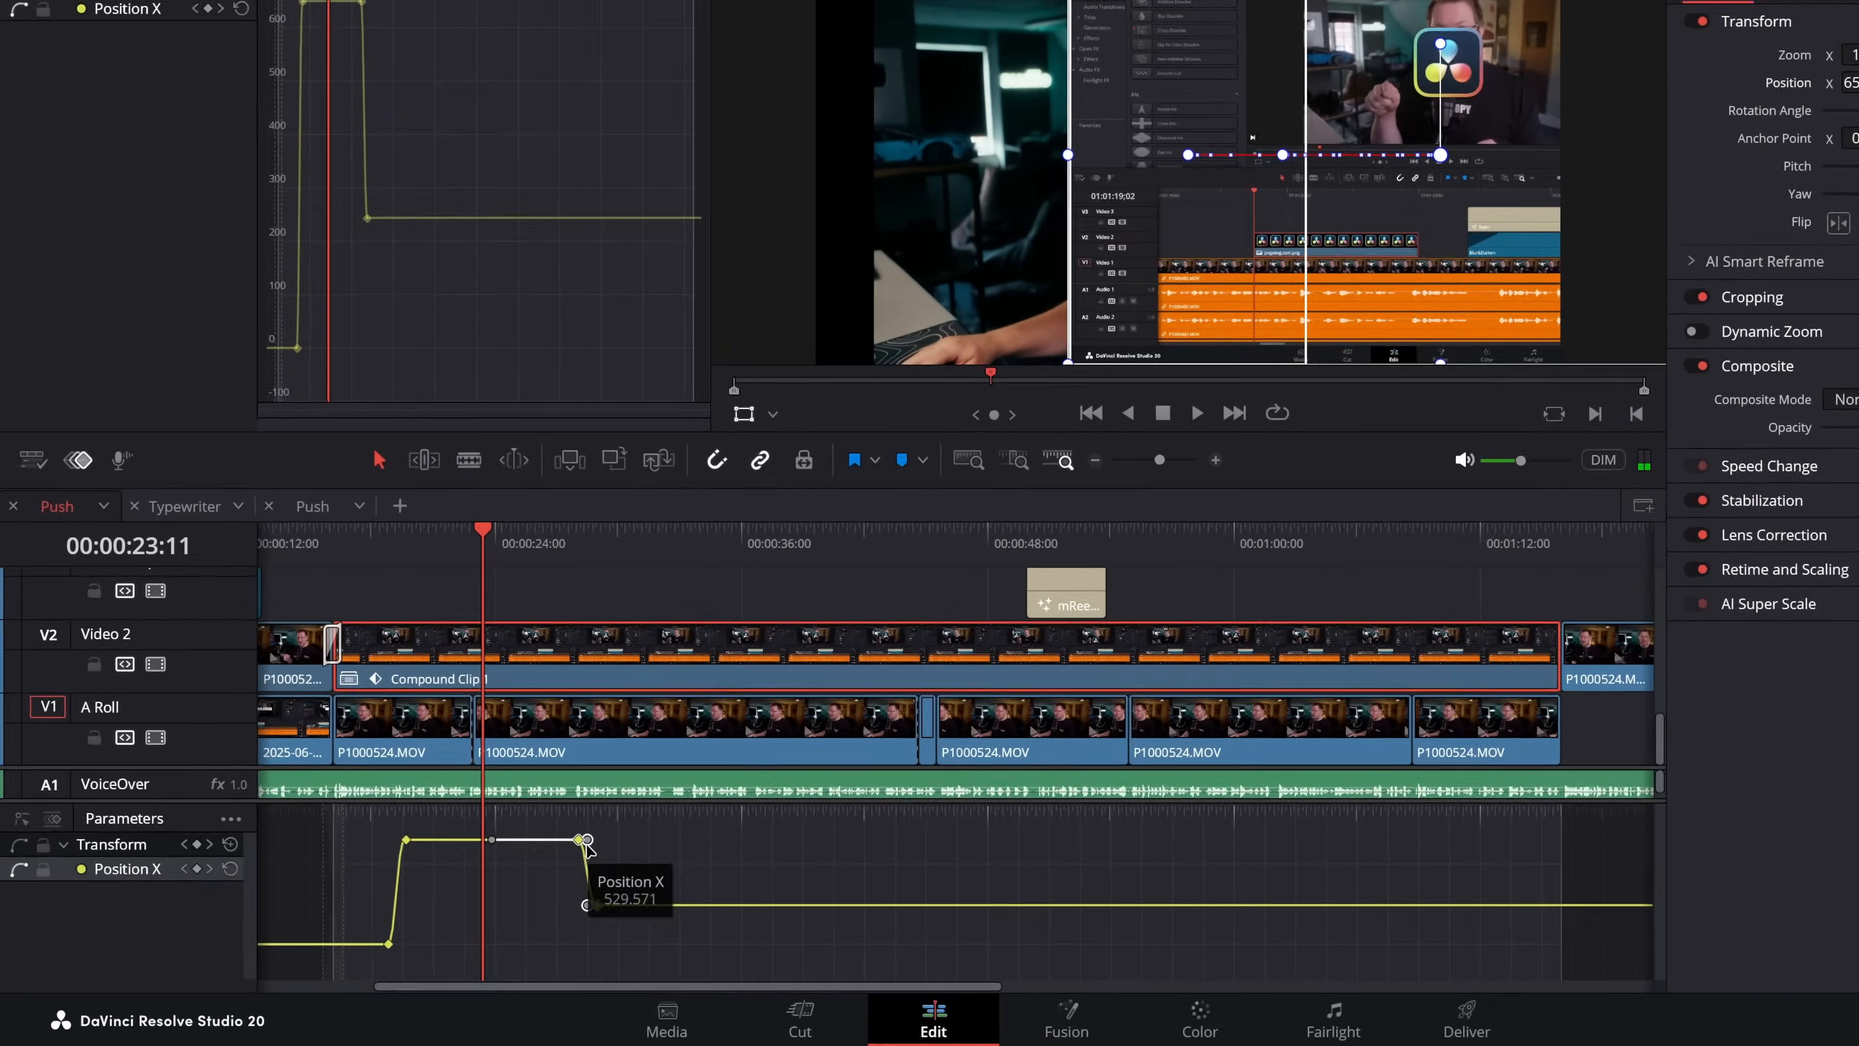
Step: Stretch the easing of the second Position X move and shift its end keyframe to 00:00:32:01
click(505, 866)
drag(709, 794, 804, 803)
mouse_move(729, 876)
mouse_down()
mouse_move(844, 884)
mouse_move(736, 882)
mouse_move(759, 880)
mouse_up()
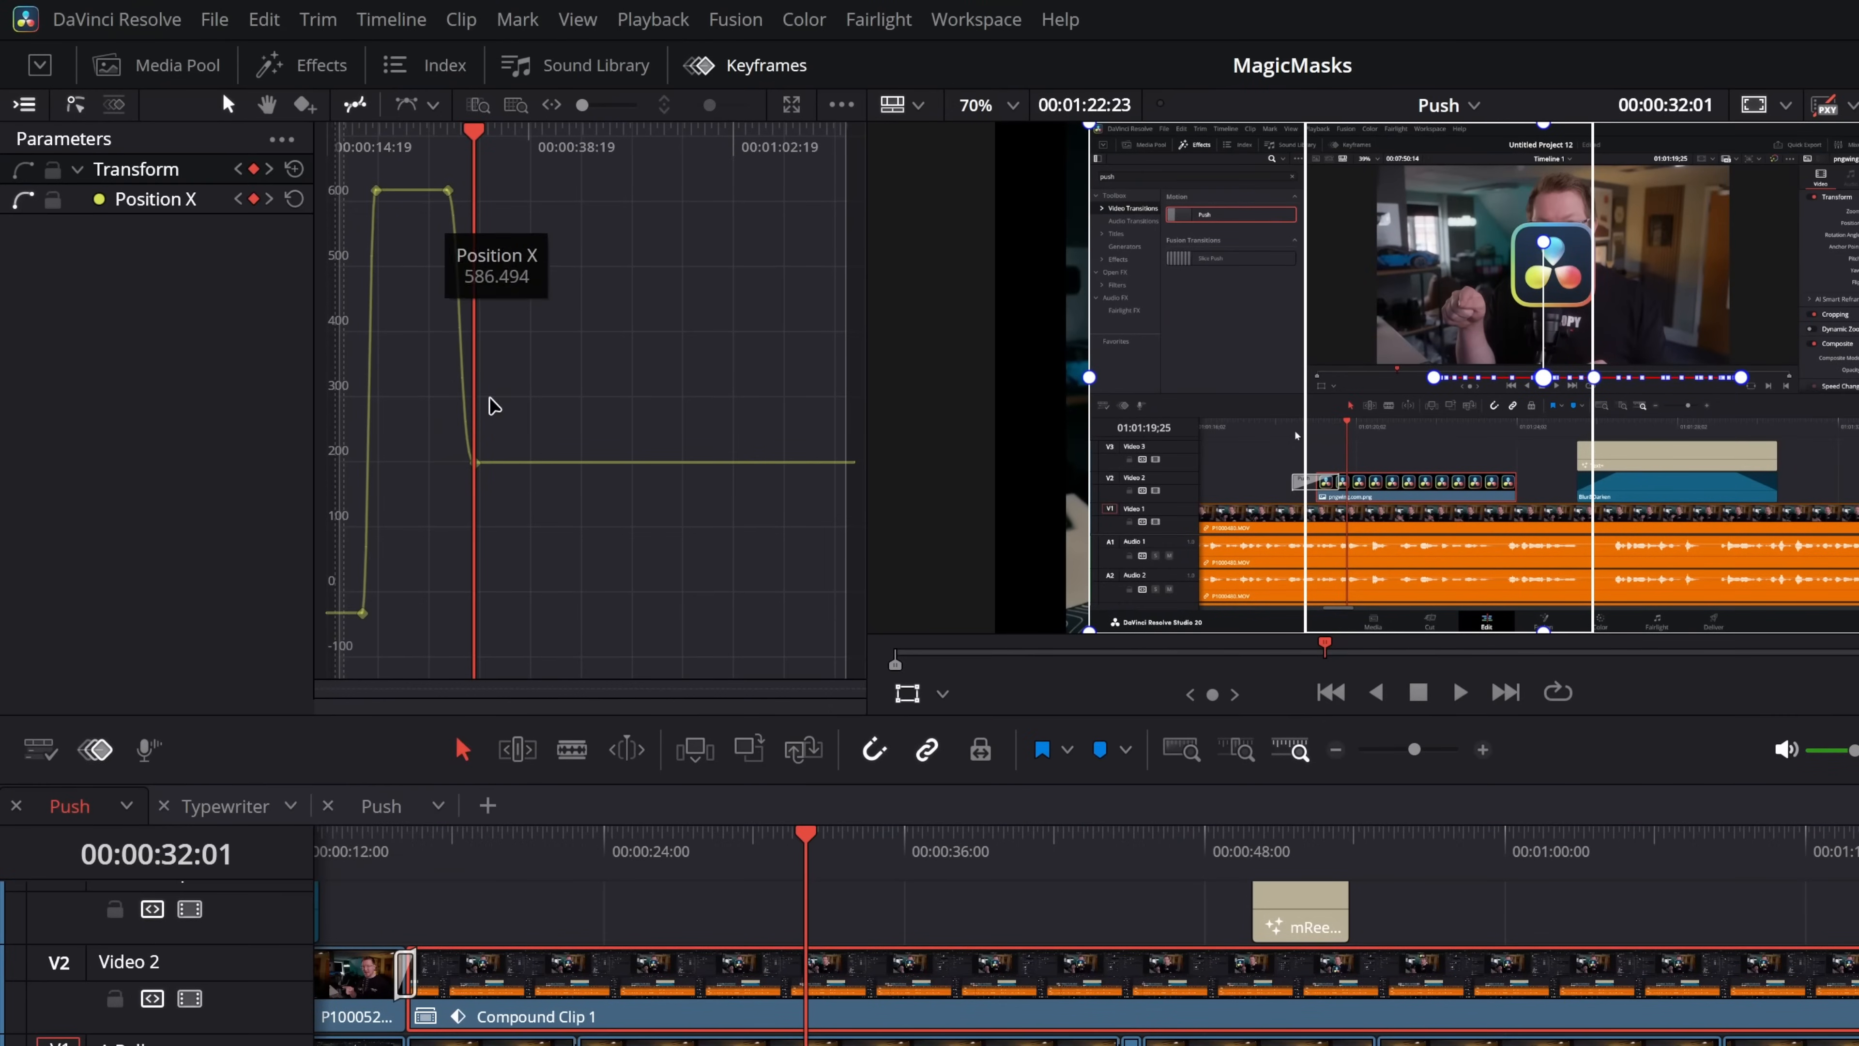
Step: Open the Keyframe Editor as a floating window and widen it over the viewer
click(738, 68)
click(739, 74)
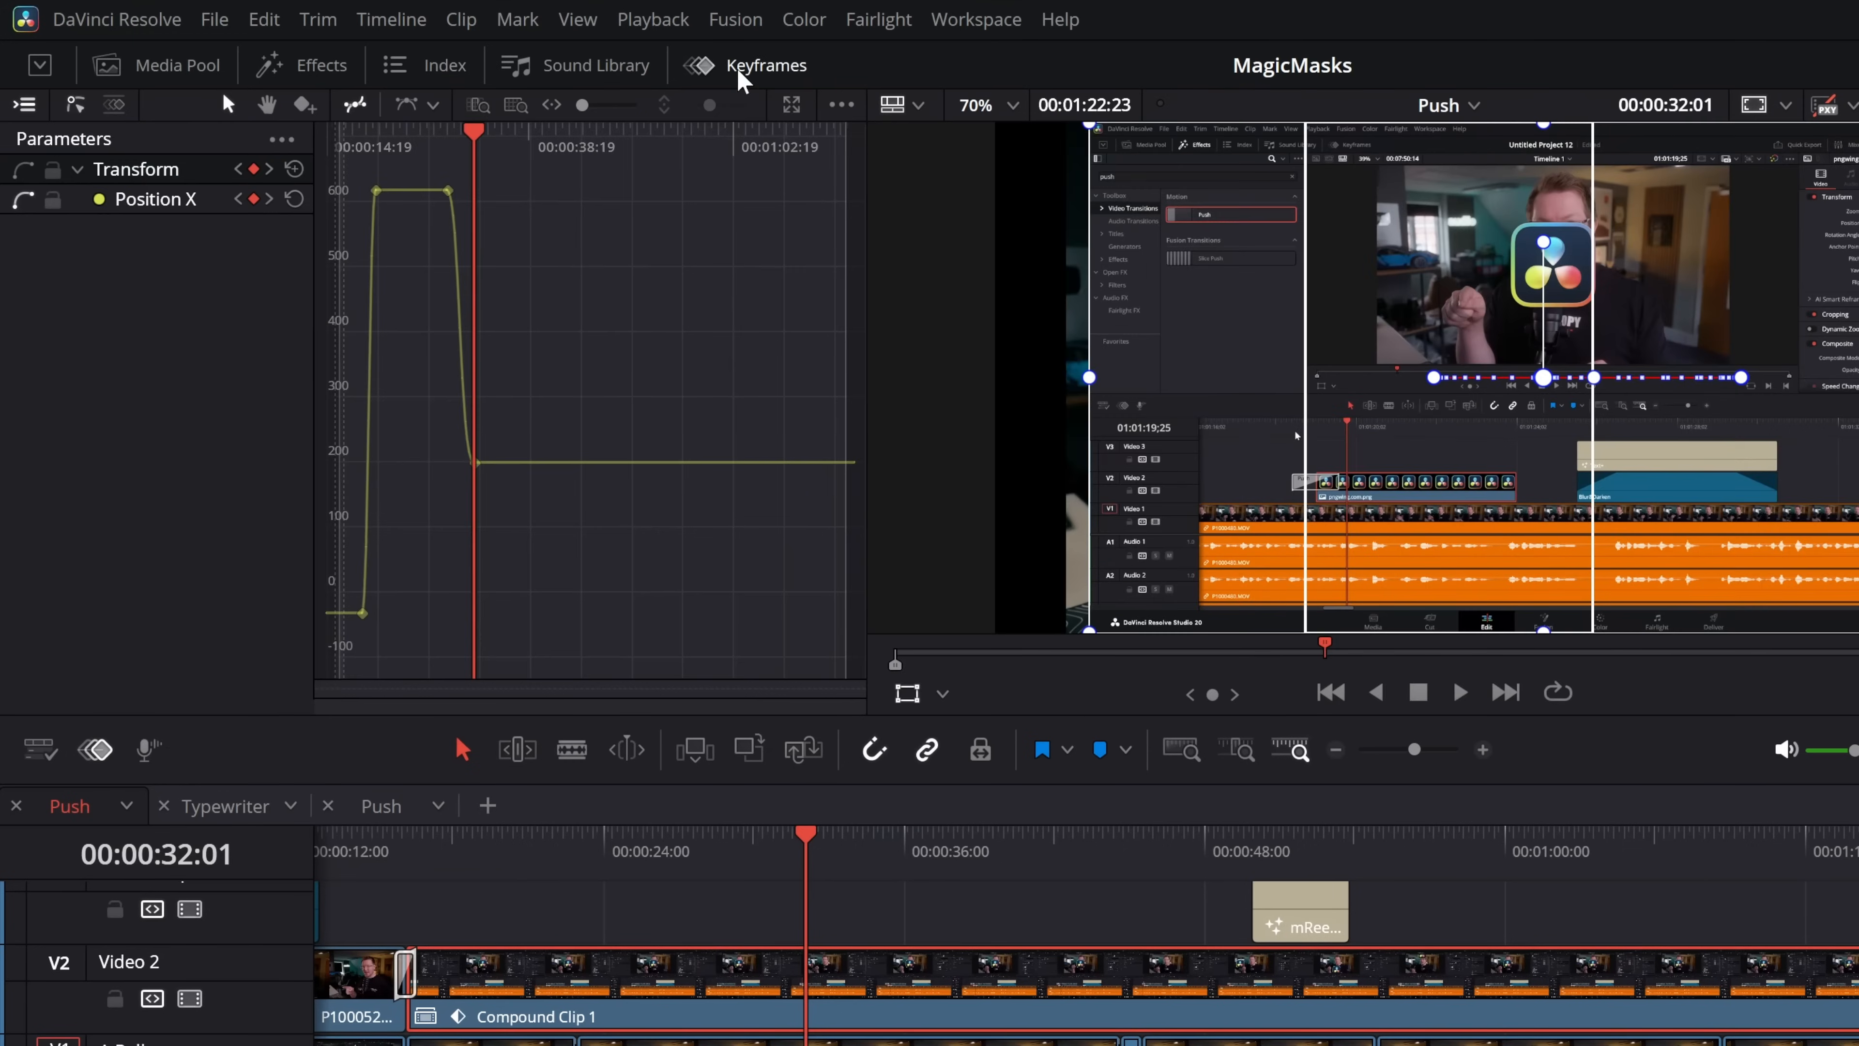
click(788, 109)
drag(1310, 359, 722, 258)
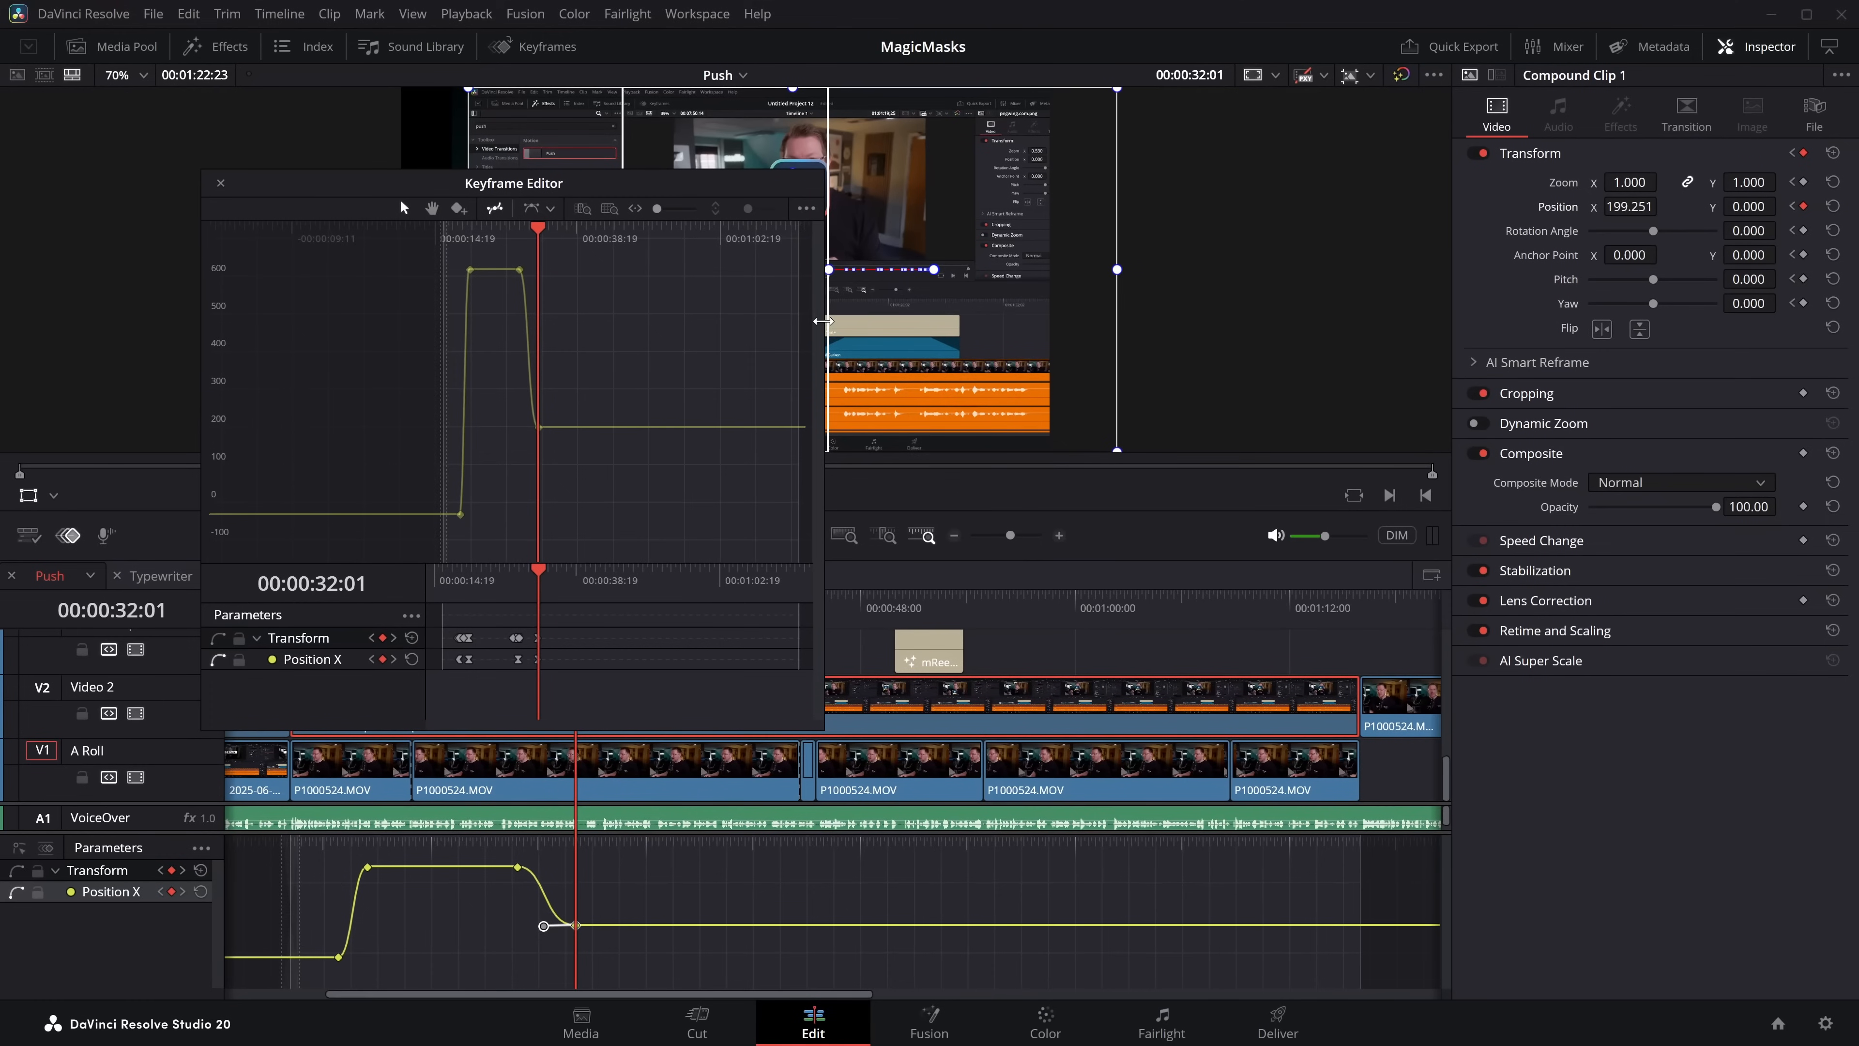
drag(822, 321, 1294, 343)
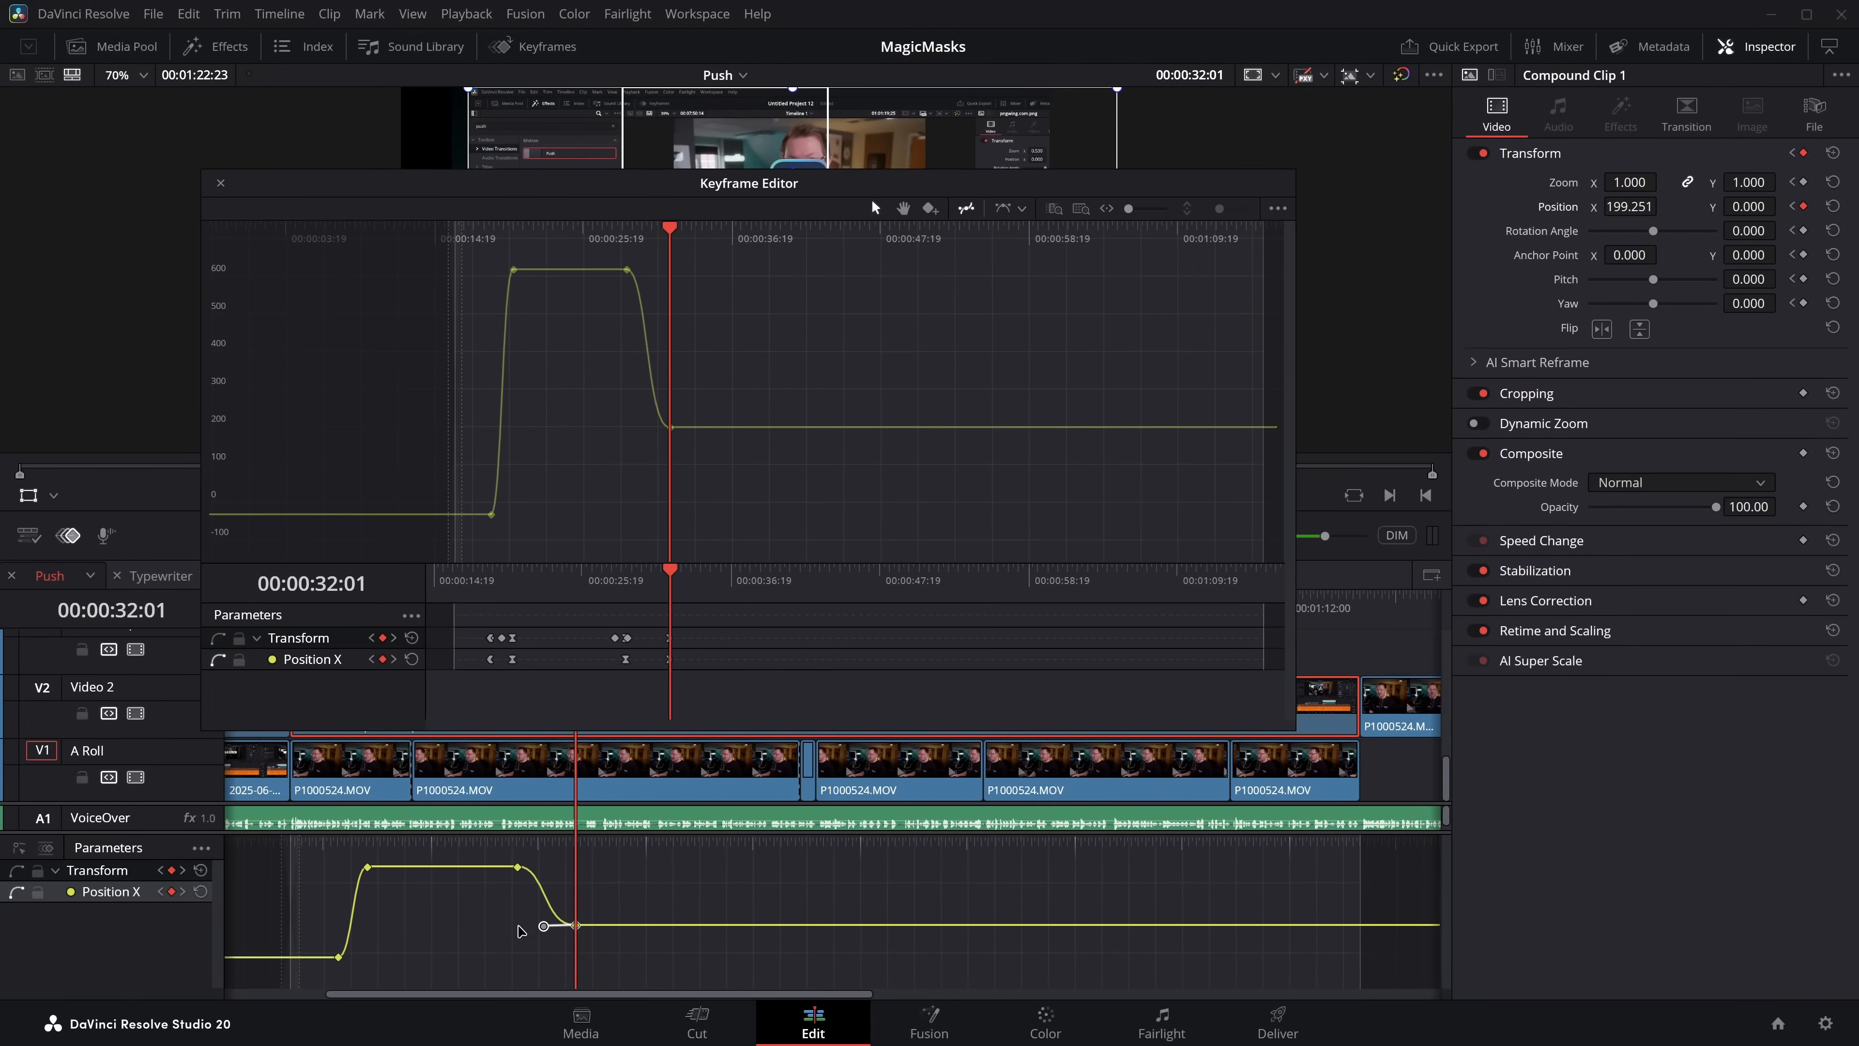
click(447, 922)
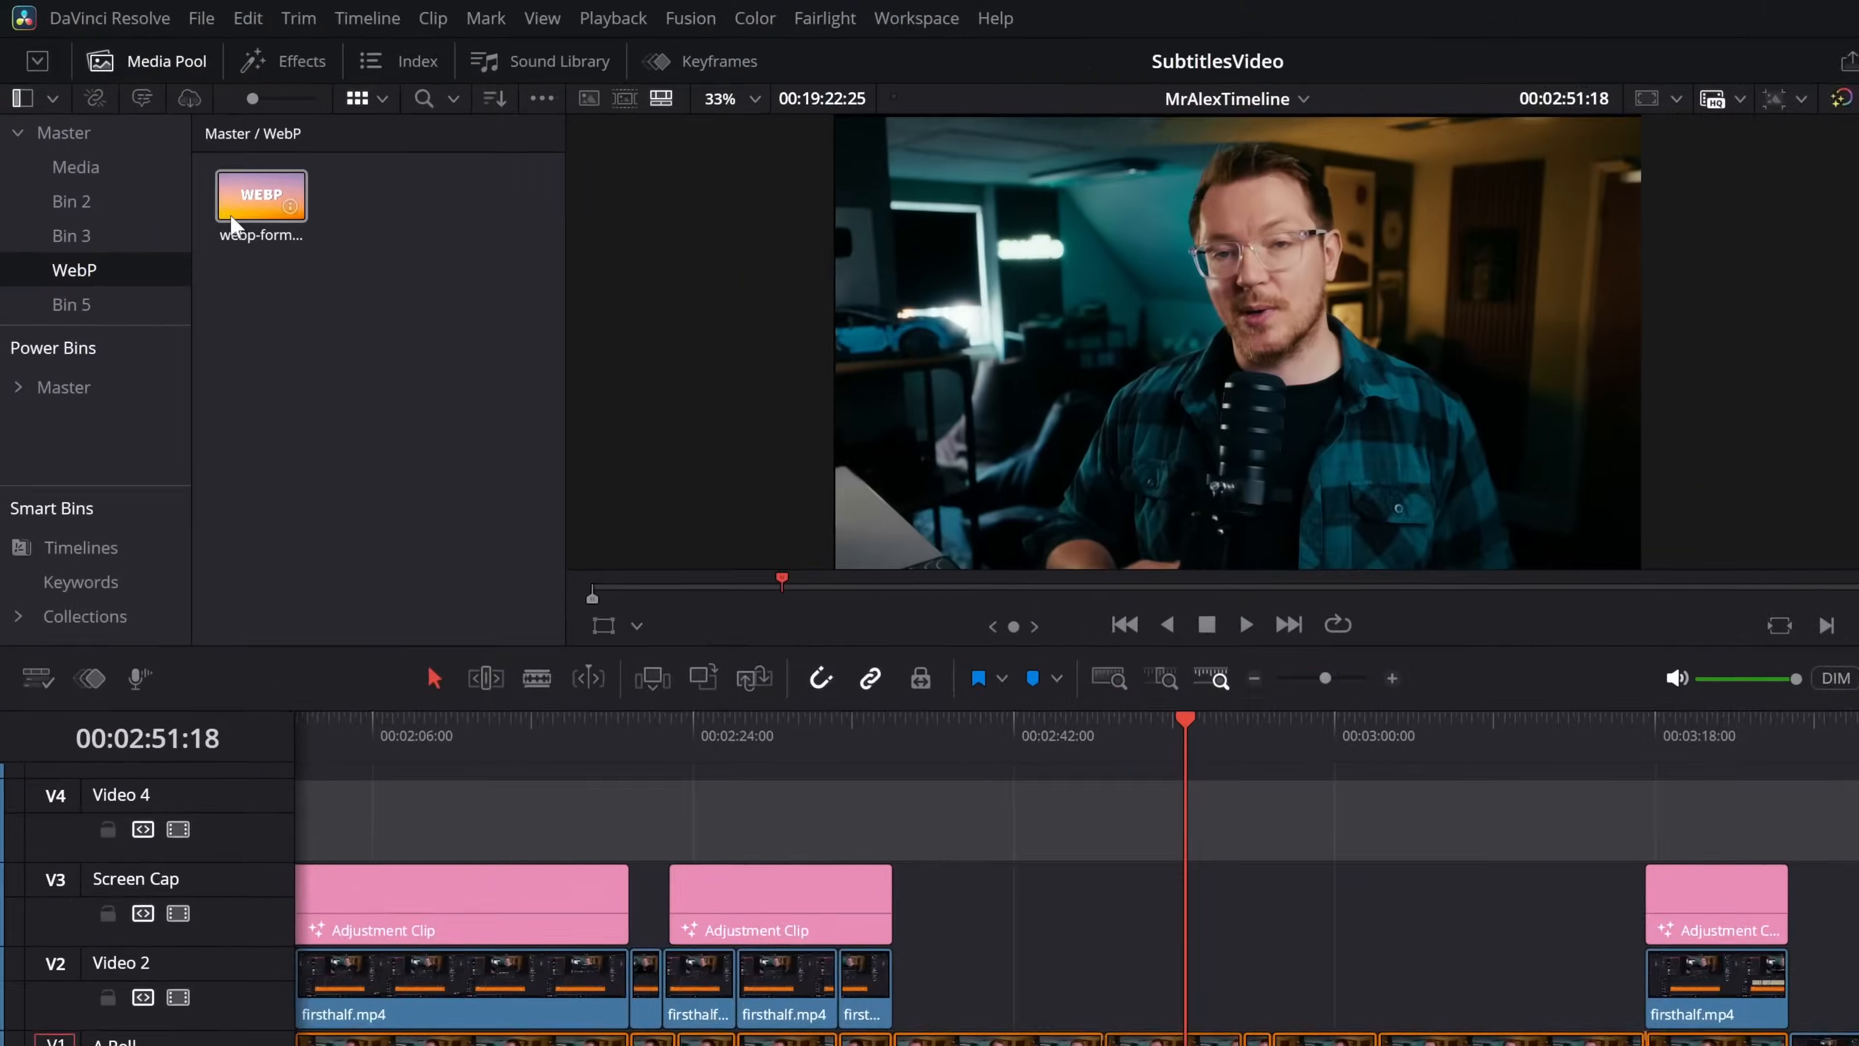
Step: Preview webp-format.webp from the WebP bin and place it on the Video 2 track just before the playhead
click(275, 209)
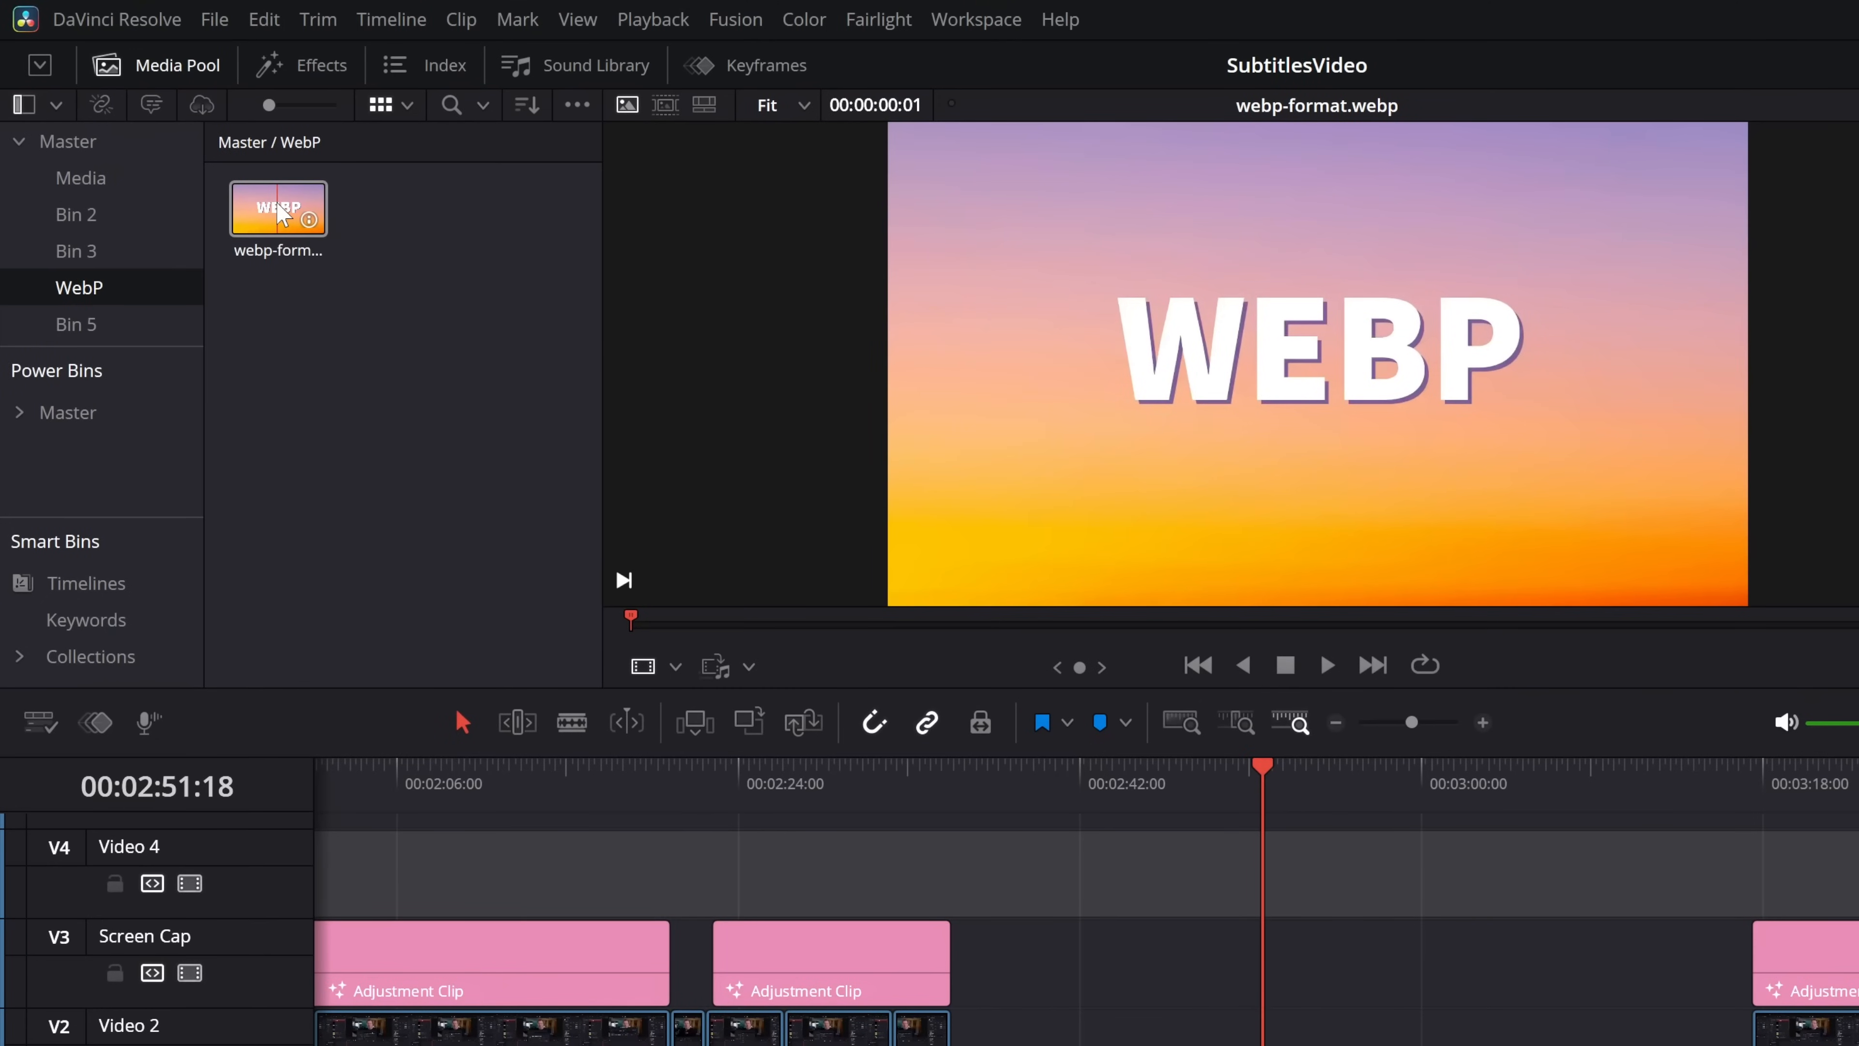
drag(277, 205, 1201, 1043)
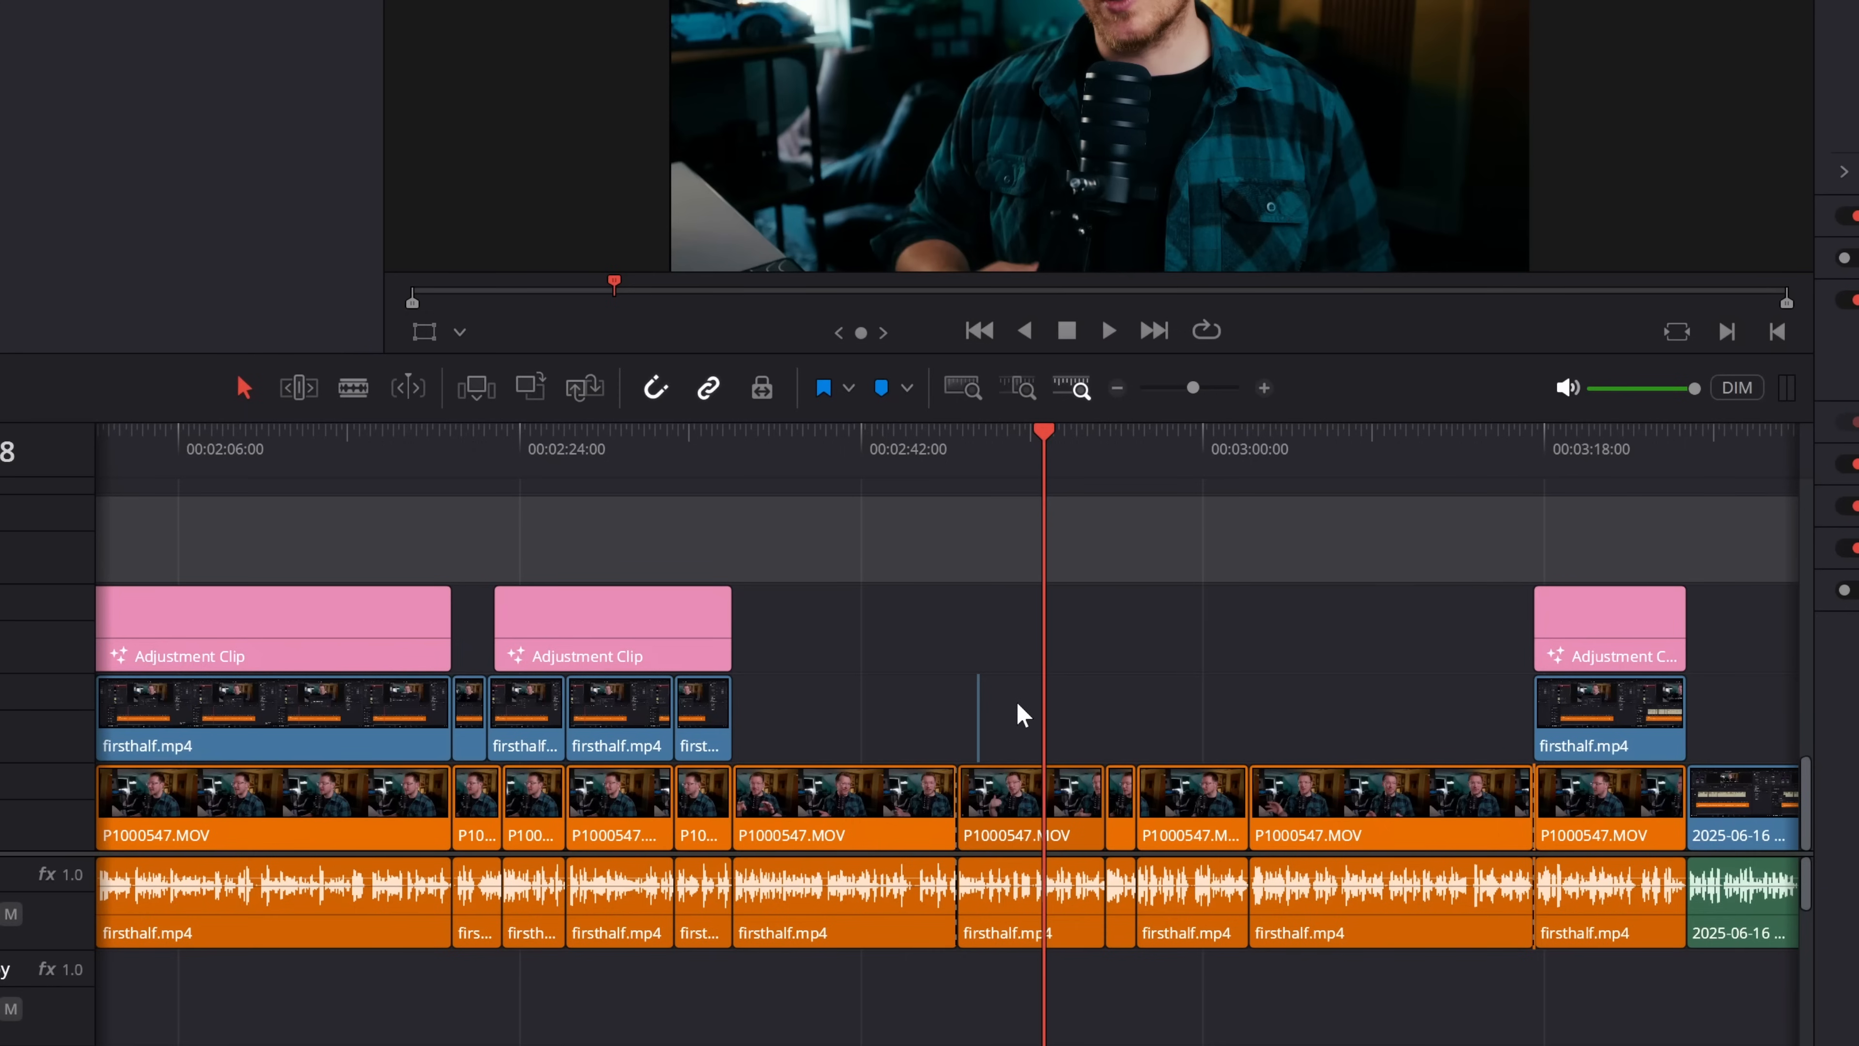
Step: Select the one-frame webp-format.webp clip on Video 2 and set its duration to 15 seconds
drag(907, 645, 1028, 748)
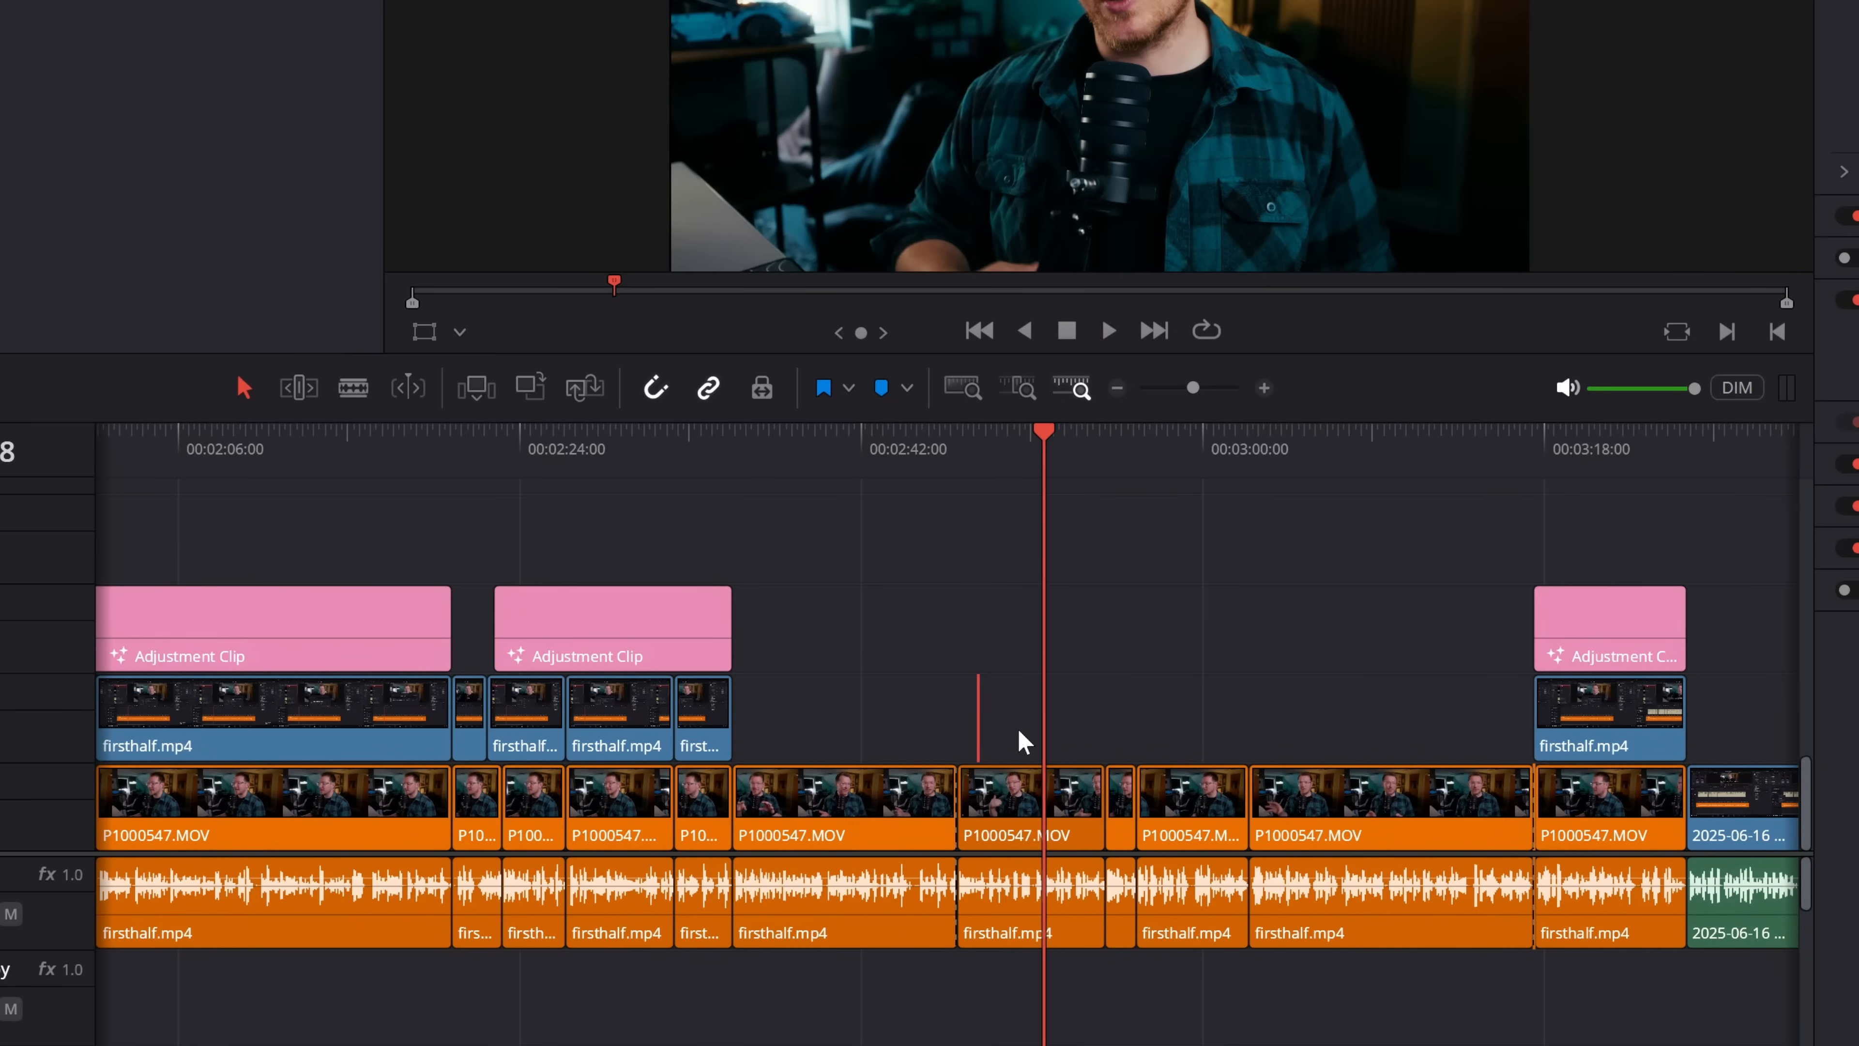
key(ctrl+d)
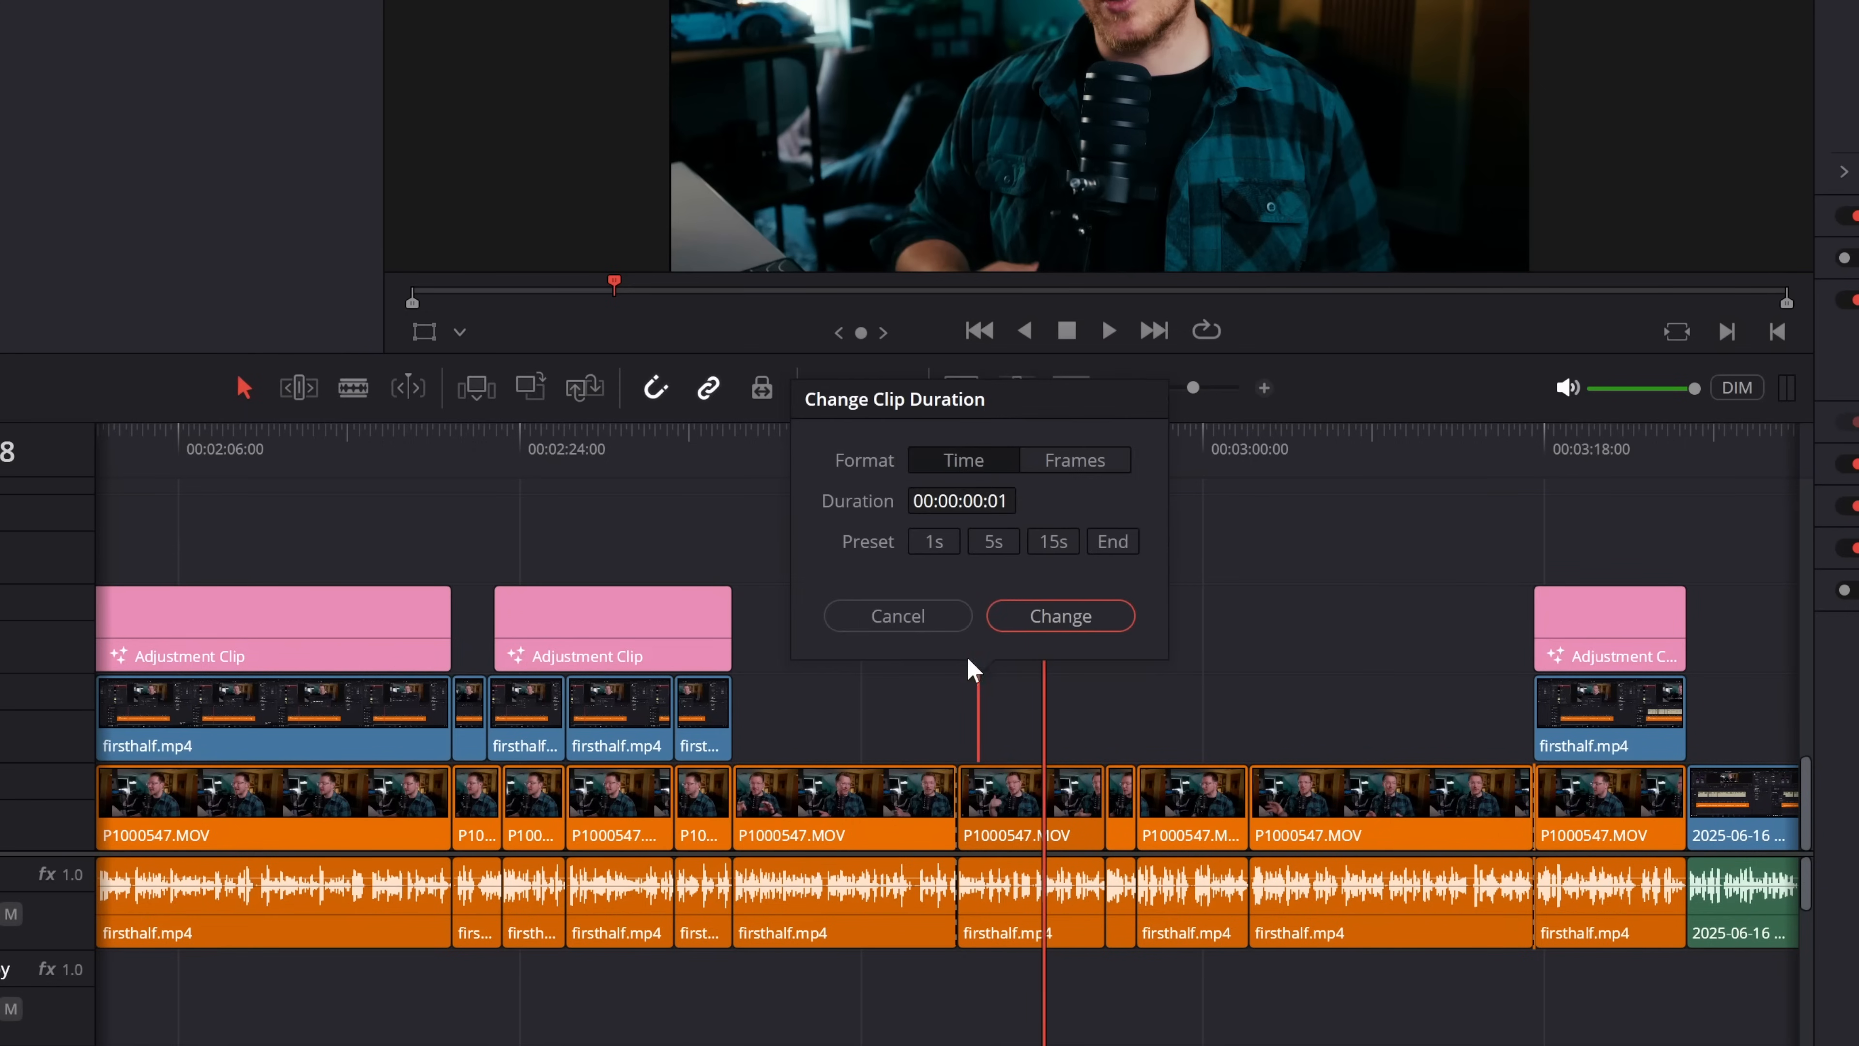
click(1057, 542)
click(1065, 614)
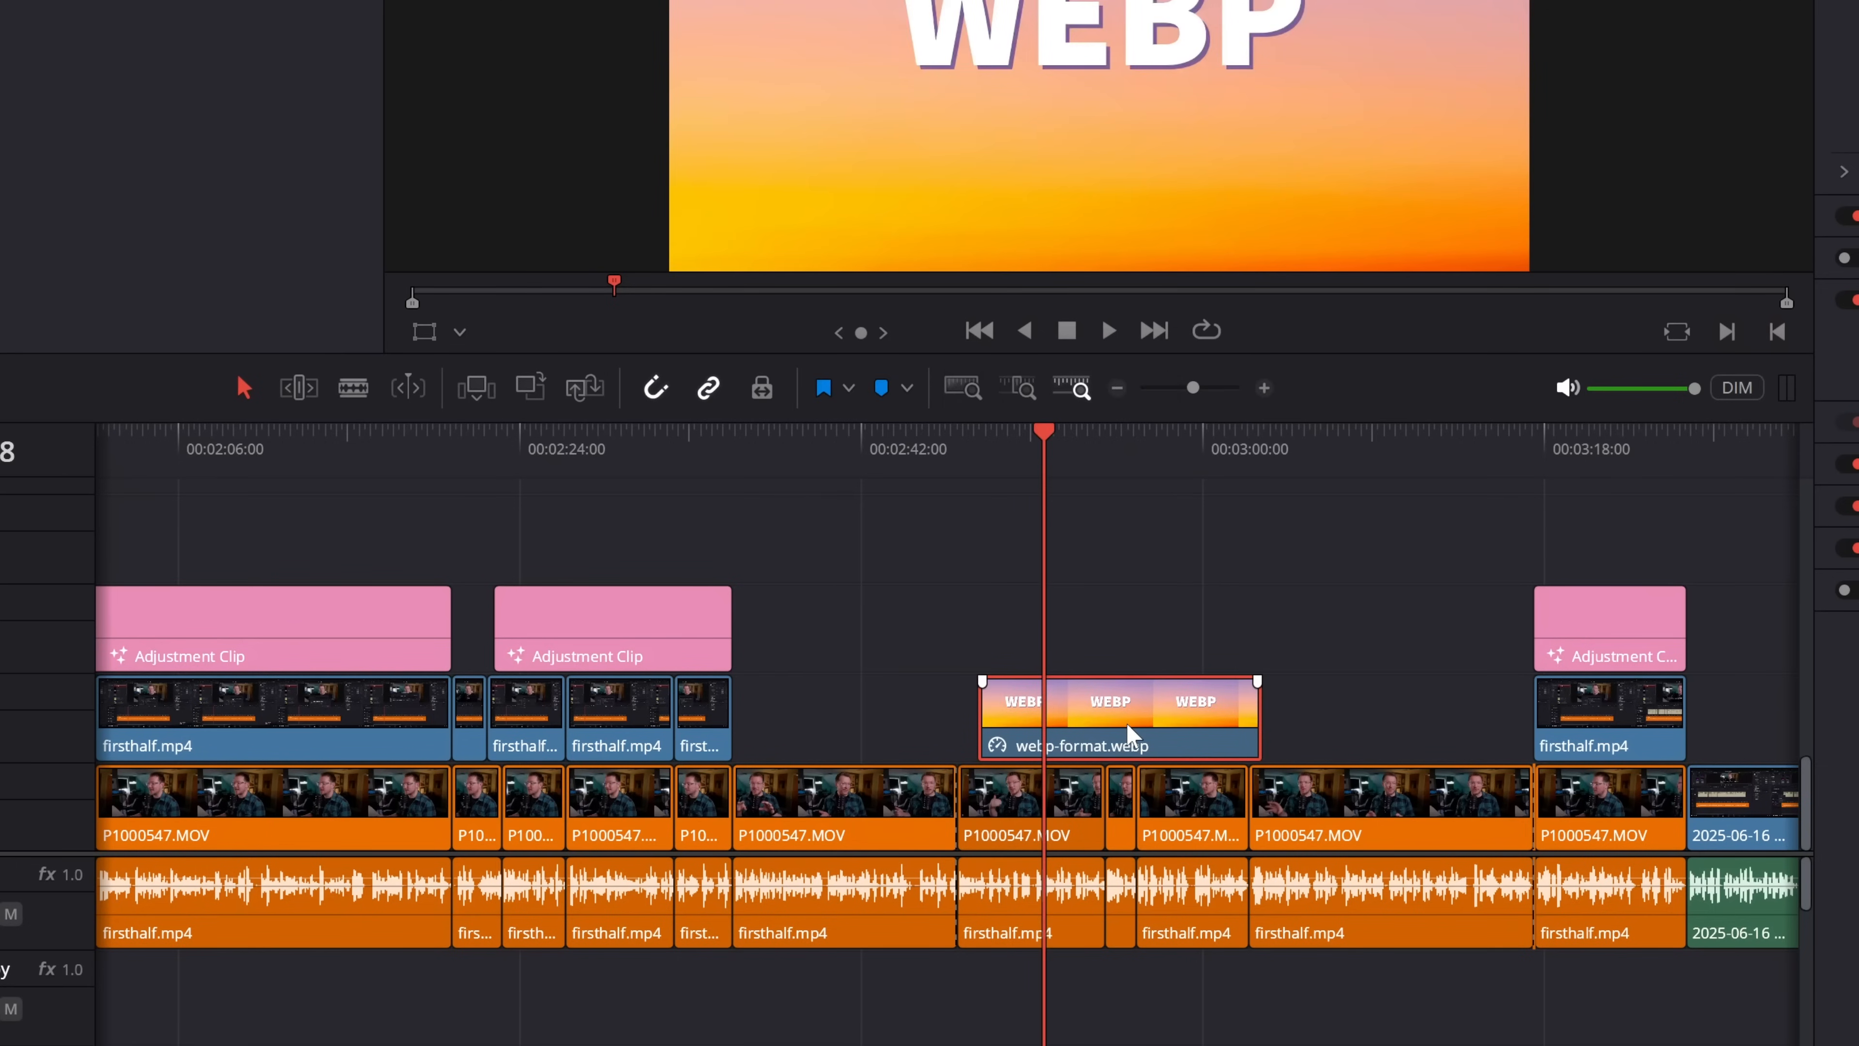
Step: Delete the stretched WebP clip and add webp-format.webp at 00:02:51:18 using the viewer's Place on Top edit option
key(Delete)
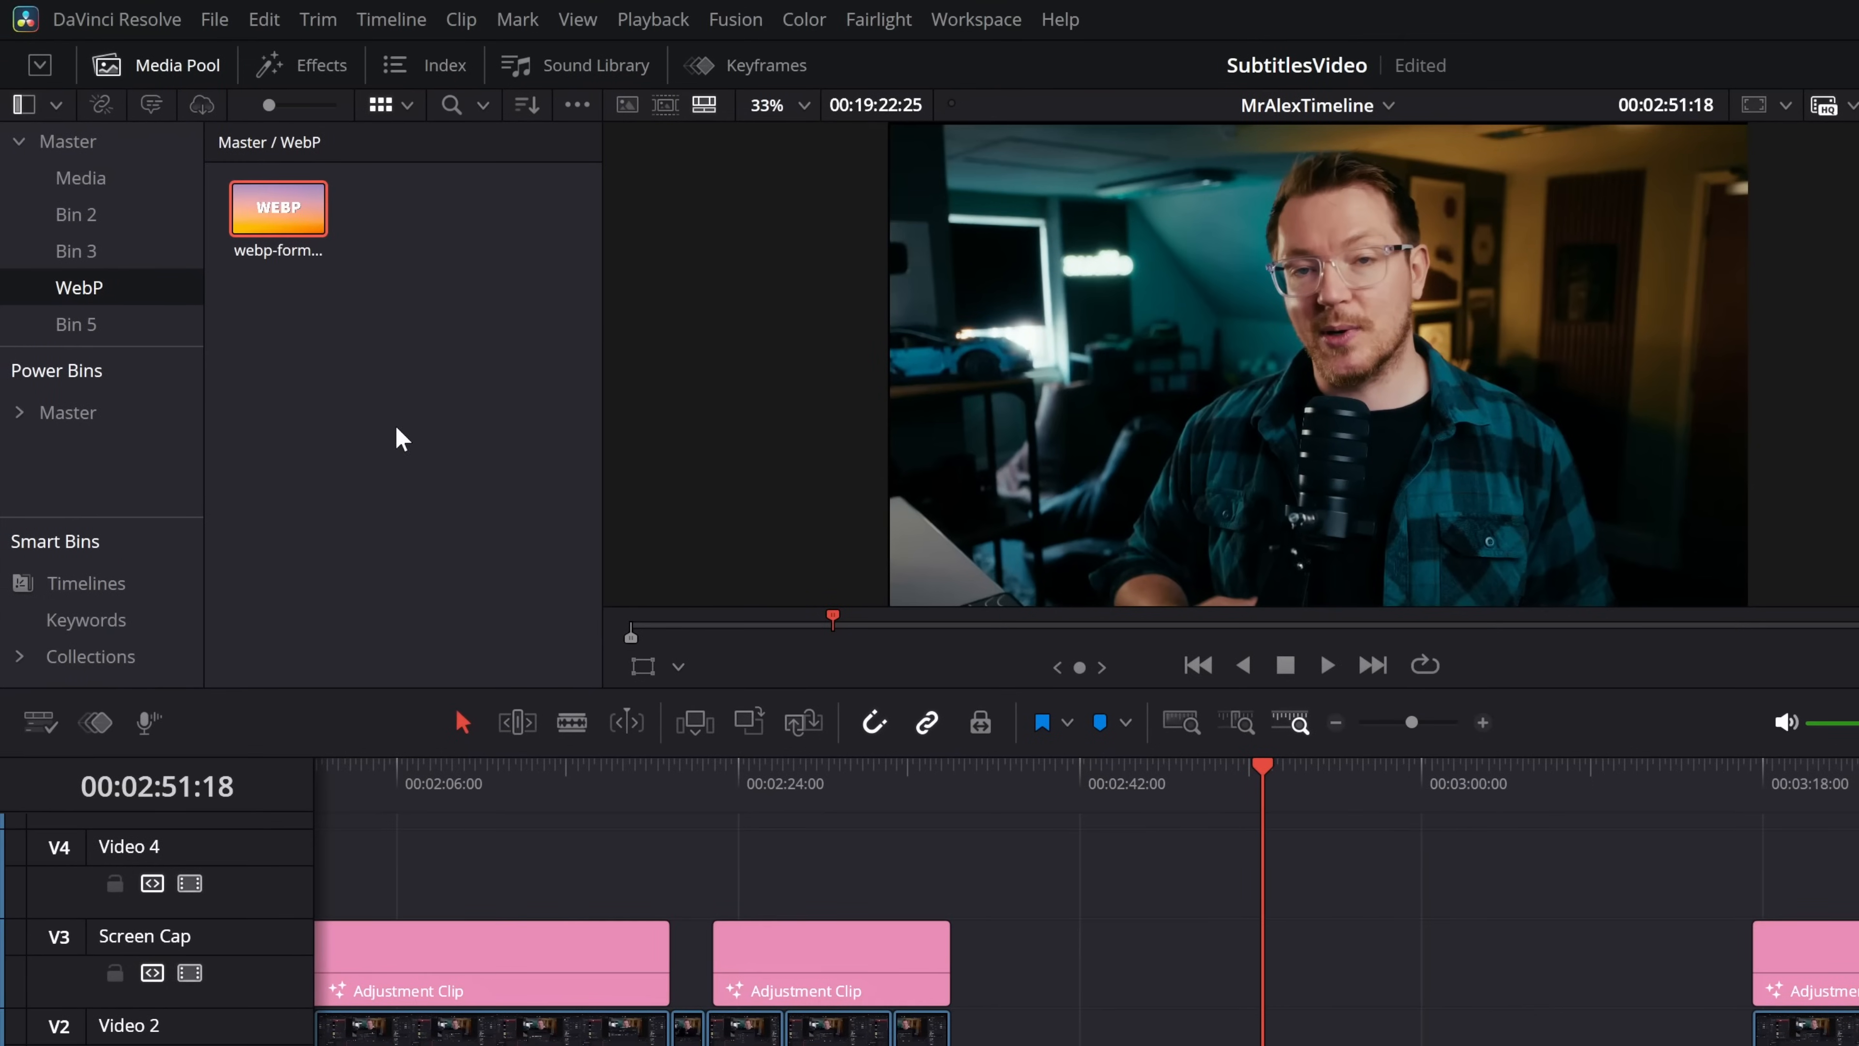
drag(278, 209, 1426, 258)
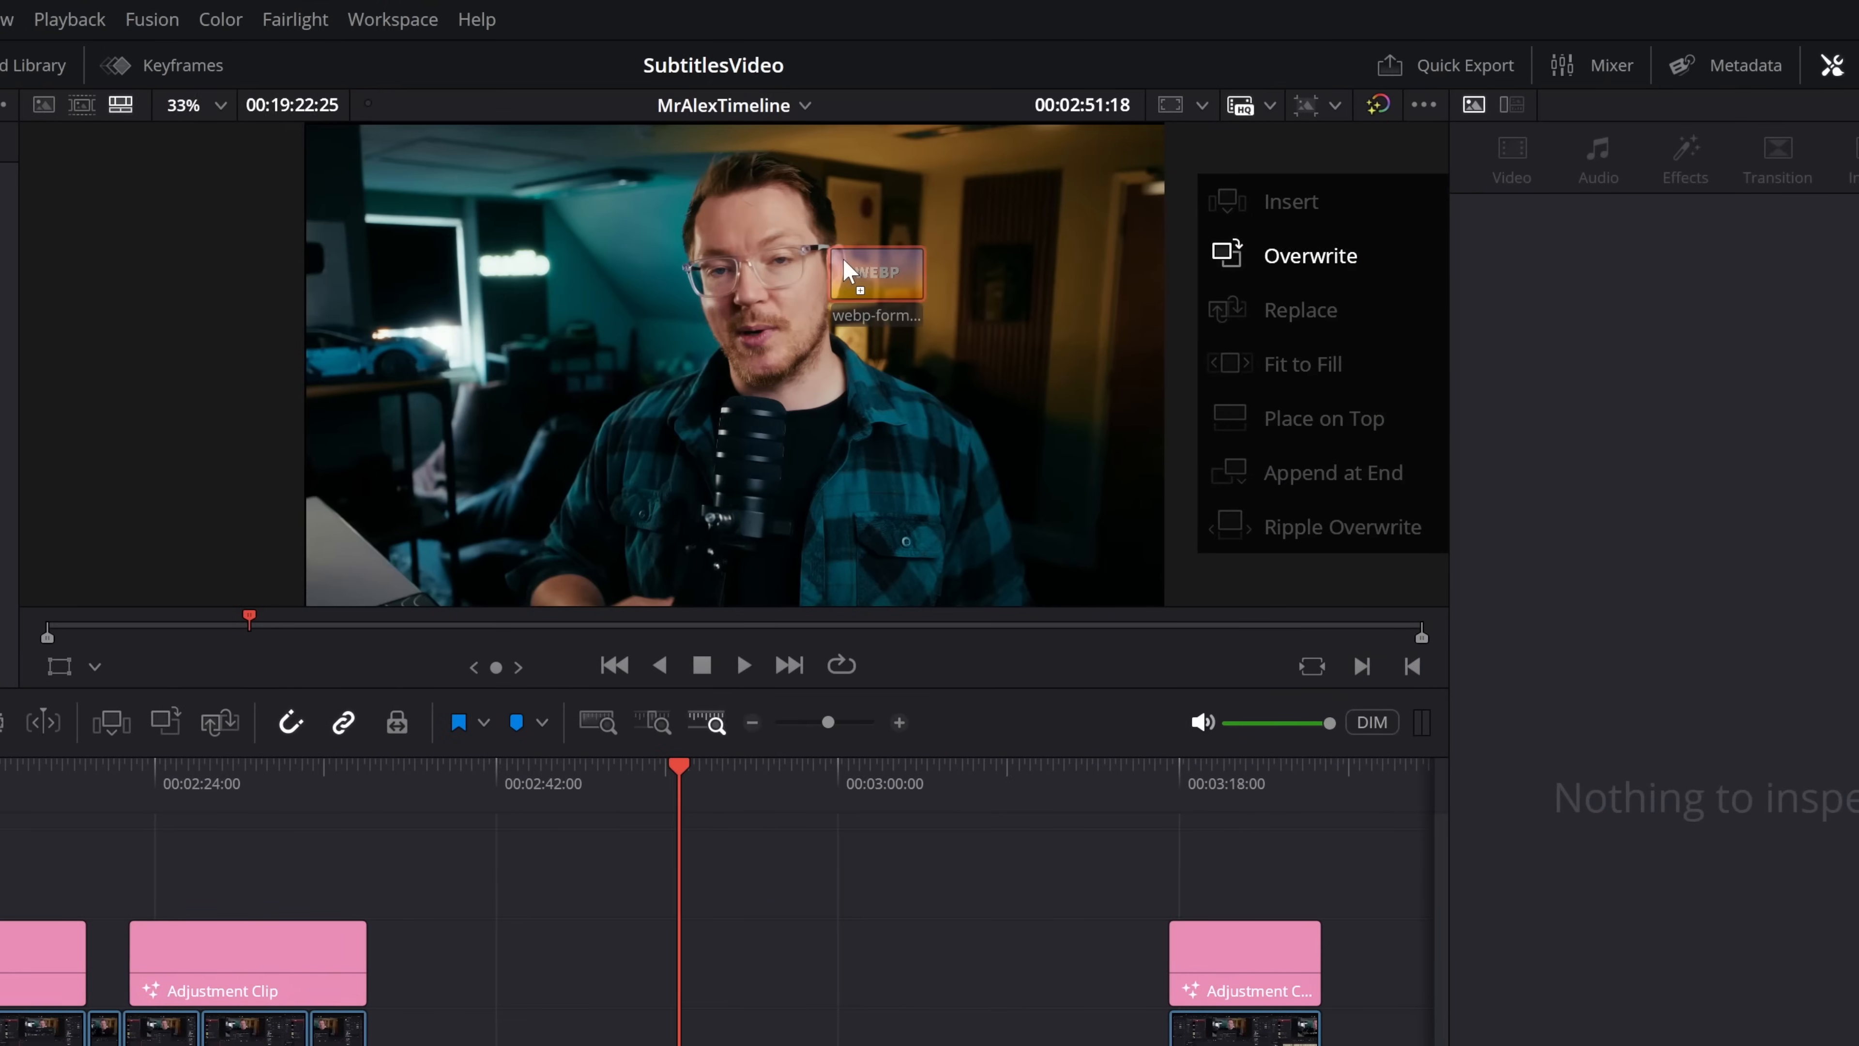
drag(842, 258, 1321, 421)
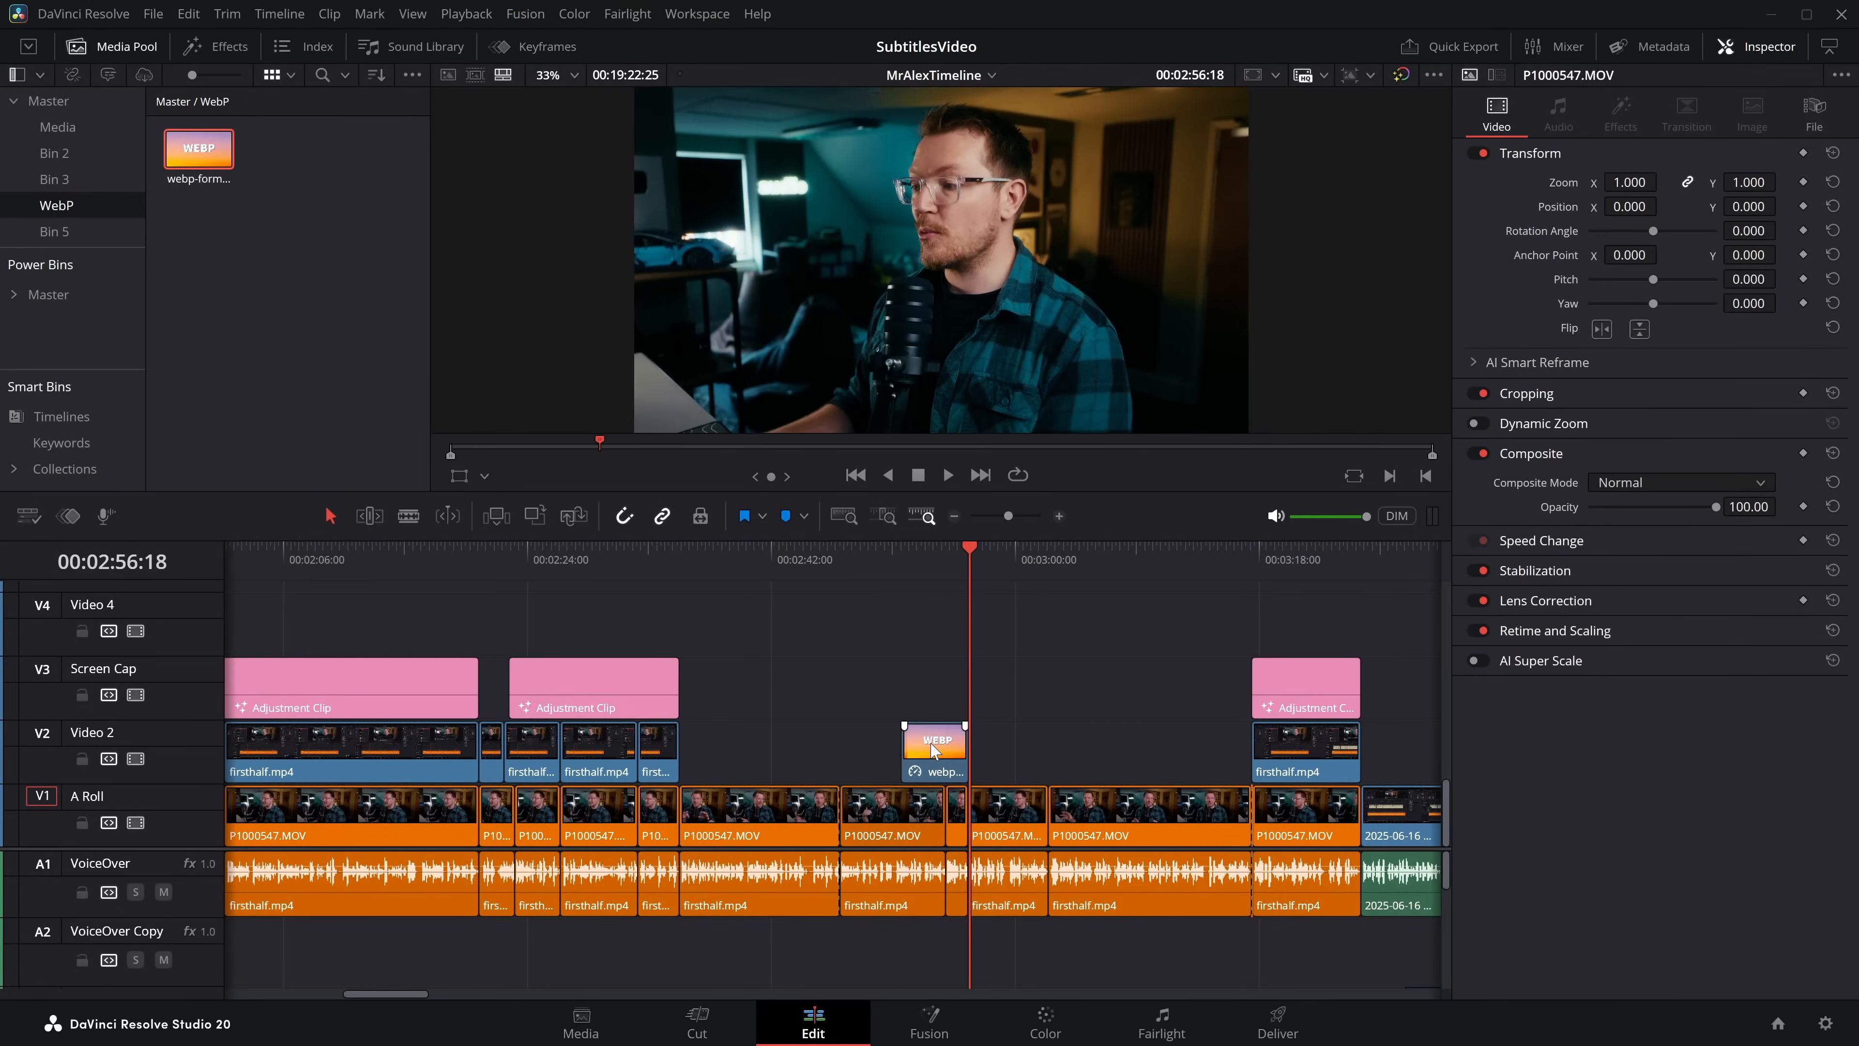
Step: Delete the WebP clip from Video 2 and place webp-format.webp on top from the bin at playhead position 00:02:56:18
click(934, 728)
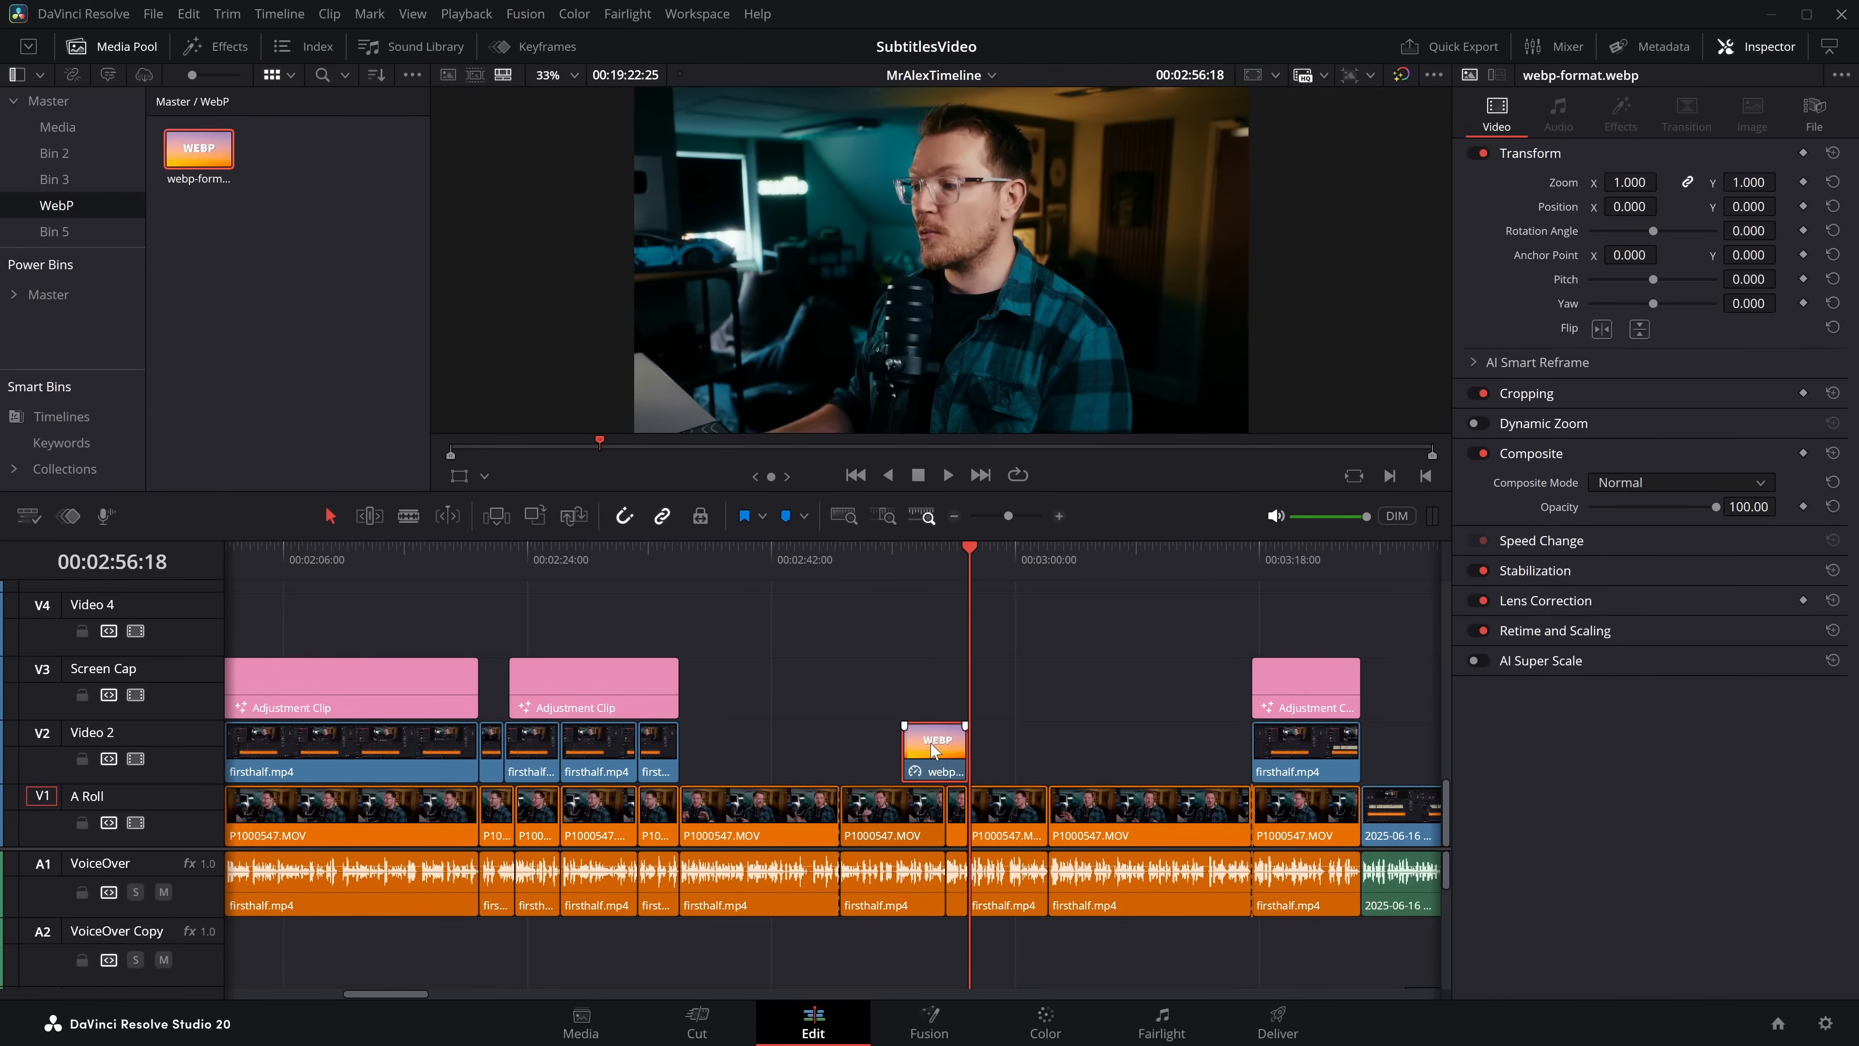
key(Delete)
click(196, 158)
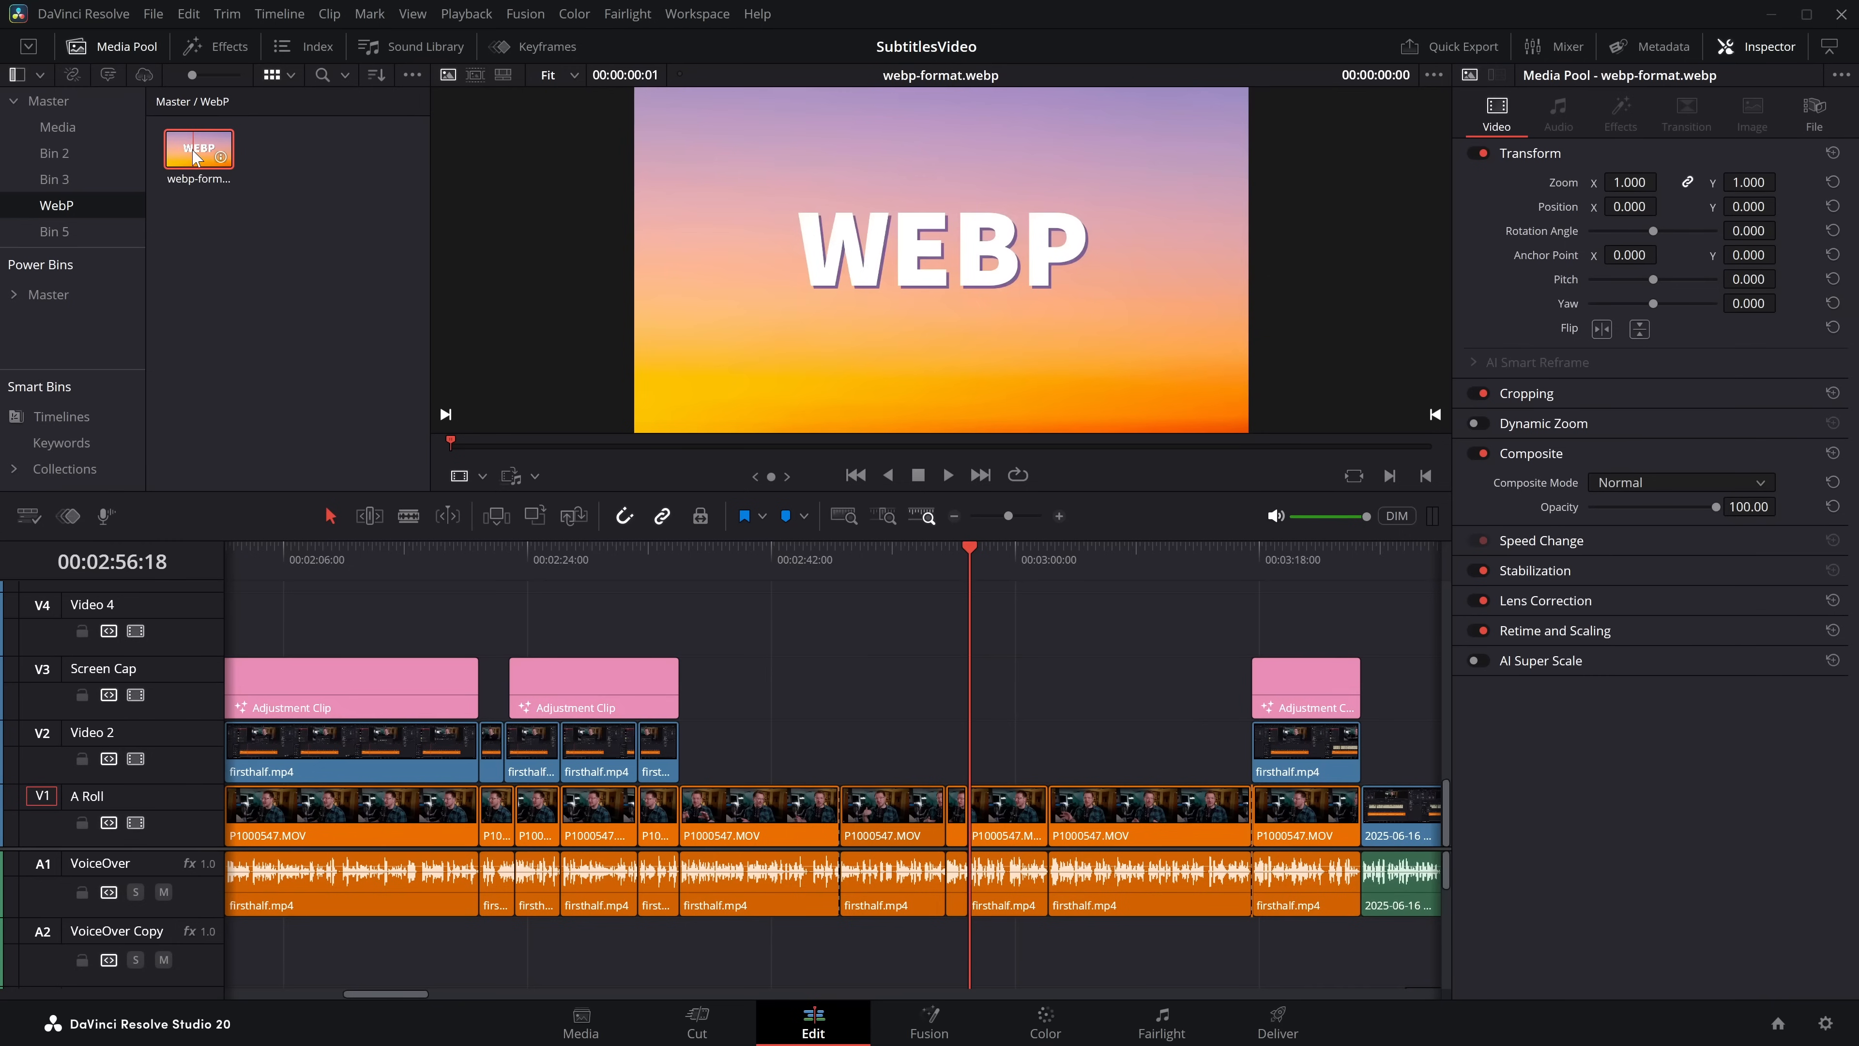
key(F12)
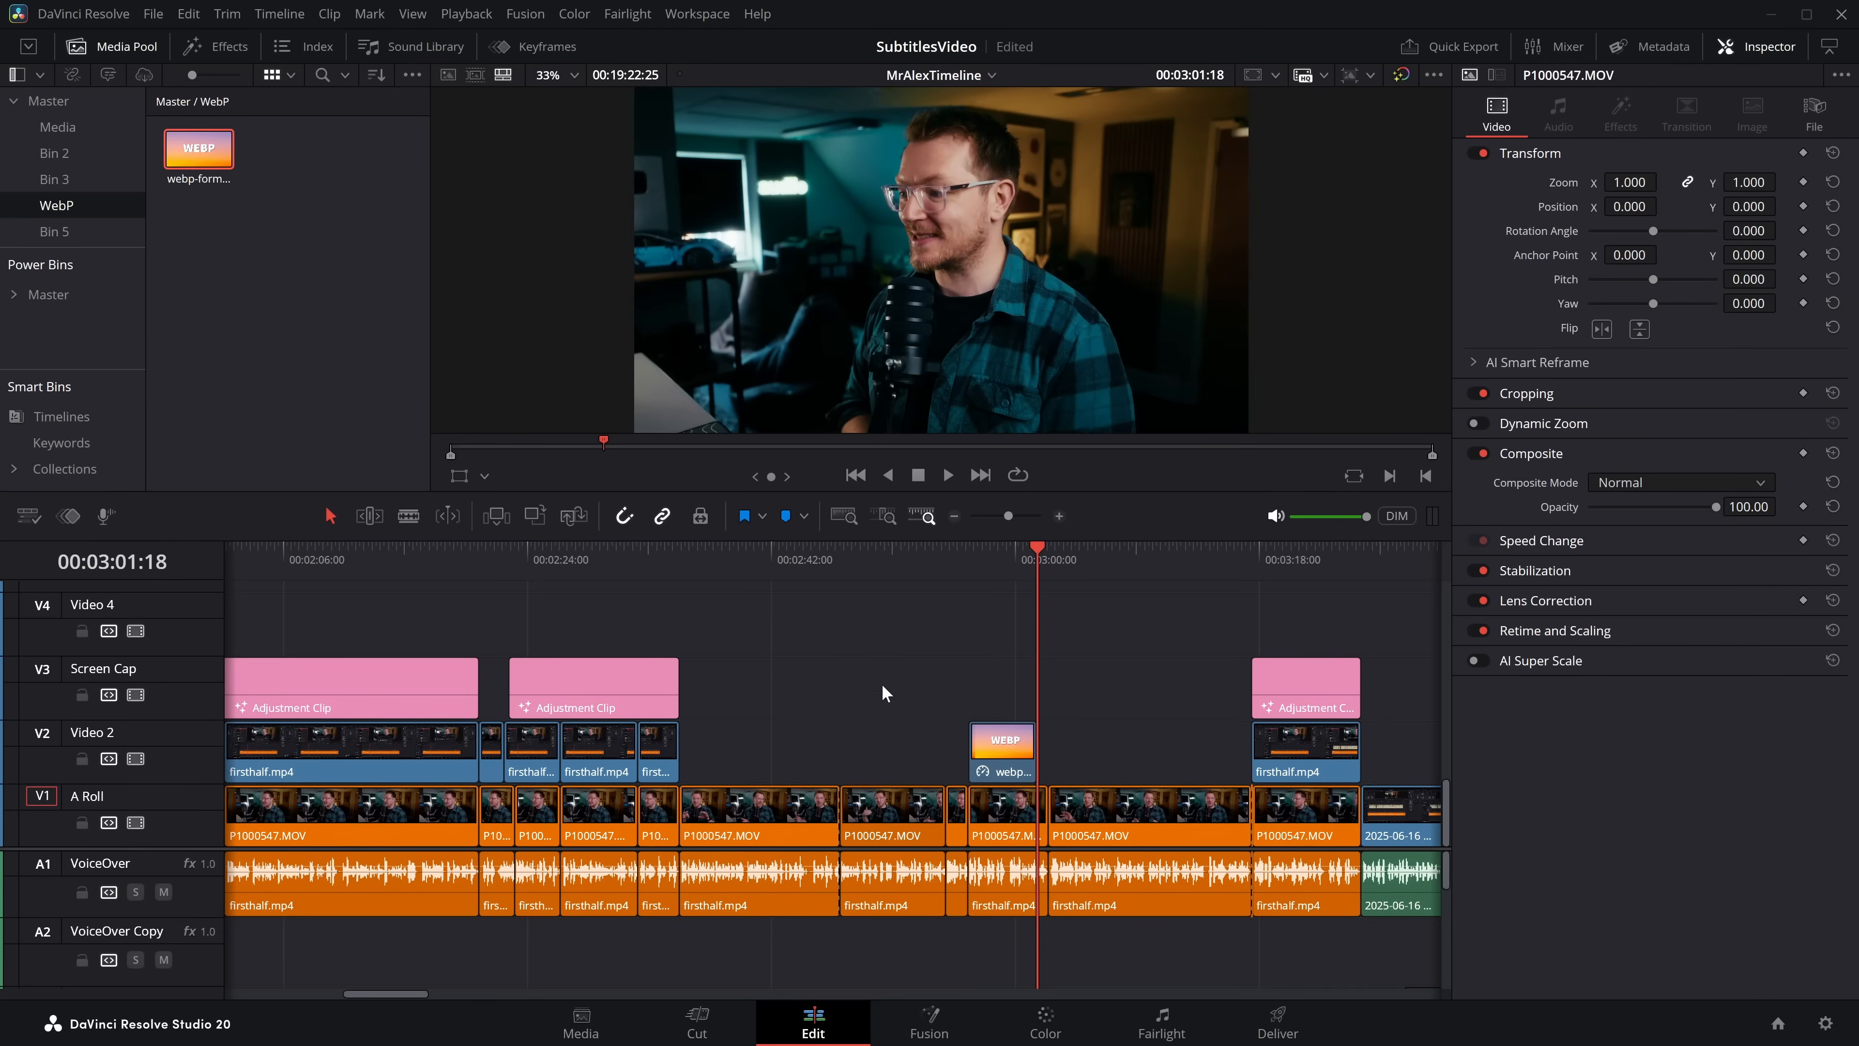
Step: Delete the placed WebP clip and add webp-format.webp from the bin directly onto the Video 2 track
drag(997, 763, 934, 759)
key(Delete)
drag(186, 156, 882, 766)
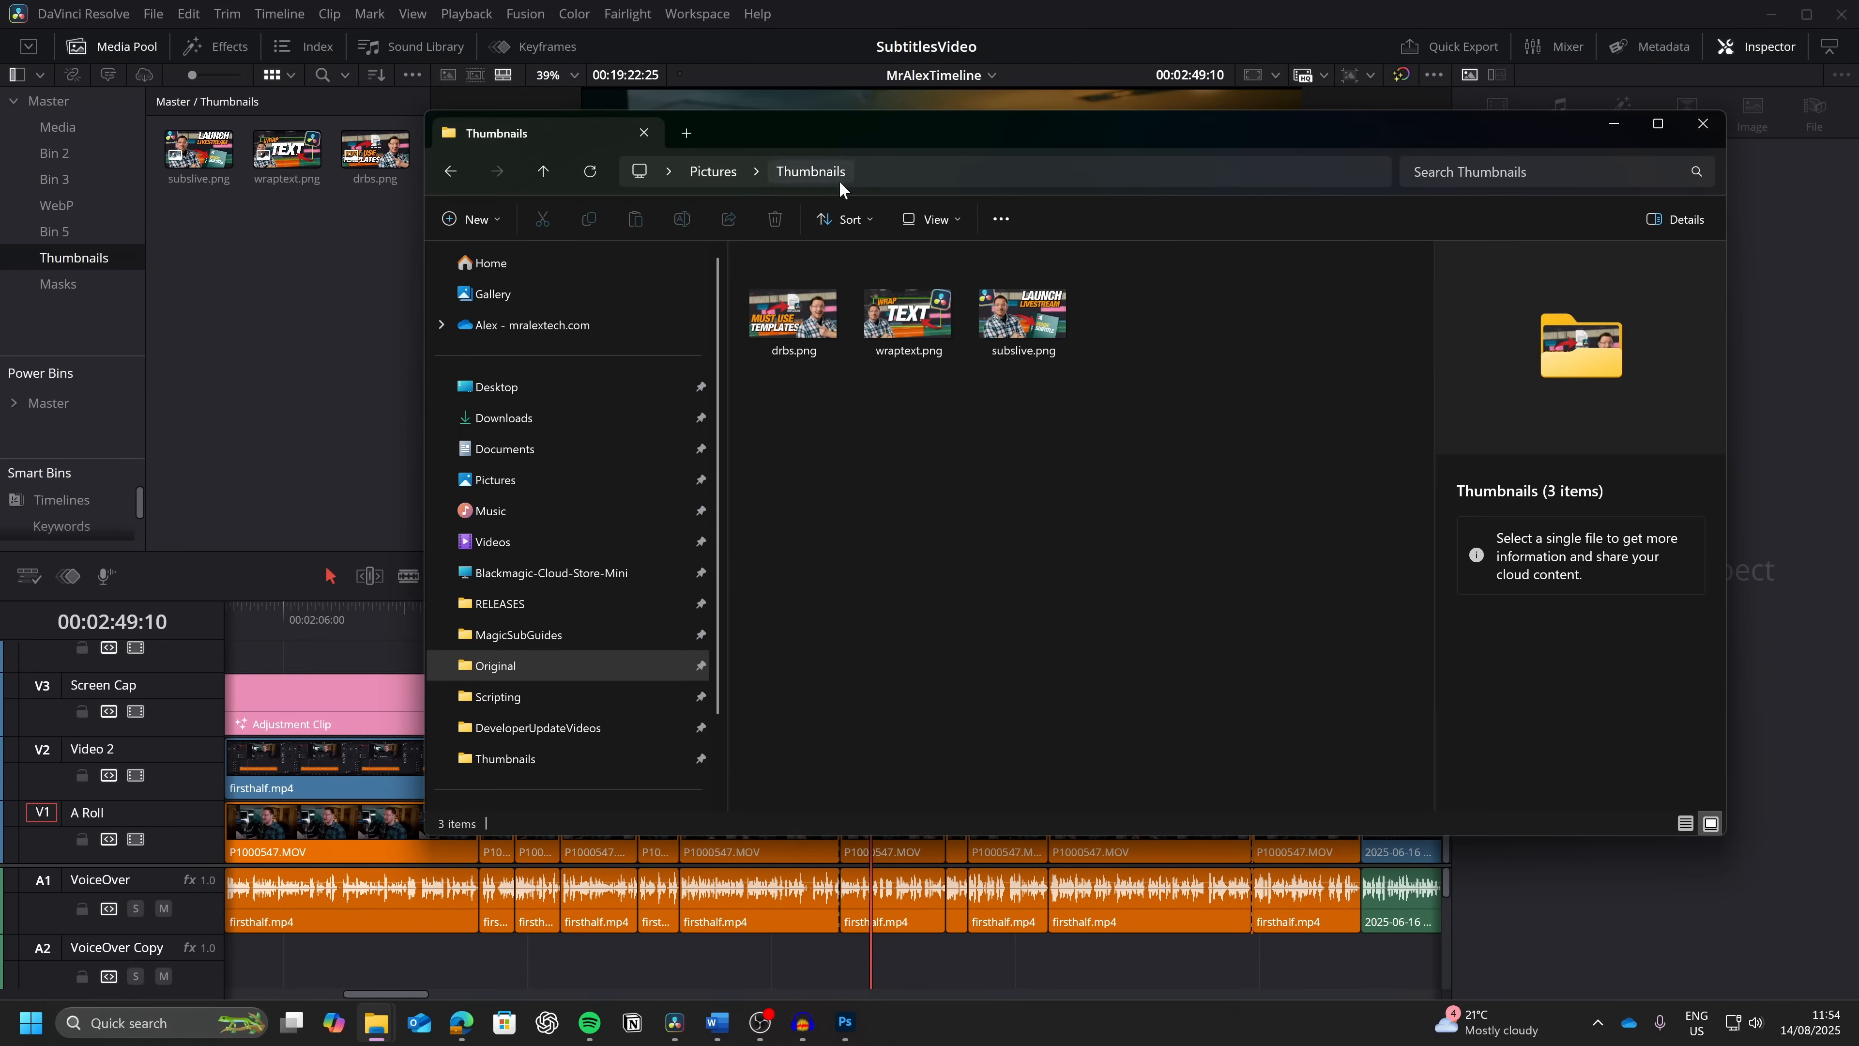
Step: Check the Thumbnails bin's Automatically Resync Media Files option and place subslive.png on the Screen Cap track
right_click(66, 256)
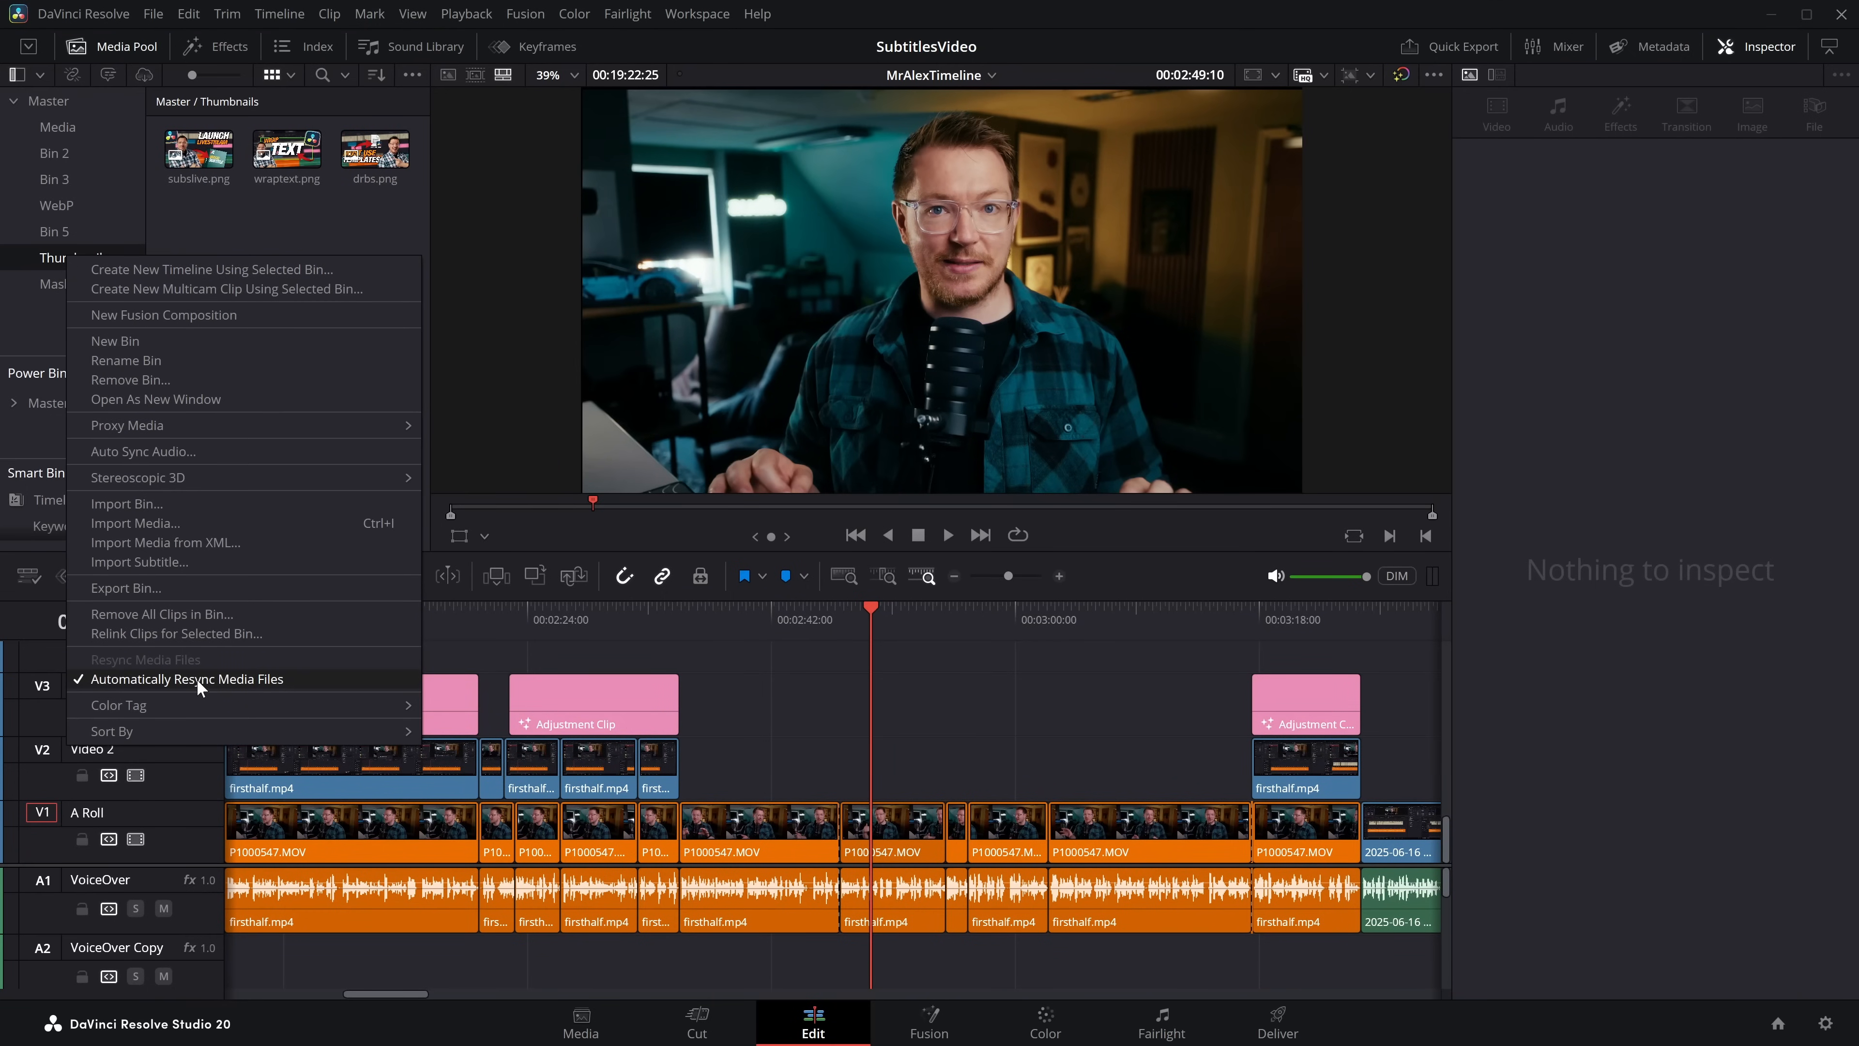
click(284, 215)
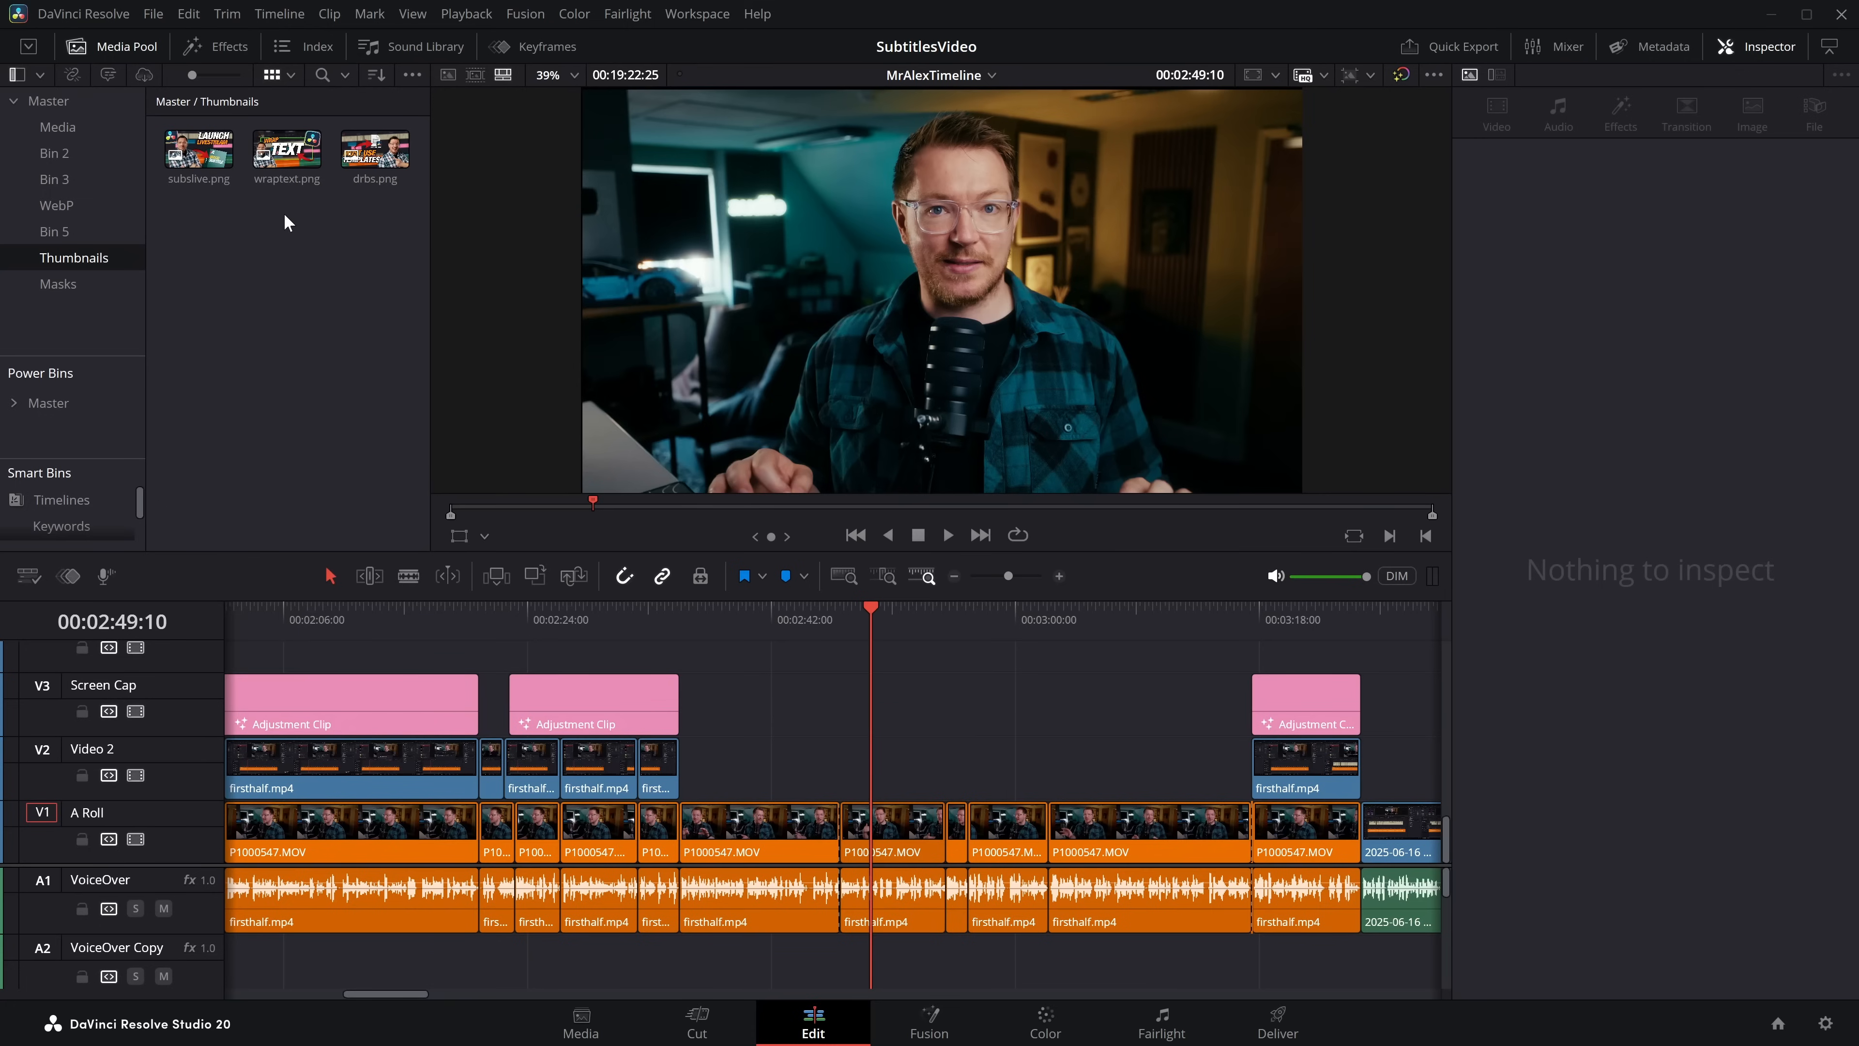
click(198, 150)
drag(199, 150, 1115, 706)
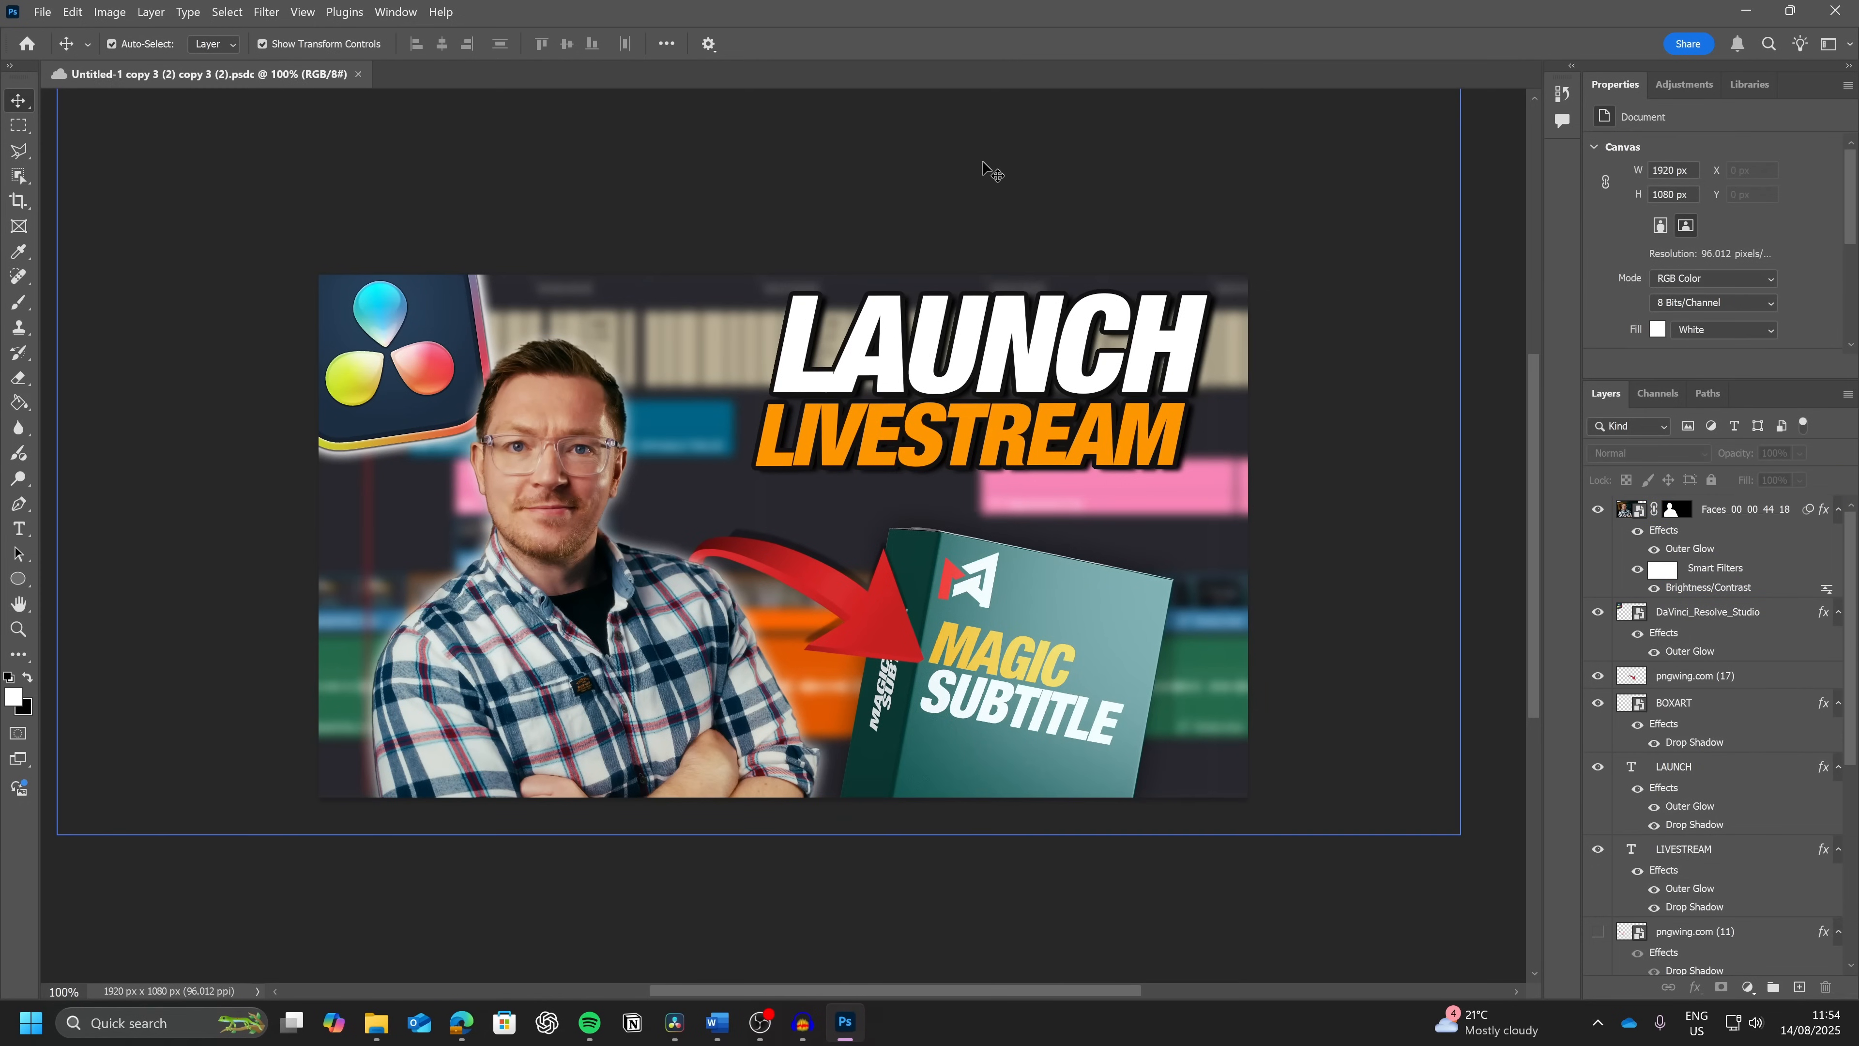
Step: In Photoshop, reposition the portrait, red arrow, Magic Subtitle box and LIVESTREAM text in the thumbnail design
drag(591, 433, 498, 612)
drag(852, 614, 651, 555)
drag(952, 630, 893, 714)
drag(1041, 433, 955, 478)
drag(459, 642, 472, 517)
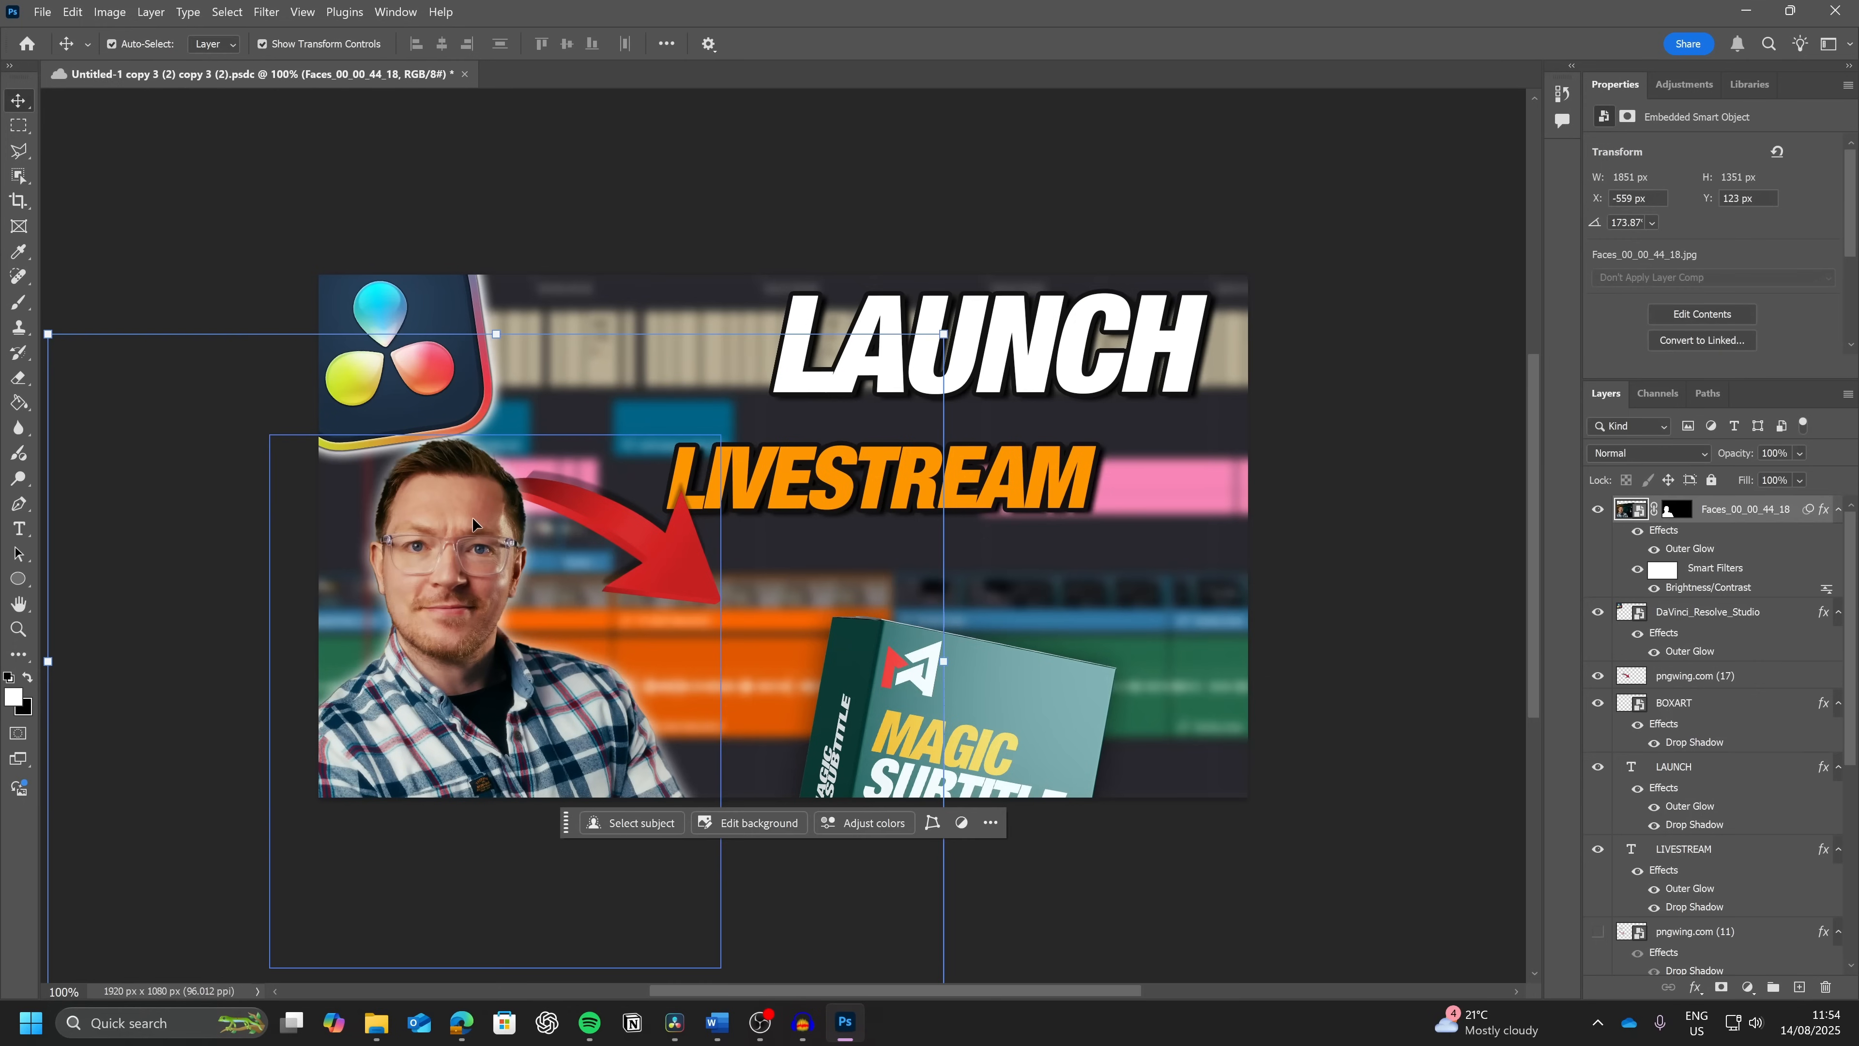
Step: Quick-export the edited design as PNG, overwriting subslive.png in the Thumbnails folder
click(42, 12)
mouse_move(96, 346)
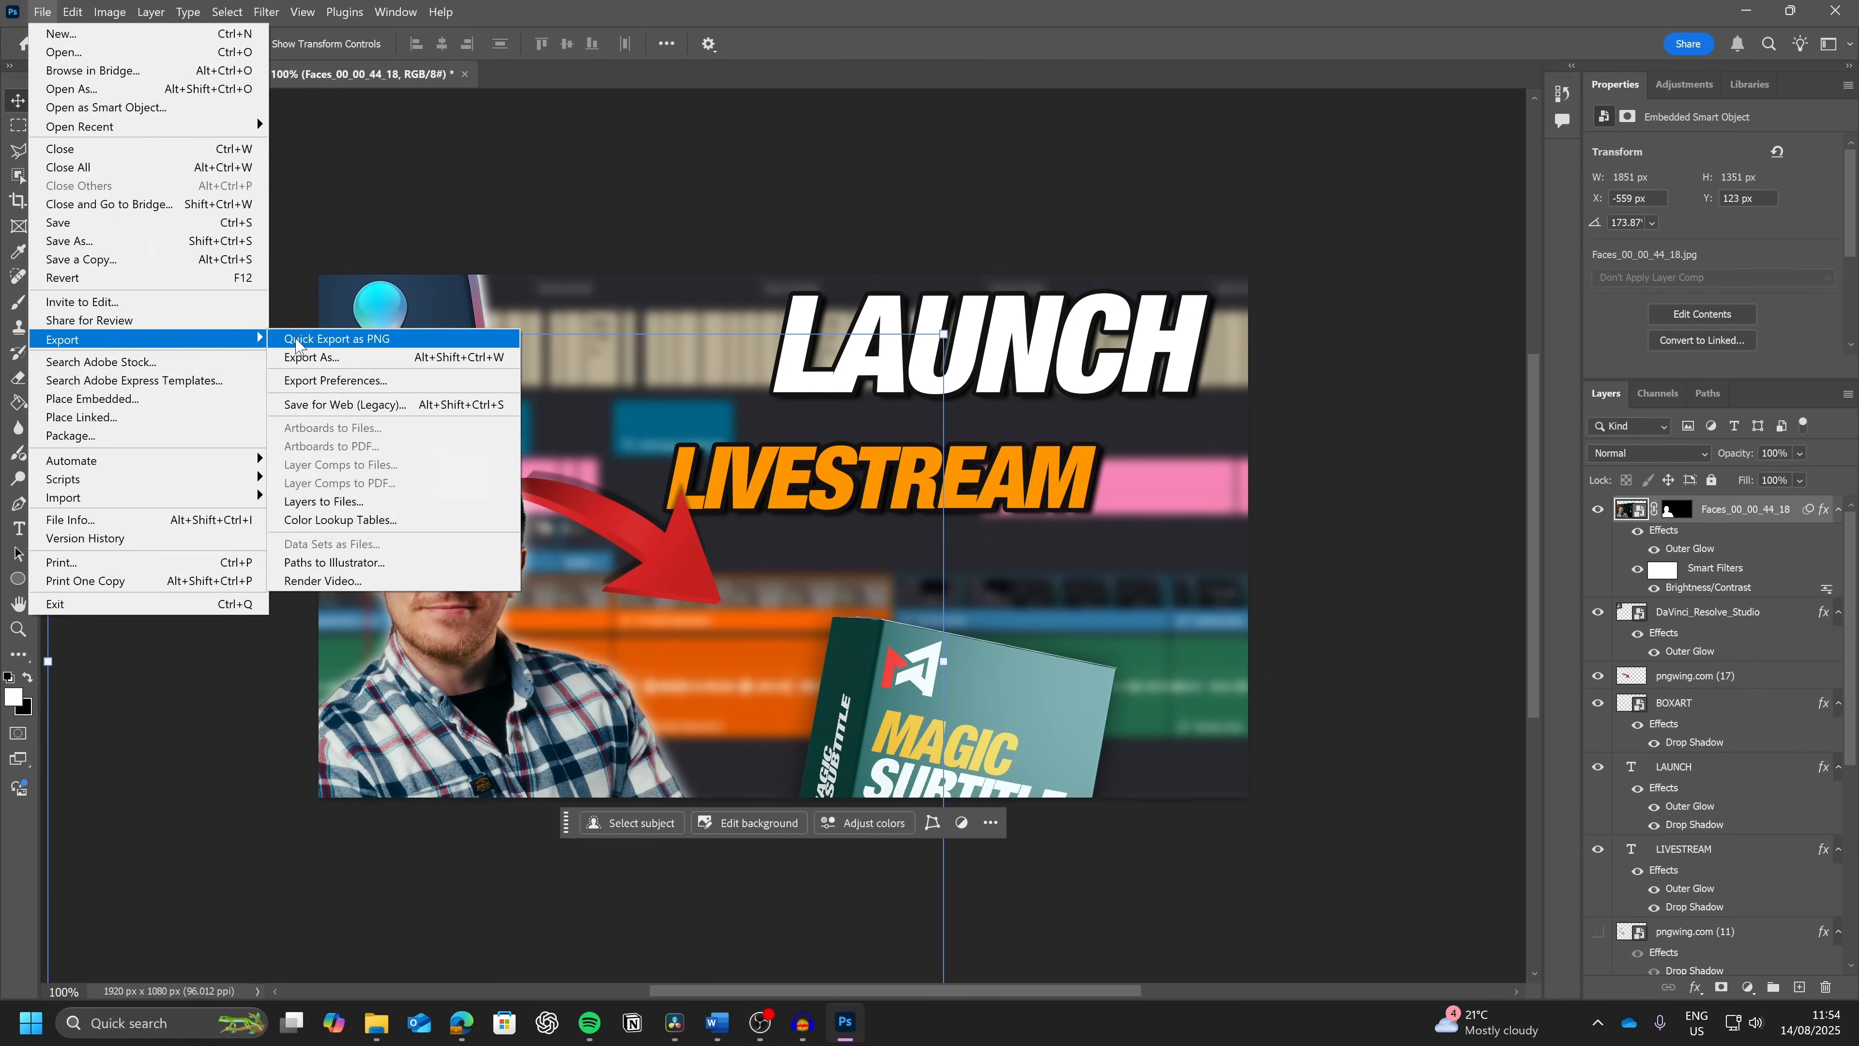
click(304, 339)
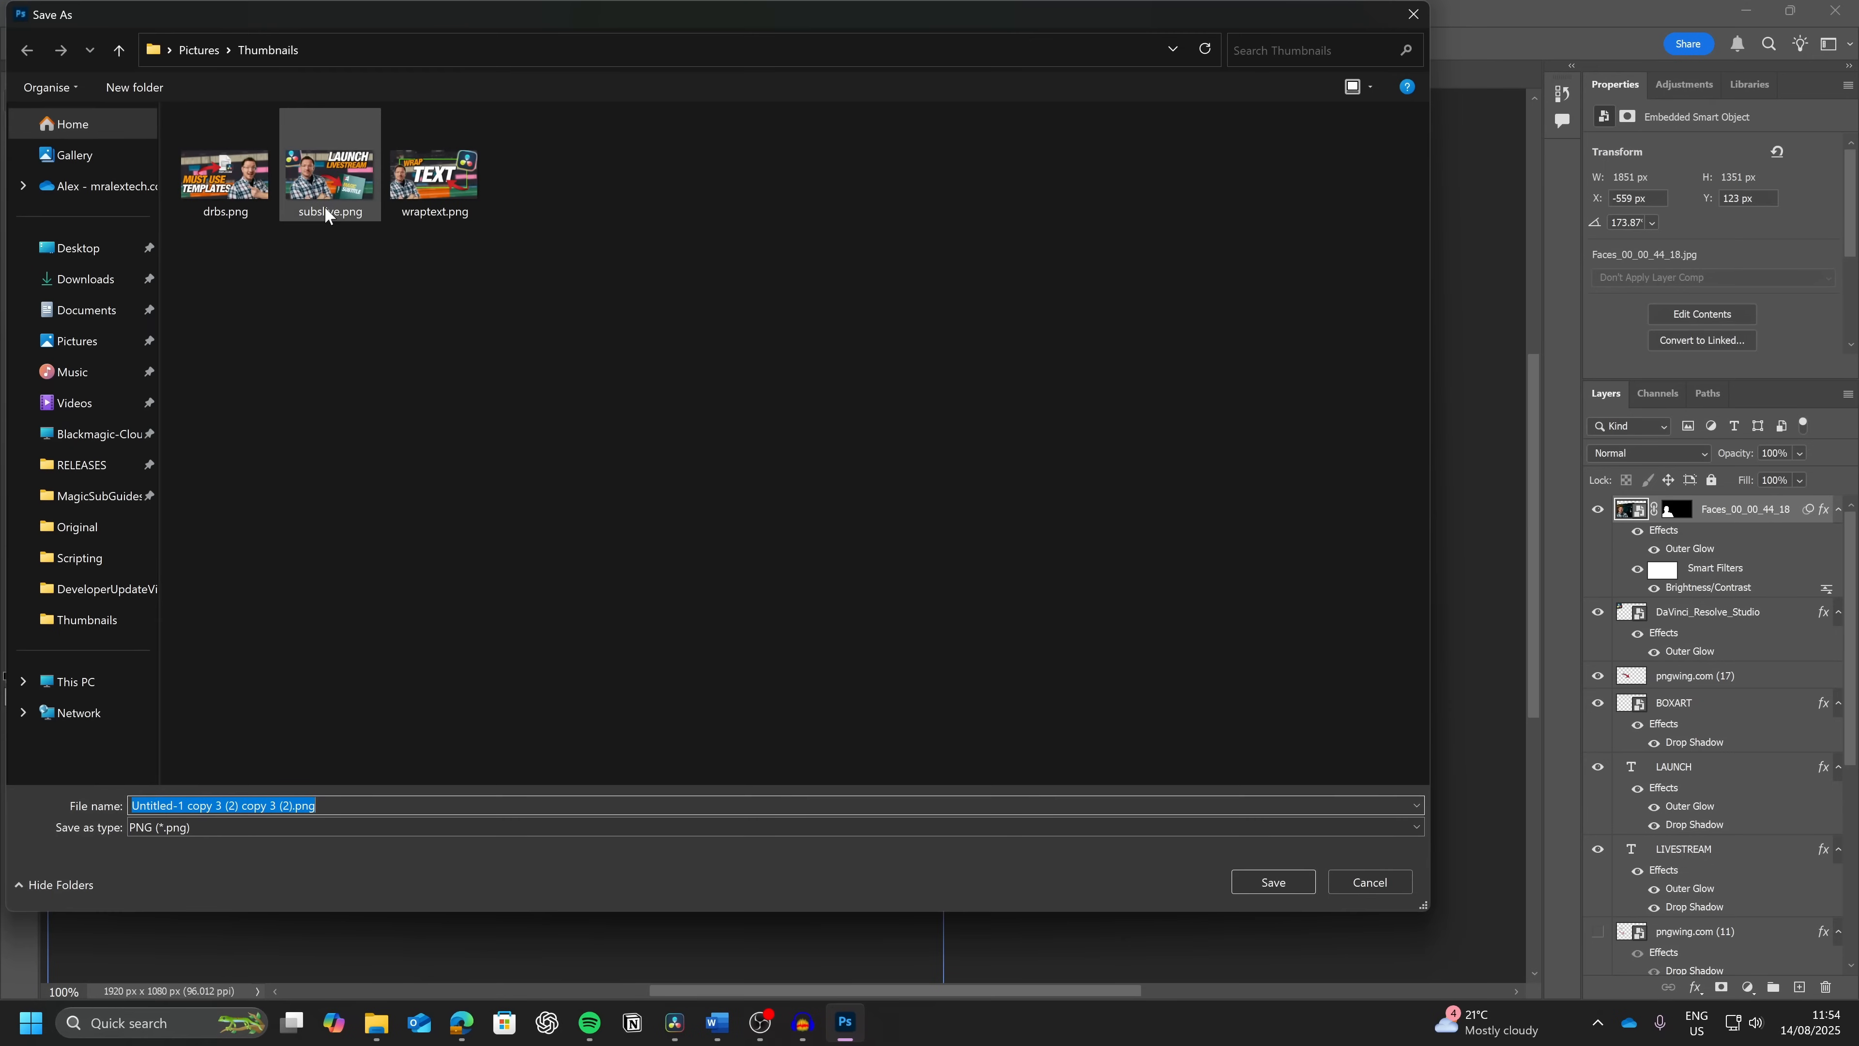
double_click(328, 178)
click(965, 511)
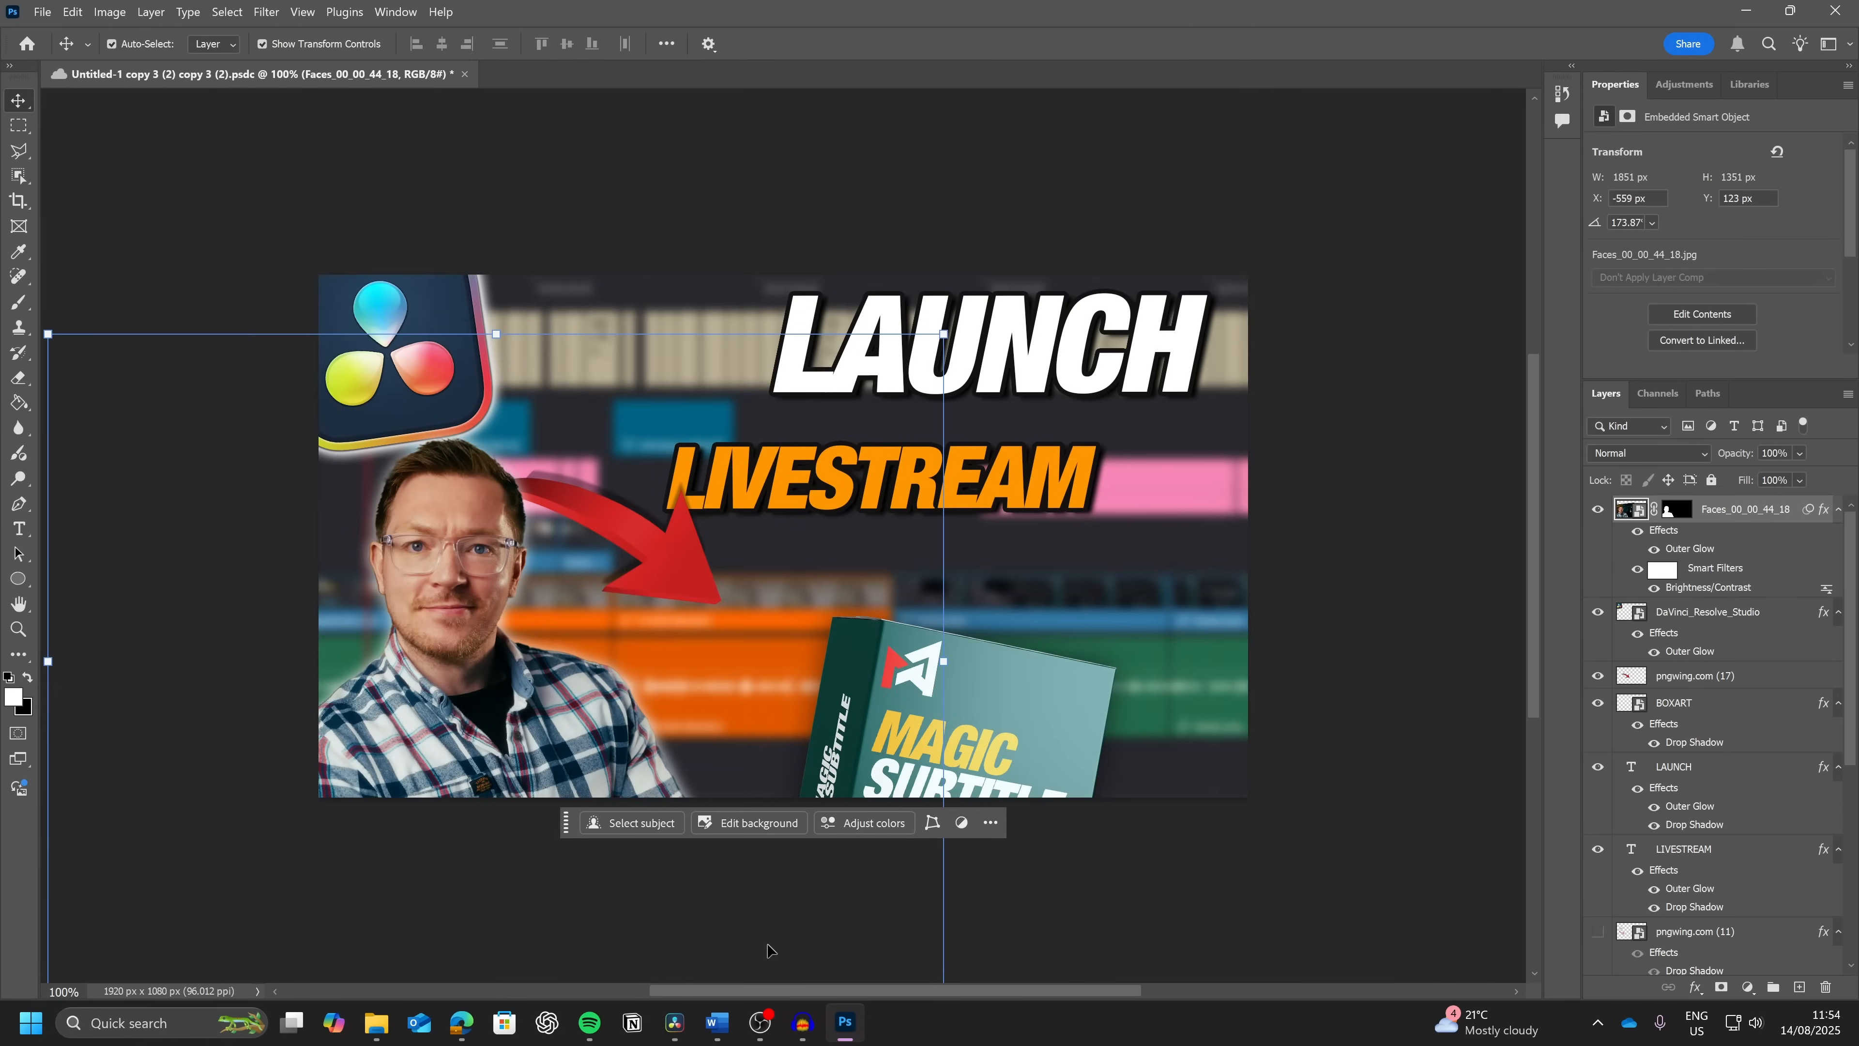
Step: Return to DaVinci Resolve, scrub over the updated subslive.png clip to 00:02:47:04, and delete it from the Screen Cap track
click(674, 1023)
mouse_move(881, 615)
mouse_down()
mouse_move(941, 616)
mouse_move(845, 613)
mouse_up()
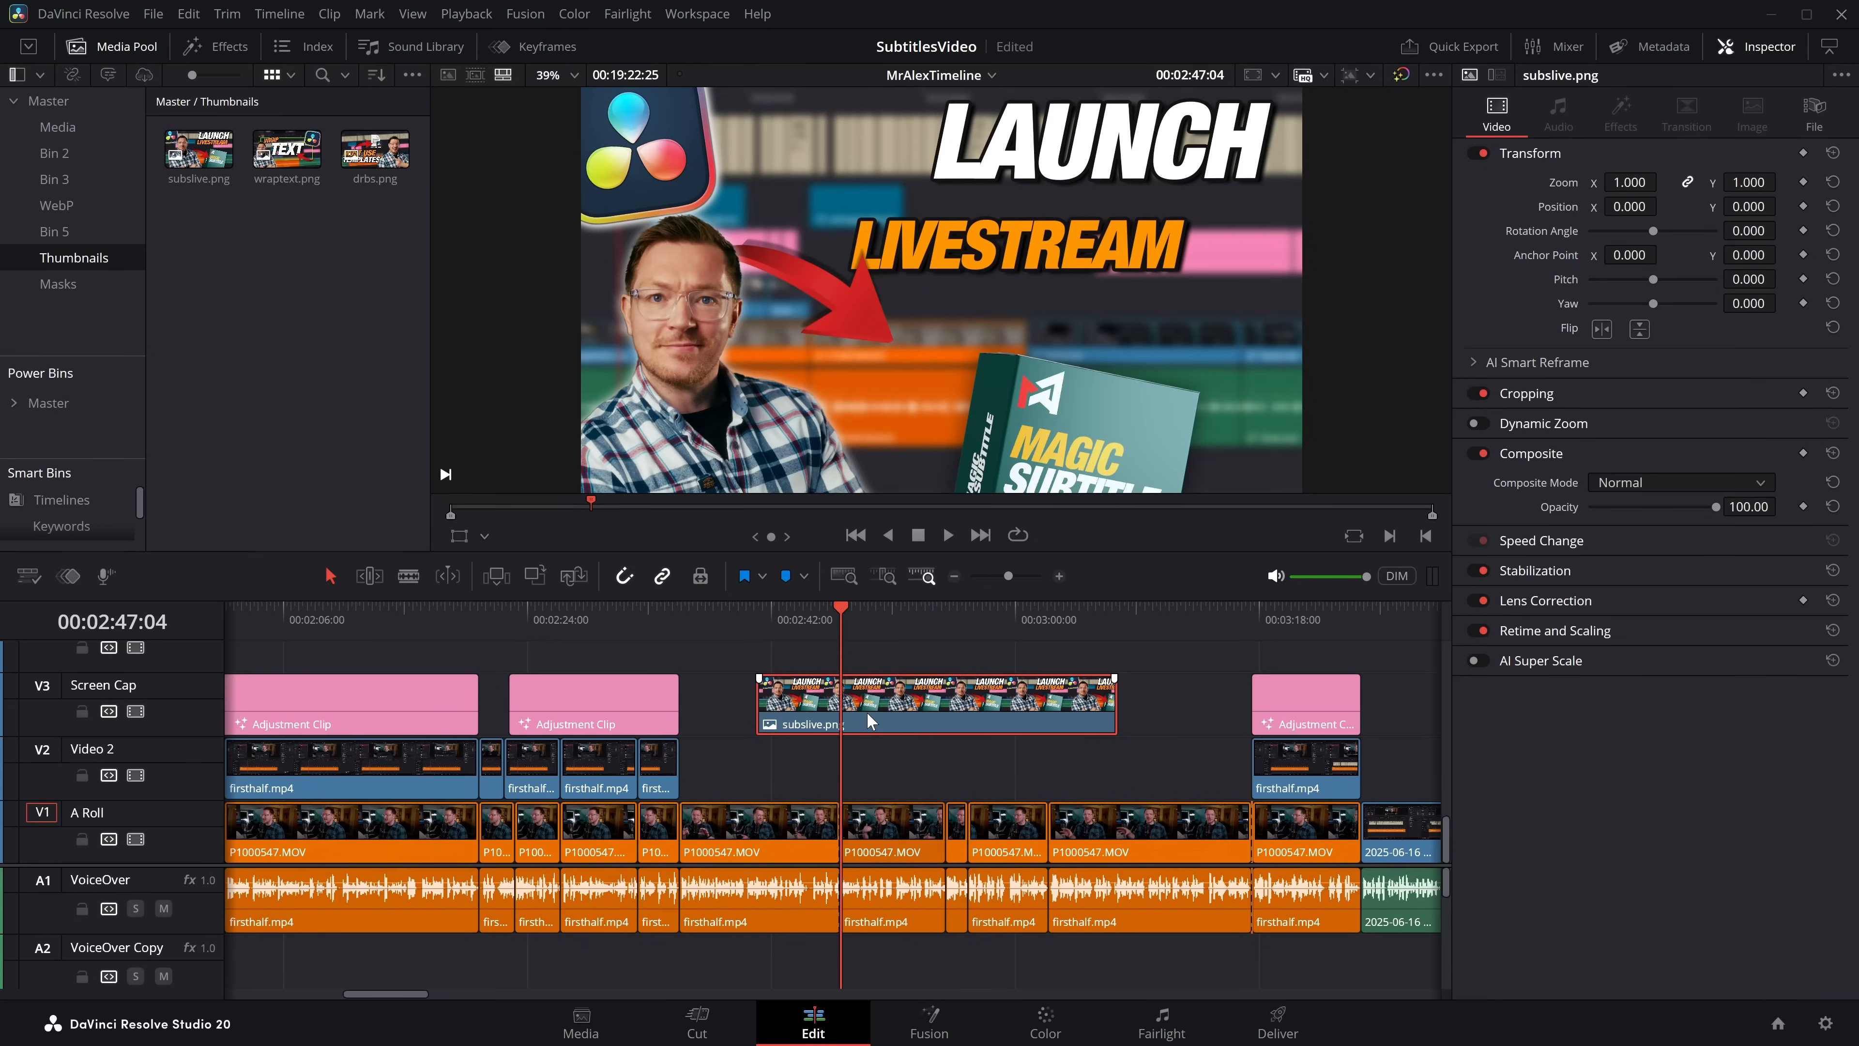
key(Delete)
drag(186, 155, 741, 750)
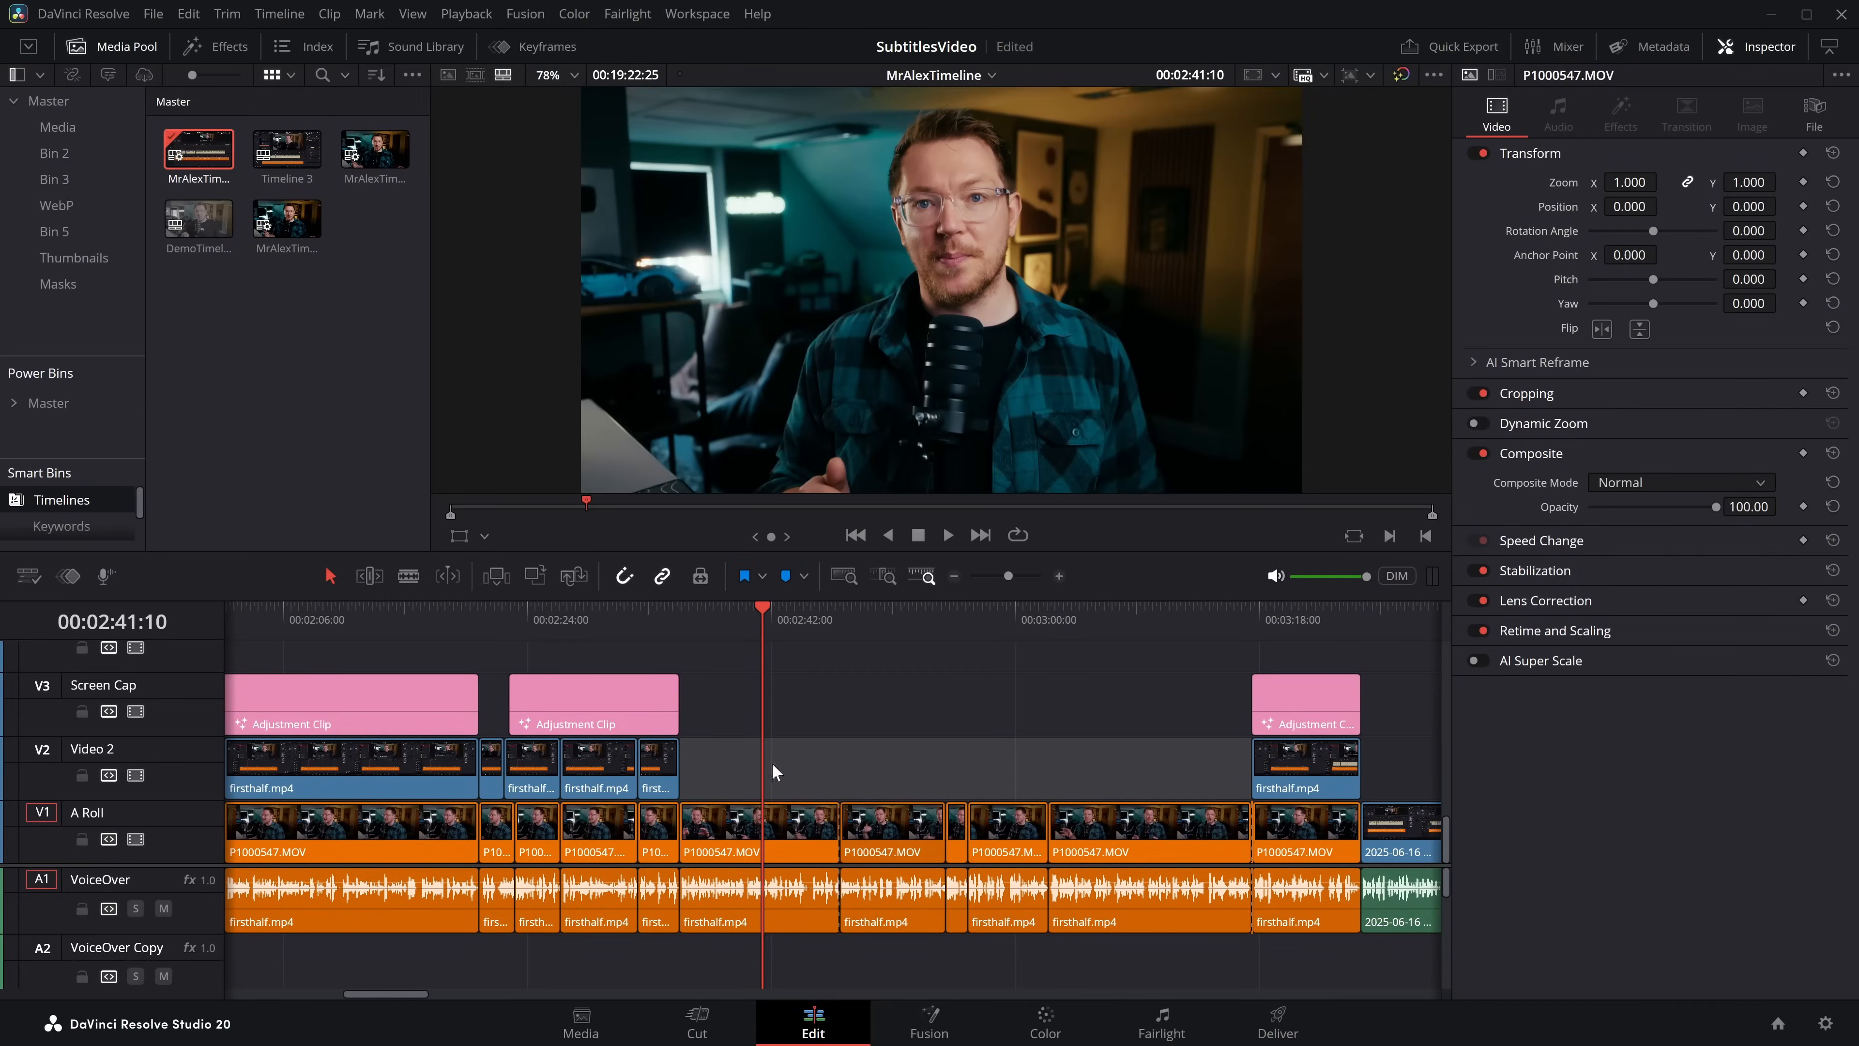
Step: Open the P1000547.MOV clip under the playhead at 00:02:41:10 on the Fusion page
click(783, 812)
right_click(783, 816)
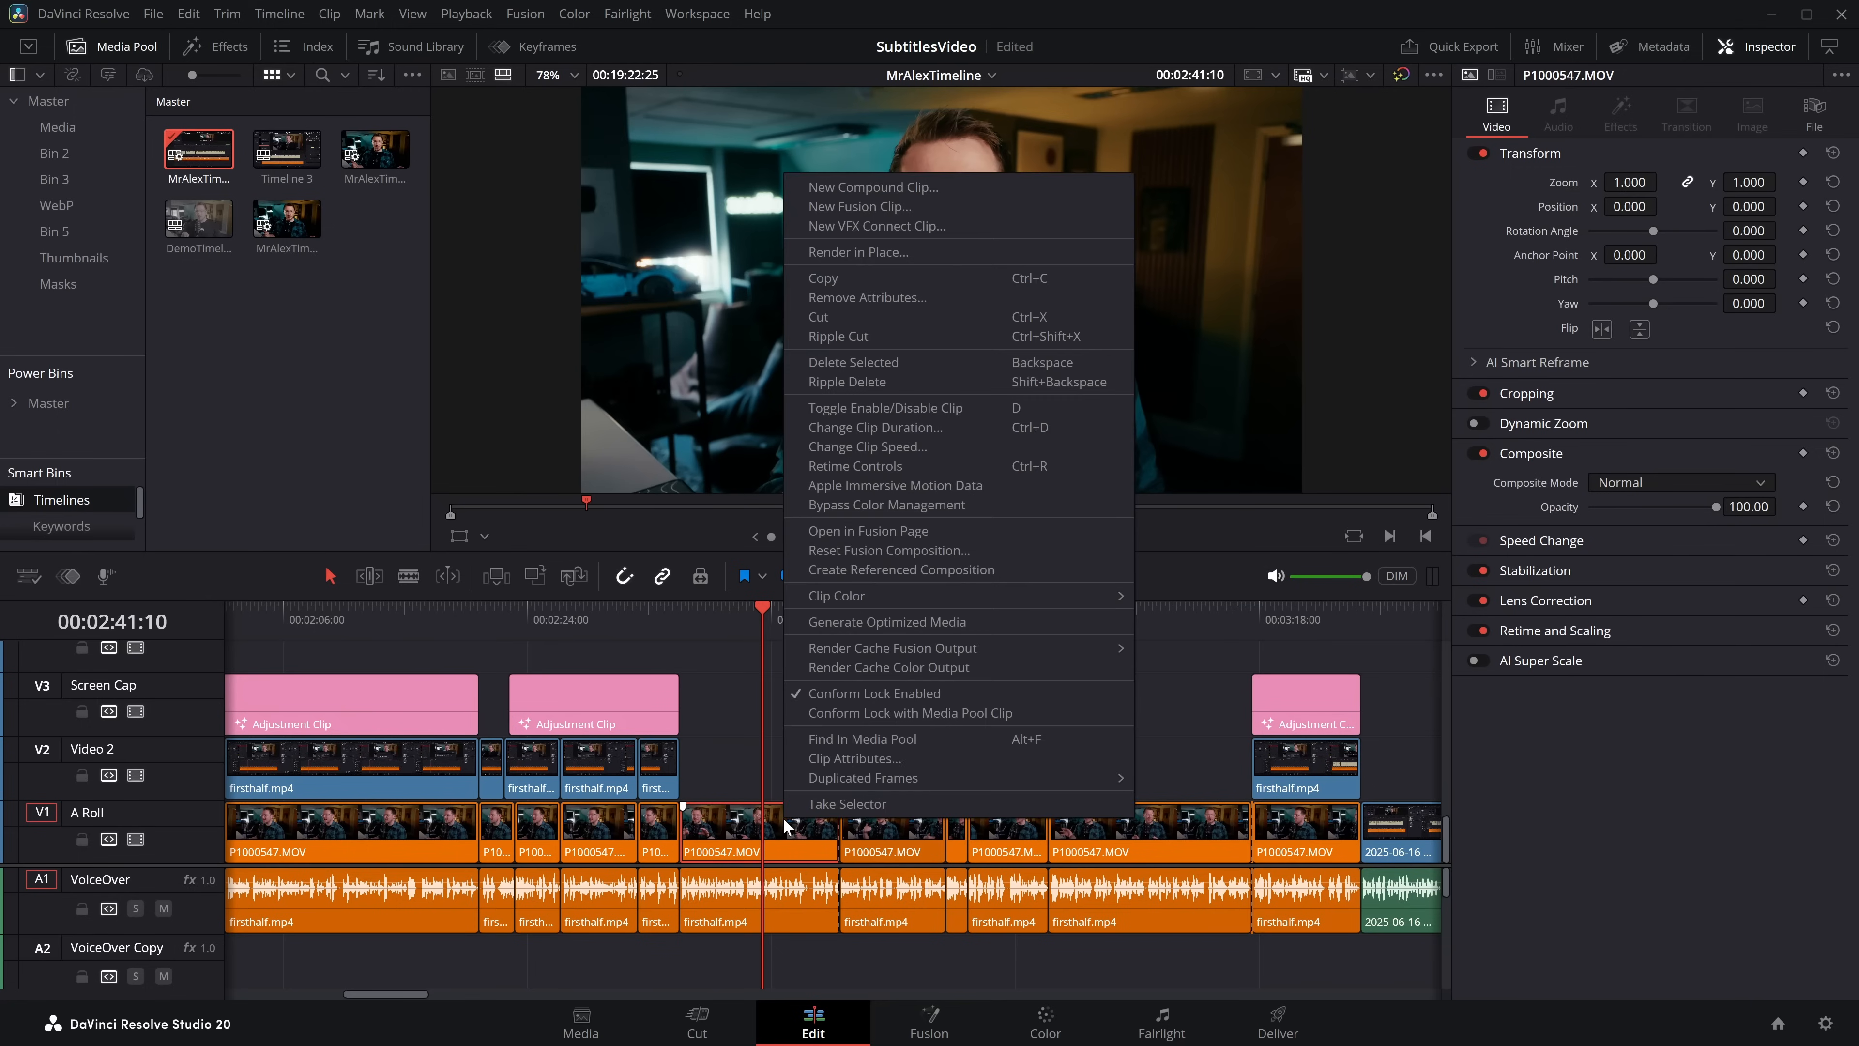
click(878, 536)
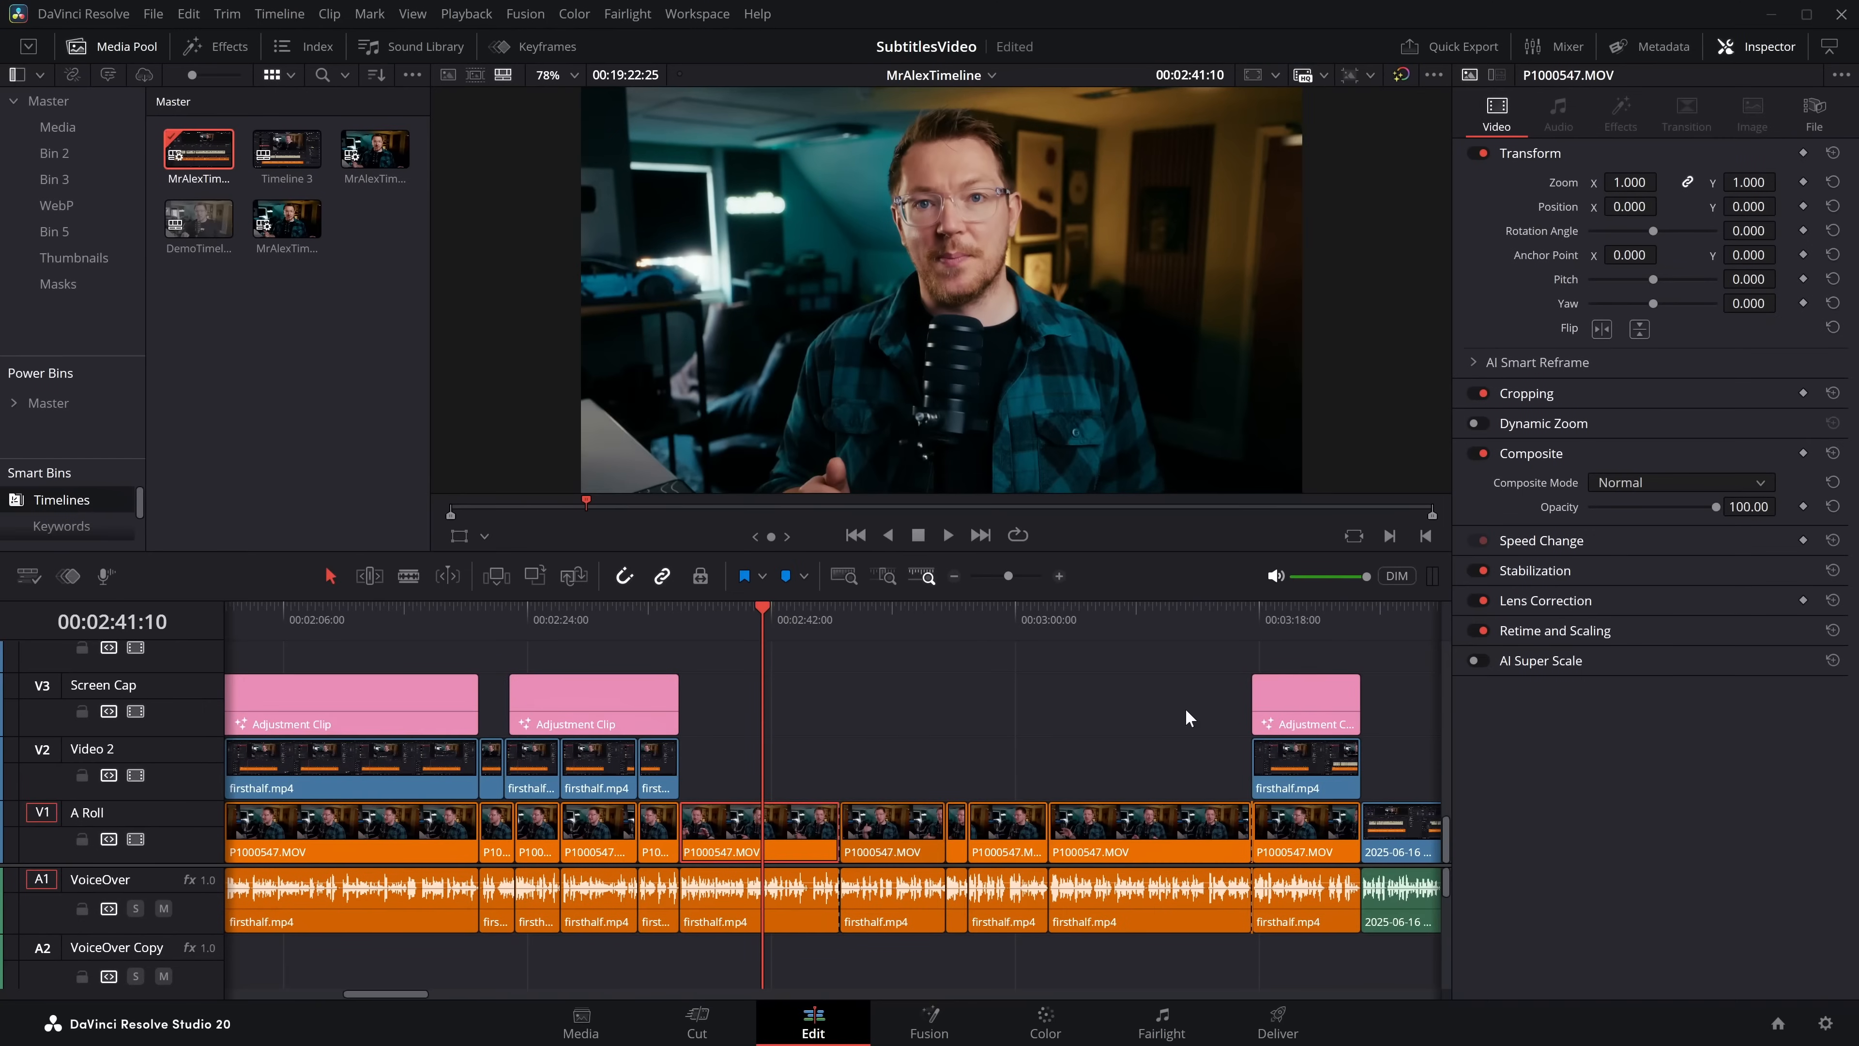
Step: Save the project's Fusion settings with Downscale to Timeline Resolution for Timeline Clip Compositions enabled
click(1825, 1026)
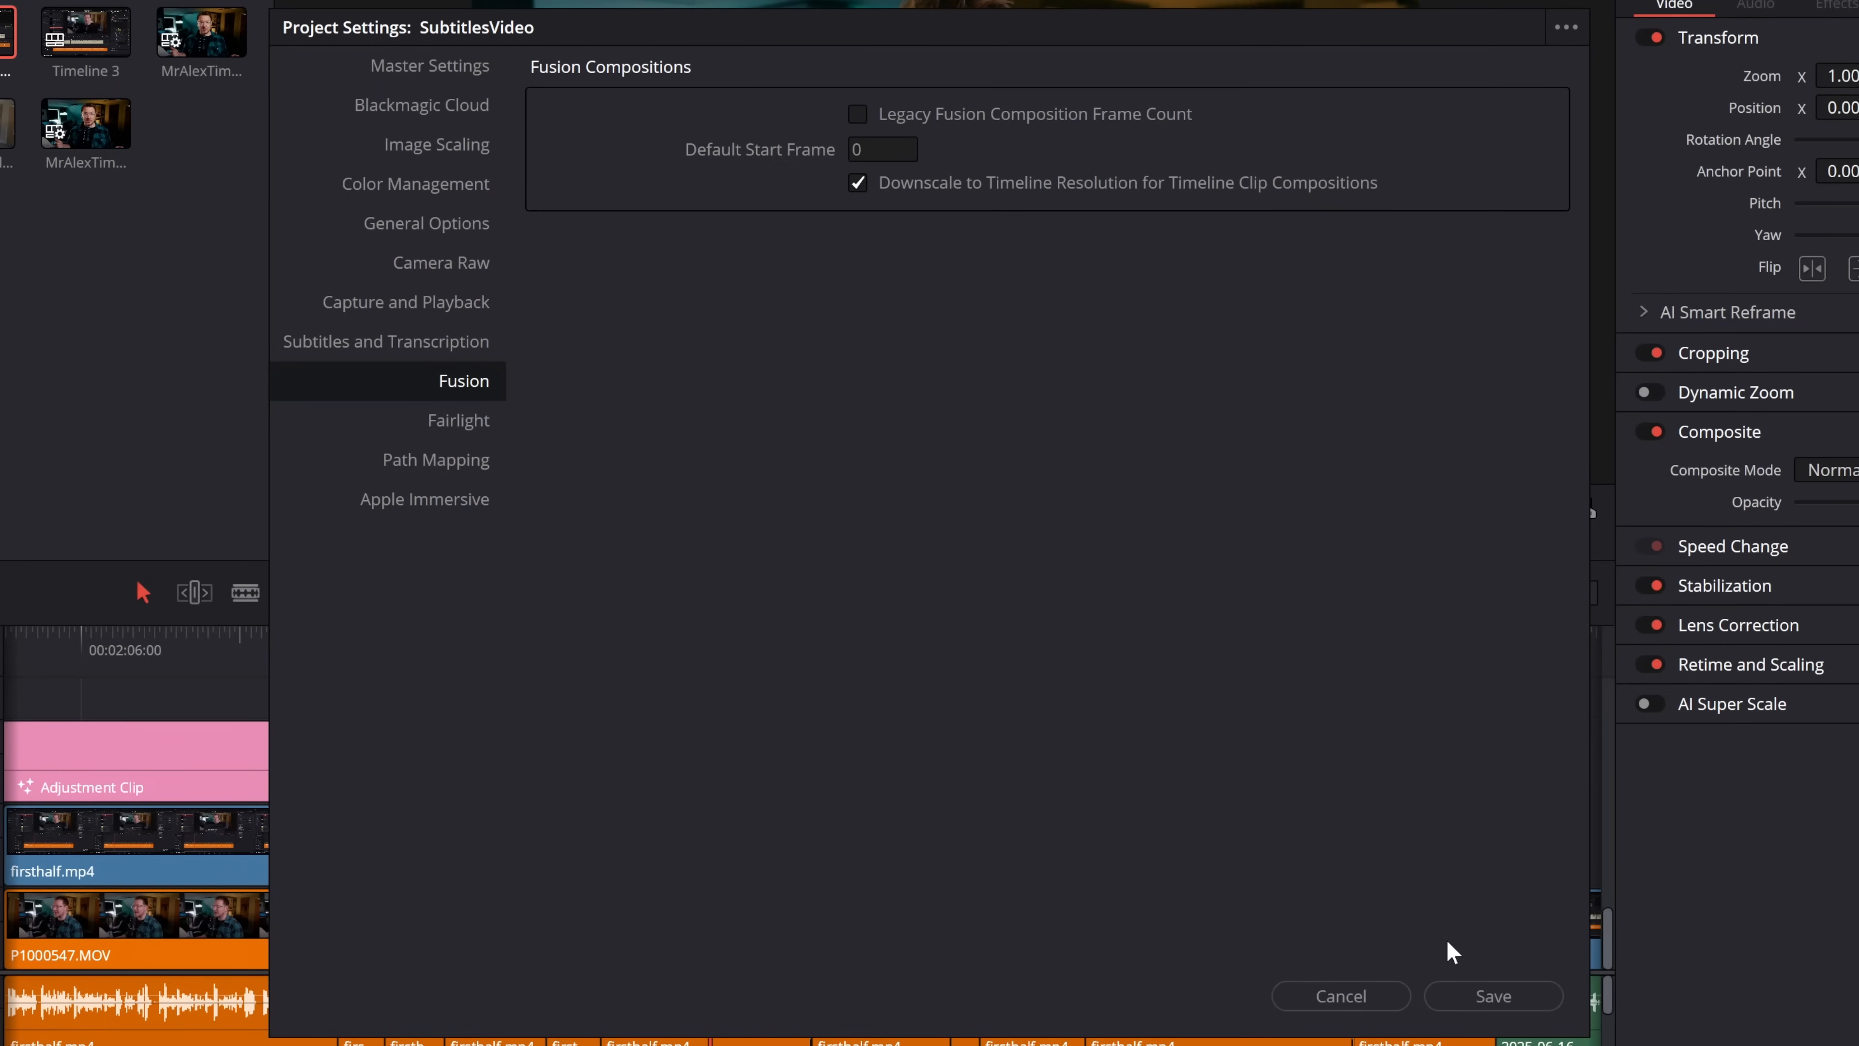
click(1493, 996)
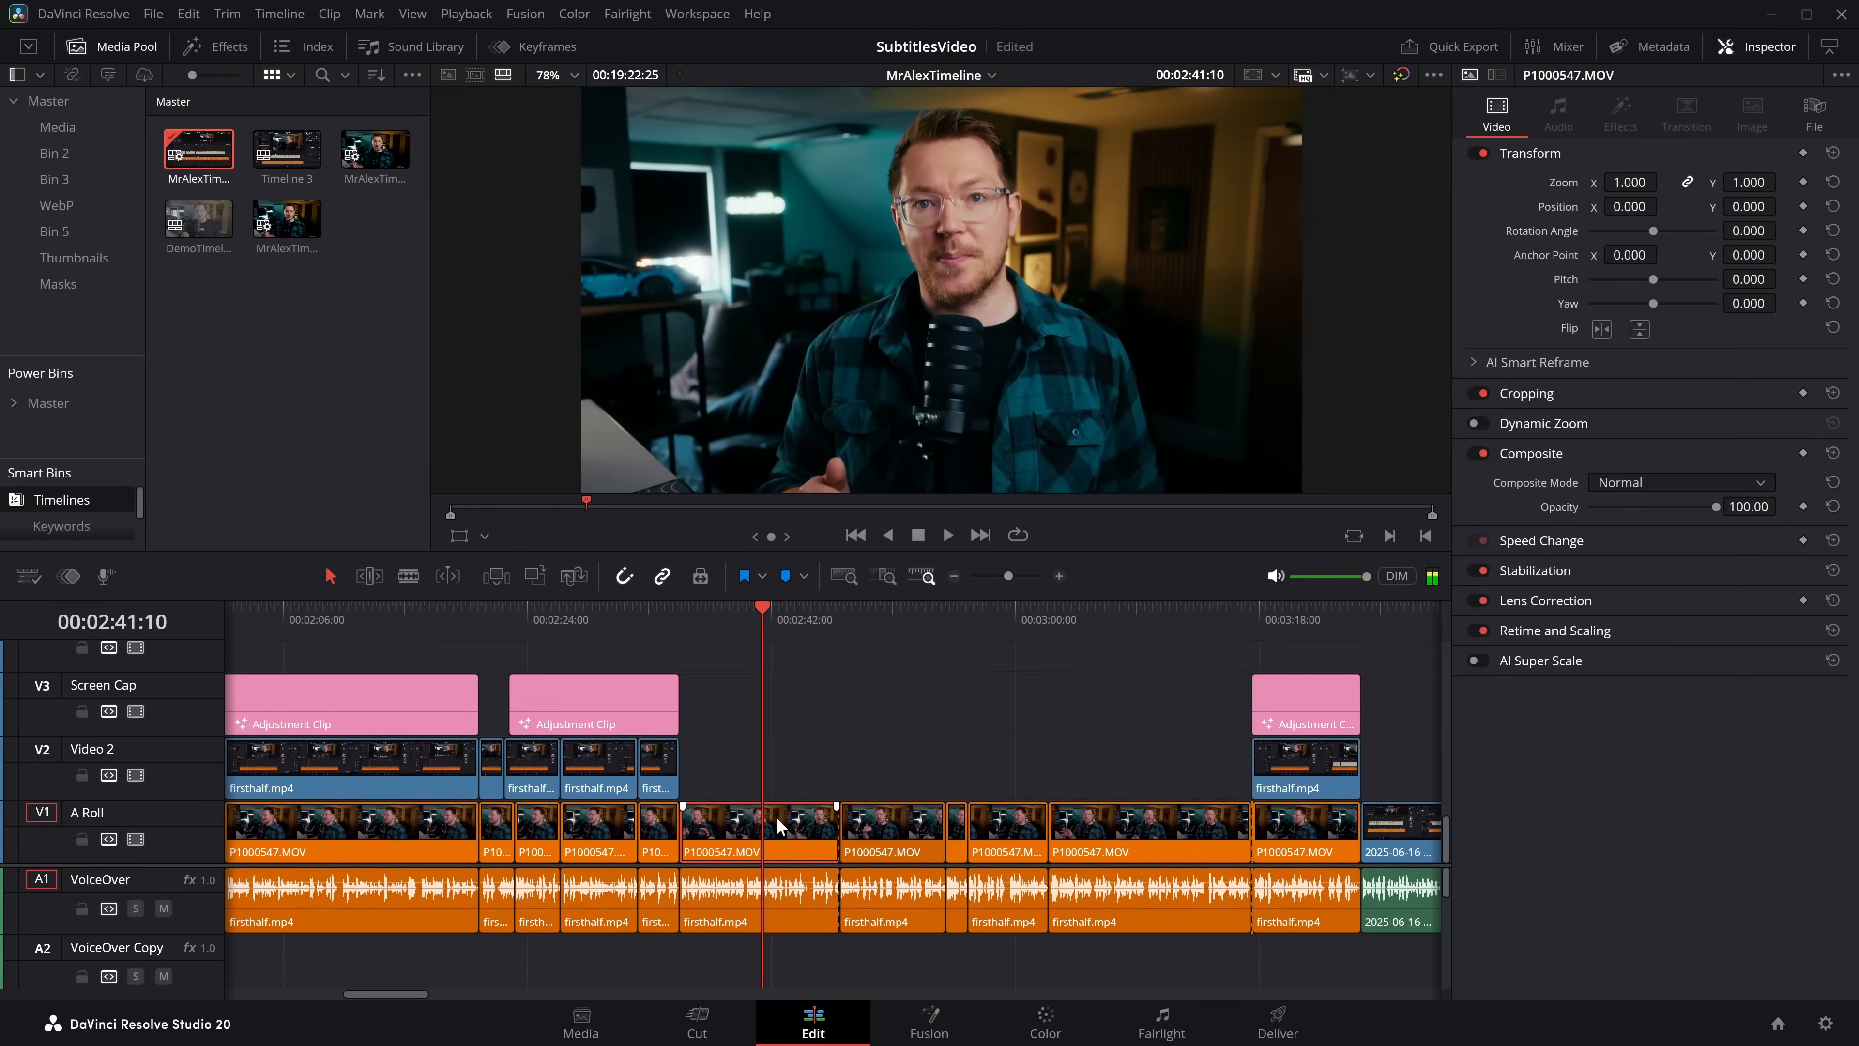
Step: Reopen the selected A Roll clip on the Fusion page and examine the composition's resolution in the MediaOut1 viewer
right_click(777, 817)
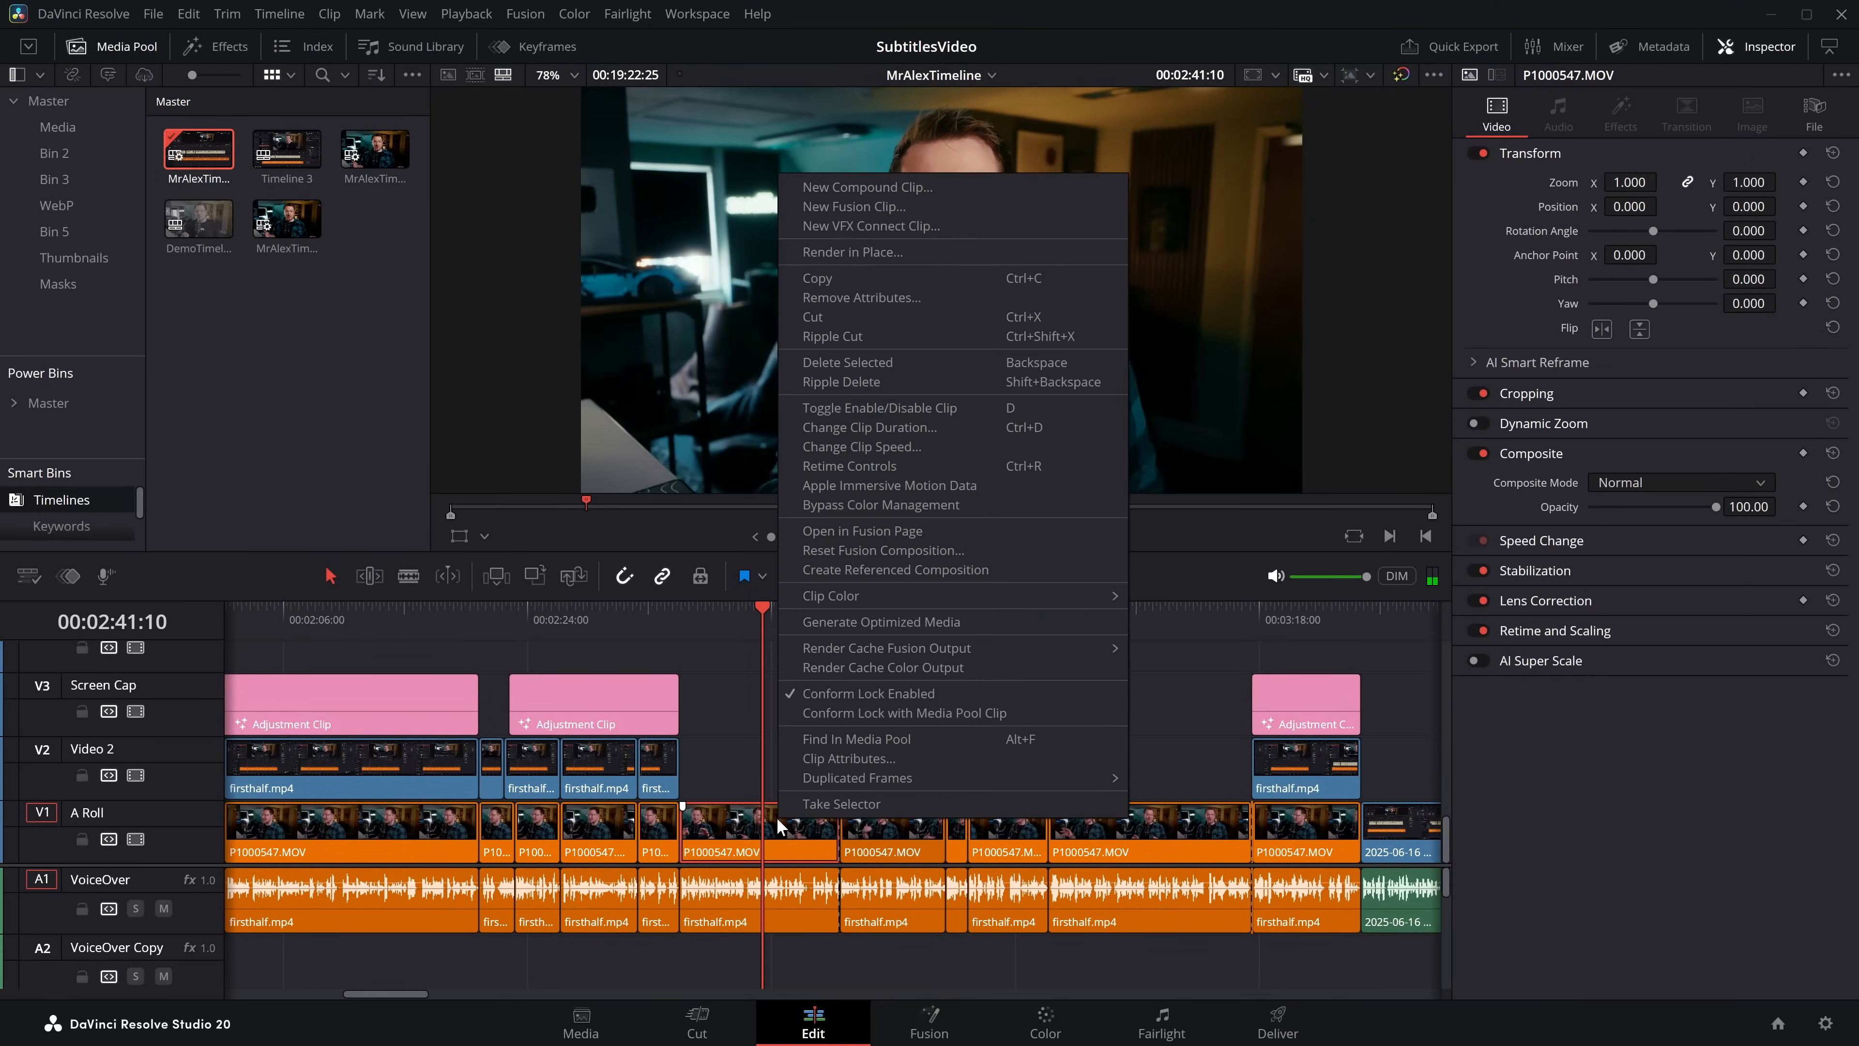
click(863, 529)
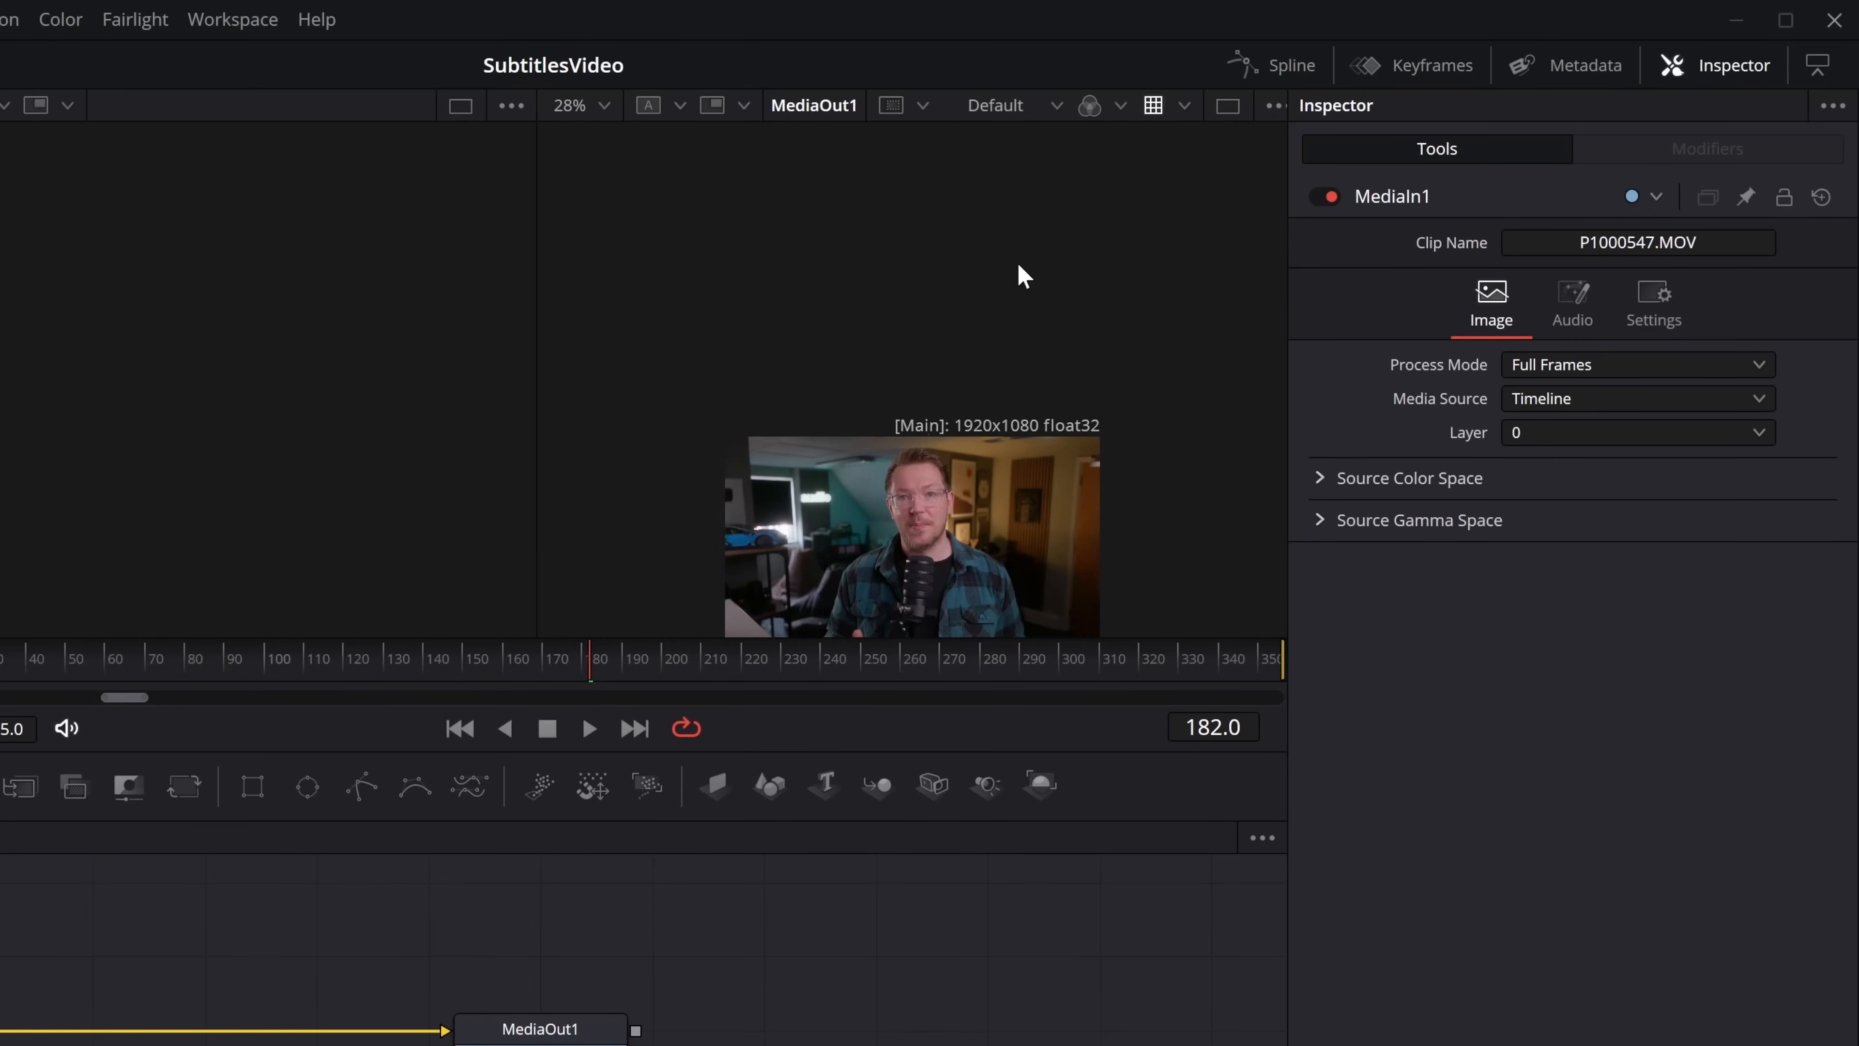
scroll(1035, 224, up, 3)
mouse_move(1033, 368)
mouse_down()
mouse_move(976, 400)
mouse_move(993, 365)
mouse_move(1029, 356)
mouse_up()
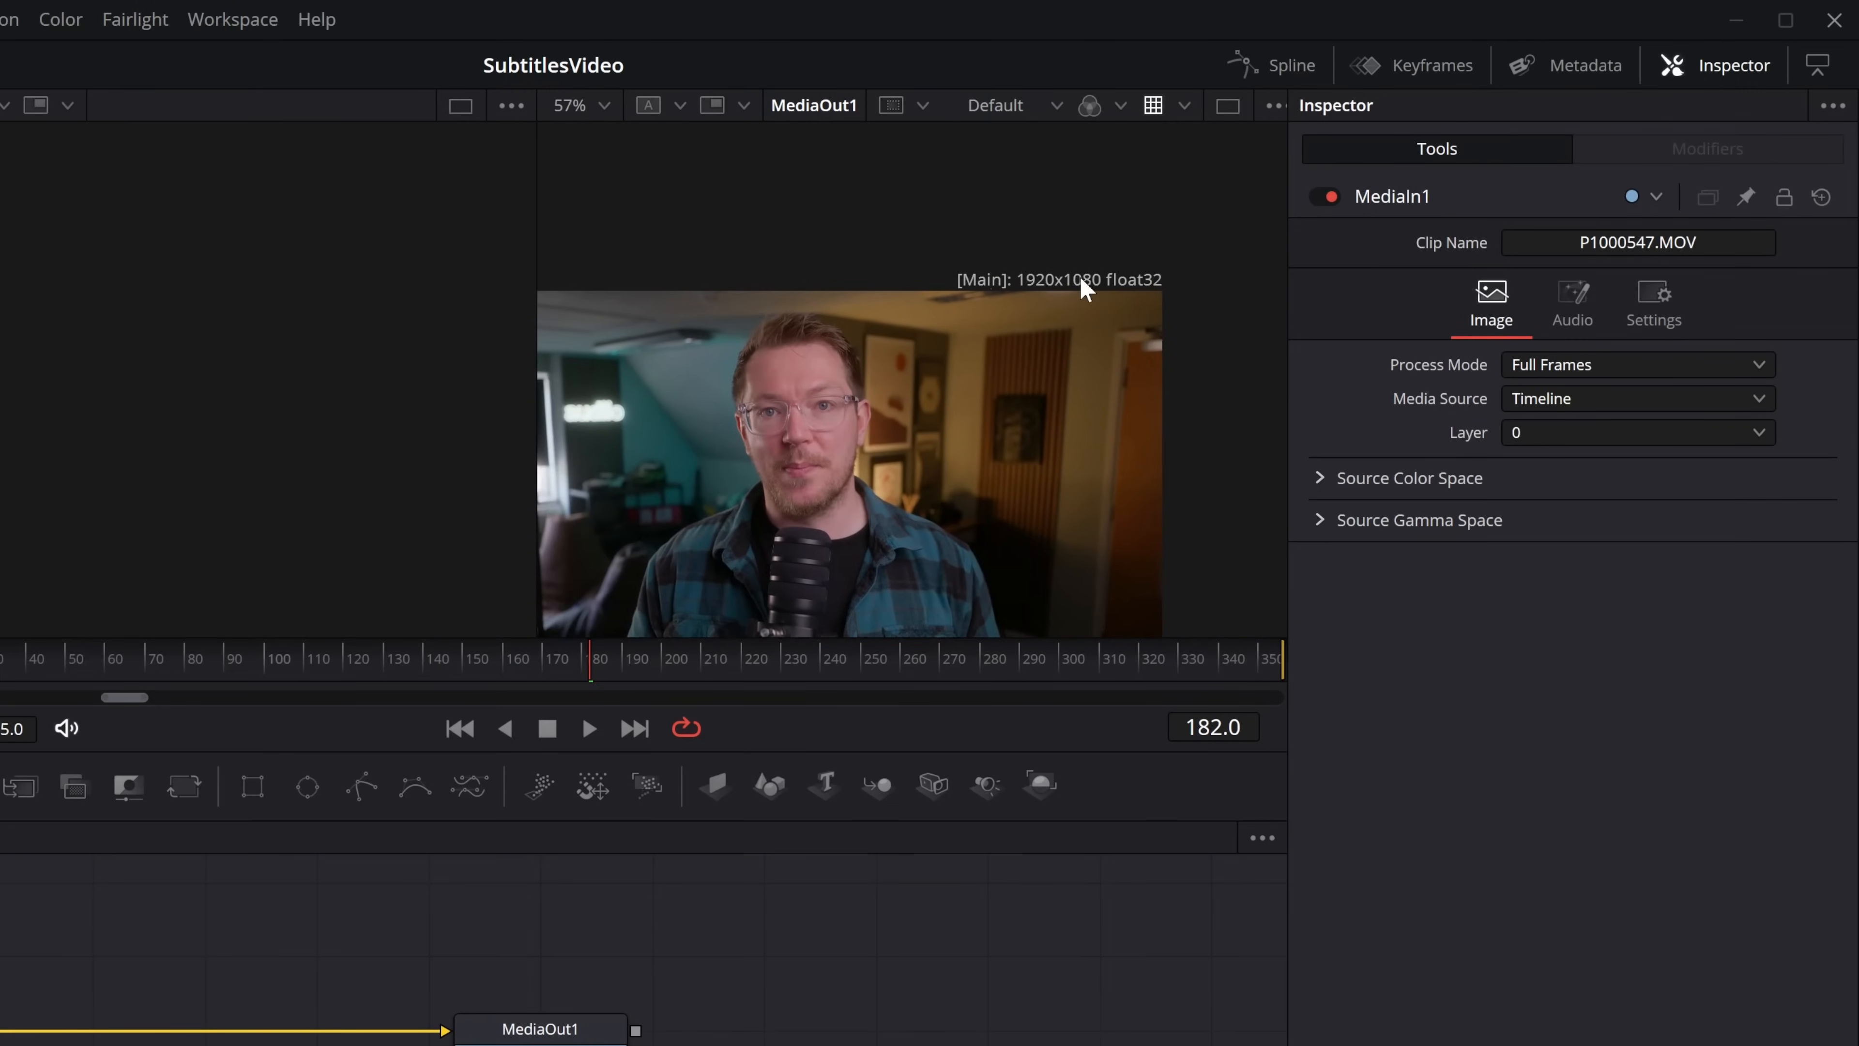
drag(868, 462, 975, 334)
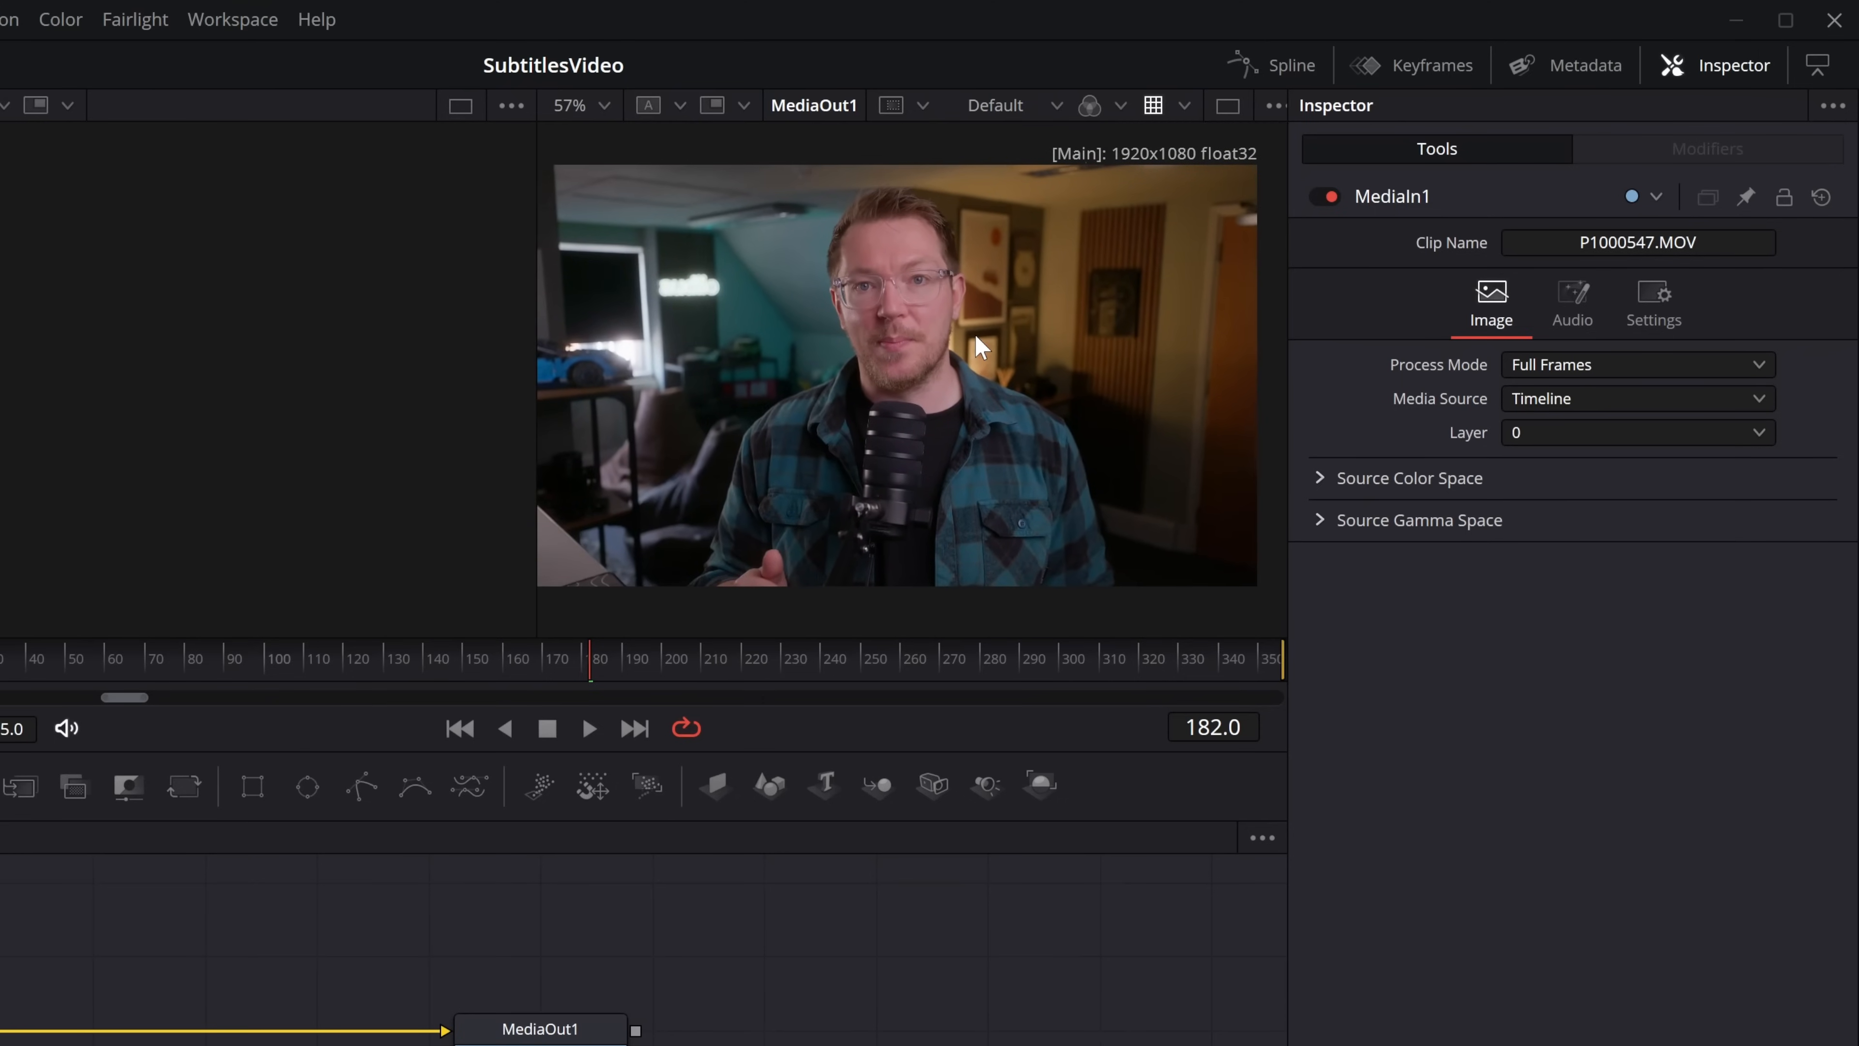
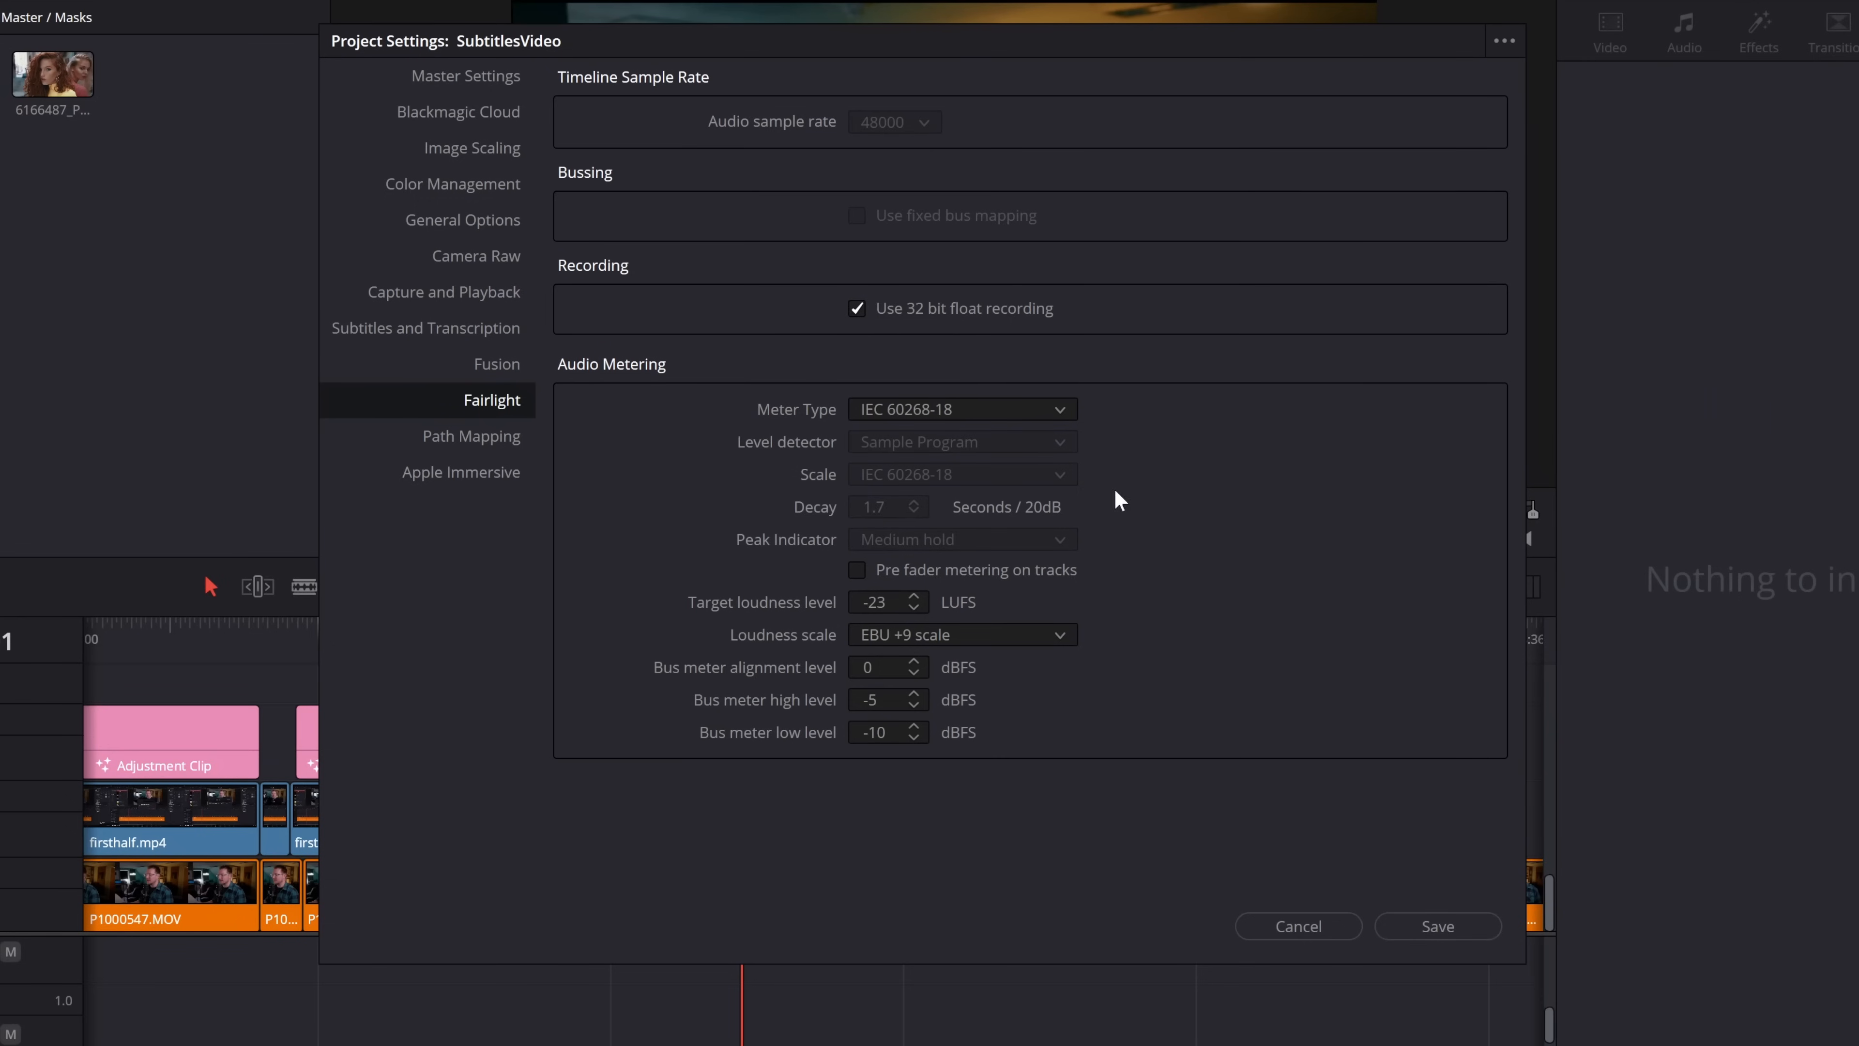
Step: Save the Fairlight project settings with 32 bit float recording enabled and bring up the Record Voiceover window
click(1437, 926)
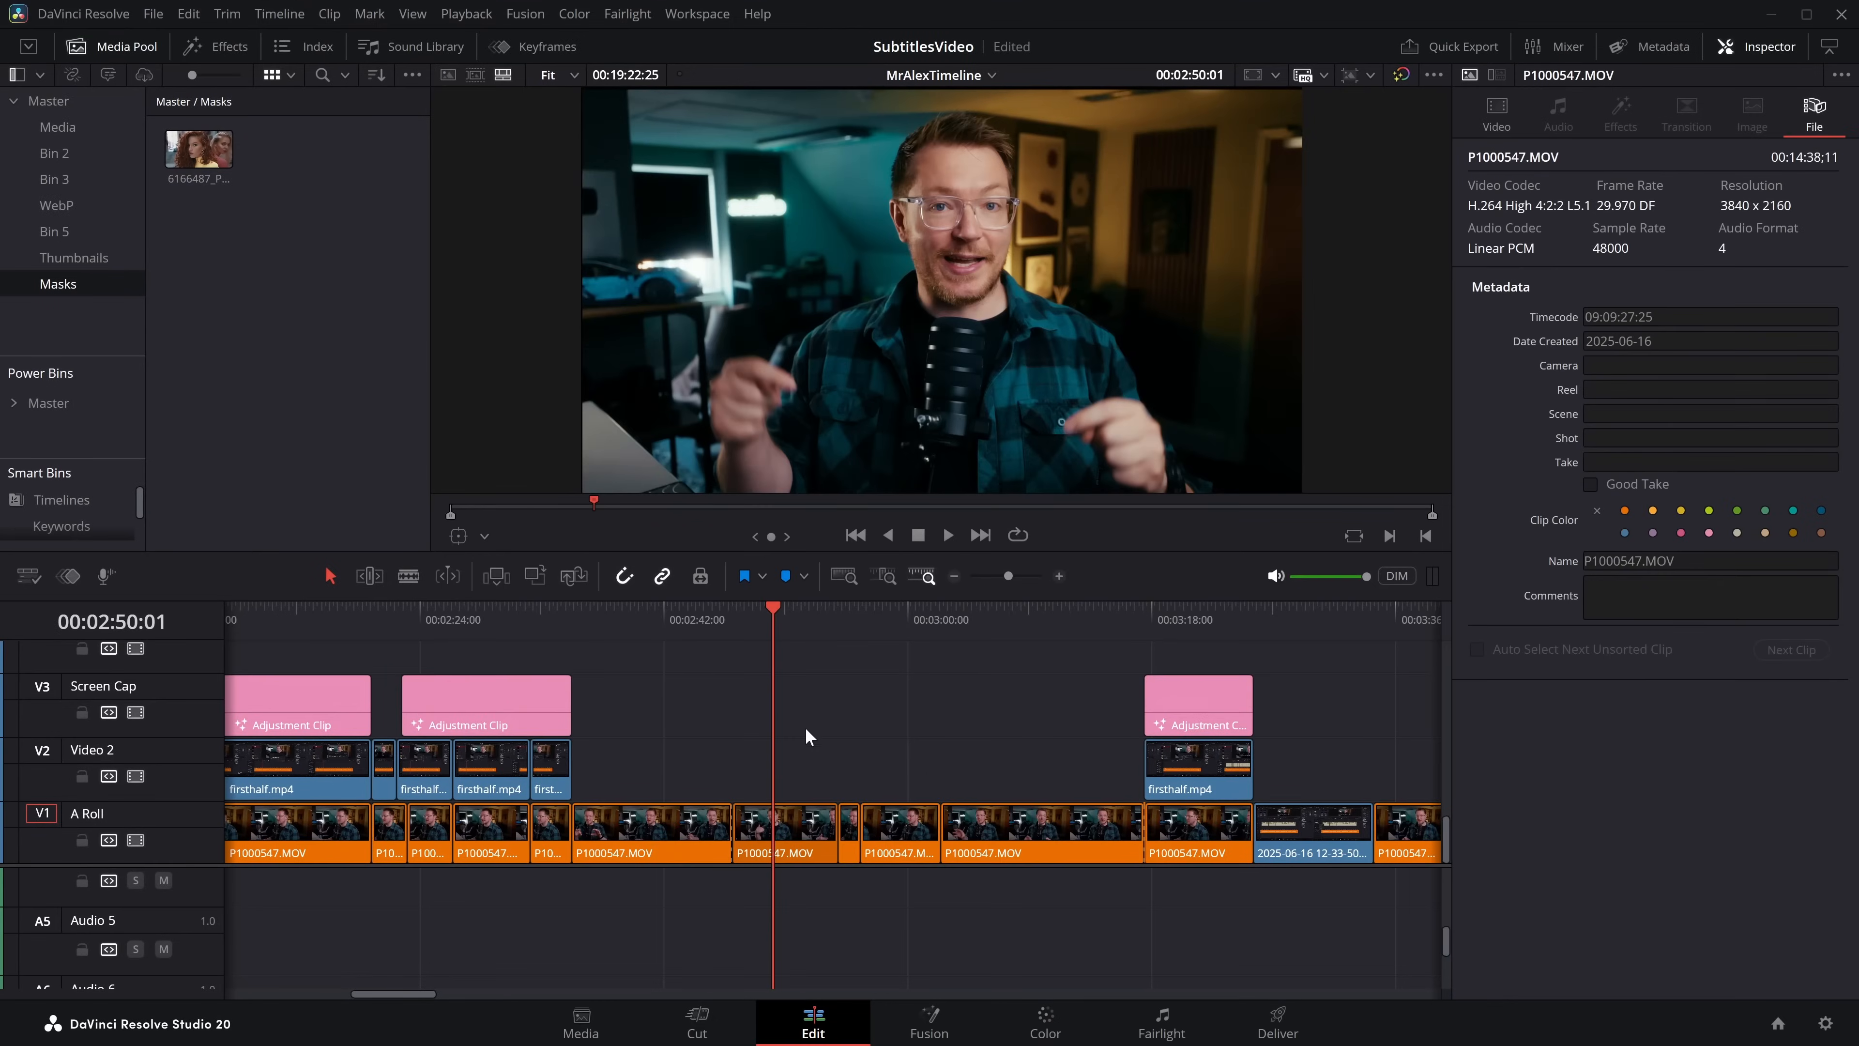
click(986, 749)
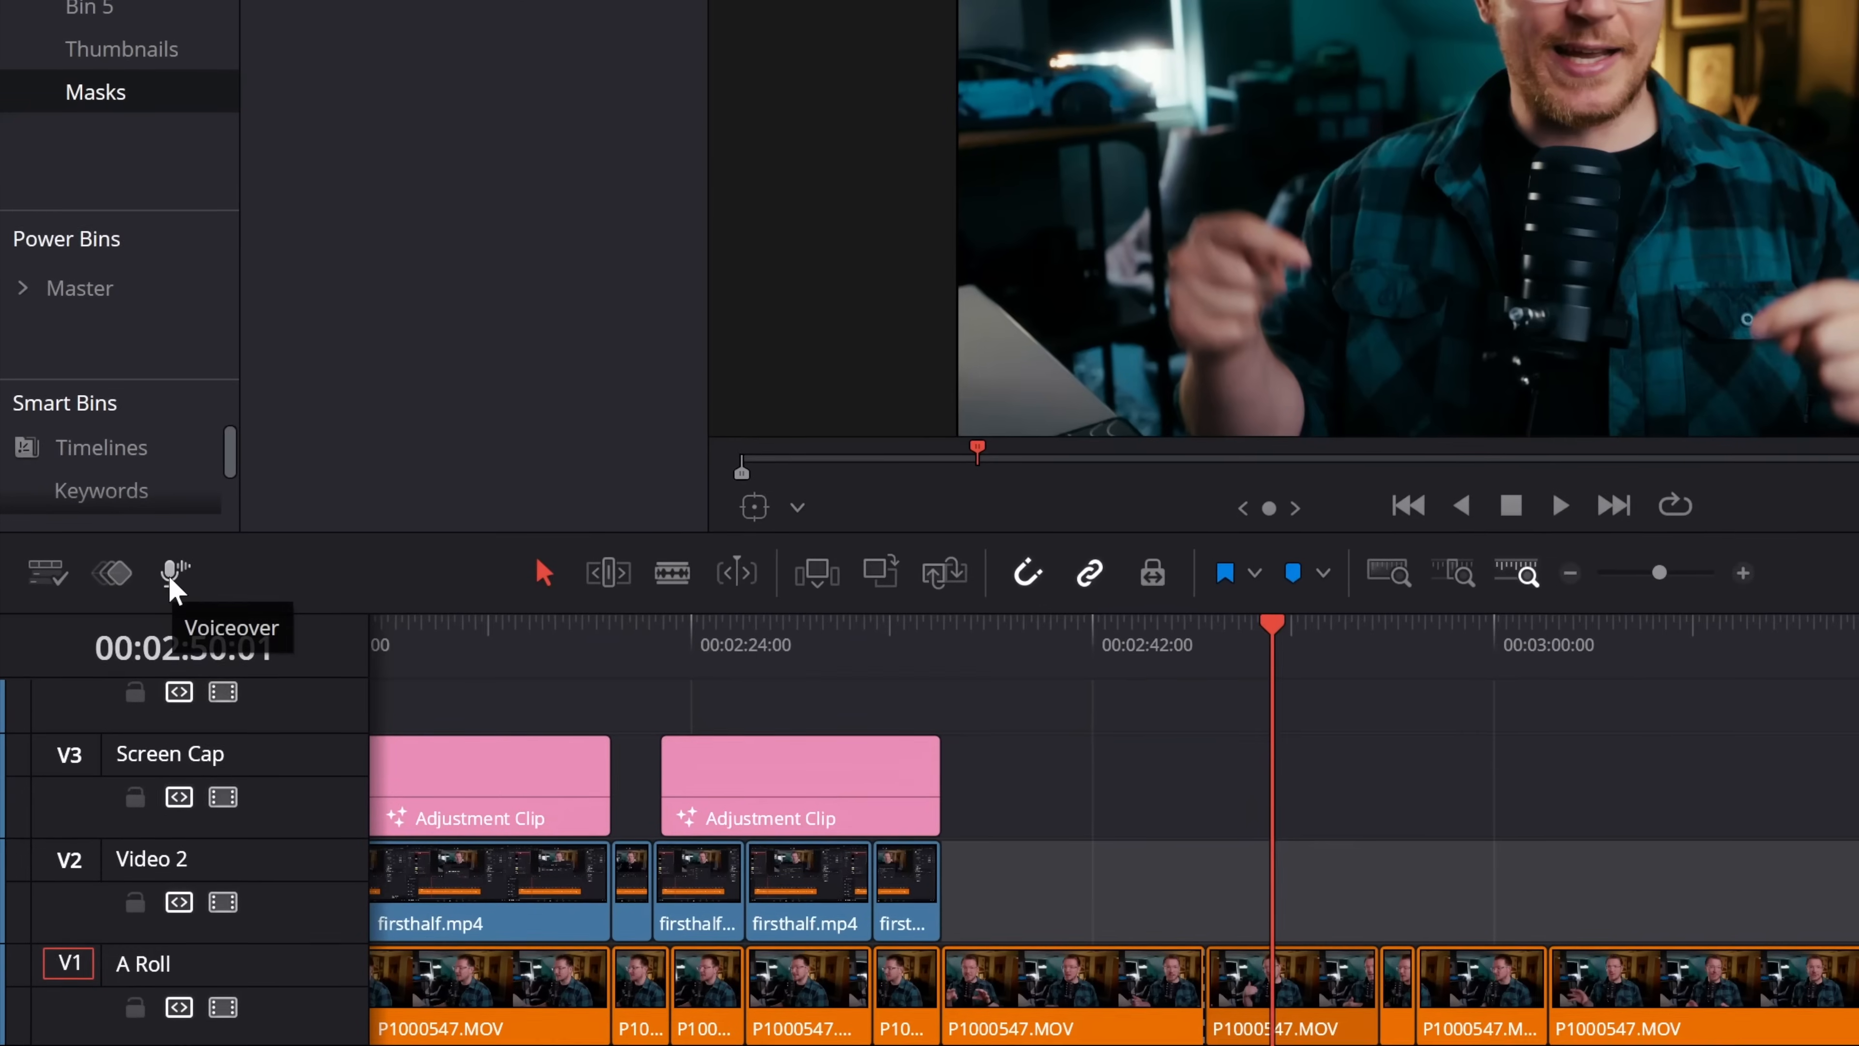
click(171, 572)
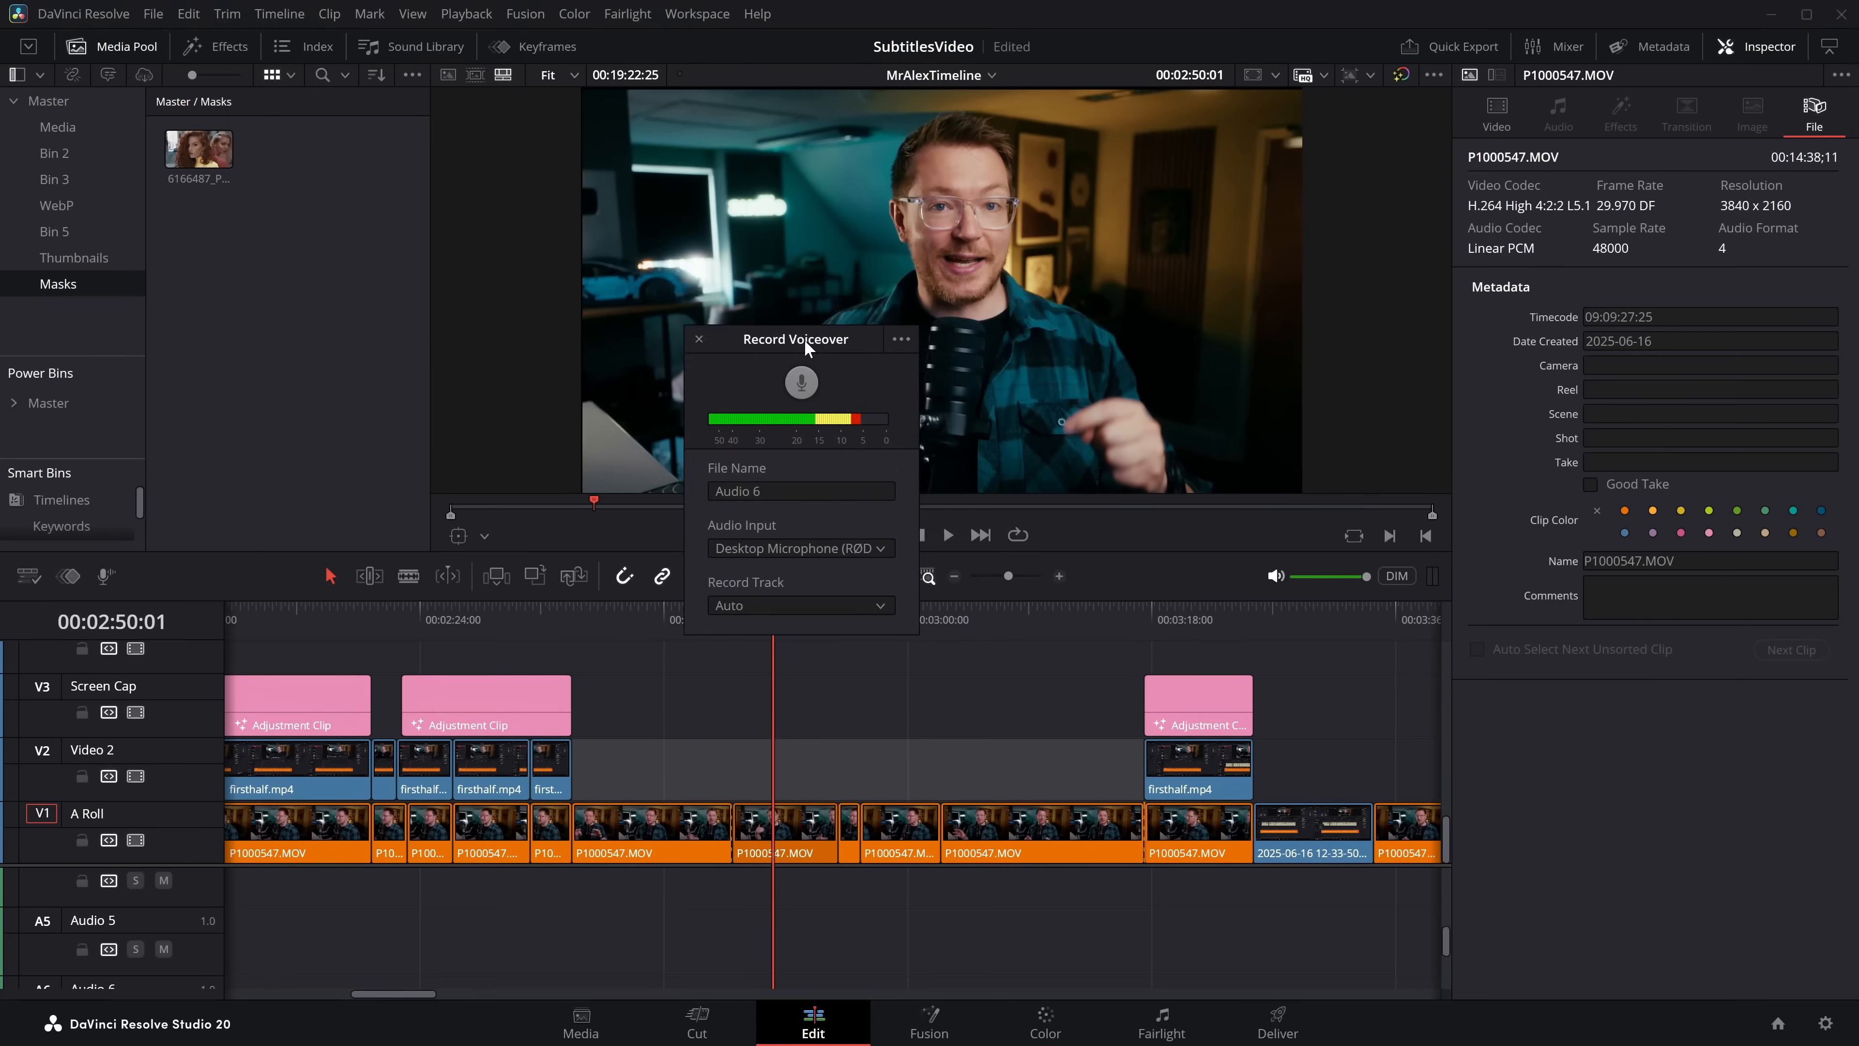
drag(753, 359, 869, 259)
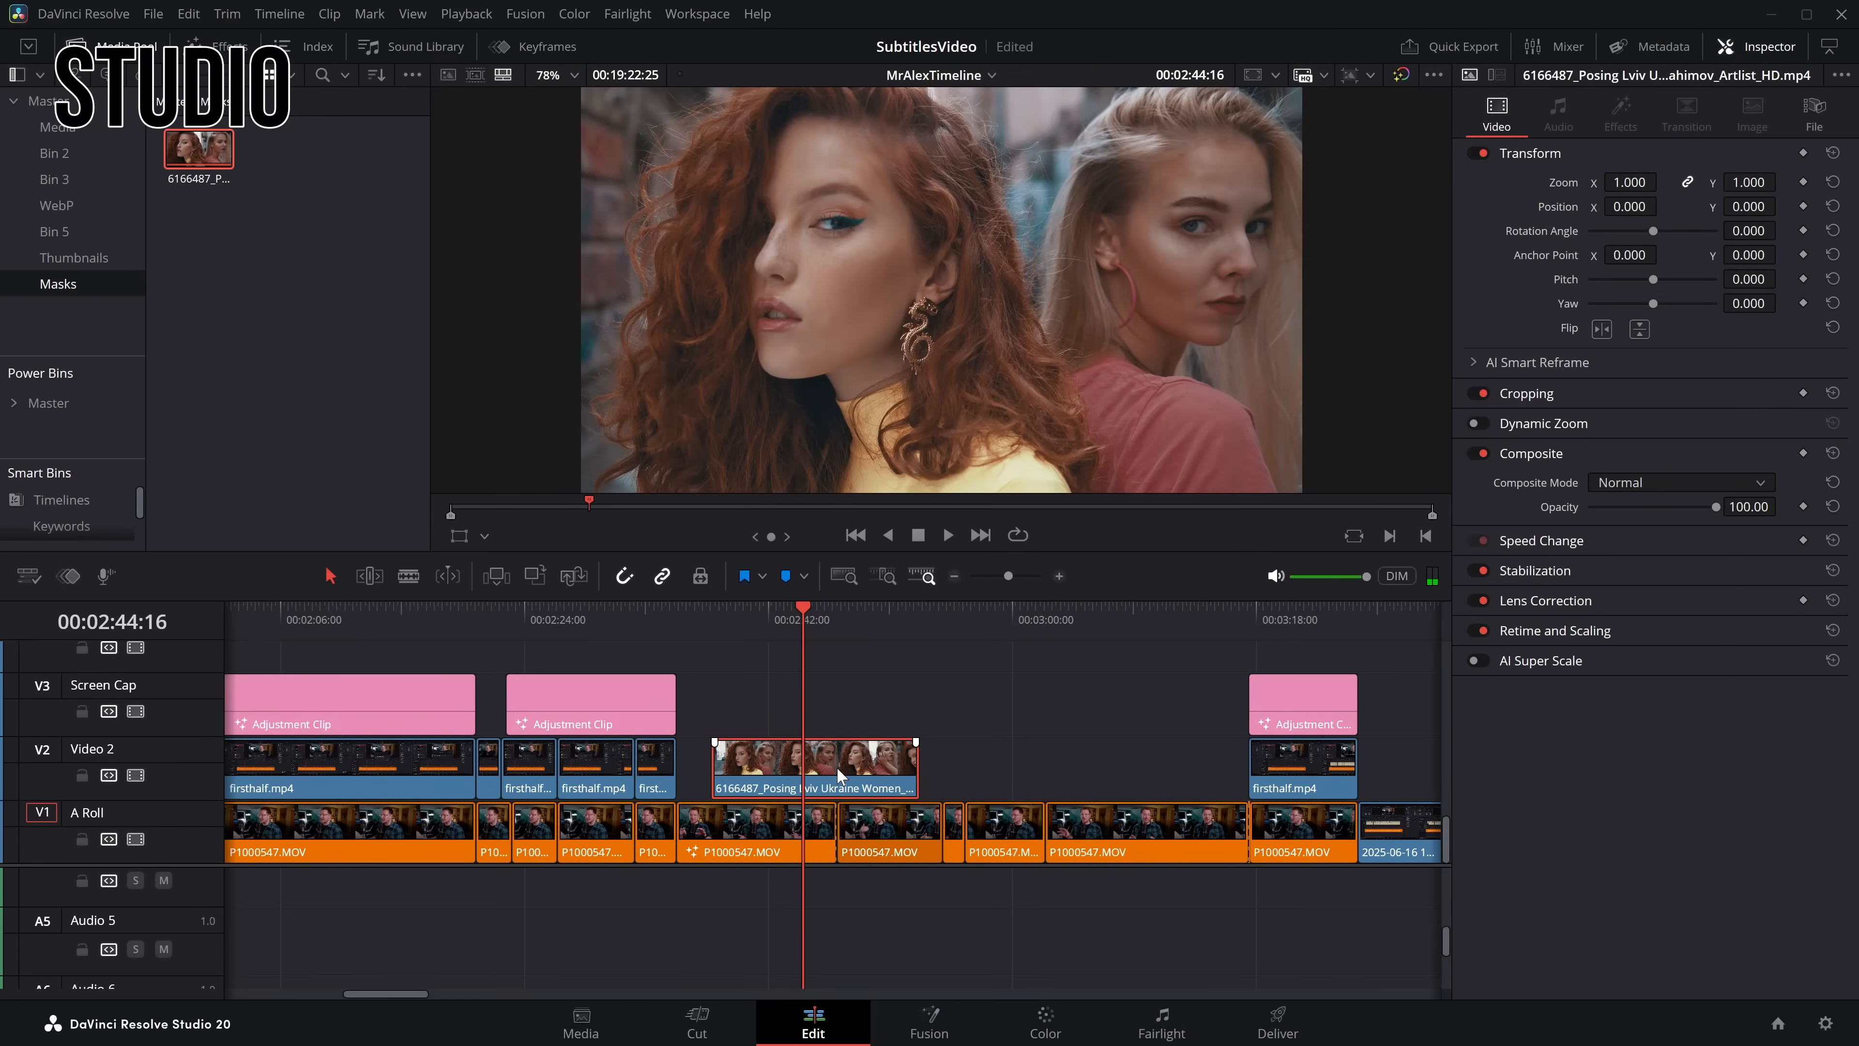
Step: Open the V2 clip of the two women on the Fusion page and insert a Magic Mask node between MediaIn1 and MediaOut1
right_click(836, 777)
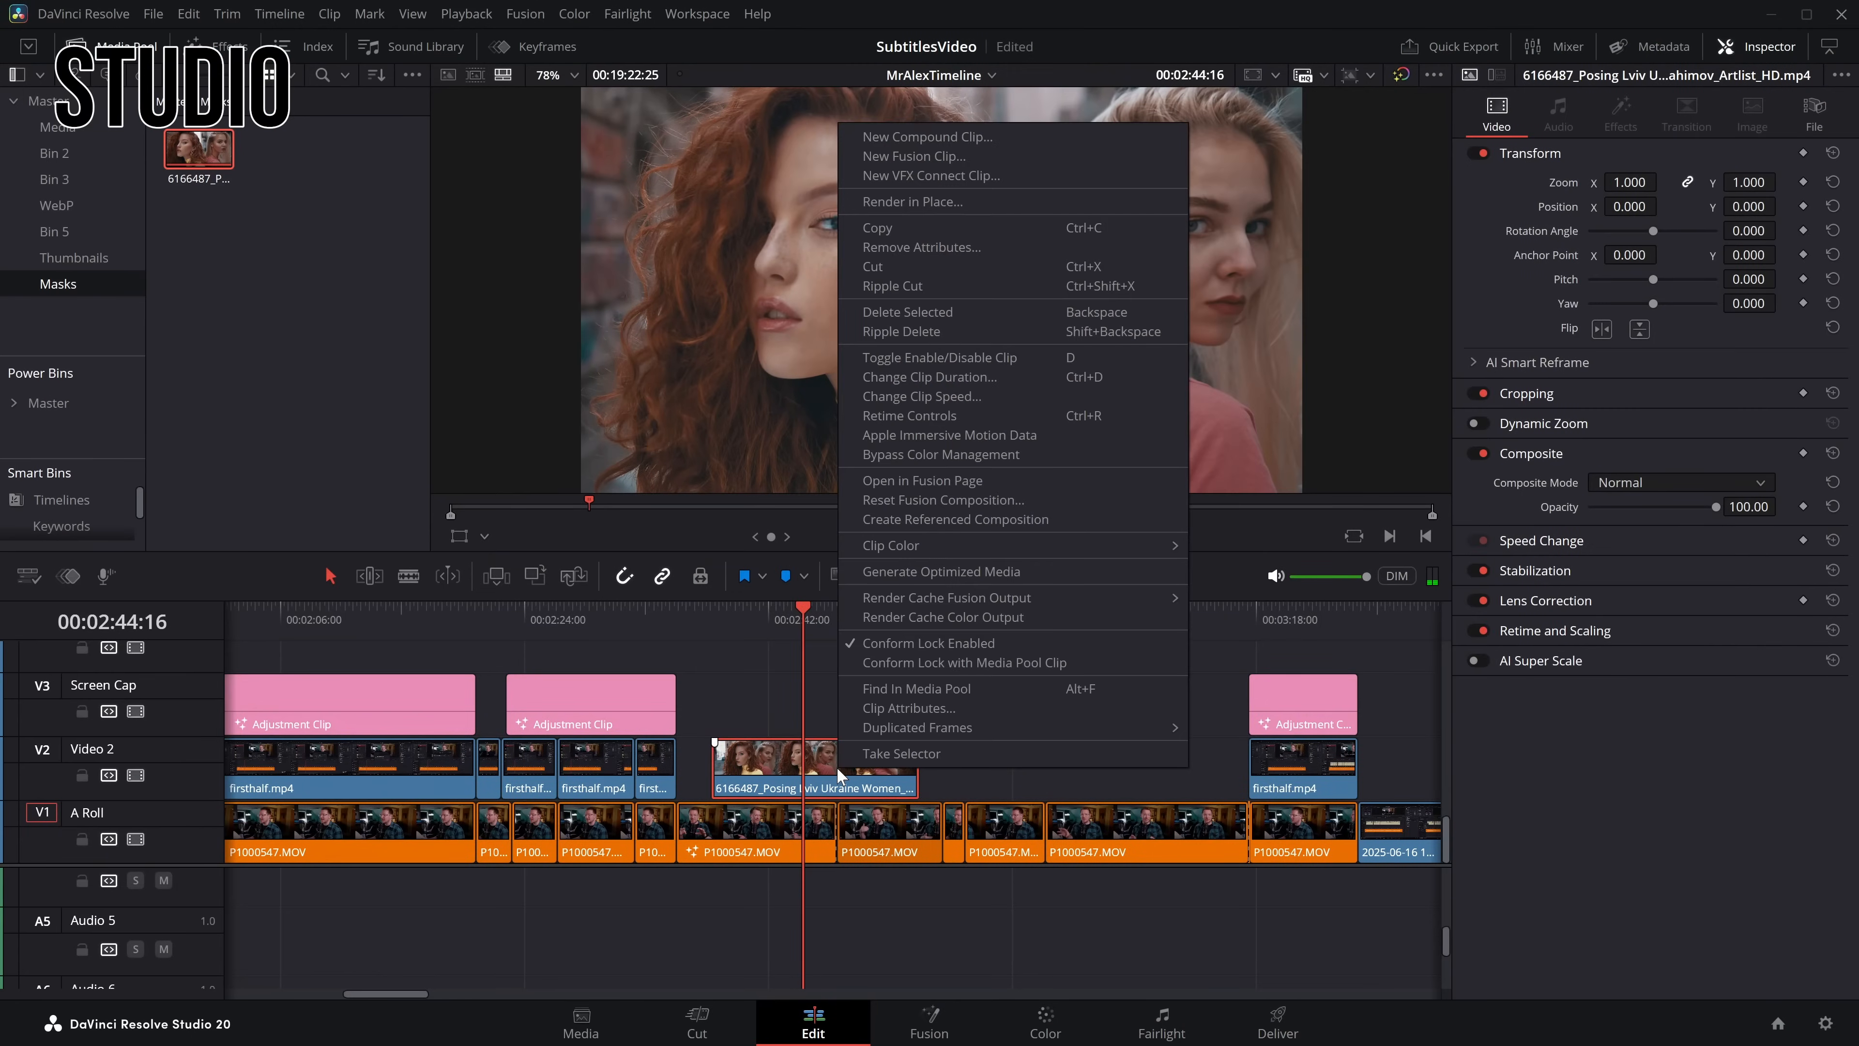
click(924, 481)
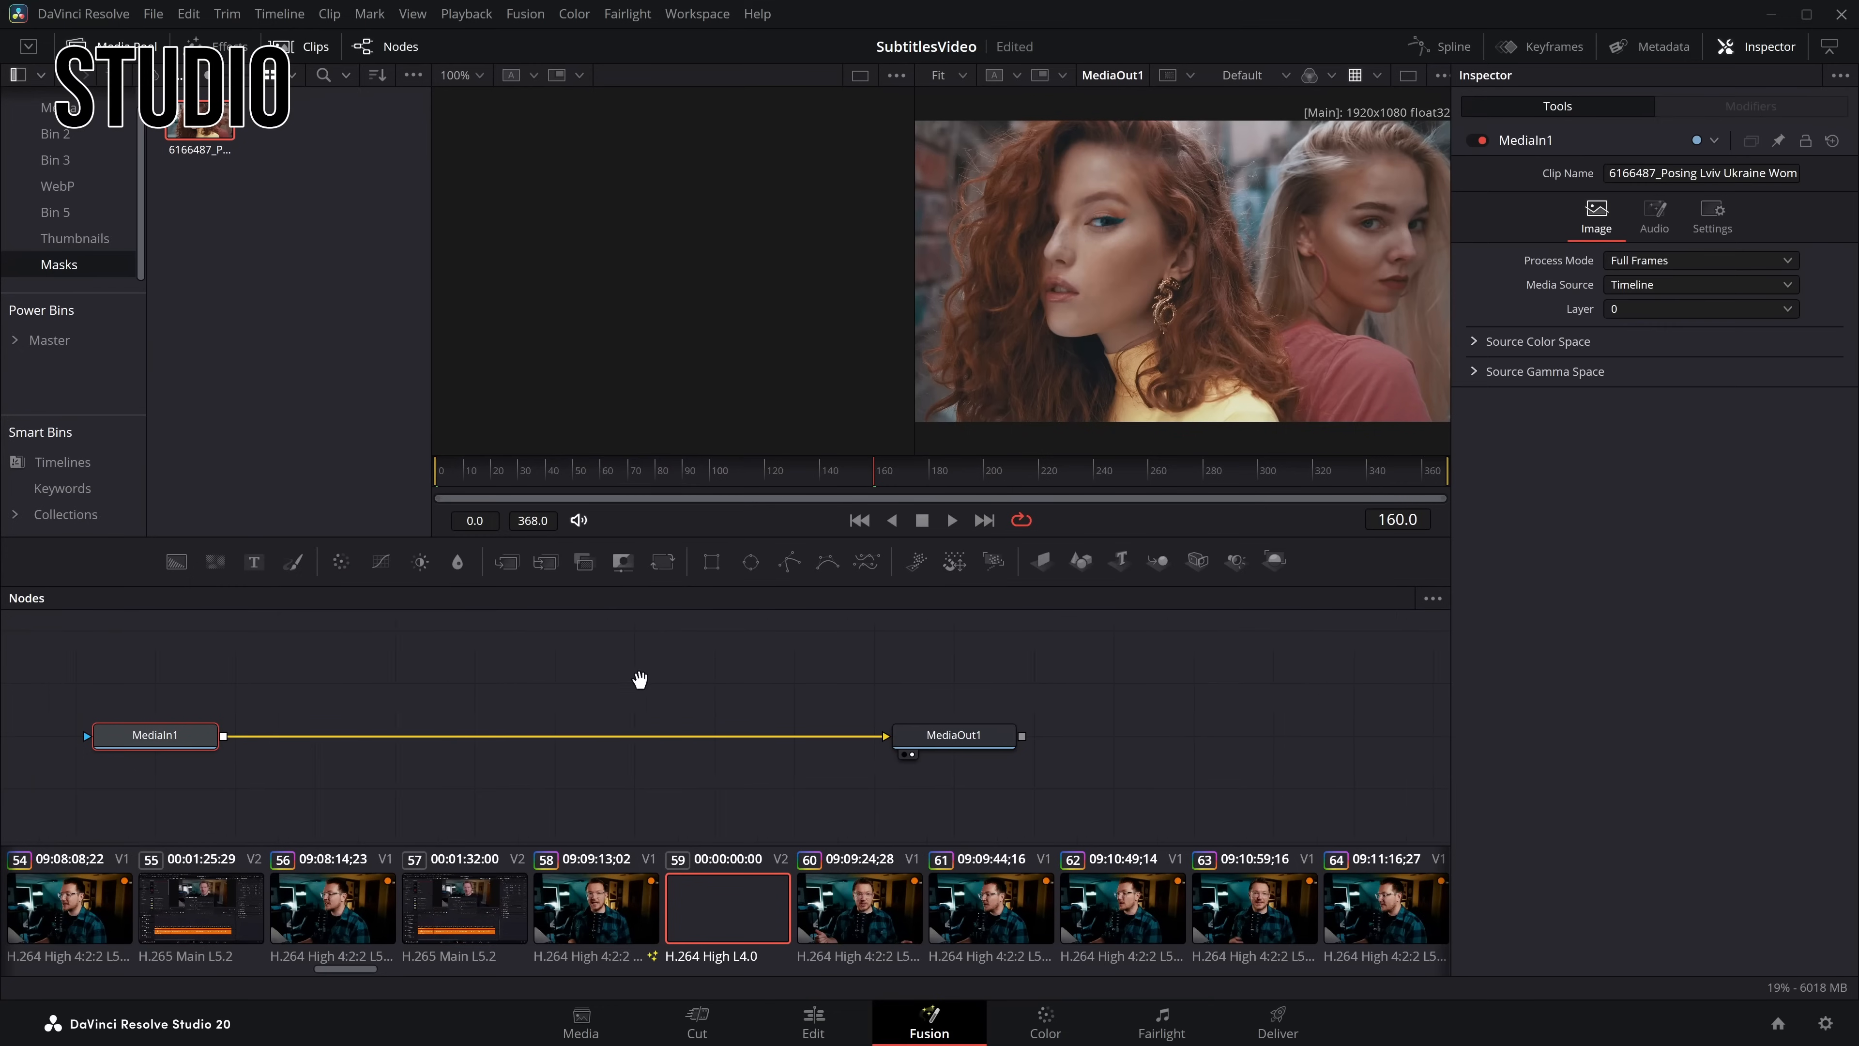
key(shift+space)
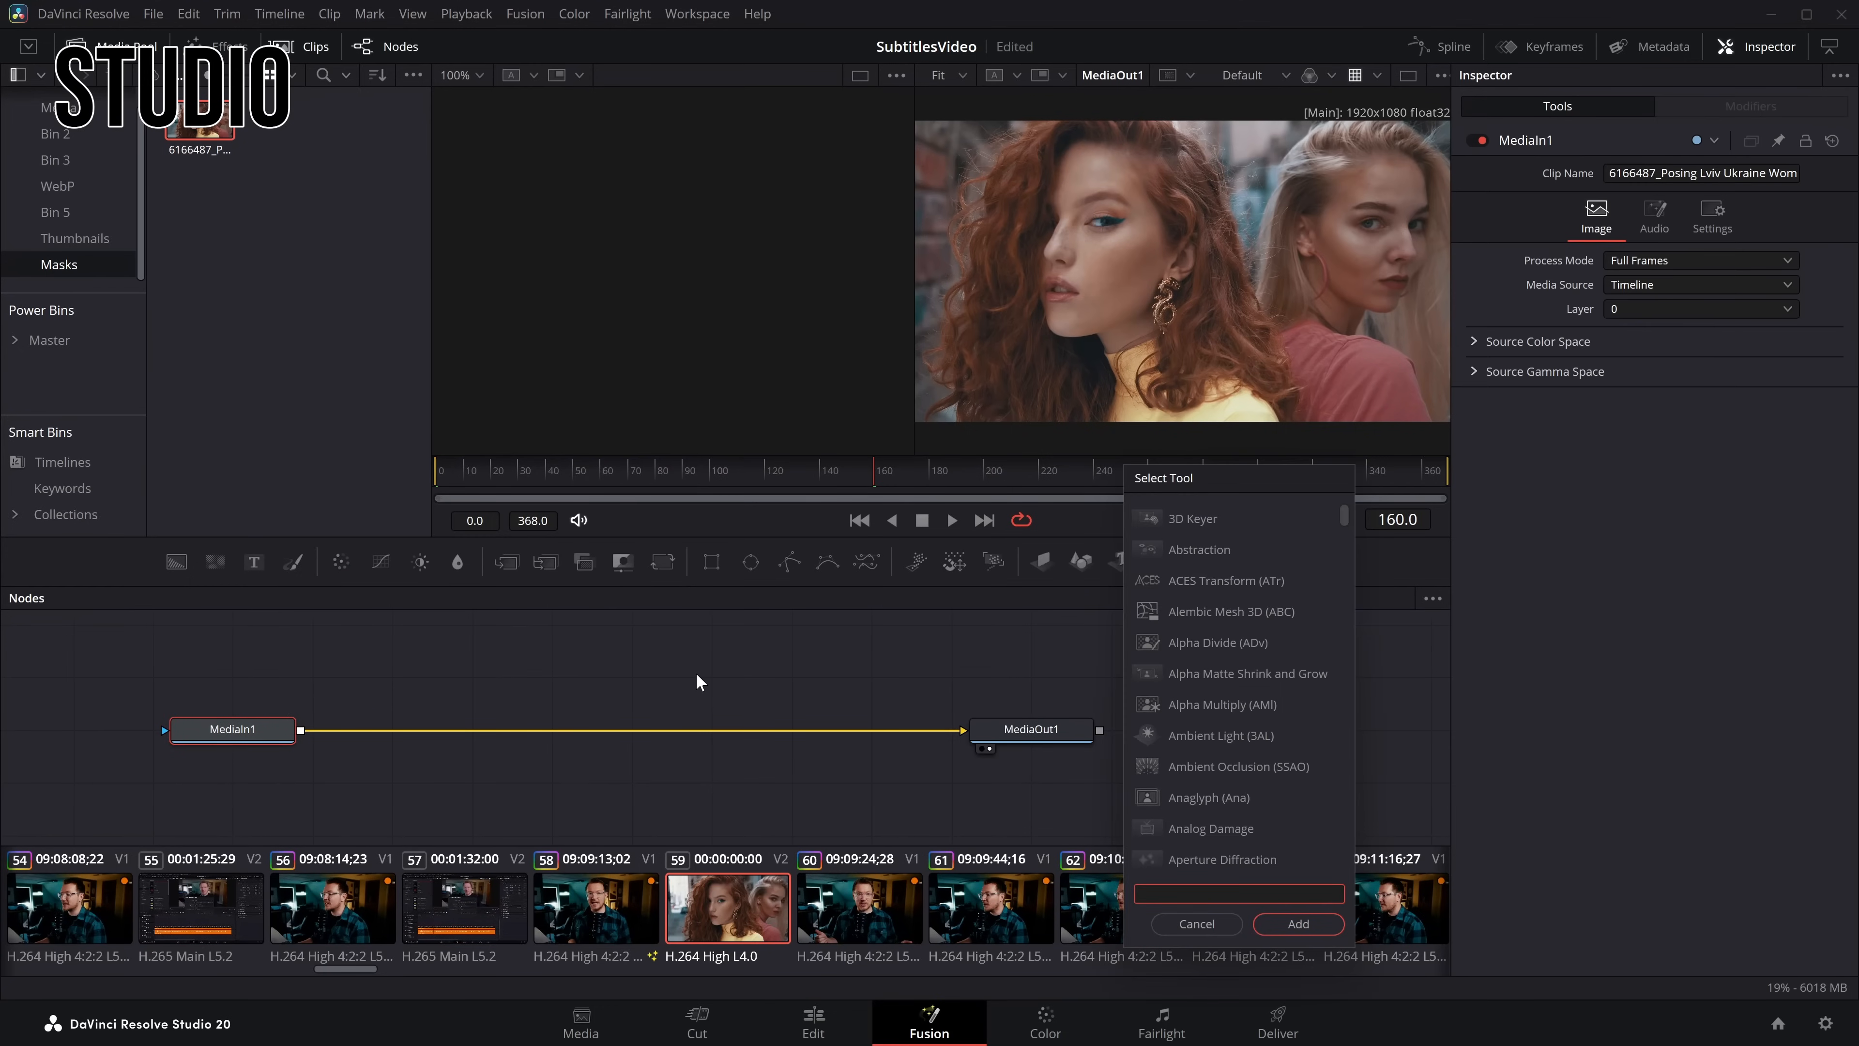
text(magic)
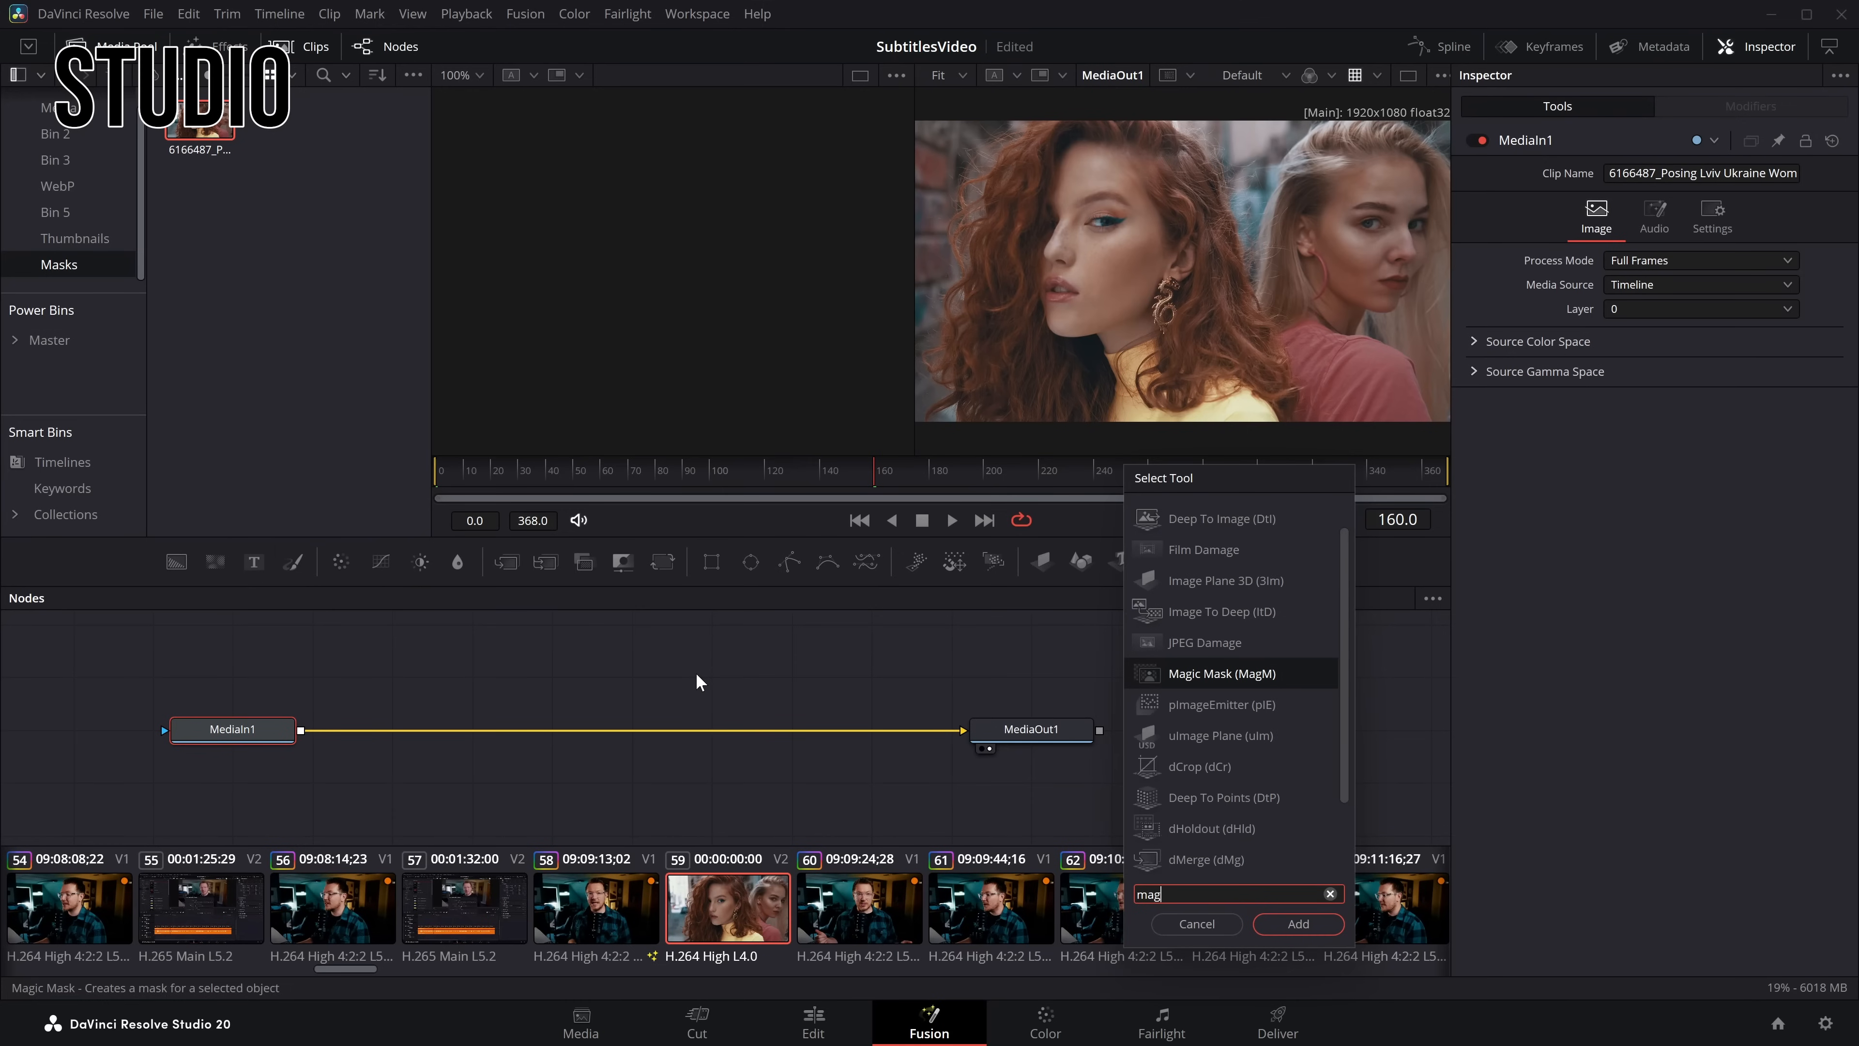
key(Return)
drag(392, 733, 641, 733)
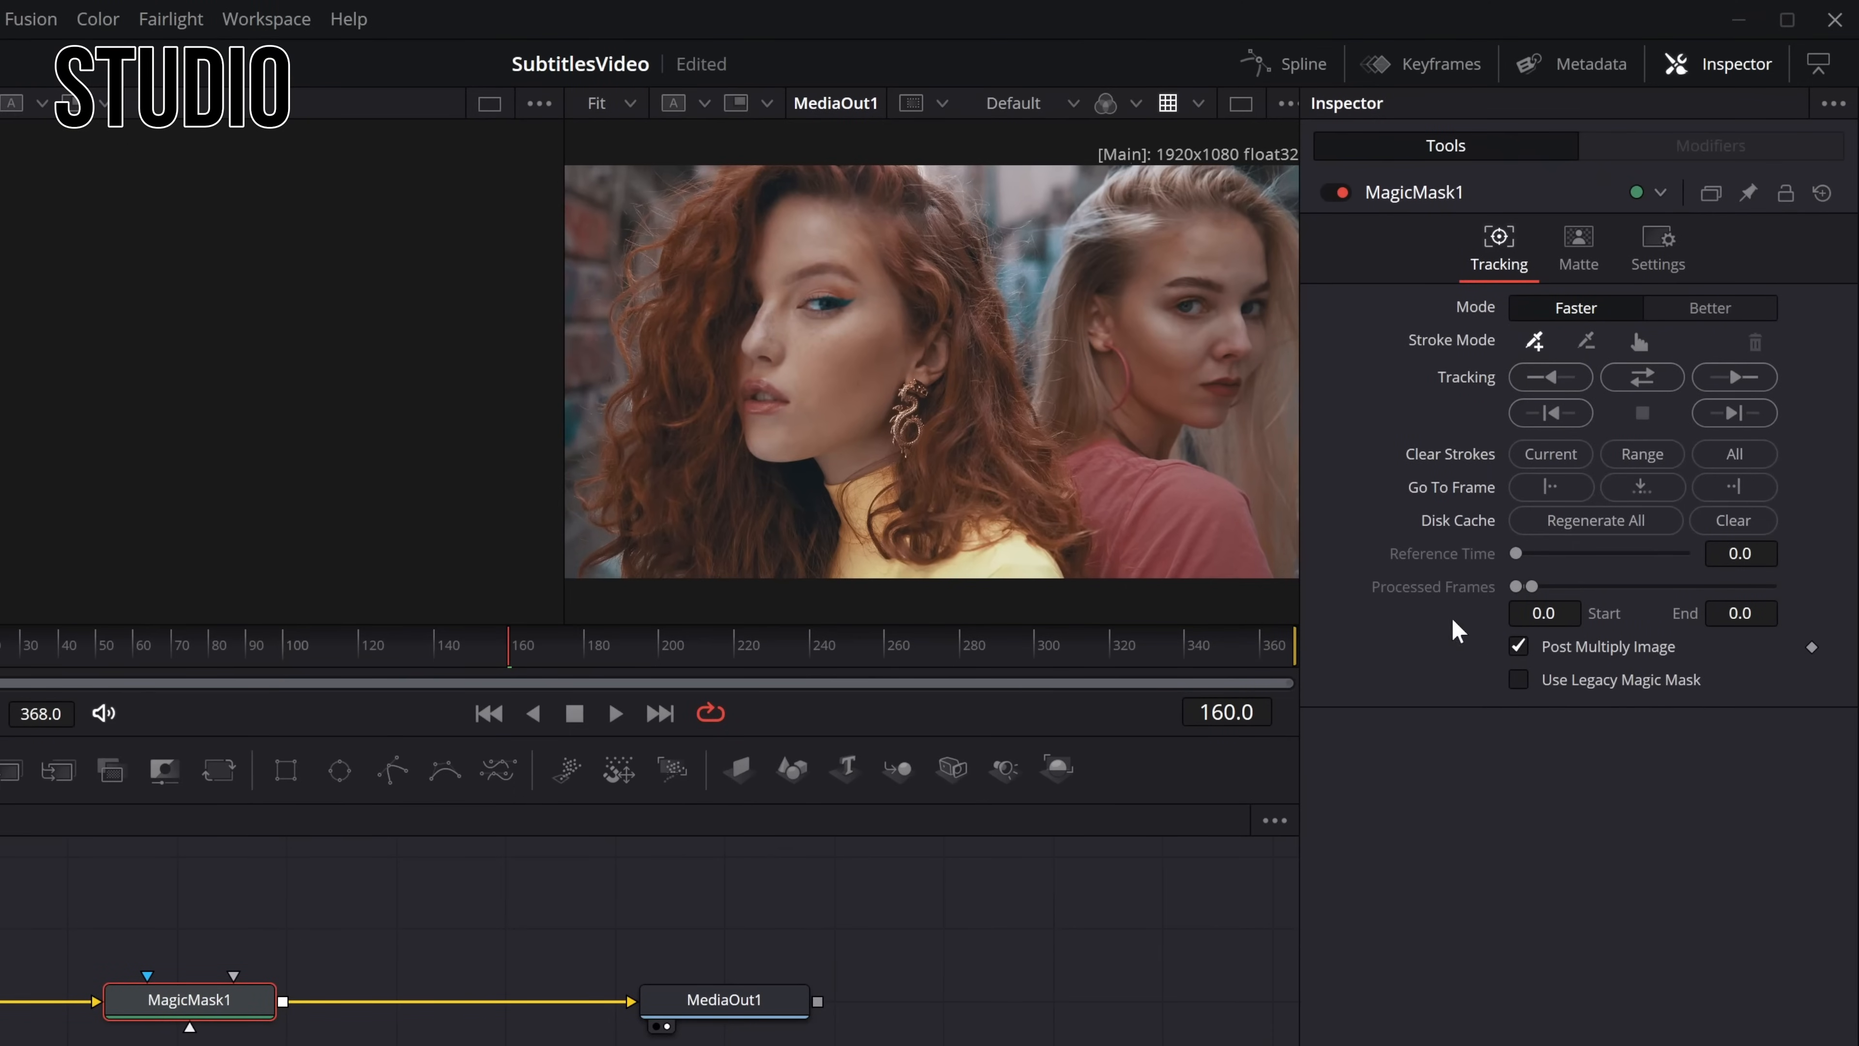
Step: Mask the red-haired woman's face, hair and top with Magic Mask points, showing MediaIn1 and MagicMask1 side by side in the viewers
click(807, 230)
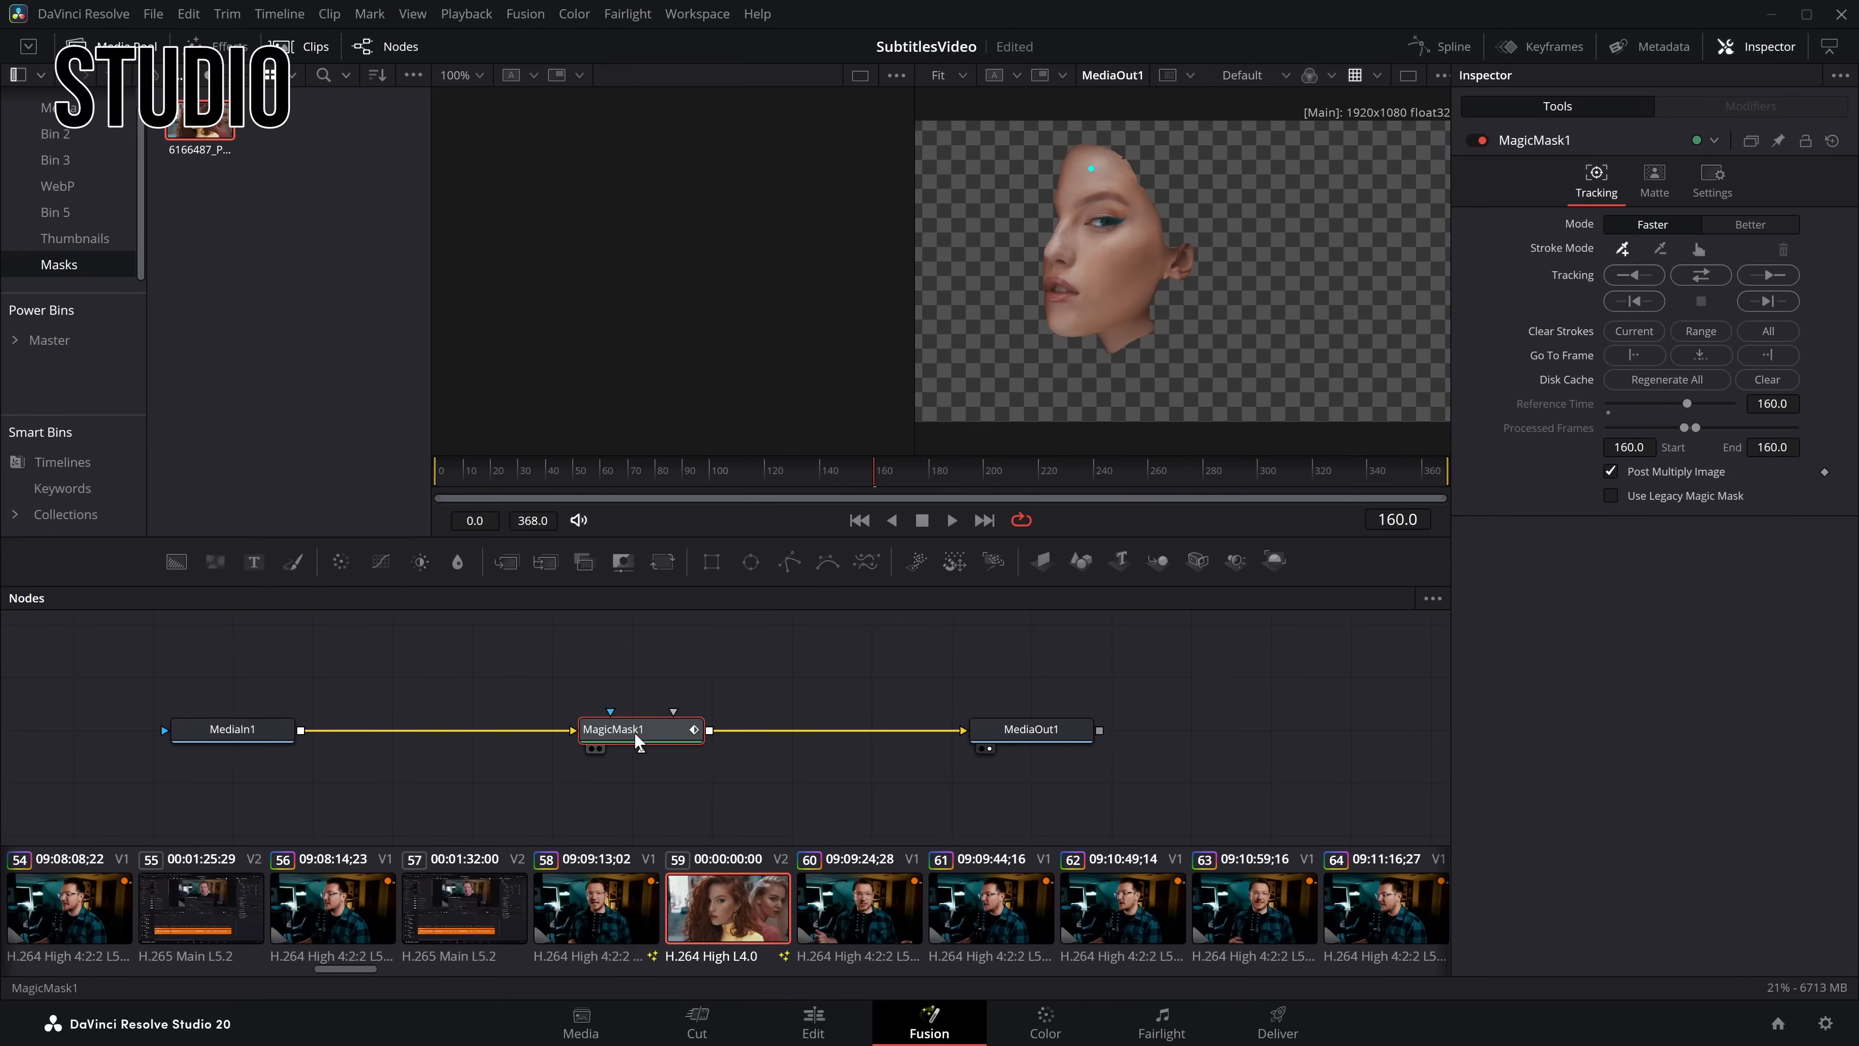
key(2)
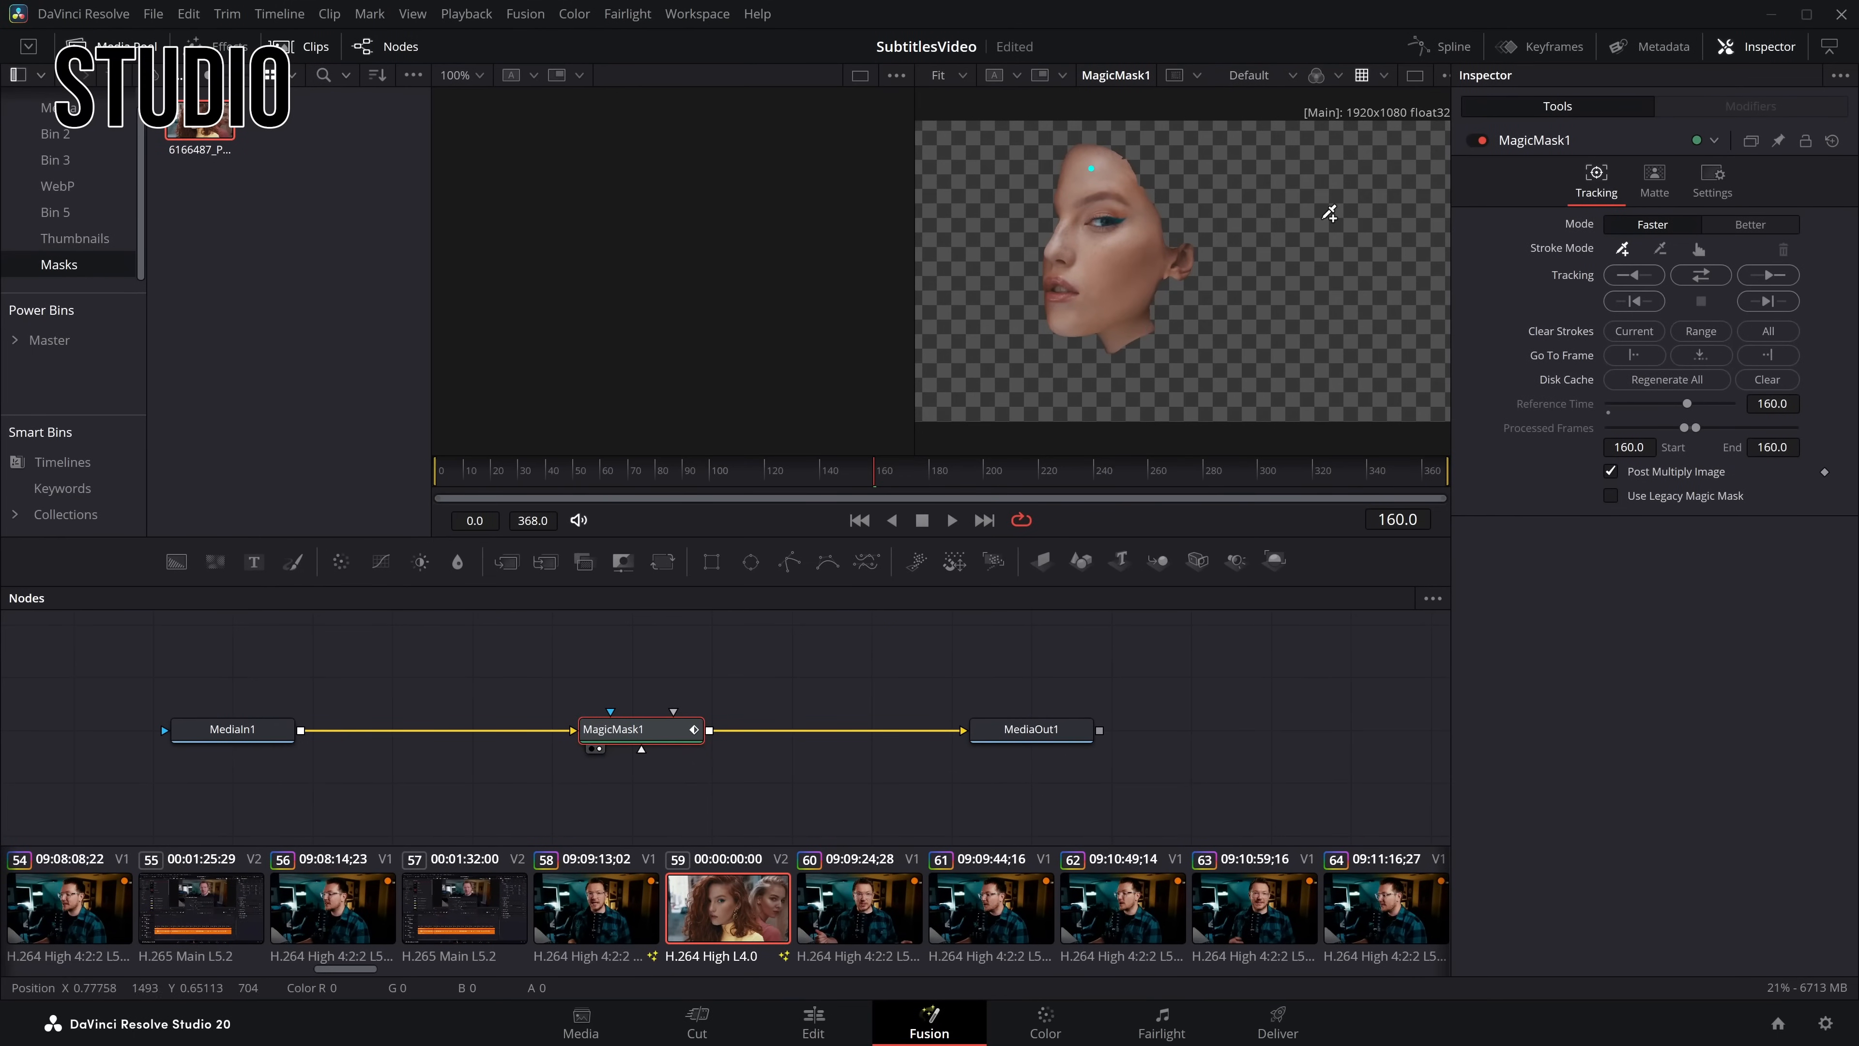
drag(254, 731, 674, 260)
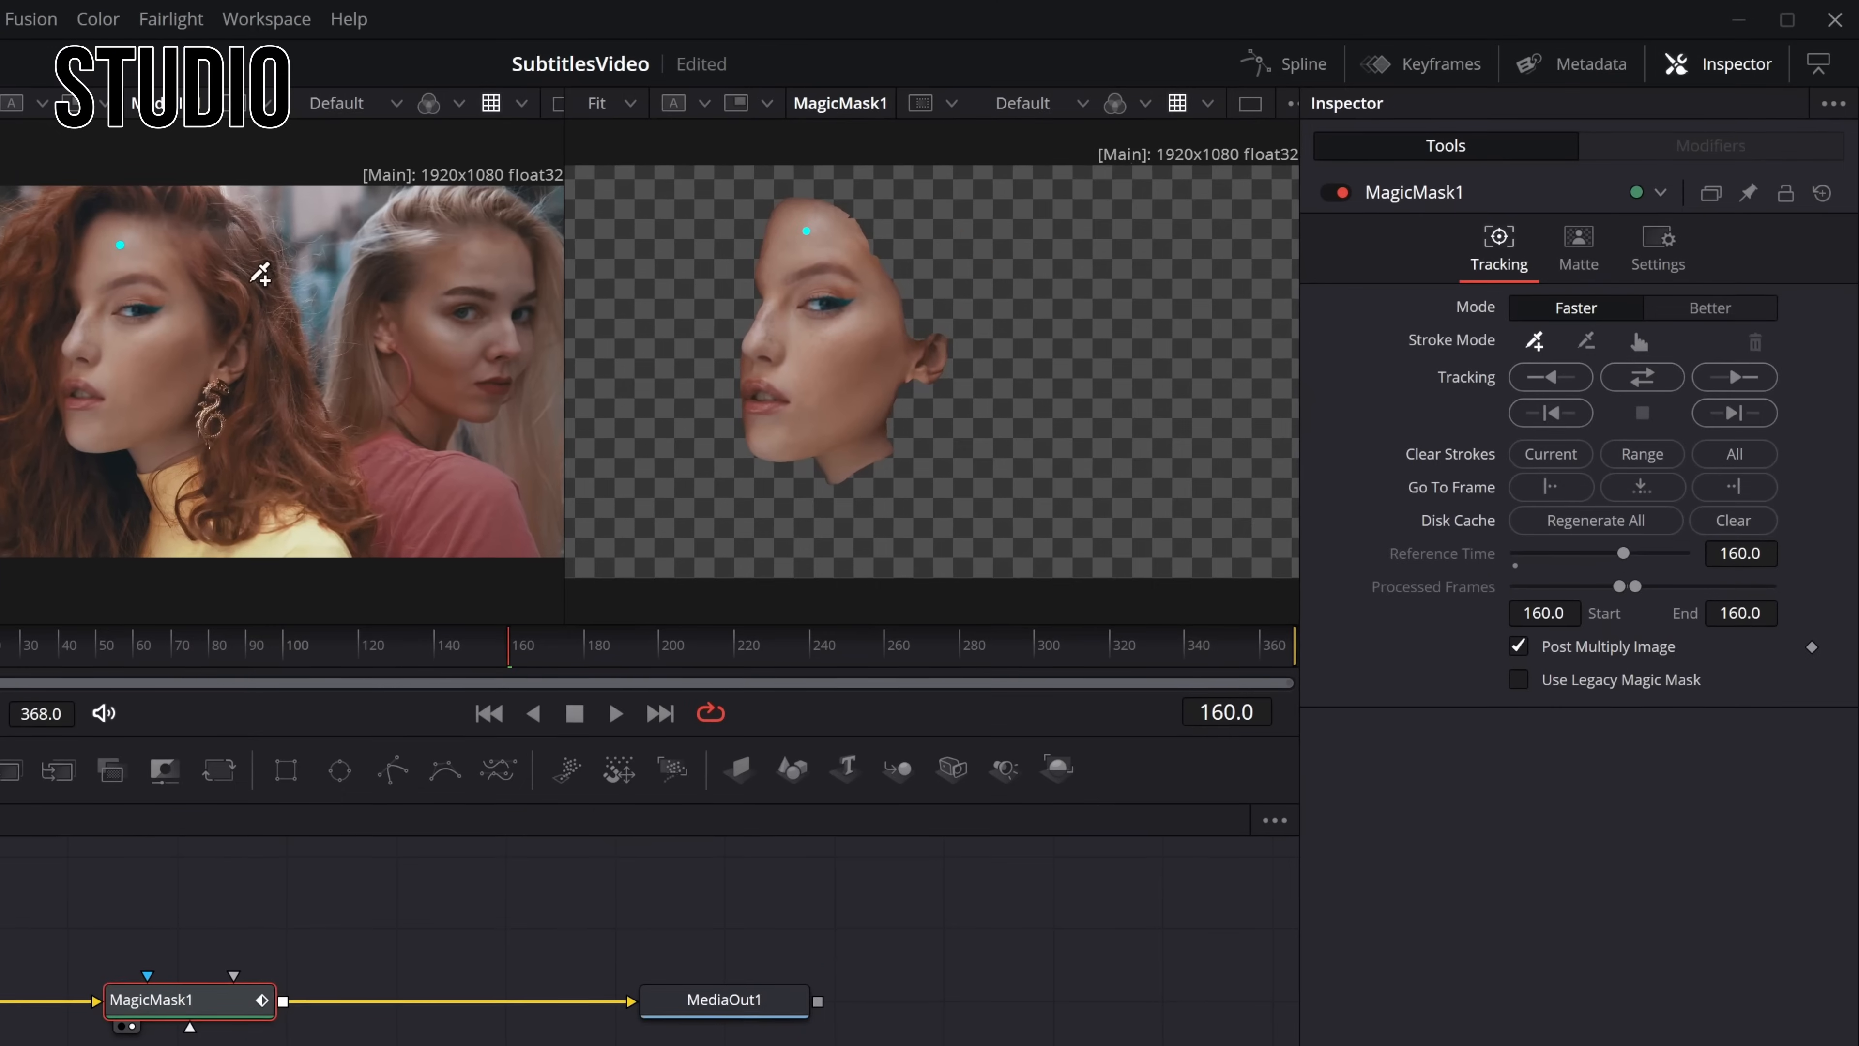
click(252, 282)
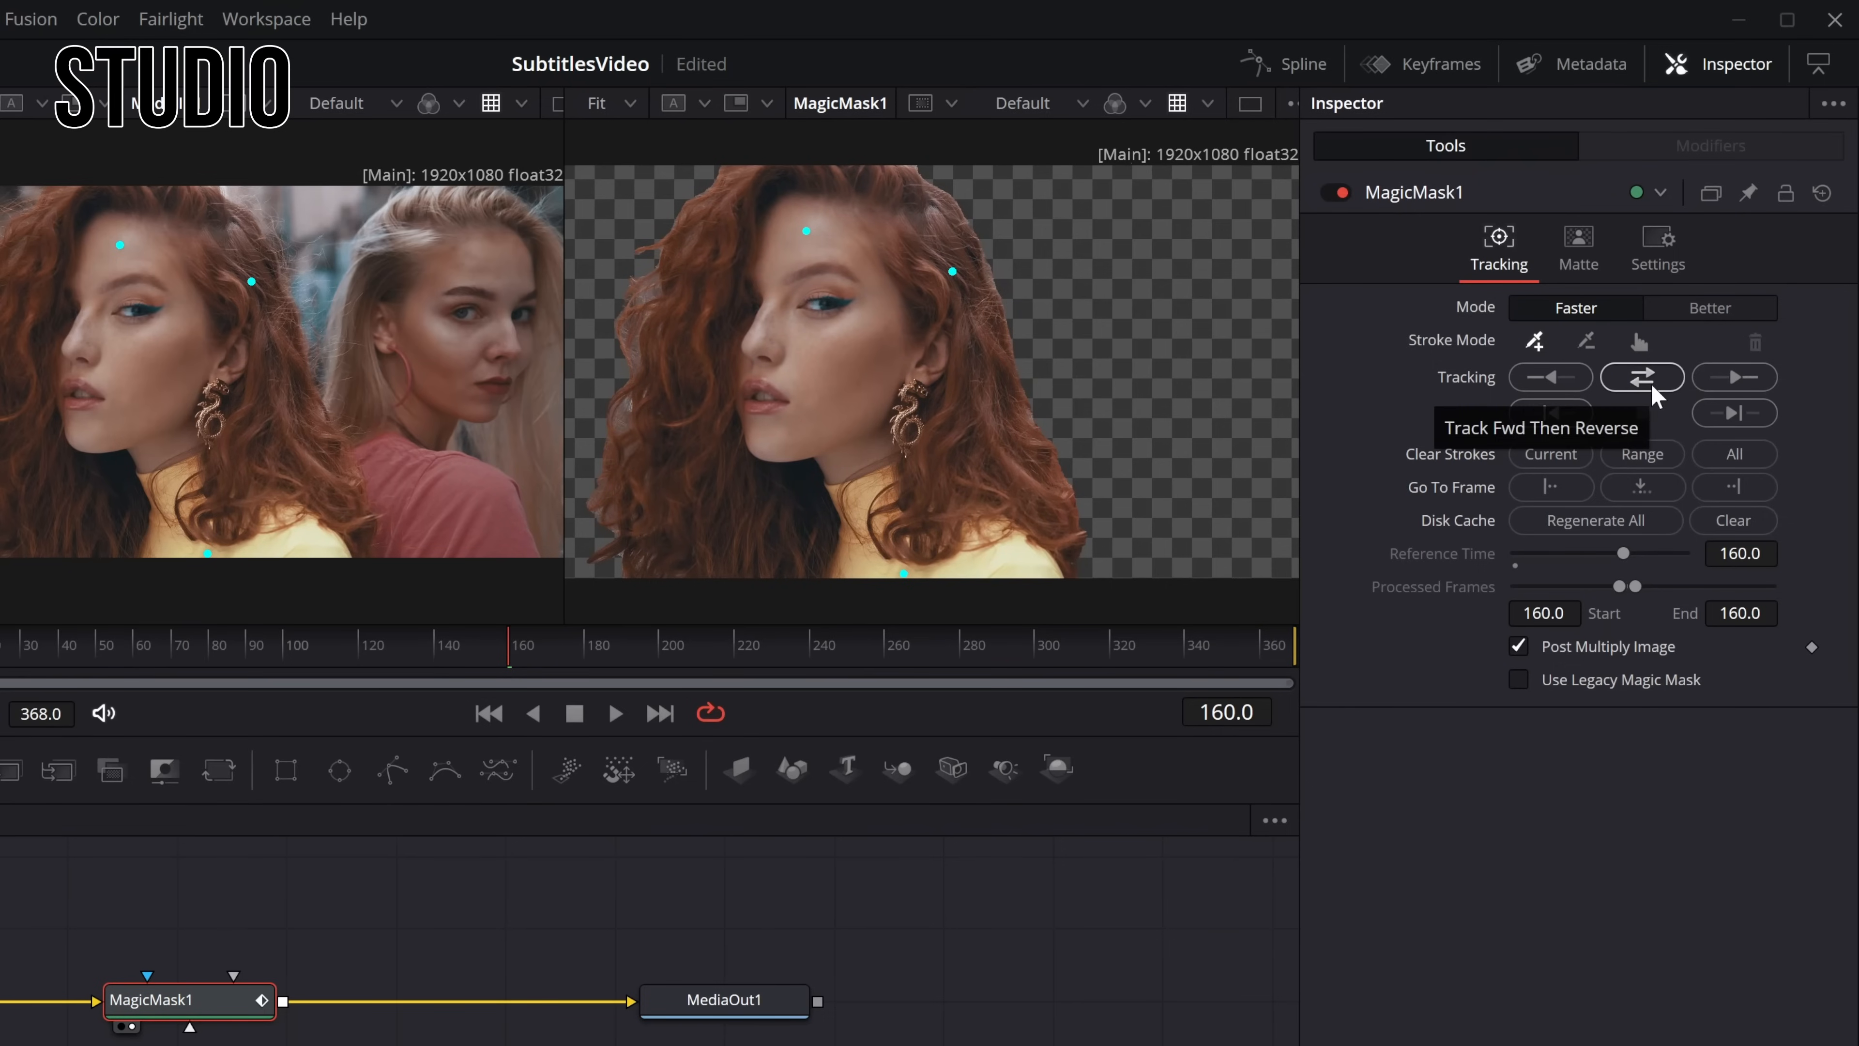
Step: Set the Magic Mask mode to Better and track the mask forward then in reverse
click(1681, 315)
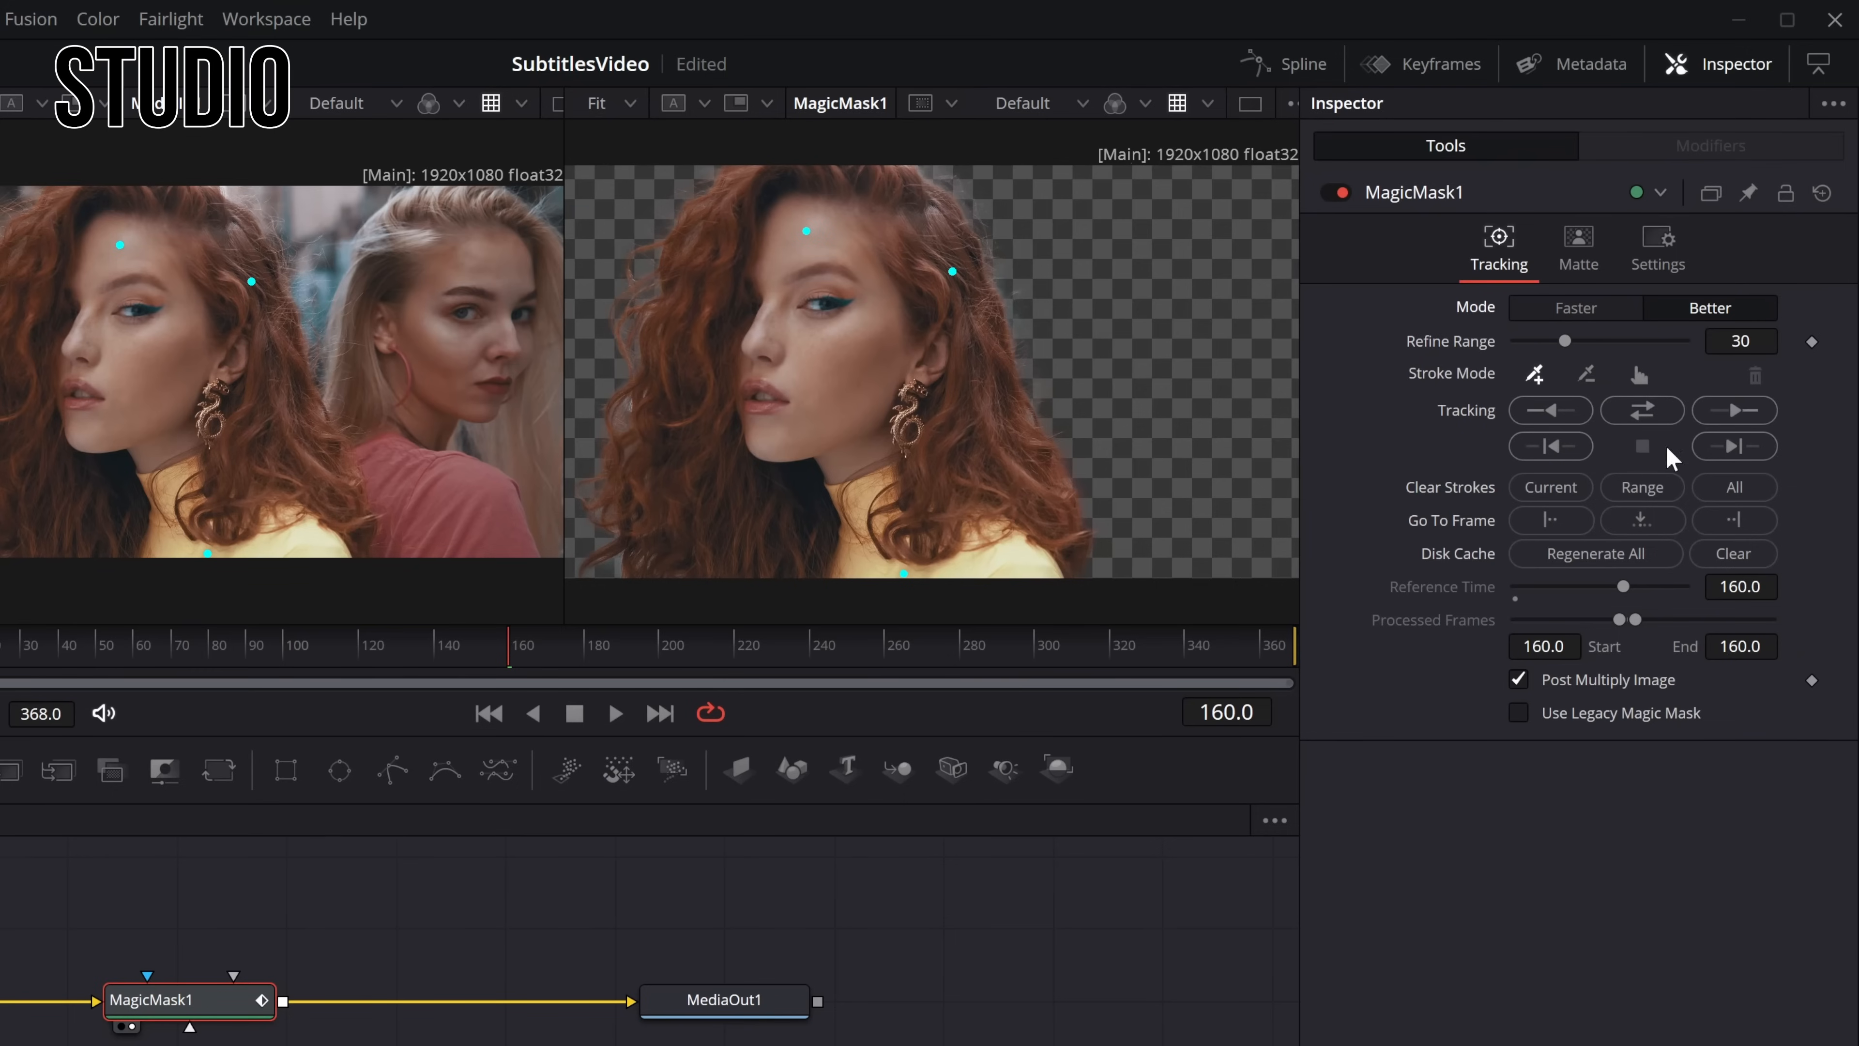
click(1643, 411)
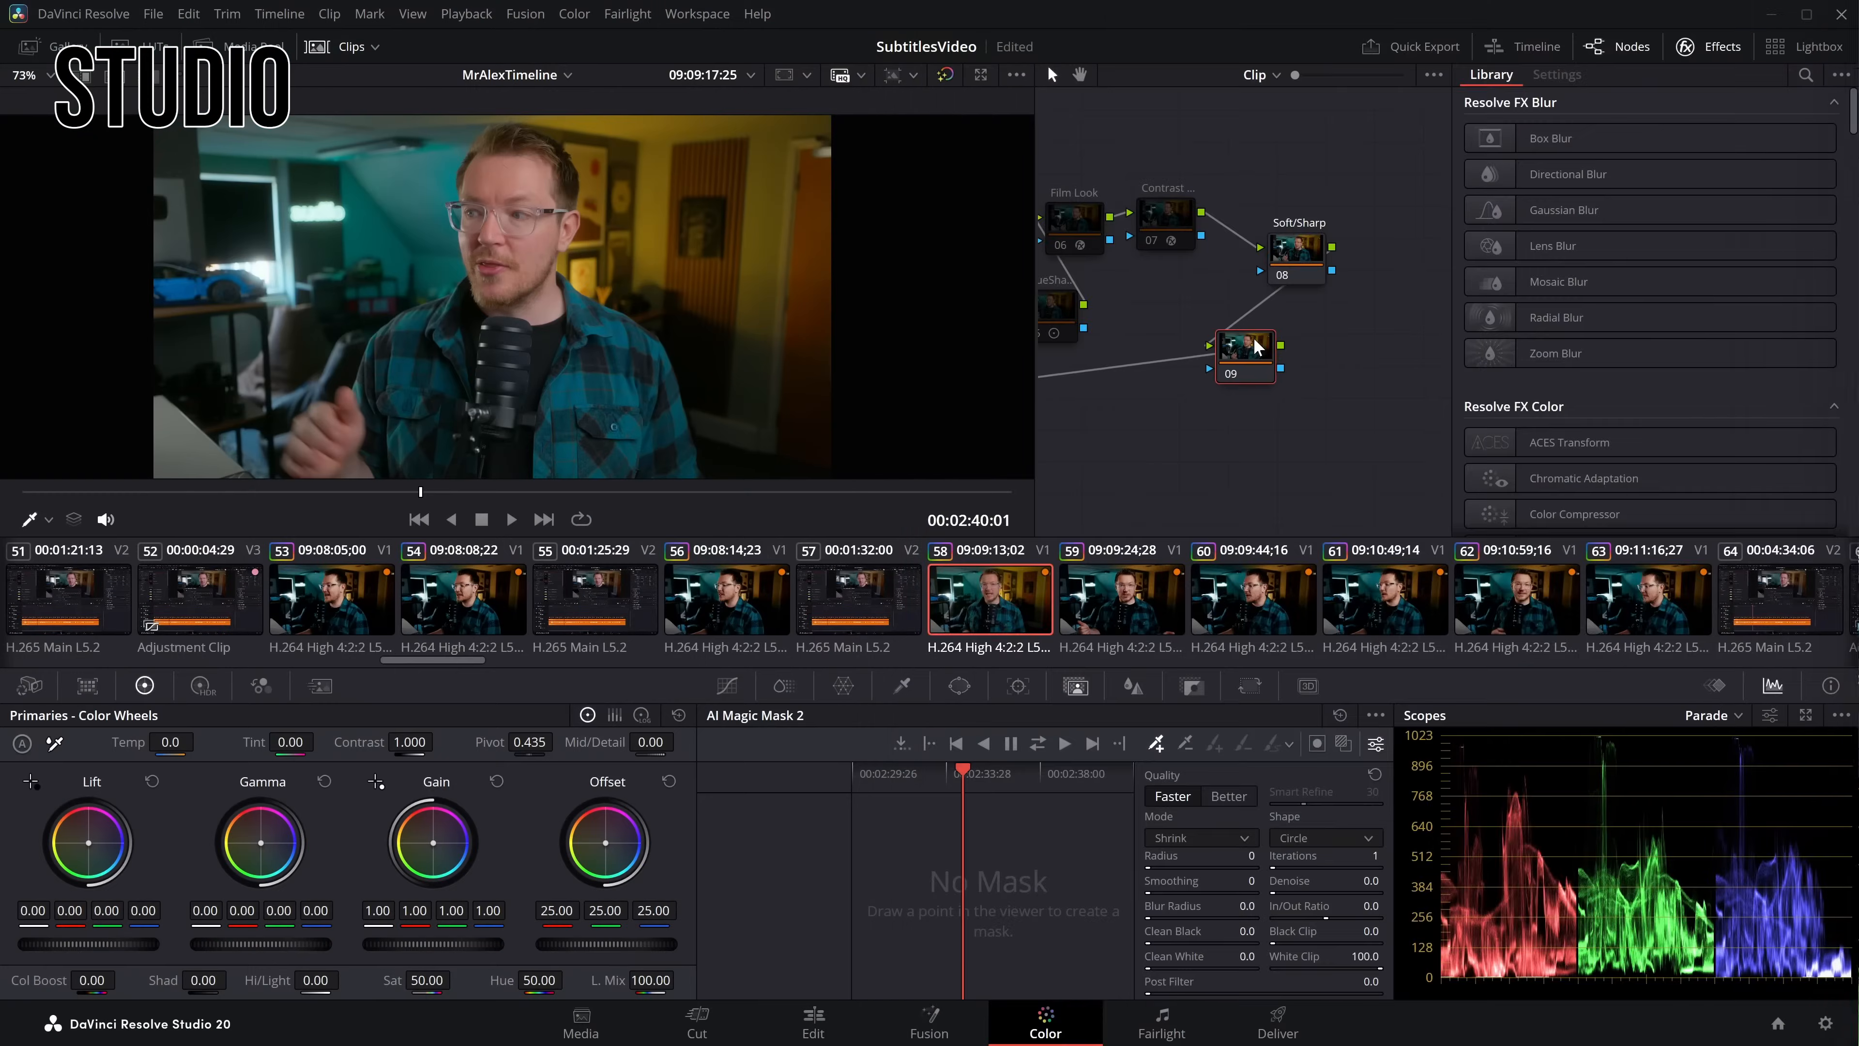
Step: Find the ColorTone Diffuser effect through the Color page search and apply it to node 09
click(1261, 344)
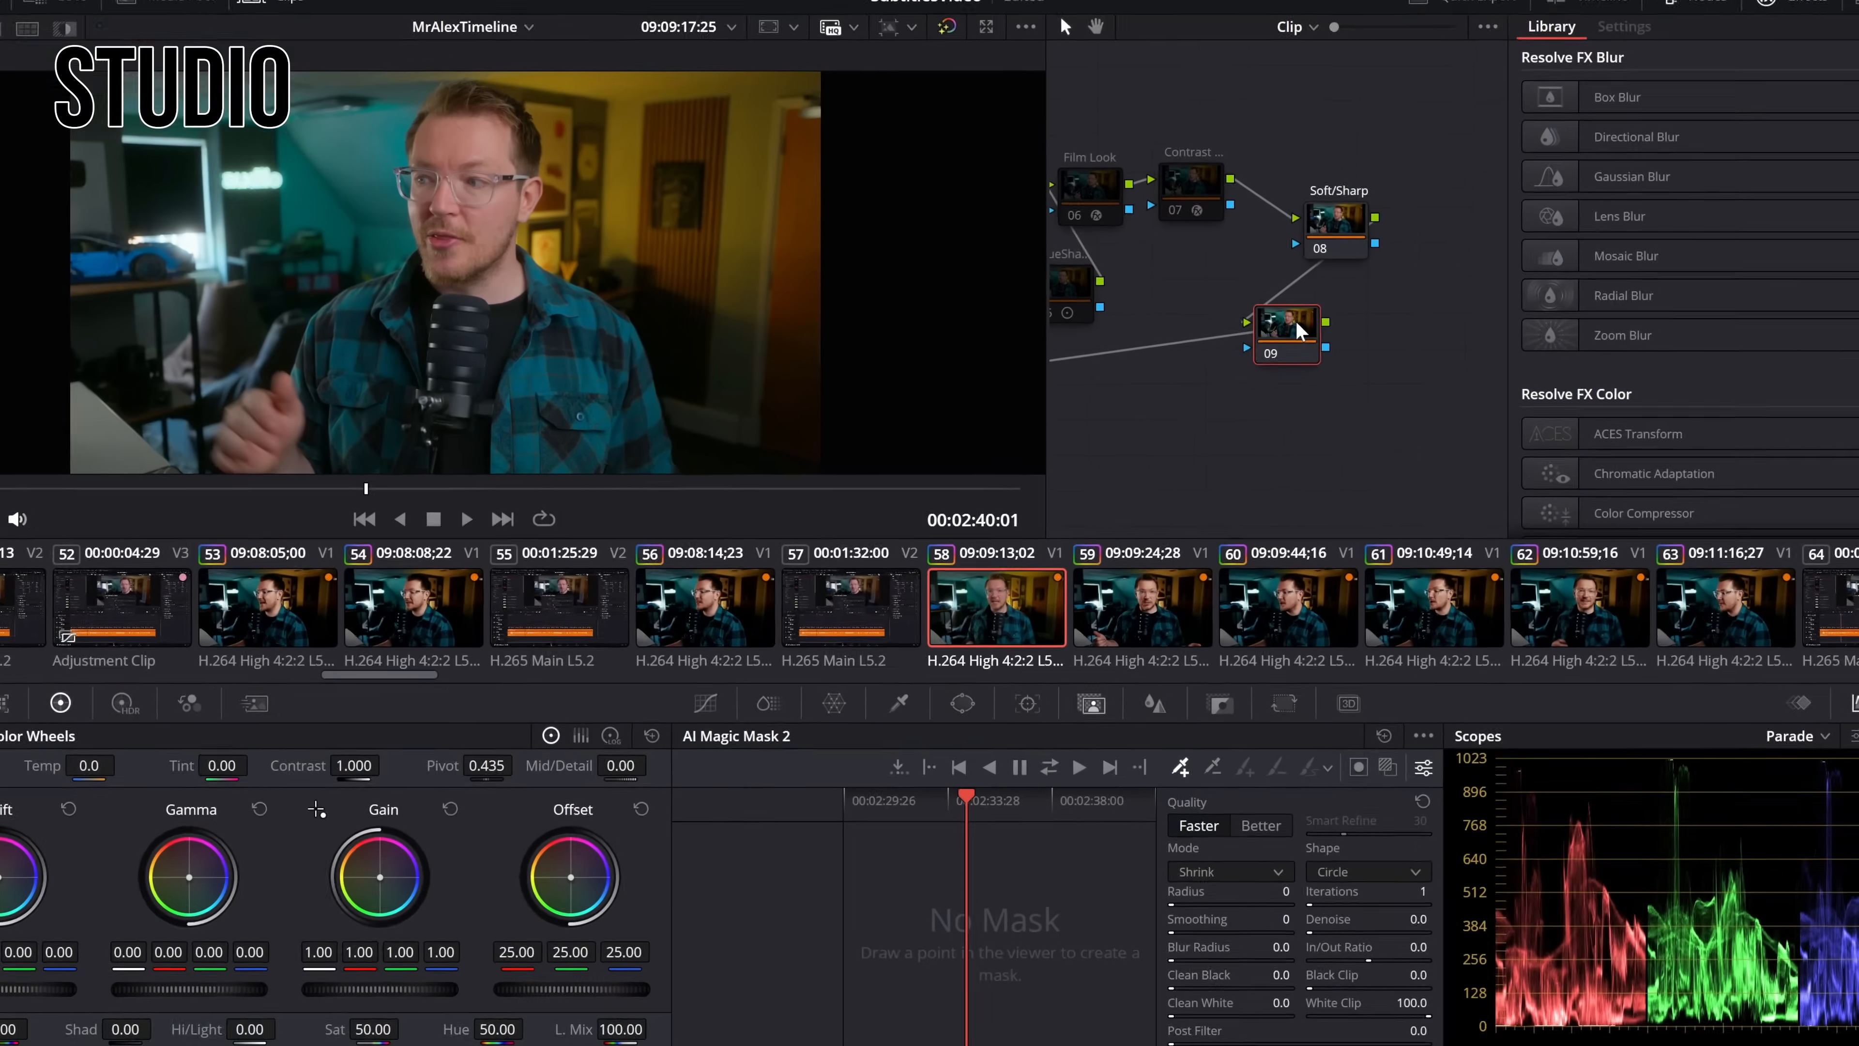
key(shift+space)
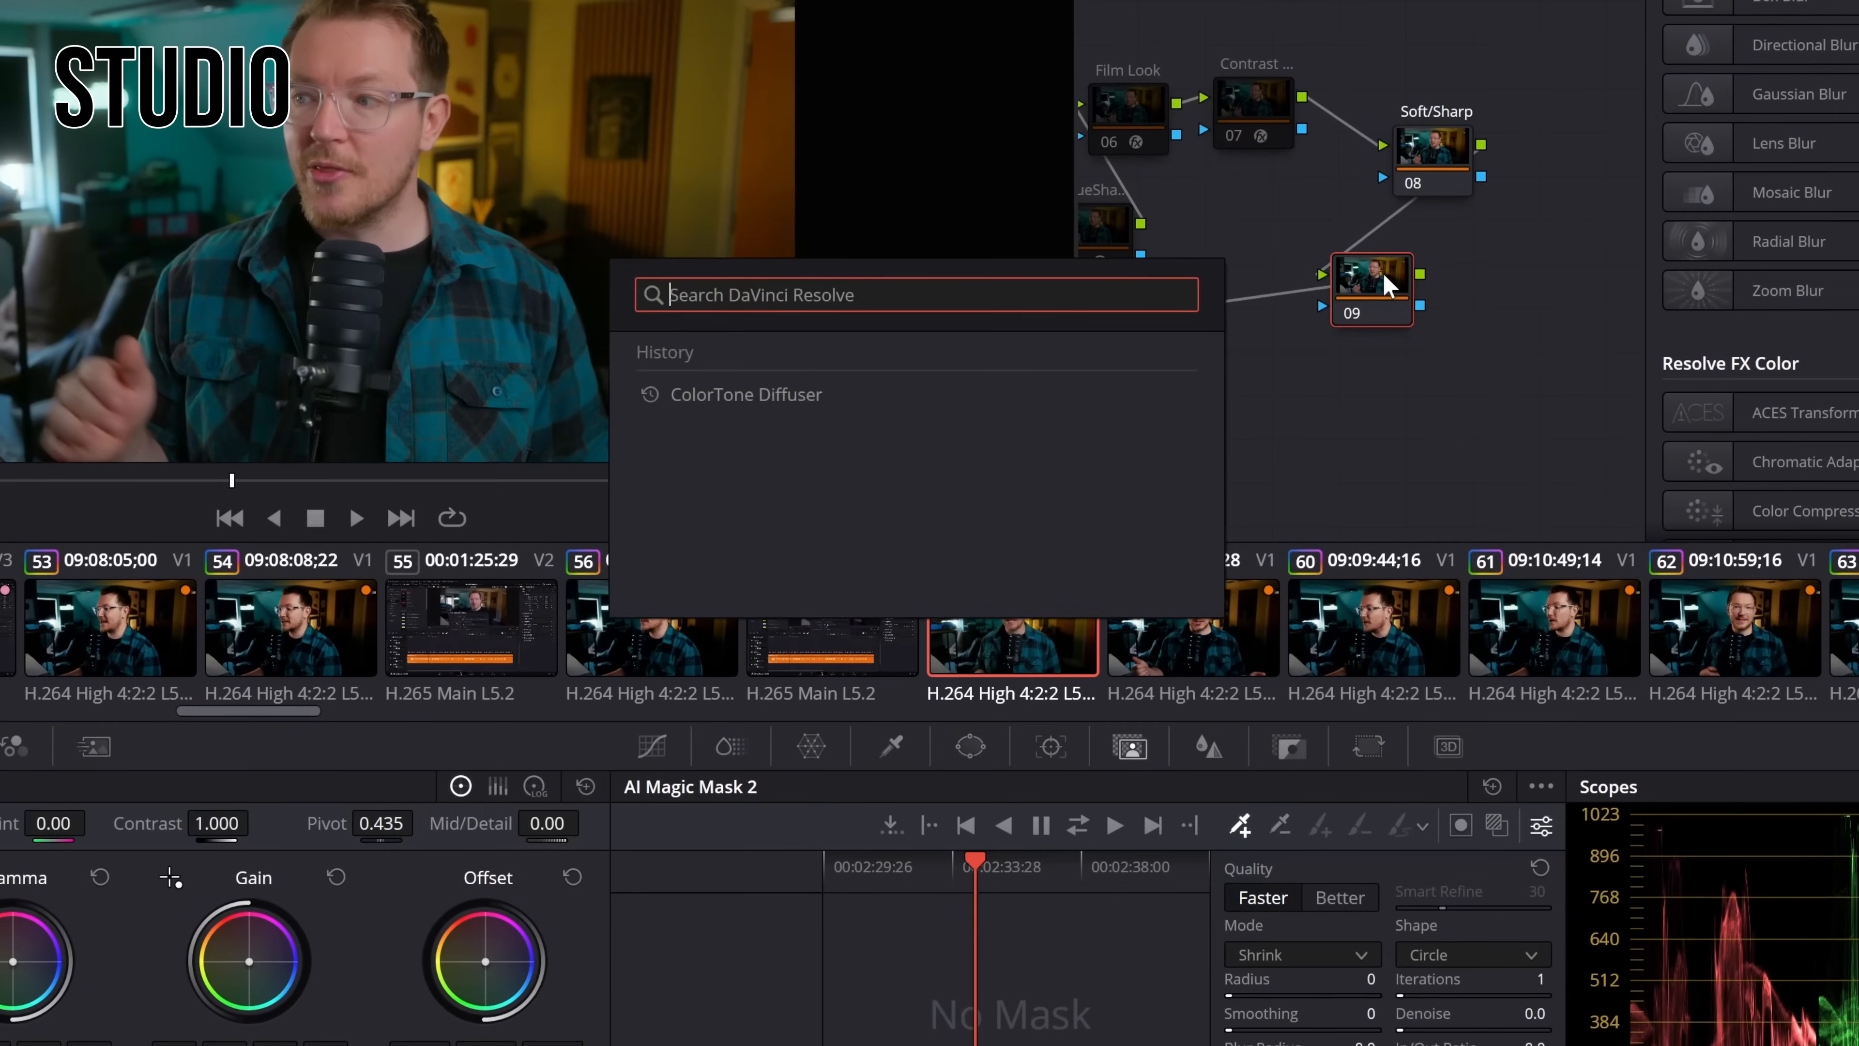
click(729, 395)
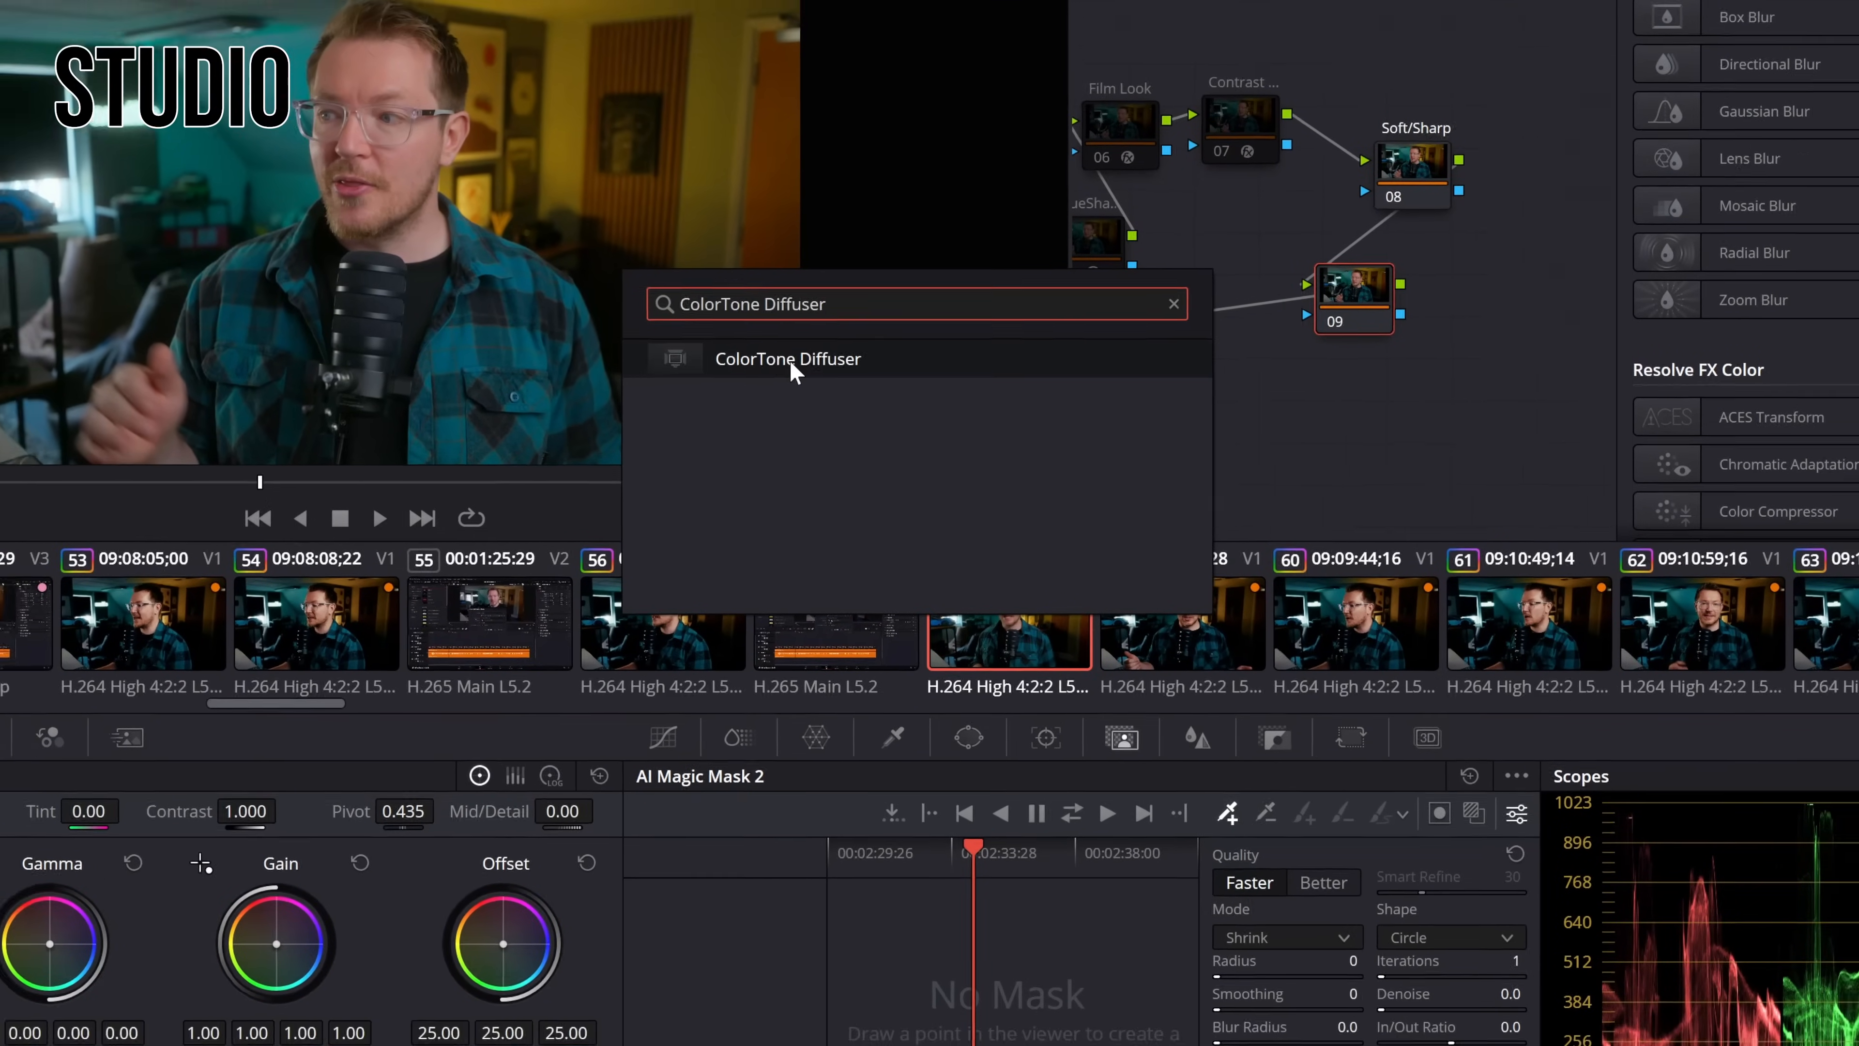
key(Return)
drag(1247, 339, 1226, 340)
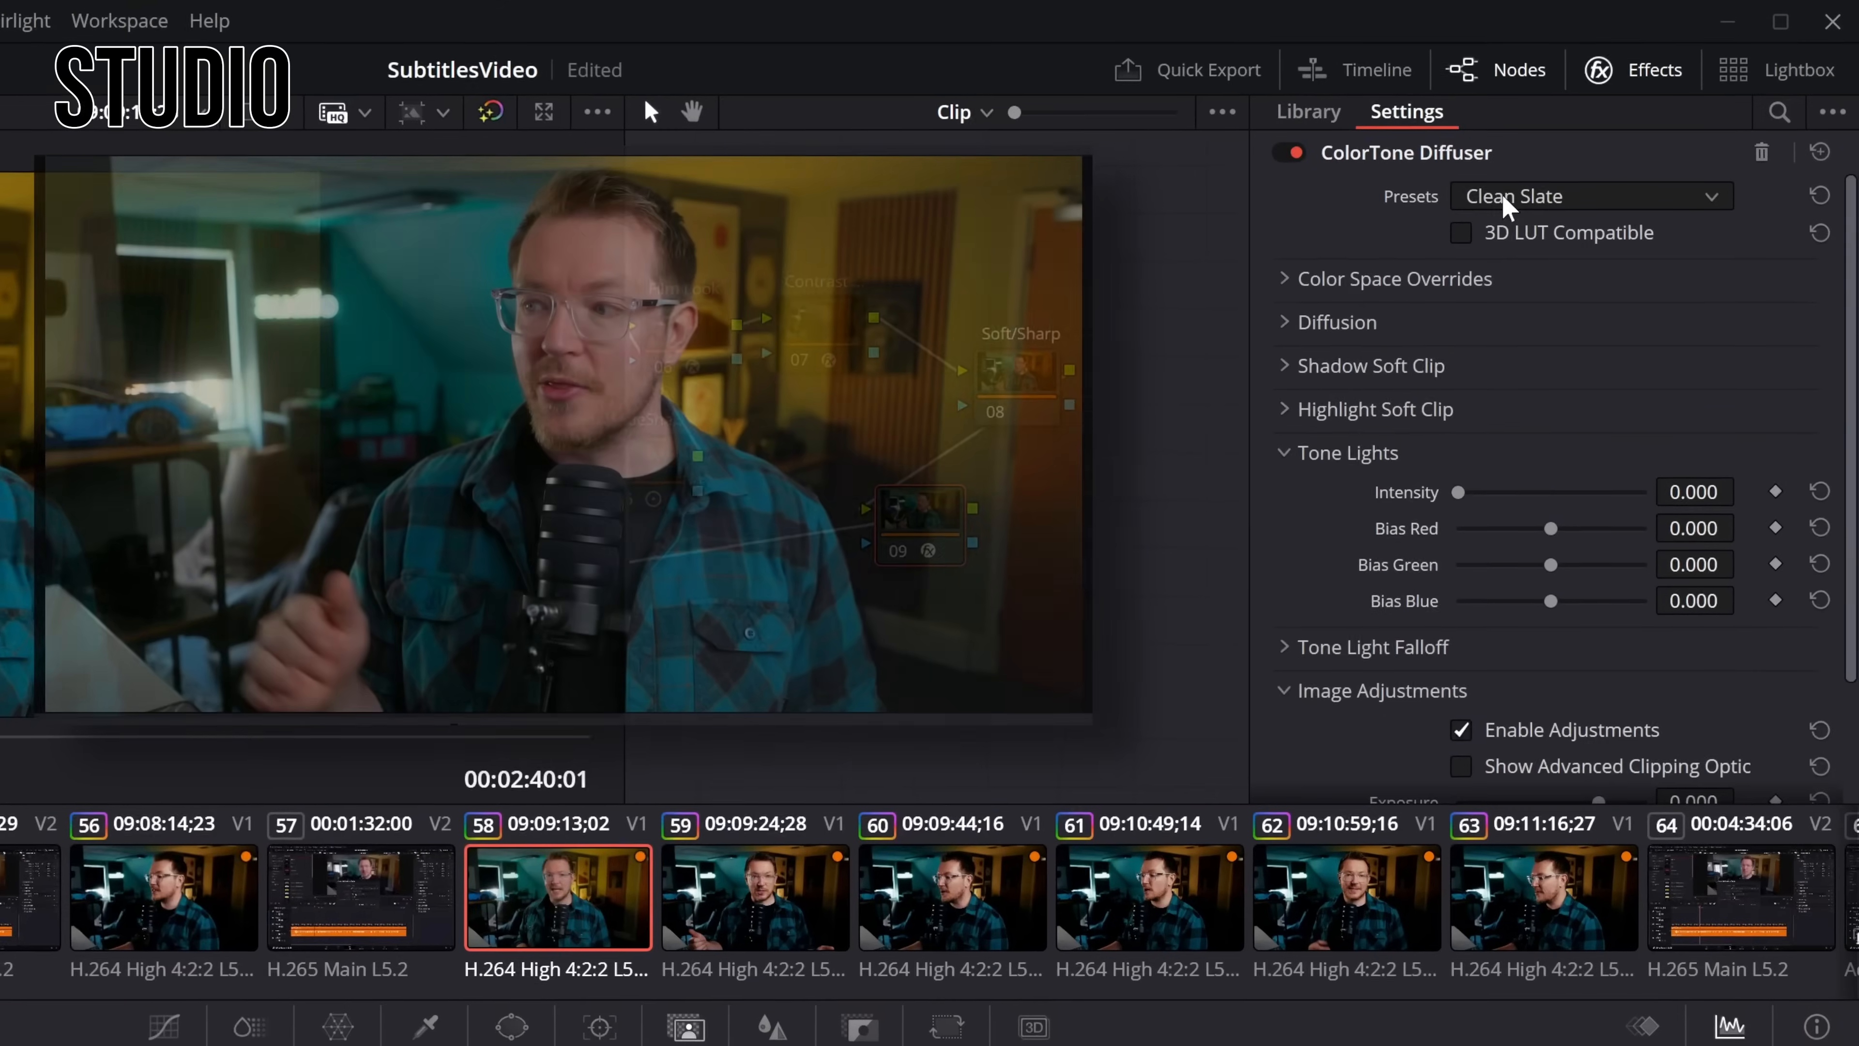
Step: Try the Subtle, Low Contrast, Strong Start and Teal Soft presets of the ColorTone Diffuser on the clip
mouse_move(1457, 493)
mouse_down()
mouse_move(1618, 490)
mouse_move(1442, 498)
mouse_up()
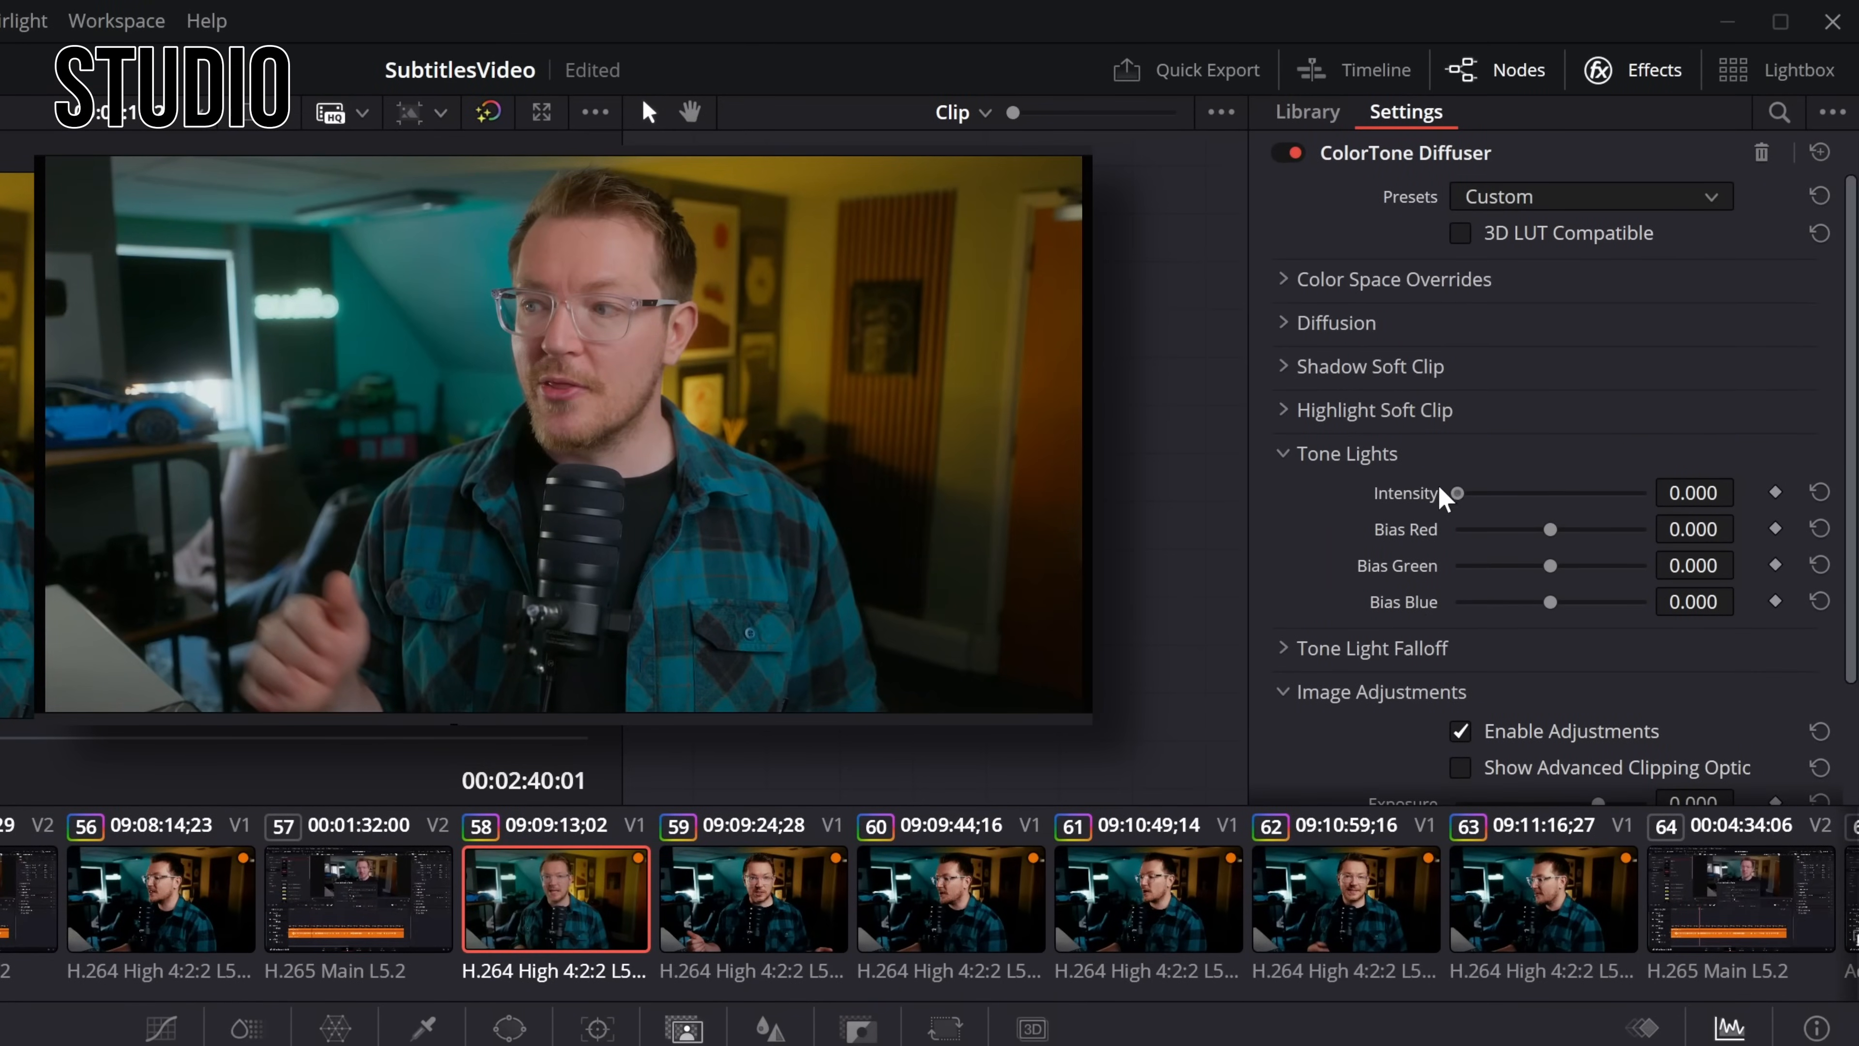
click(1521, 207)
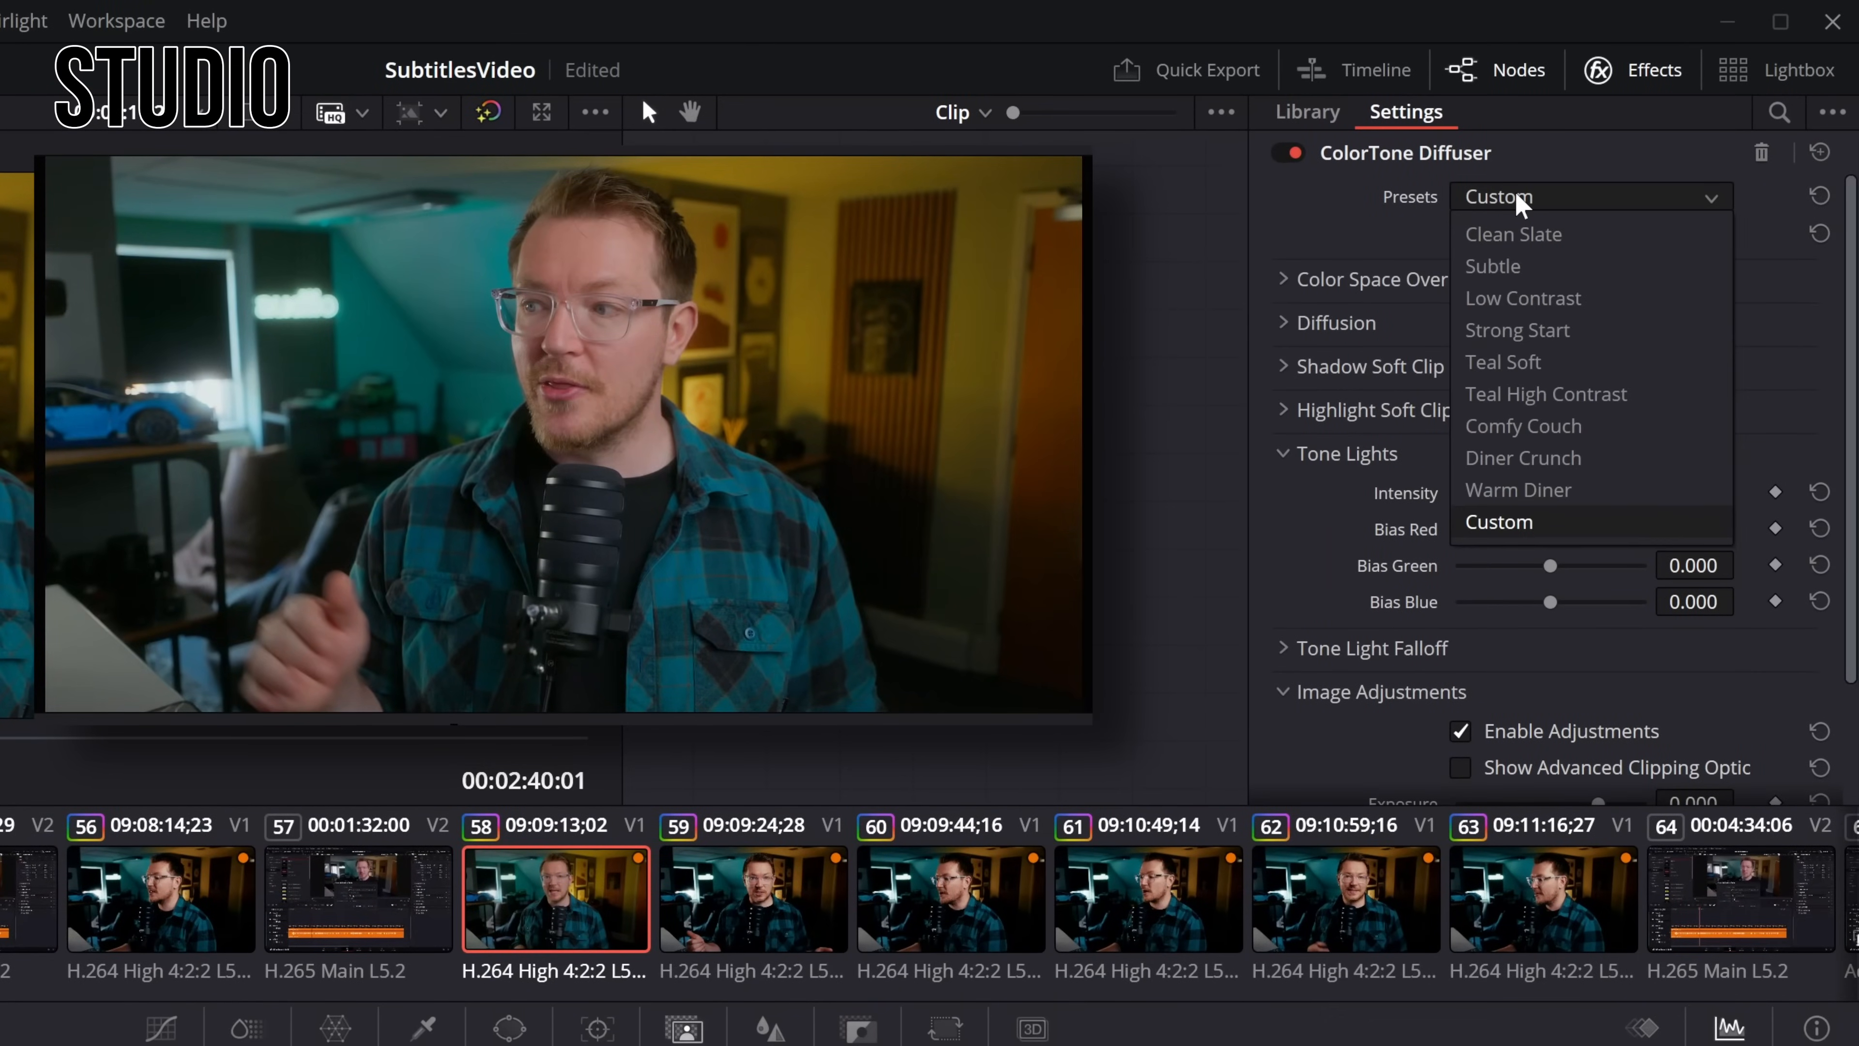
click(1521, 267)
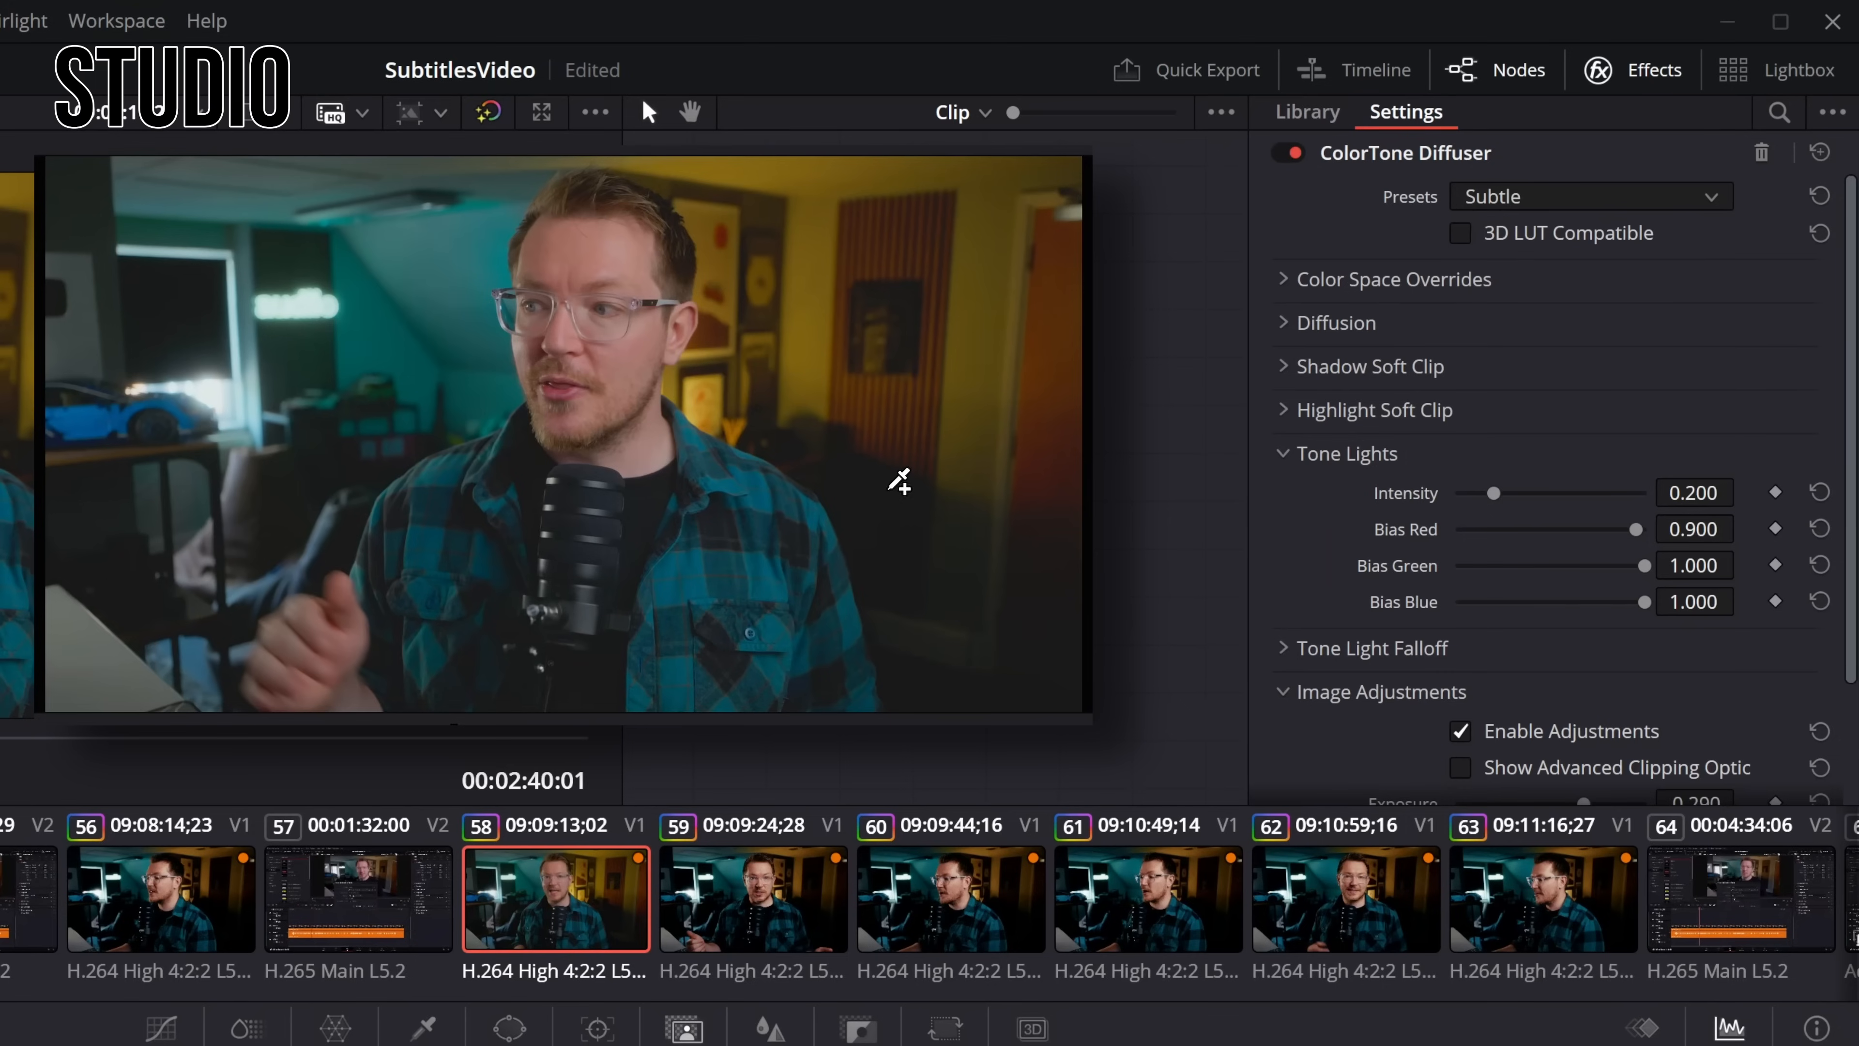
click(1554, 197)
click(1551, 297)
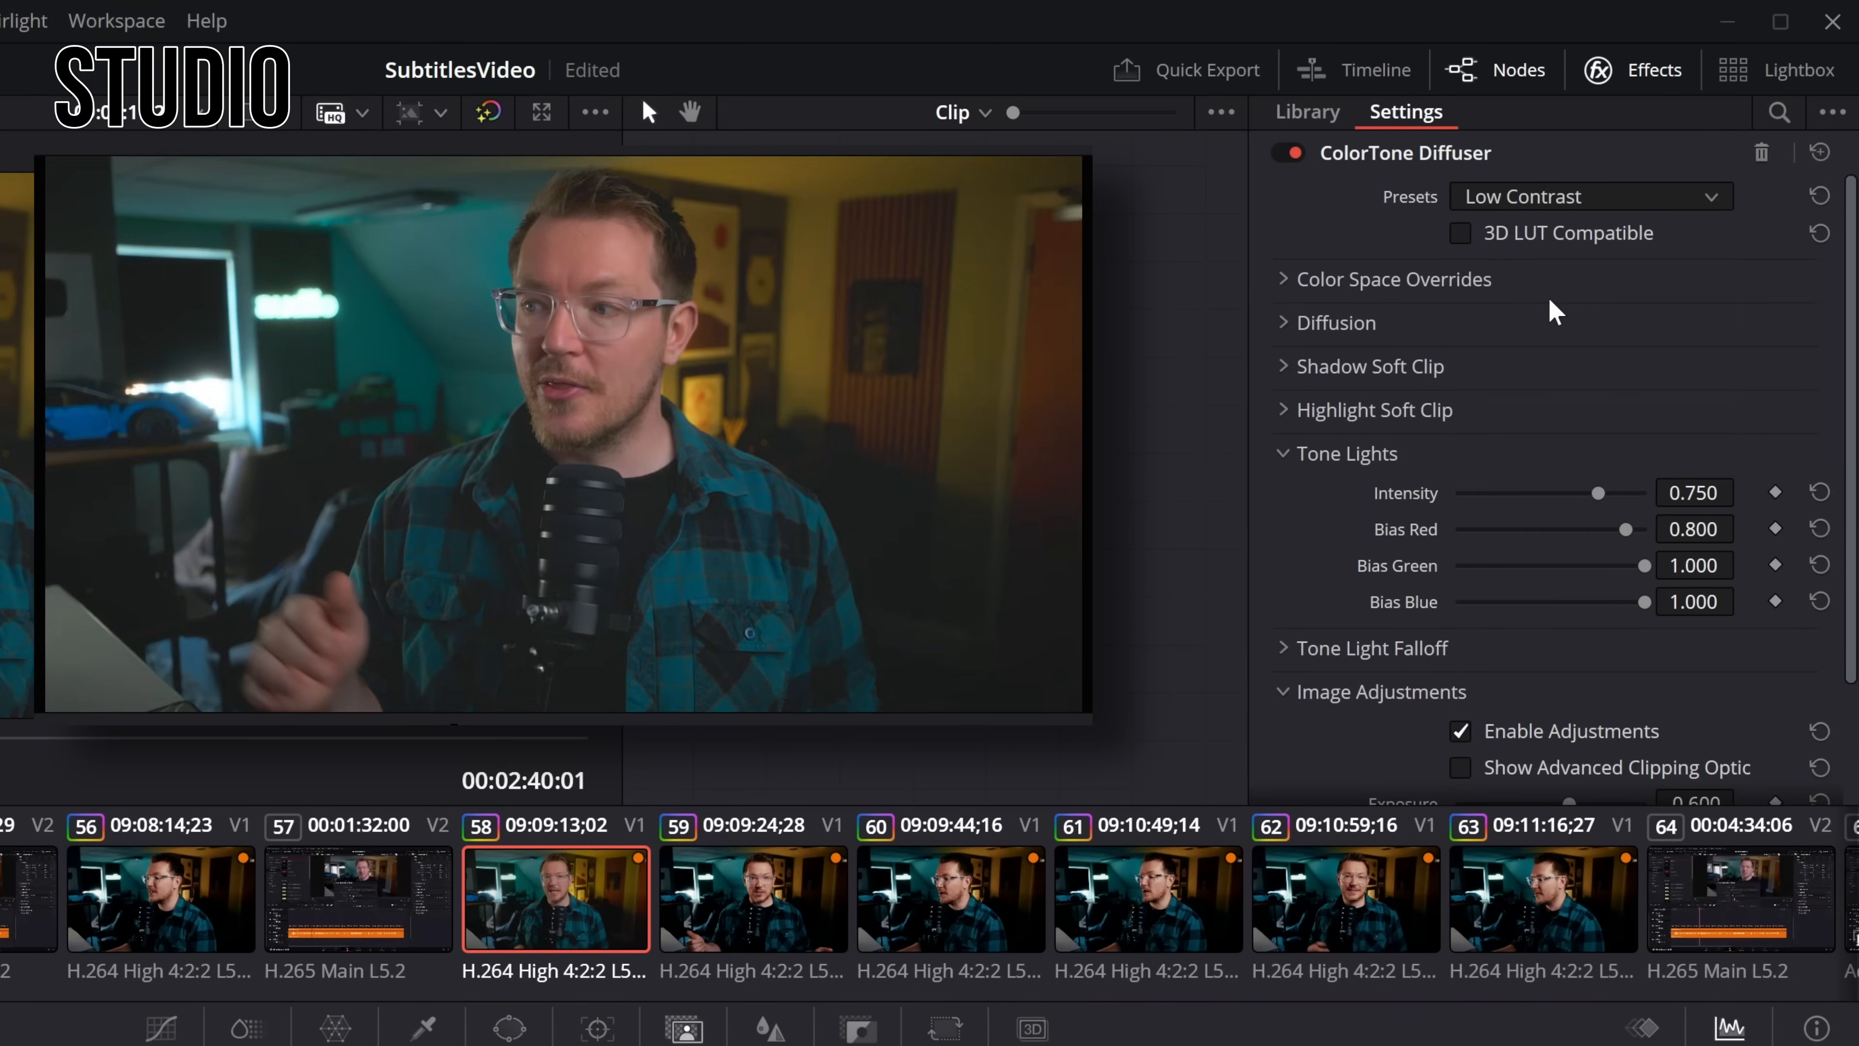
click(1555, 199)
click(1552, 334)
click(1566, 199)
click(1526, 358)
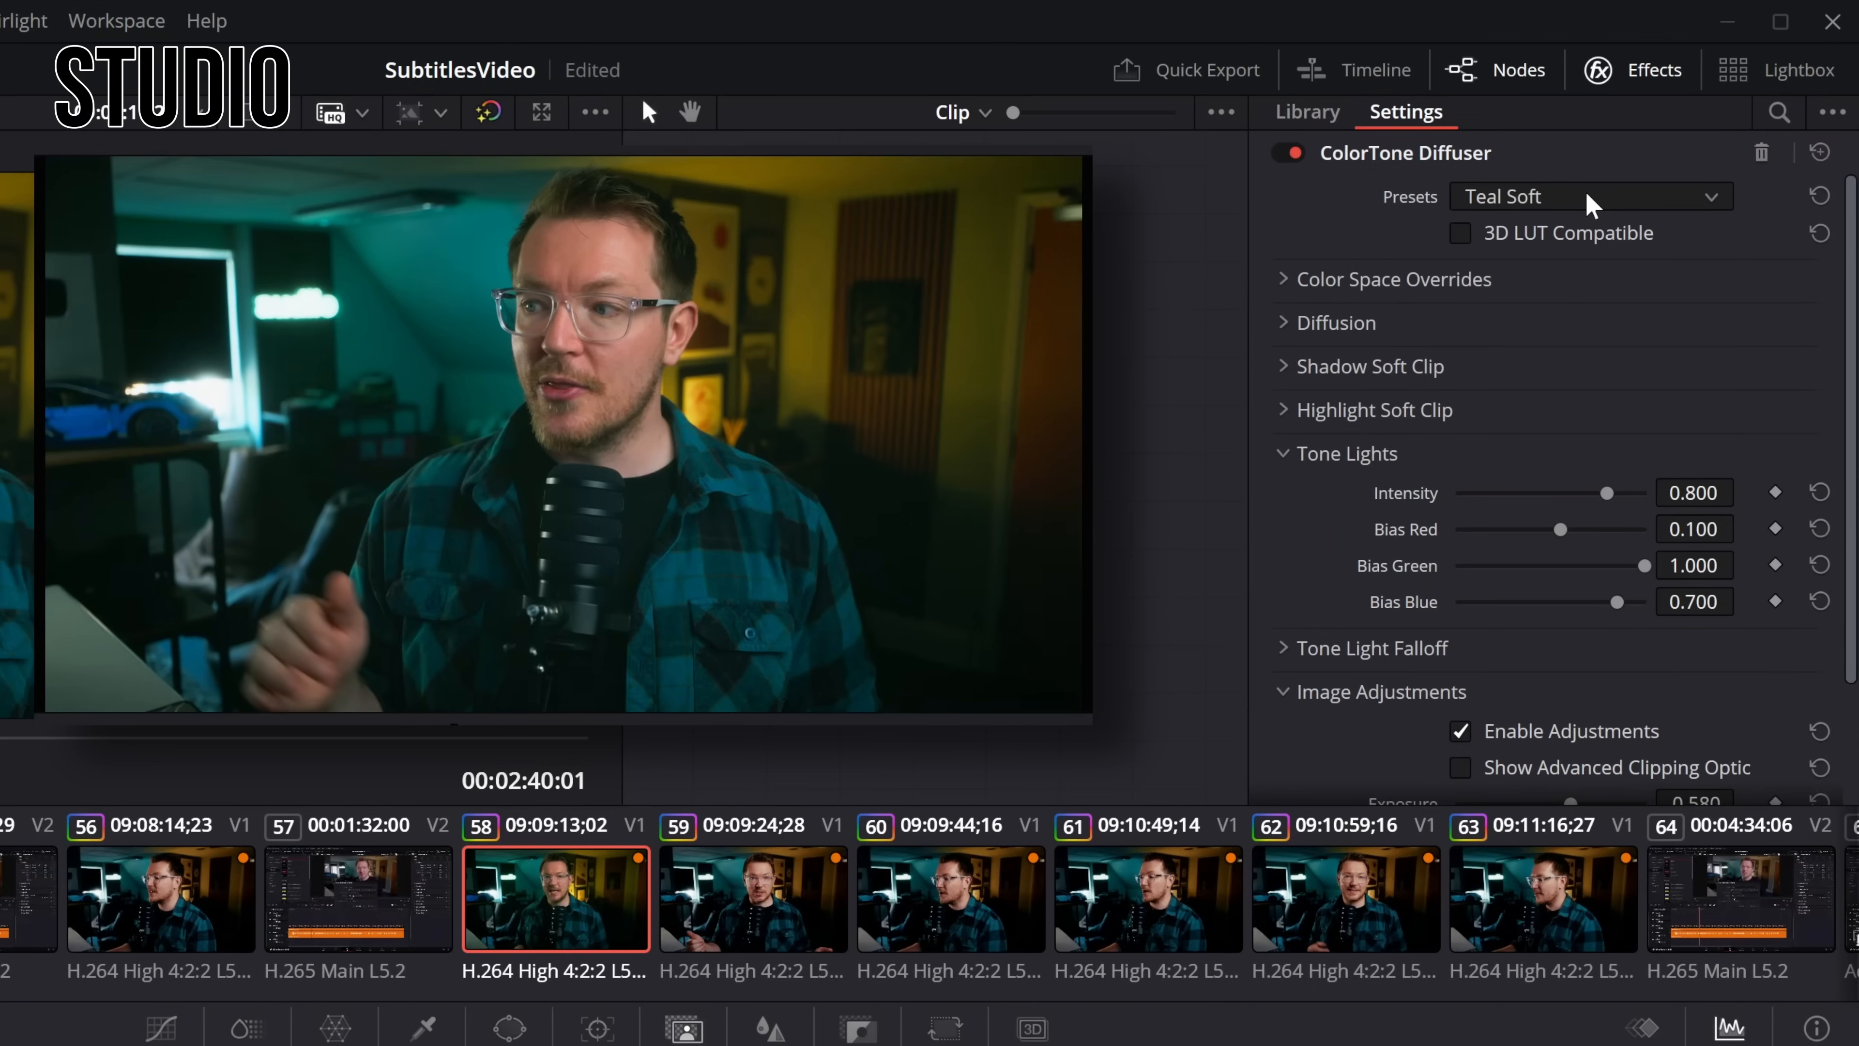
Step: Try the Comfy Couch, Warm Diner and Custom presets of the ColorTone Diffuser
click(1590, 201)
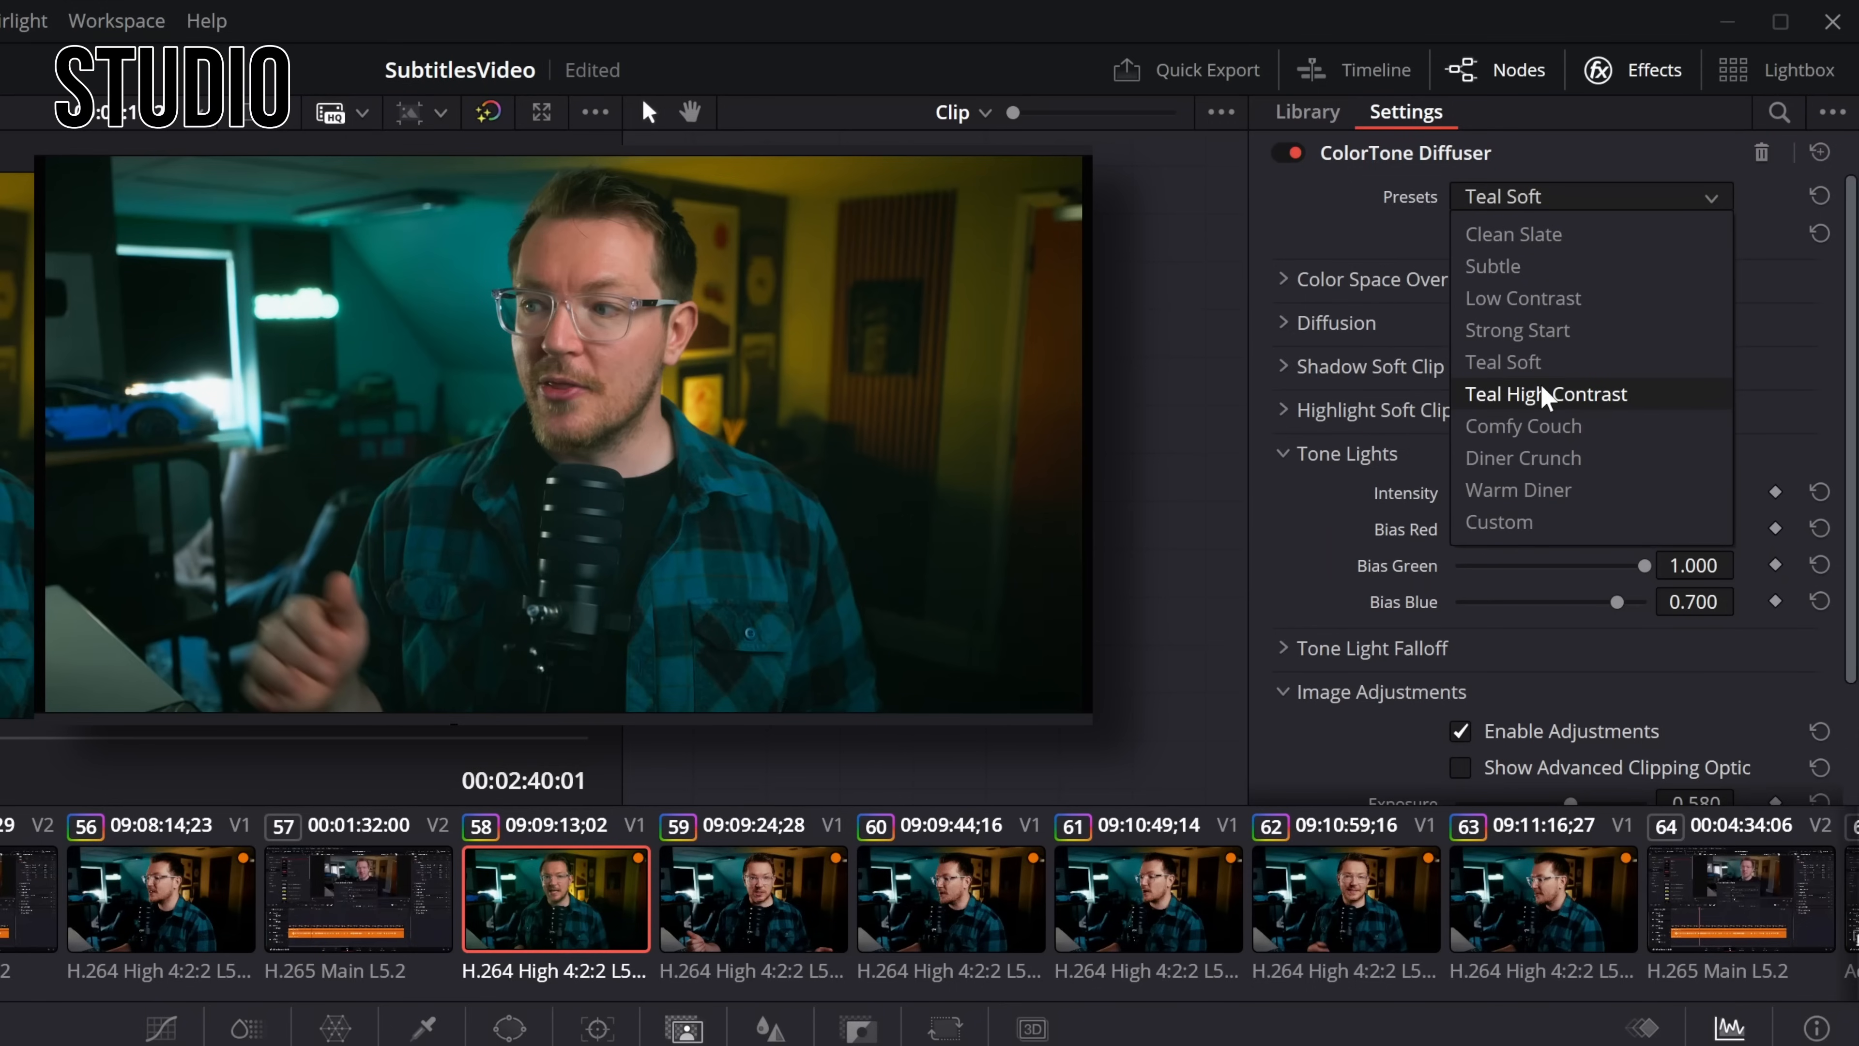
click(1548, 425)
click(1627, 205)
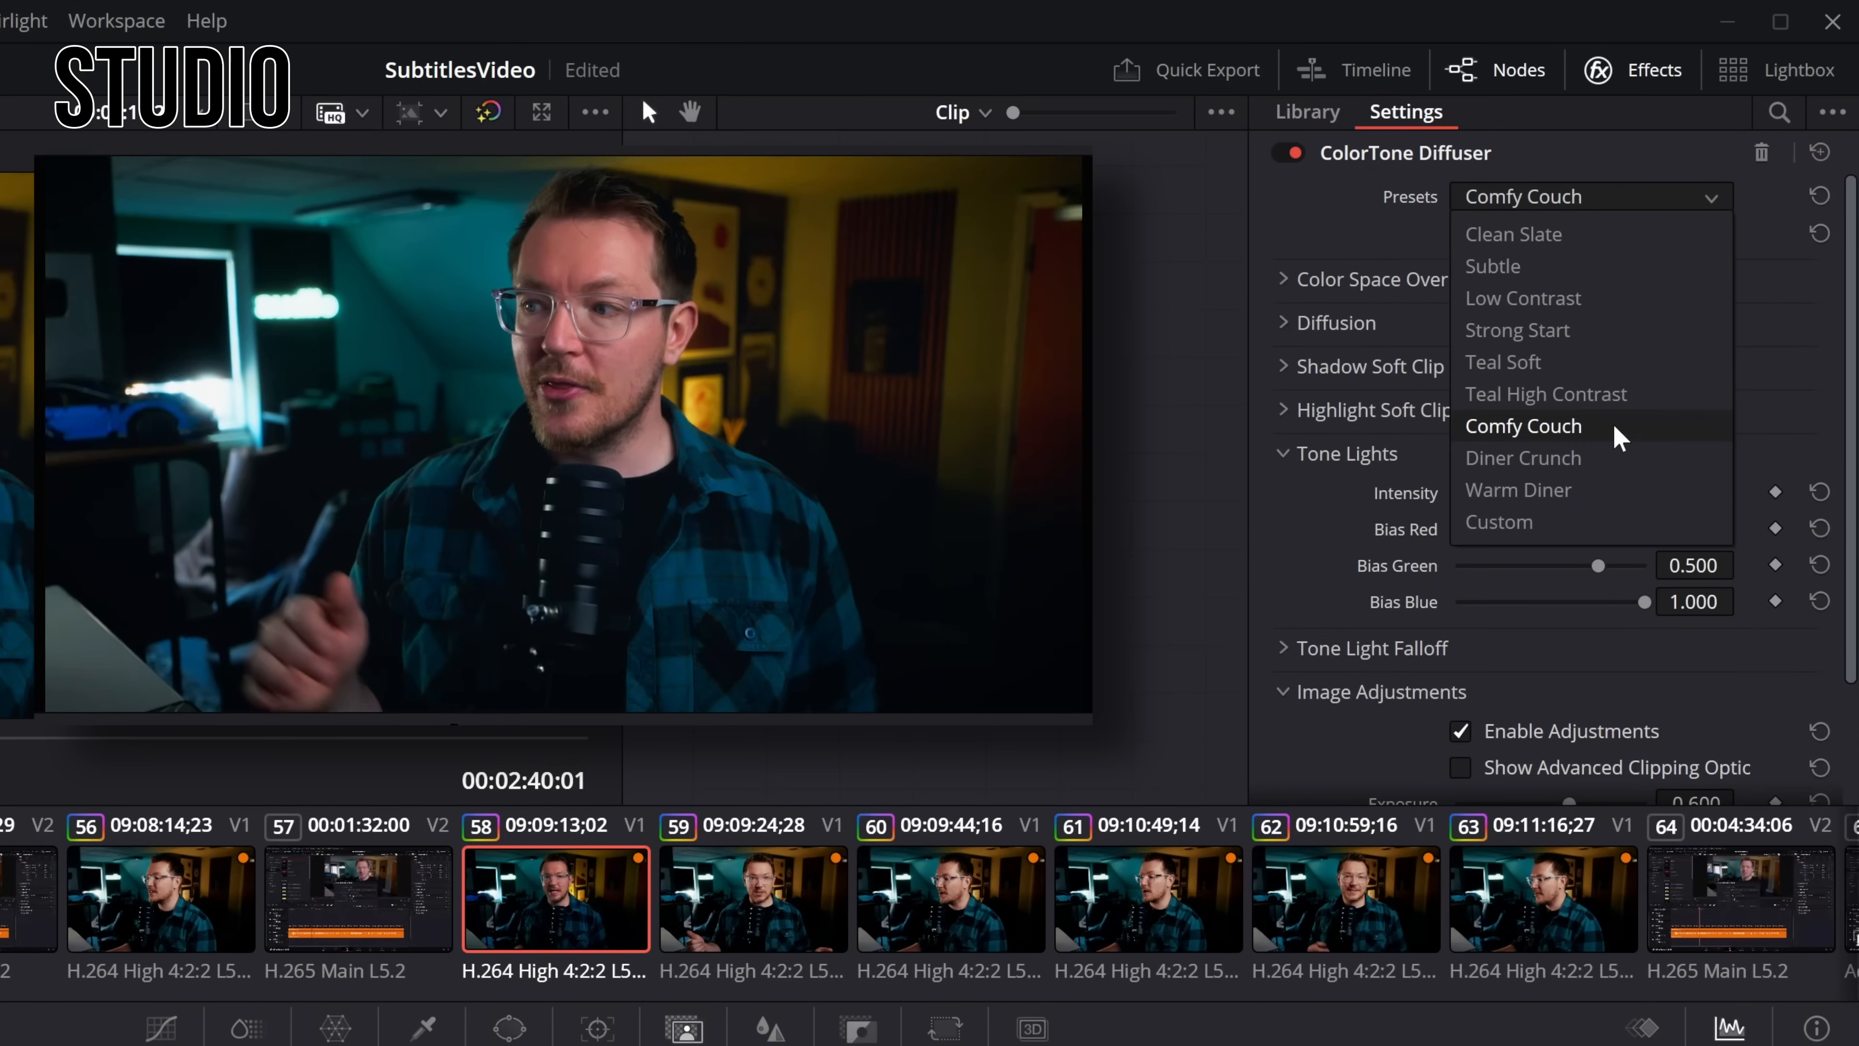
click(1537, 490)
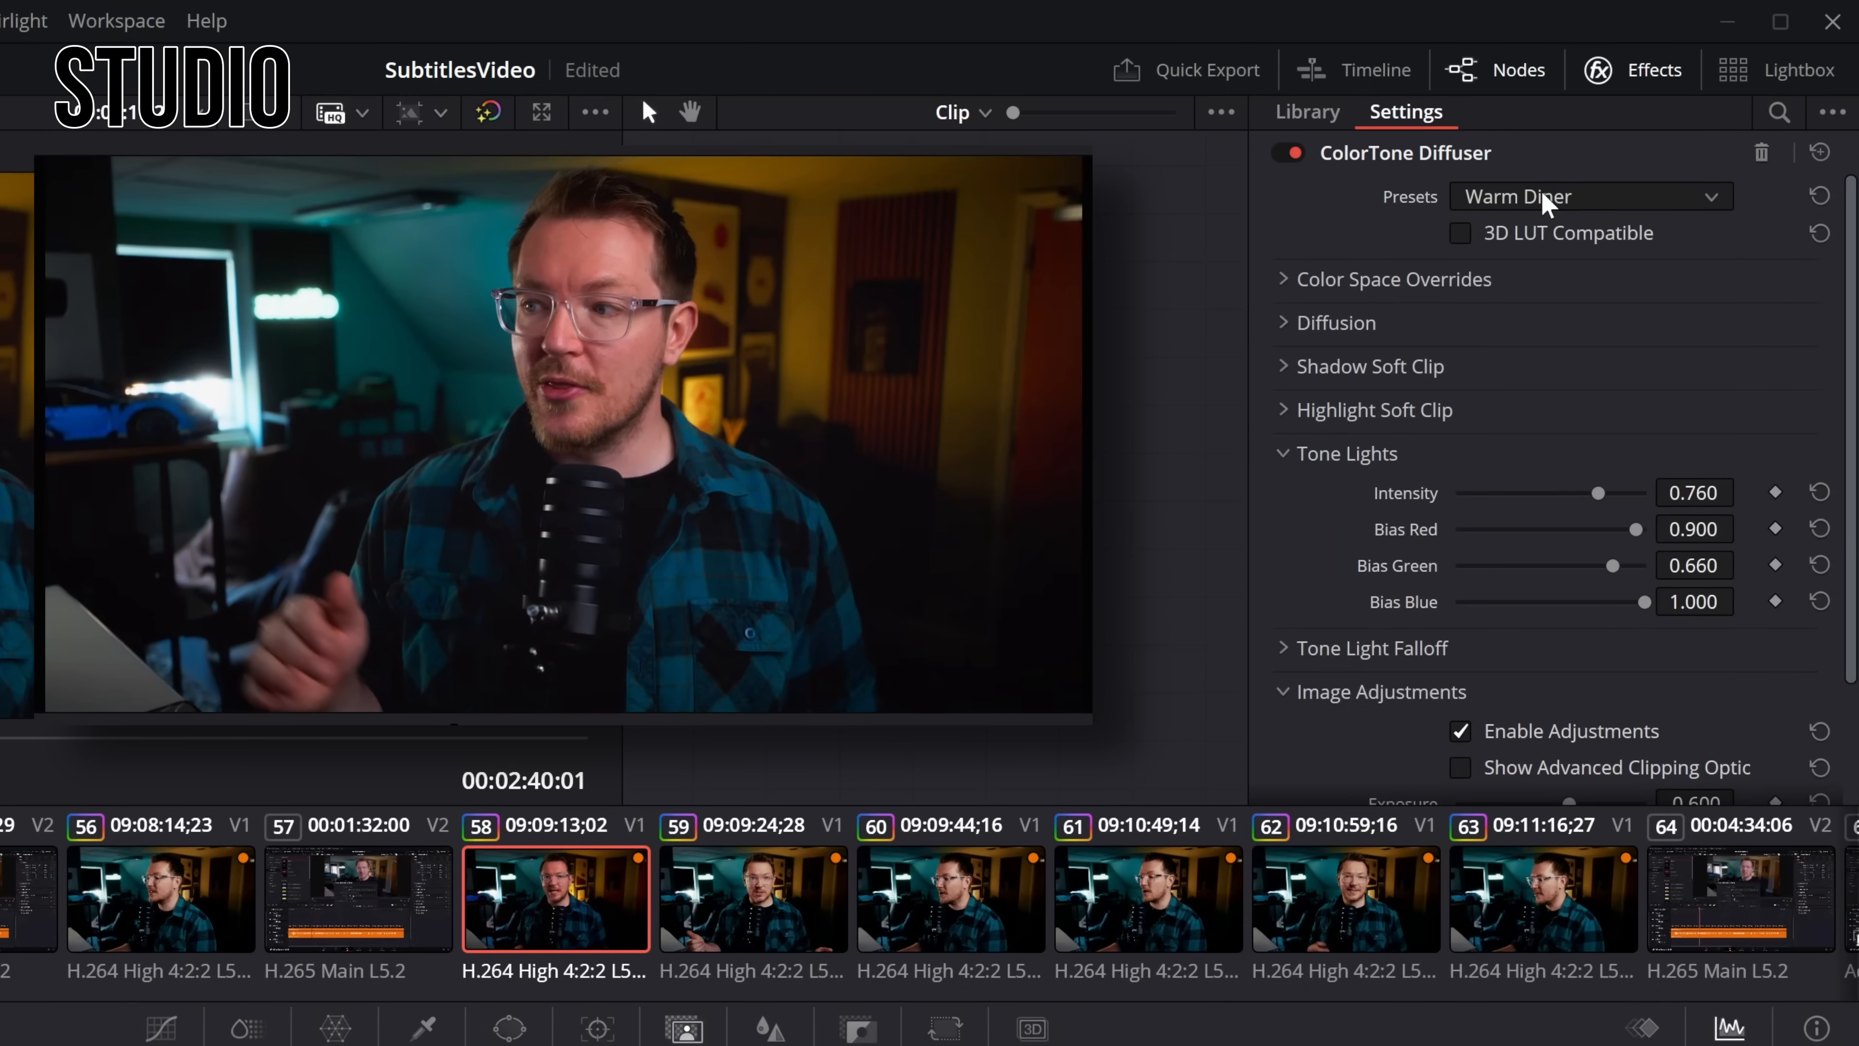
click(1548, 204)
click(1530, 518)
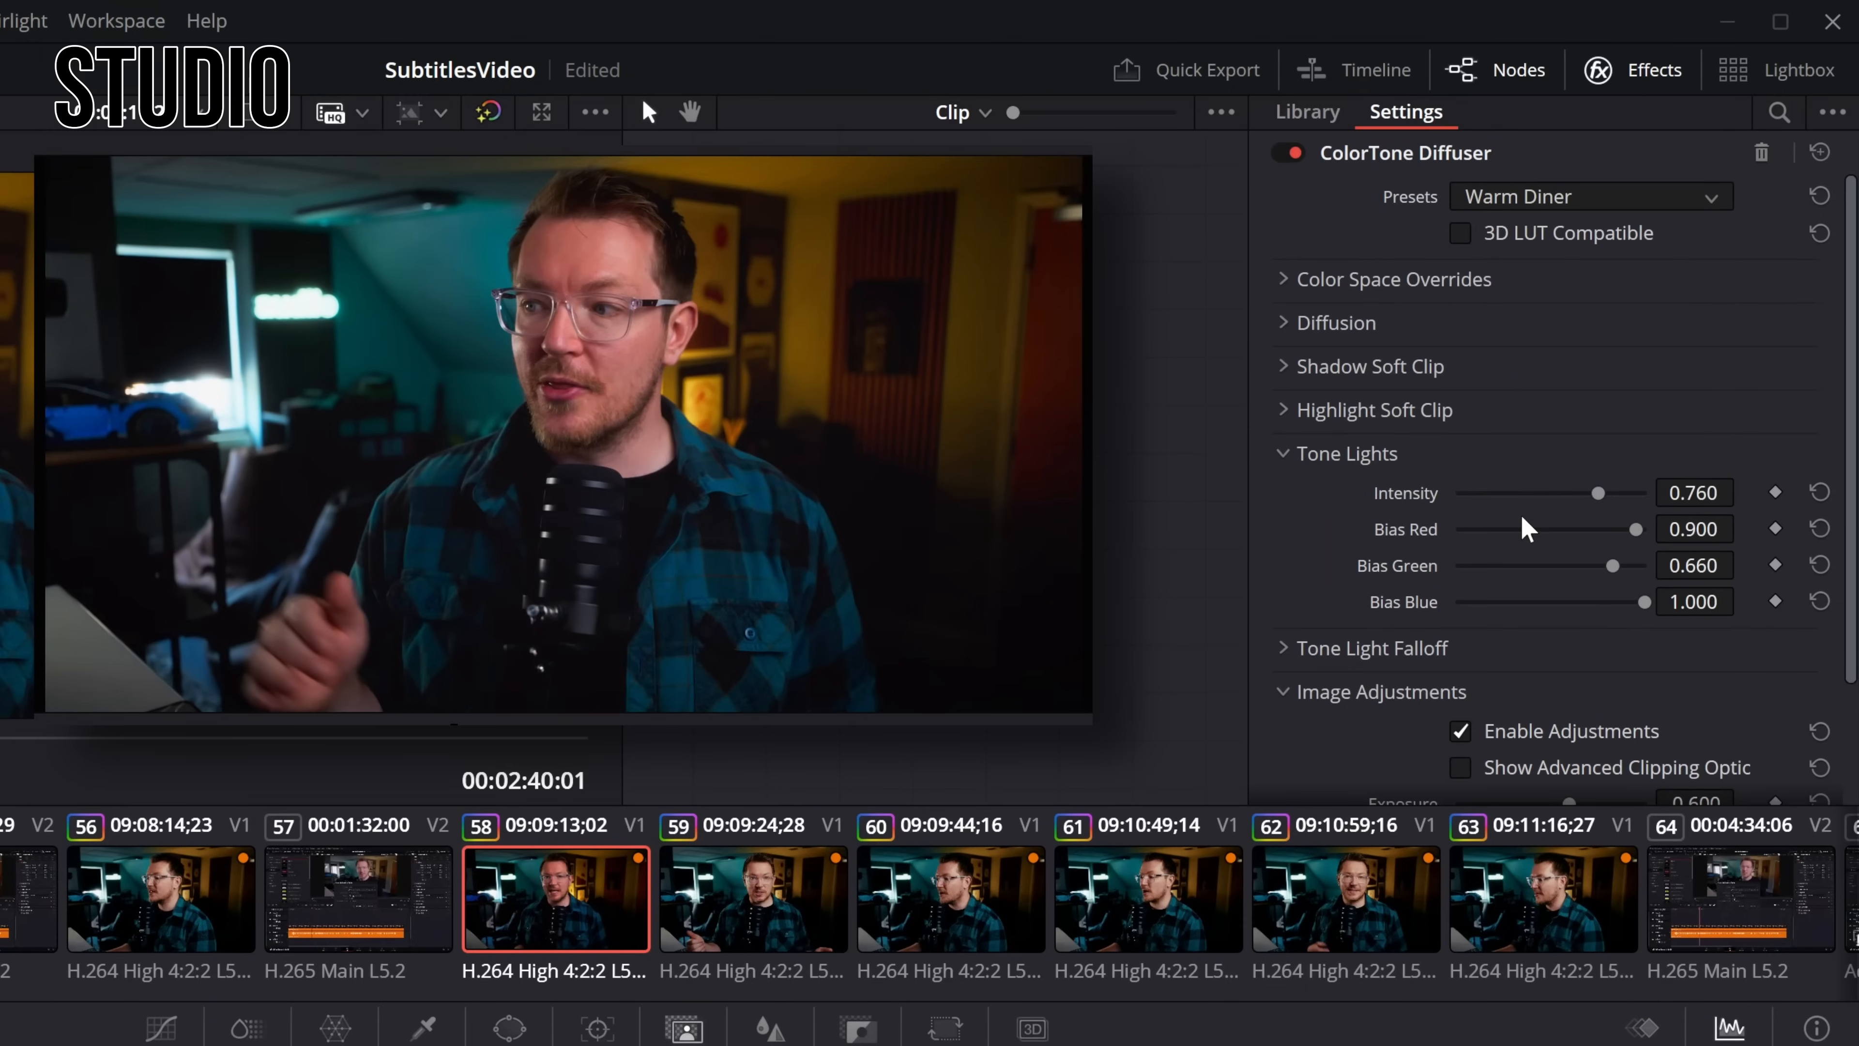
Step: Set the ColorTone Diffuser preset to Teal Soft
click(1534, 209)
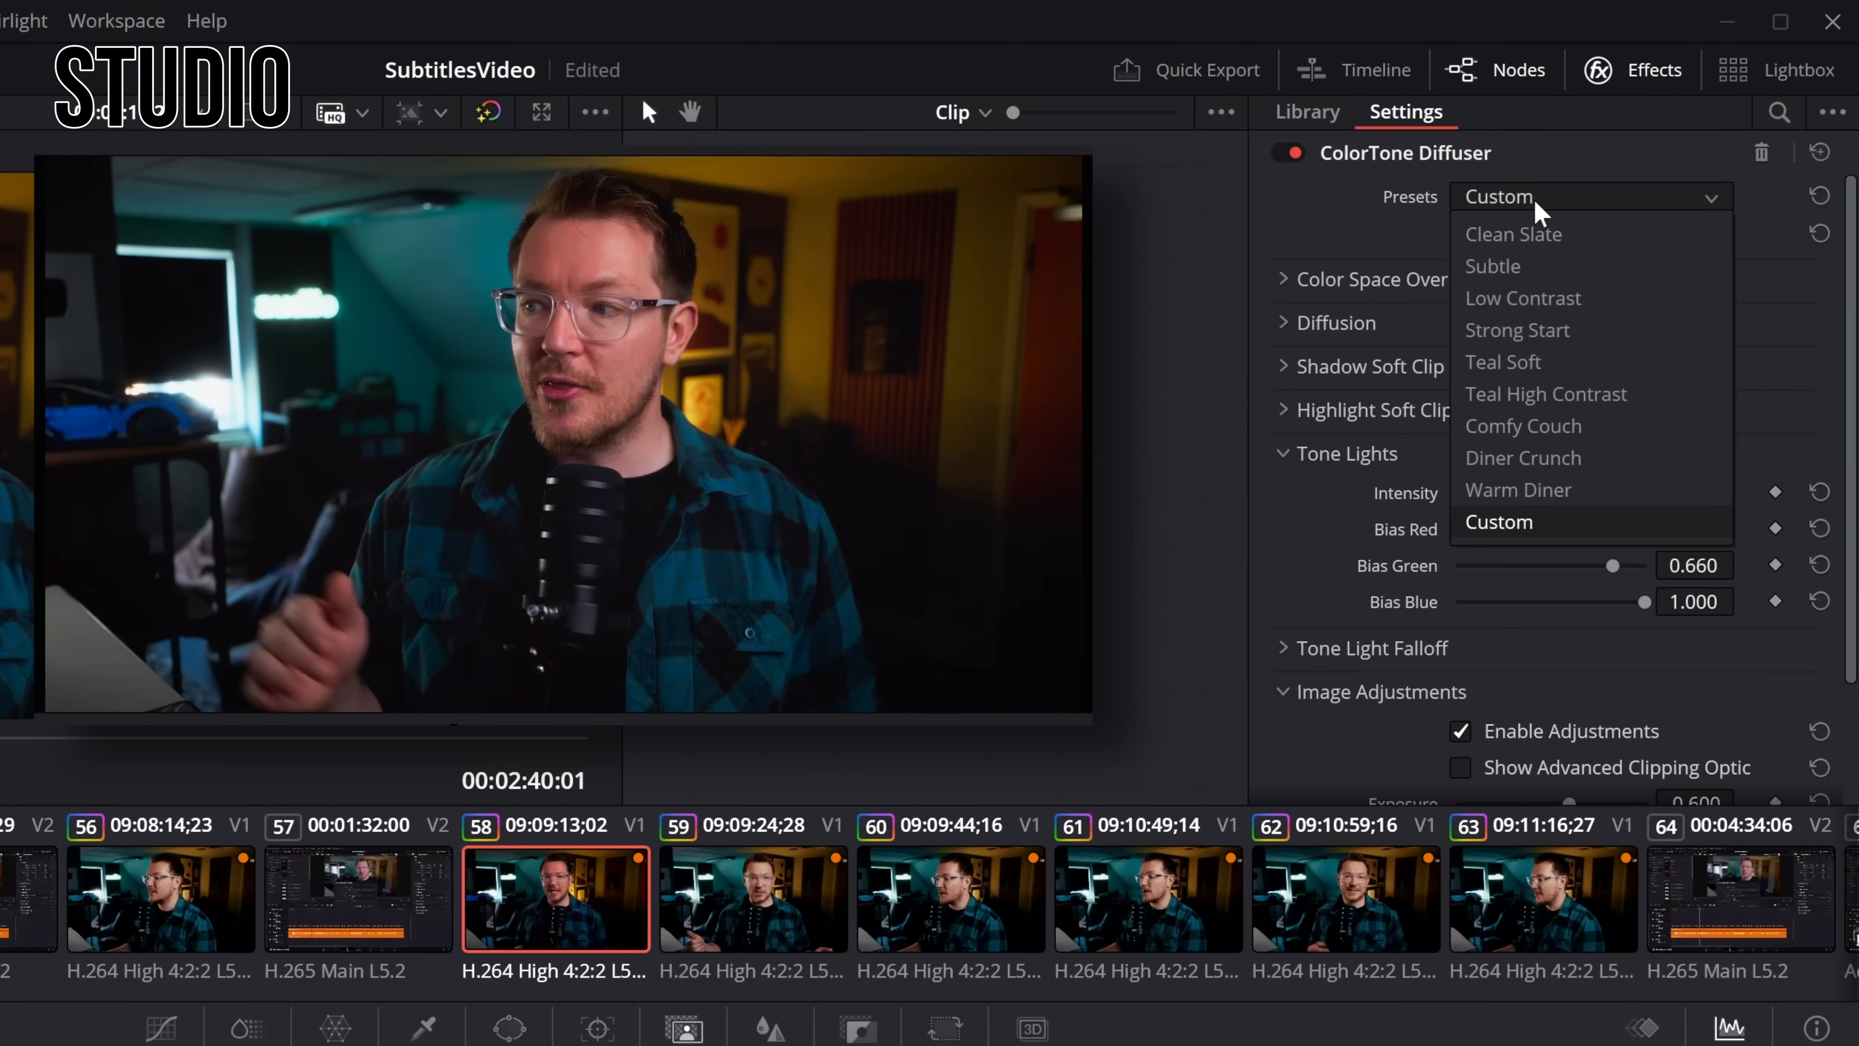
click(1542, 360)
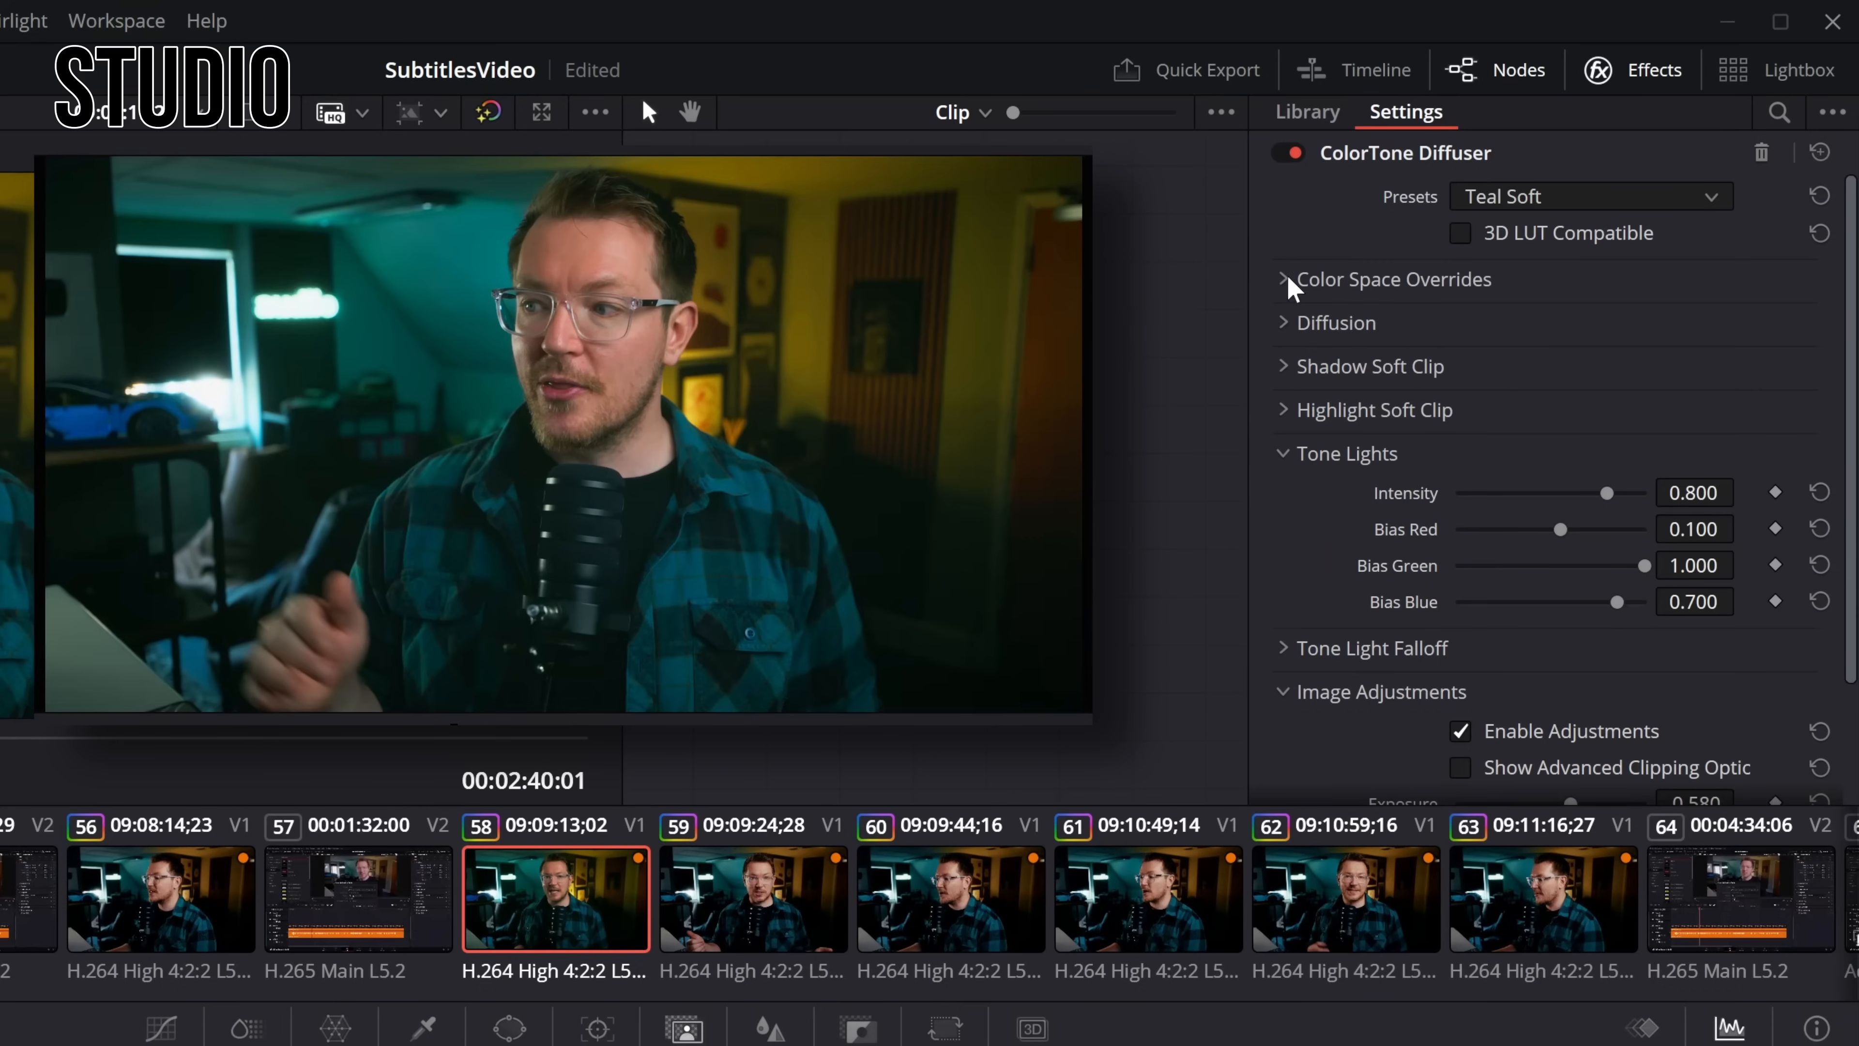
Step: Expand the Color Space Overrides, Diffusion and Shadow Soft Clip settings, and slightly raise the Tone Lights intensity
click(1295, 285)
click(1284, 404)
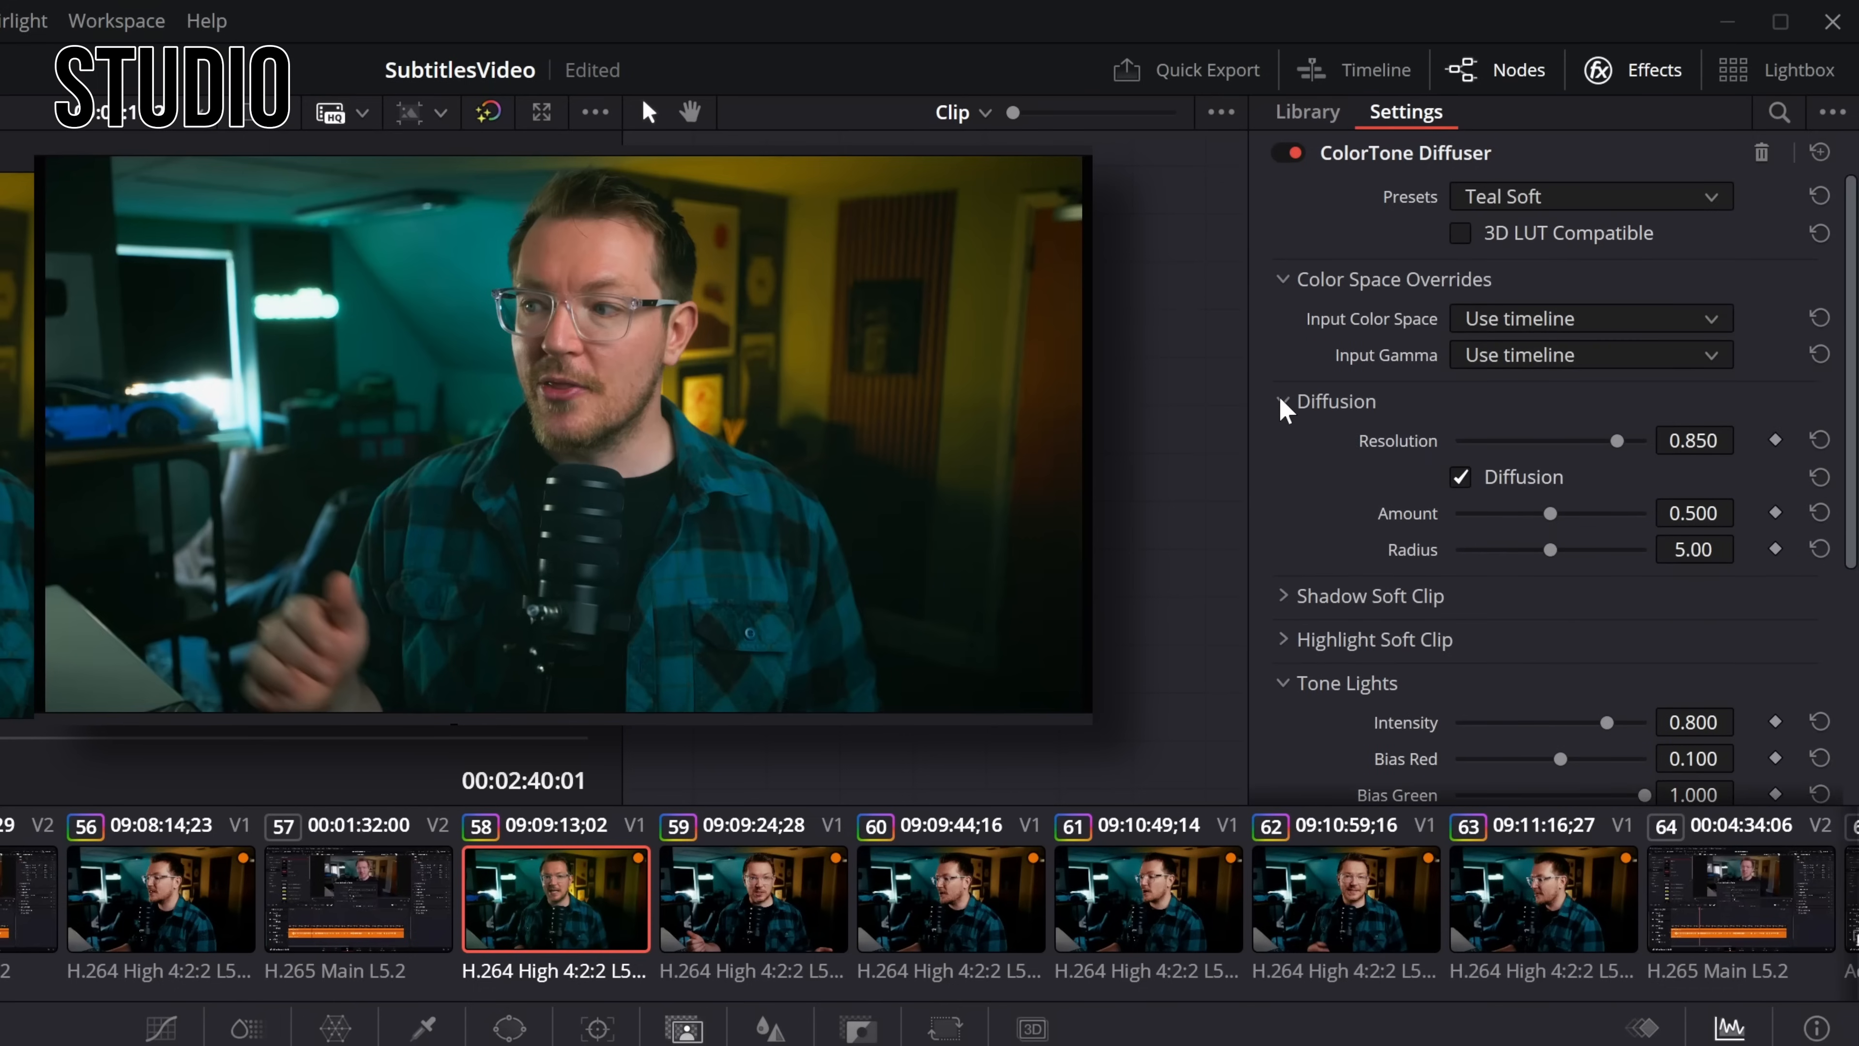
click(1286, 596)
scroll(1301, 589, down, 3)
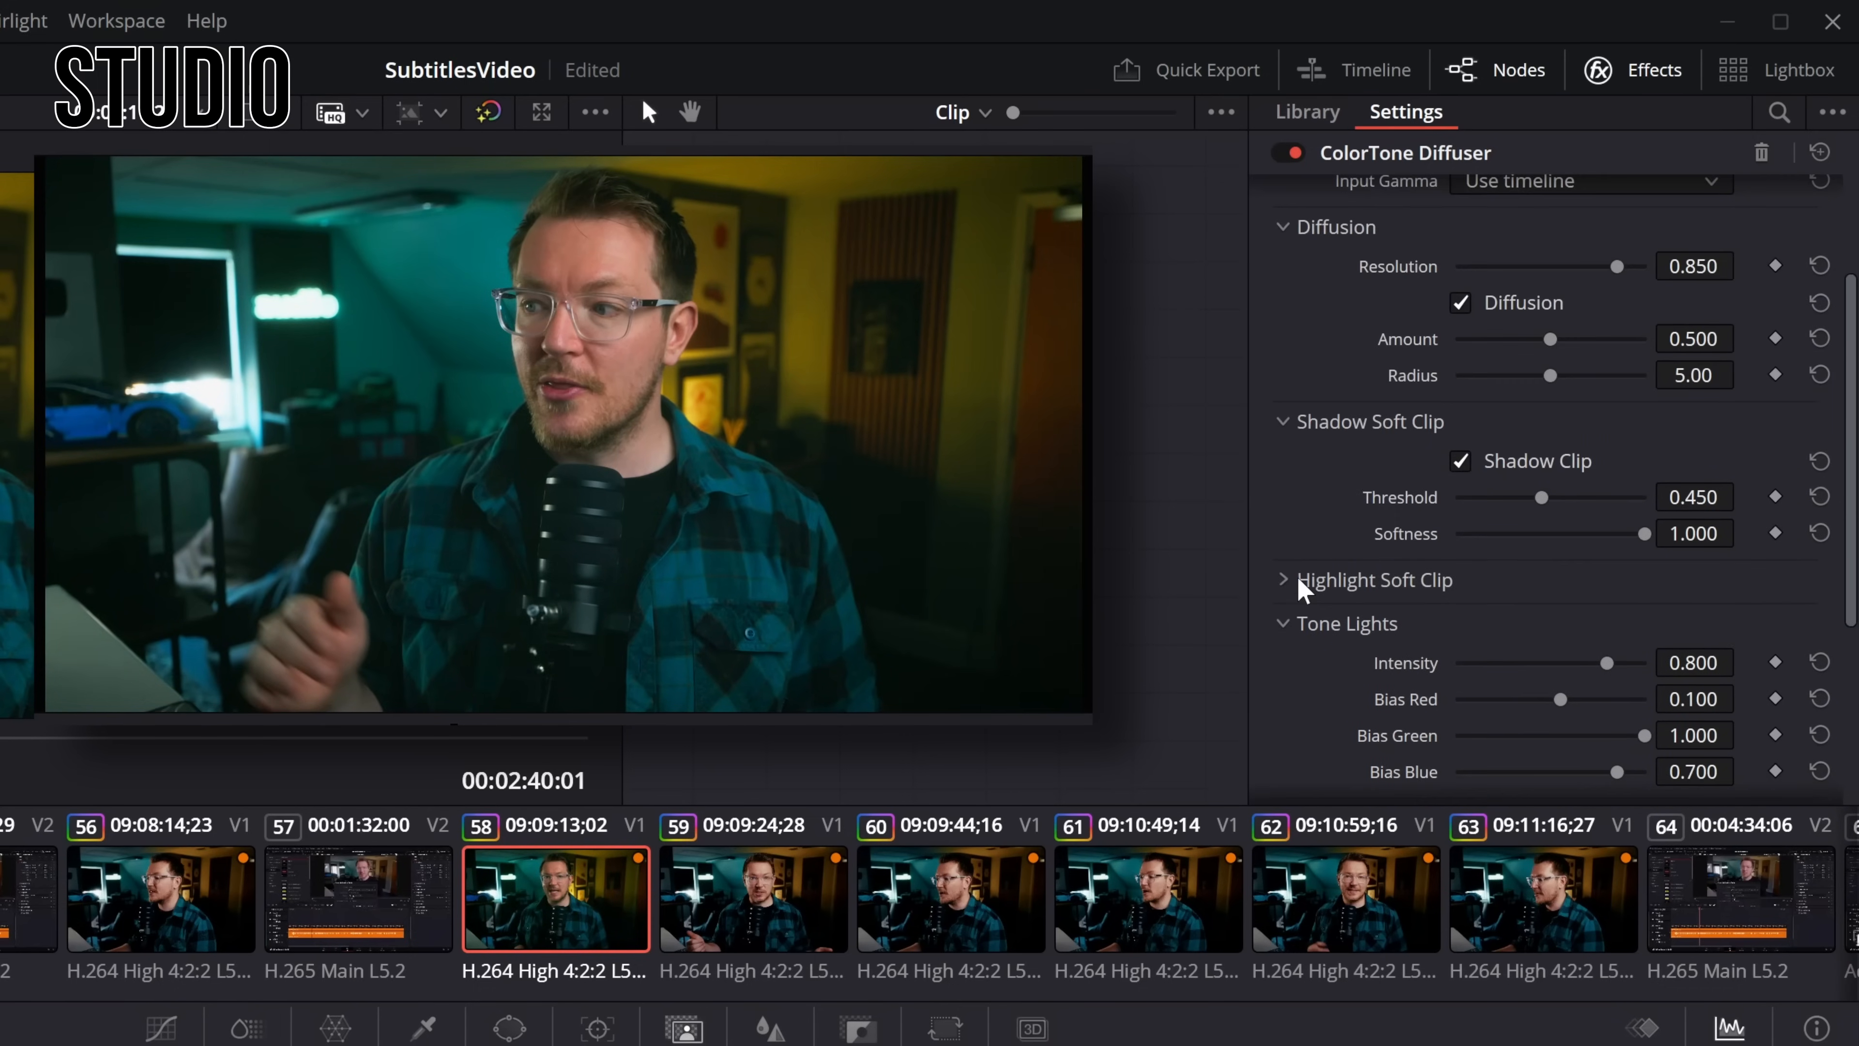
scroll(1288, 593, down, 4)
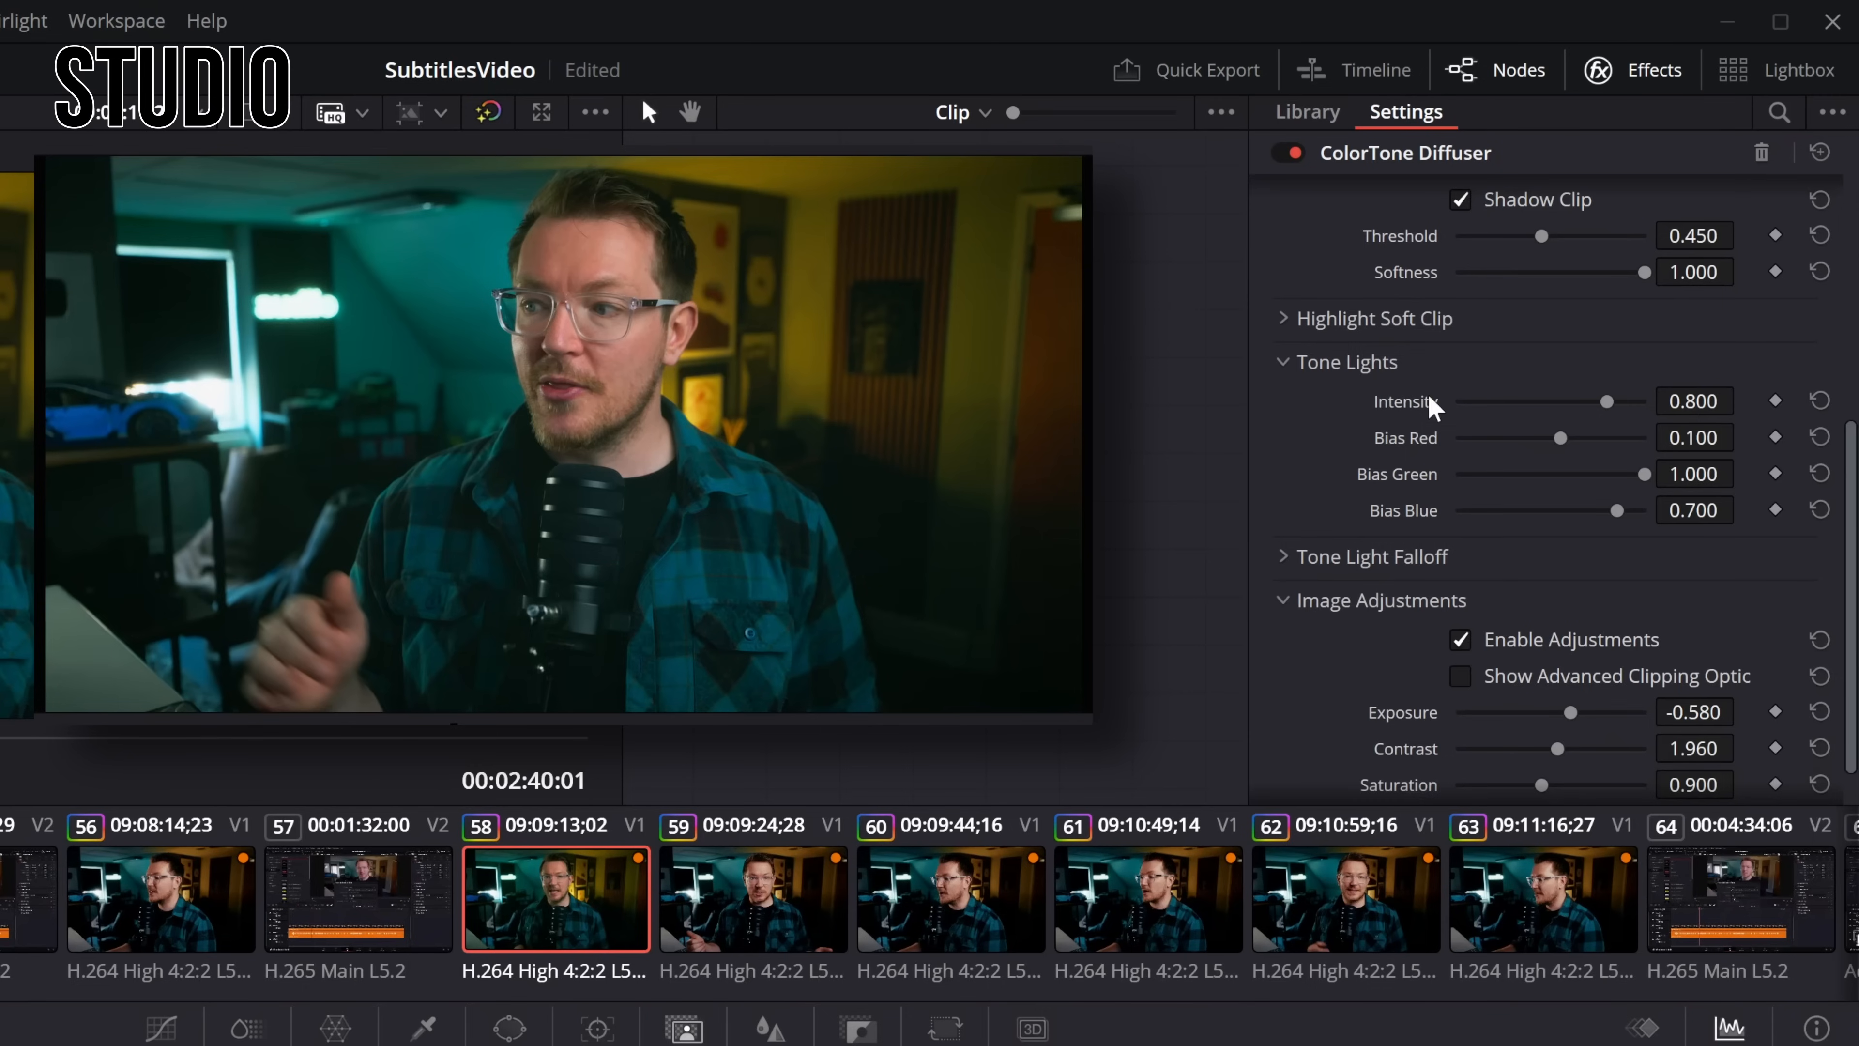
scroll(1350, 617, down, 1)
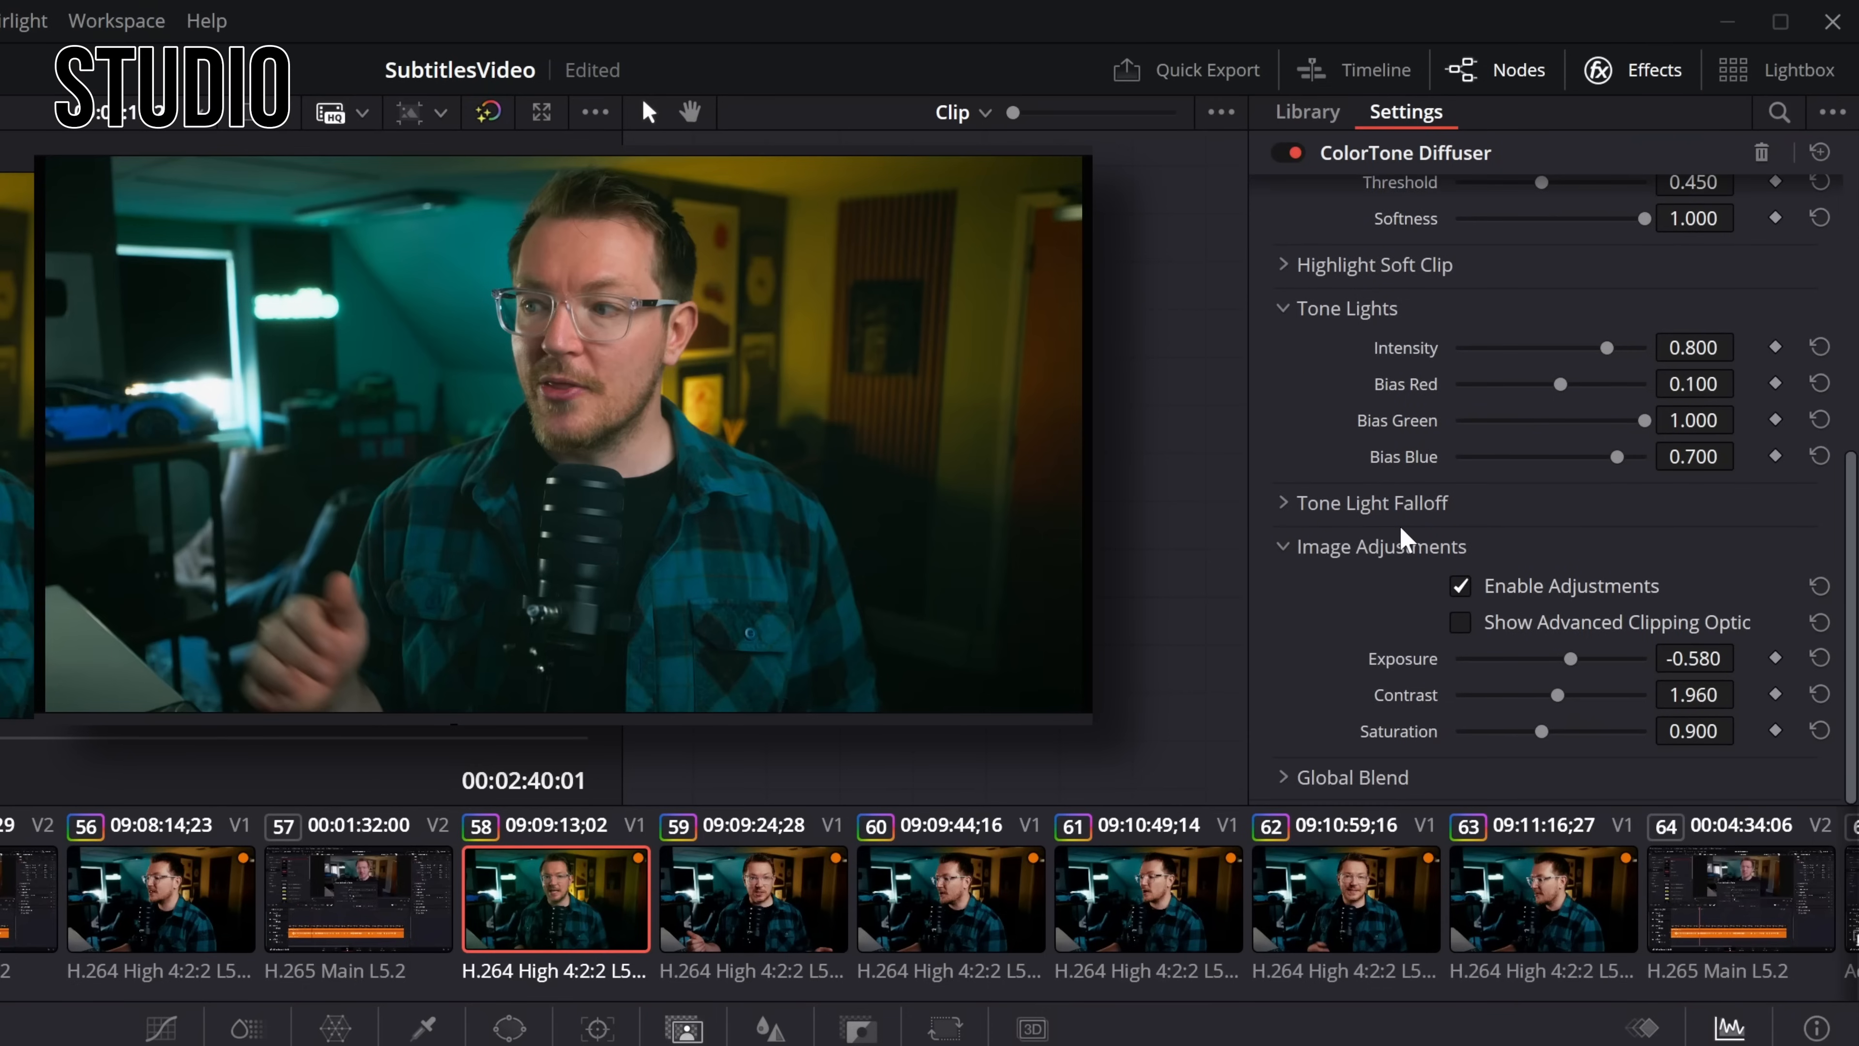
mouse_move(1606, 349)
mouse_down()
mouse_move(1501, 349)
mouse_move(1619, 348)
mouse_up()
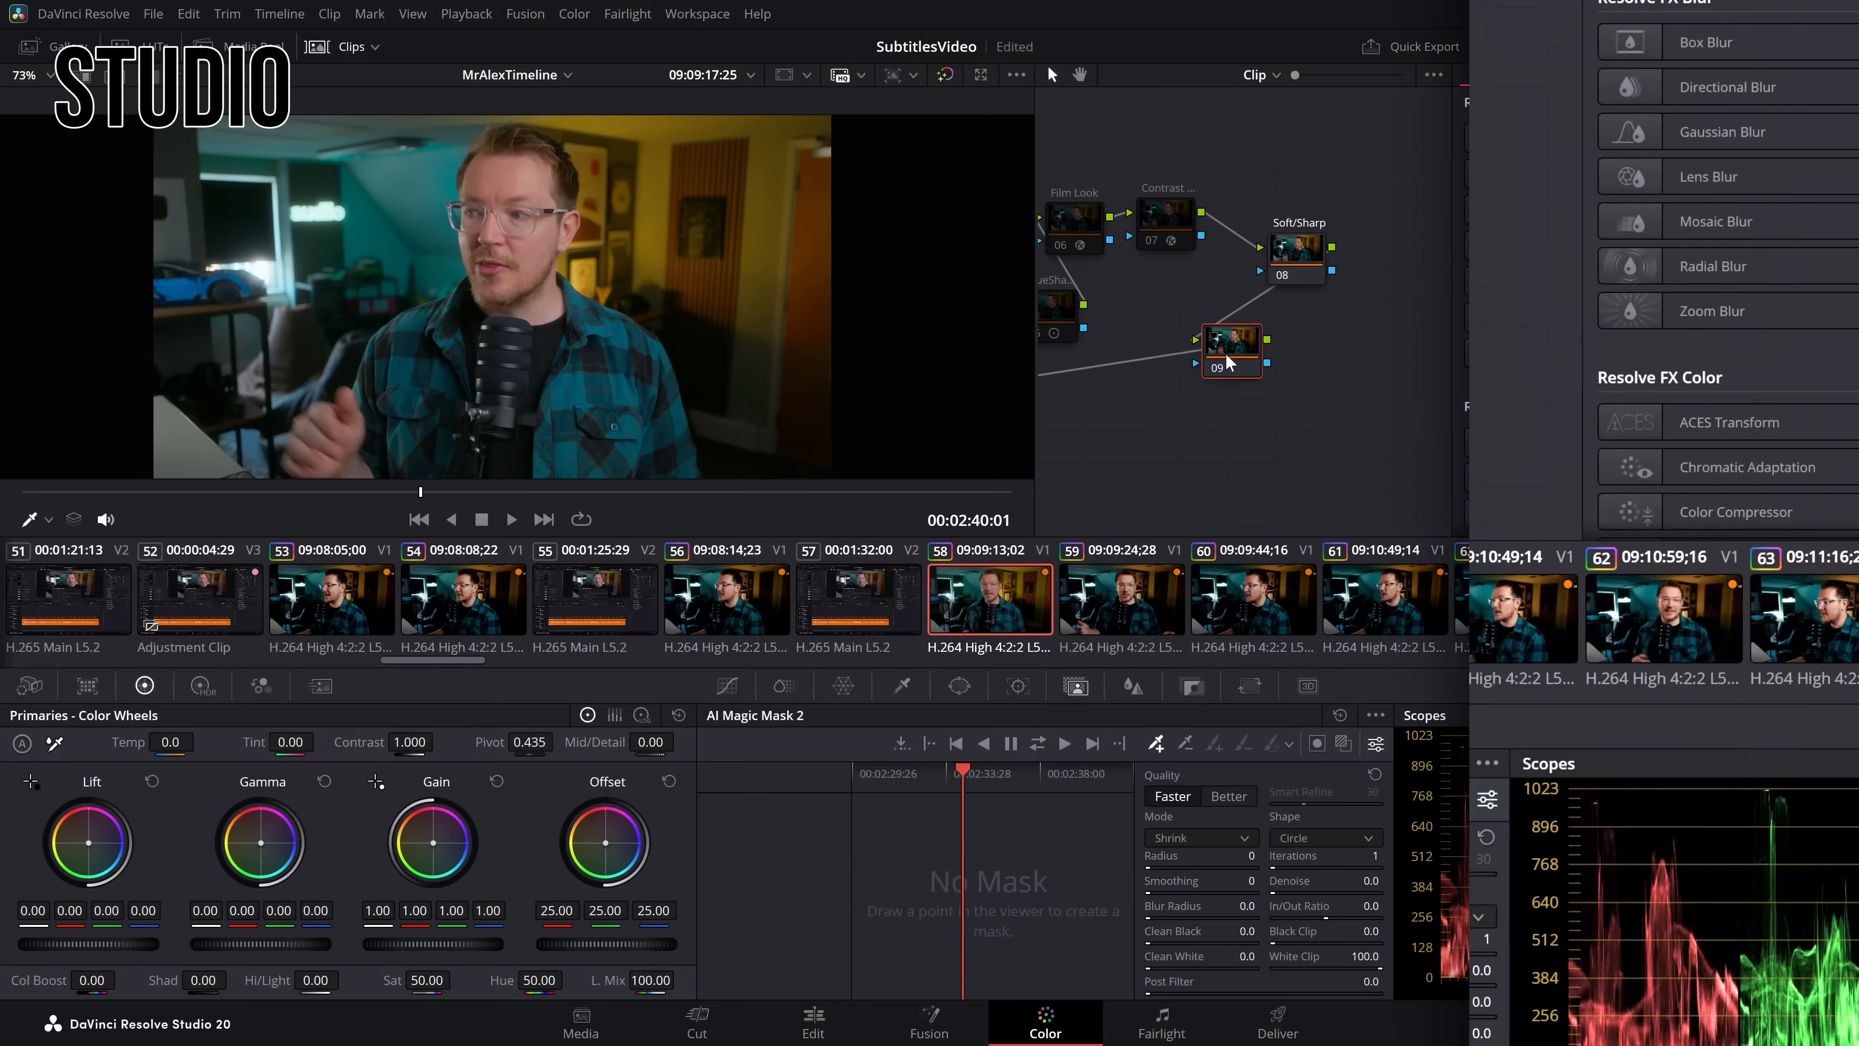
Step: Apply the Split Tone effect to node 09 and set its Split Tone Mode to Strong
key(ctrl+f)
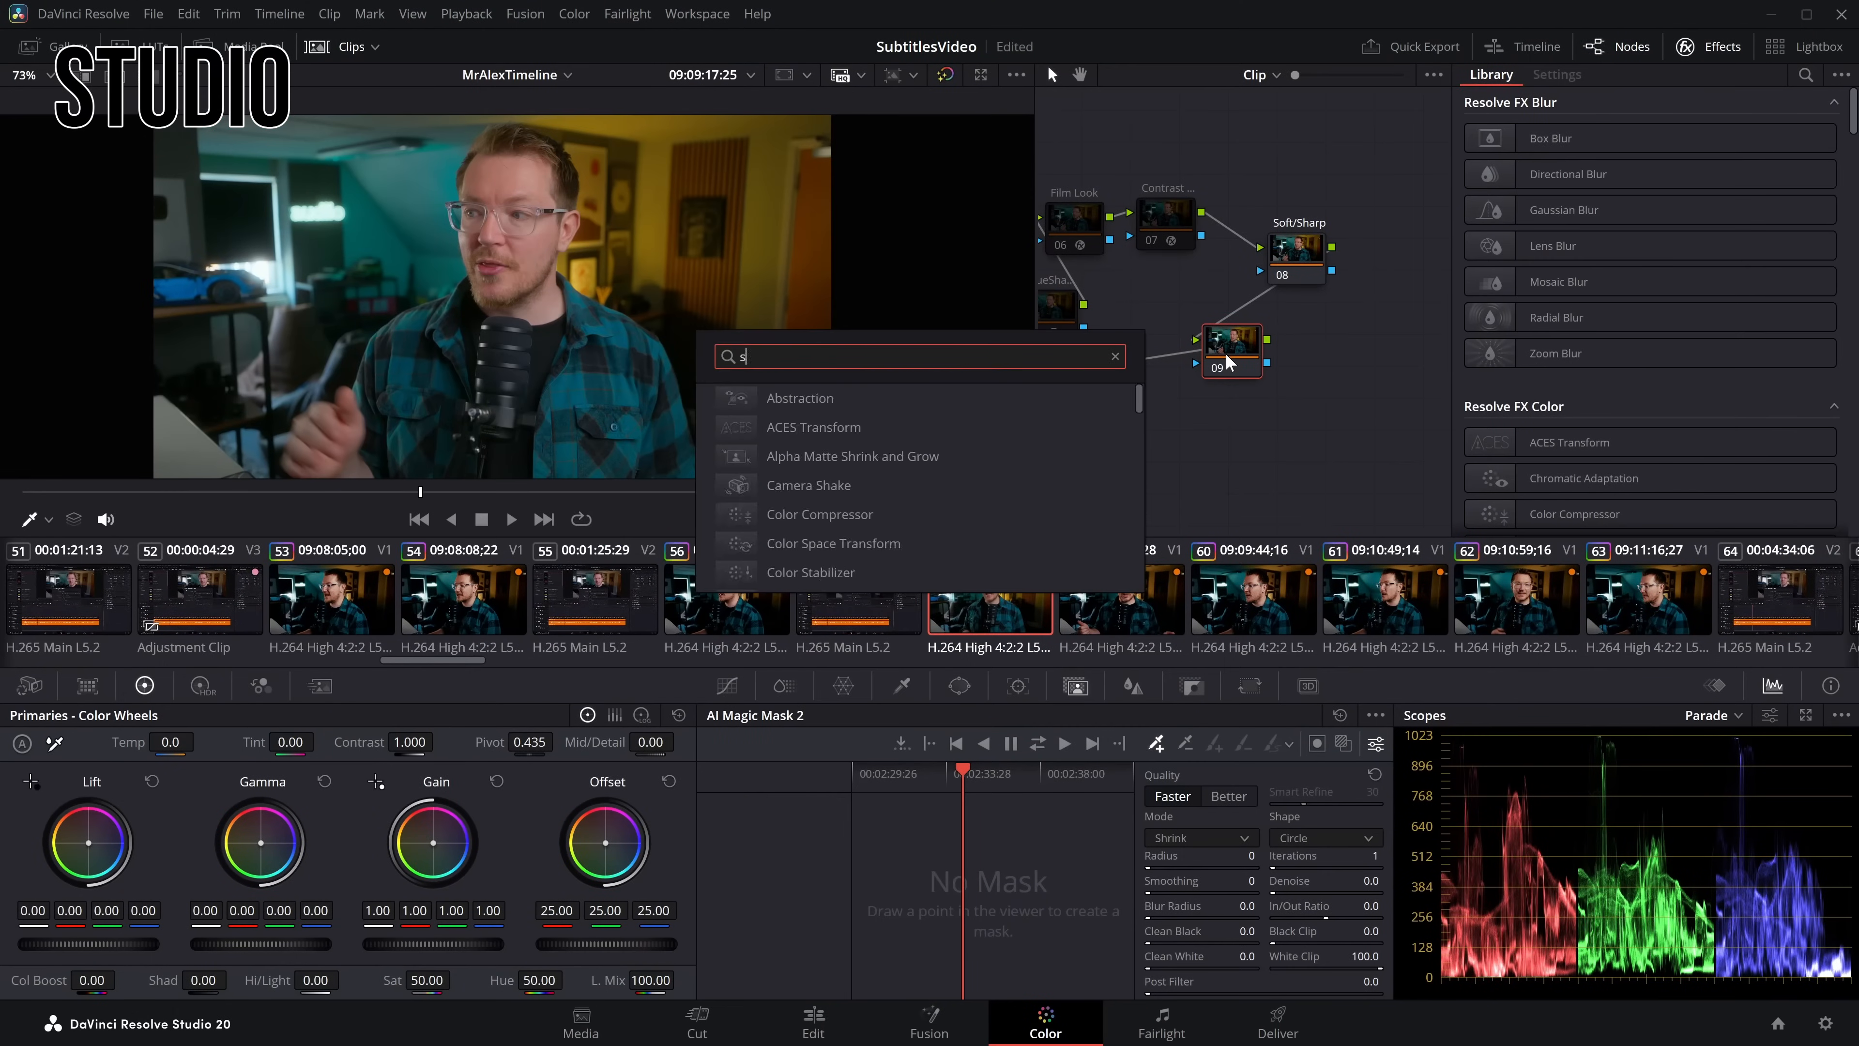
key(Down)
key(Return)
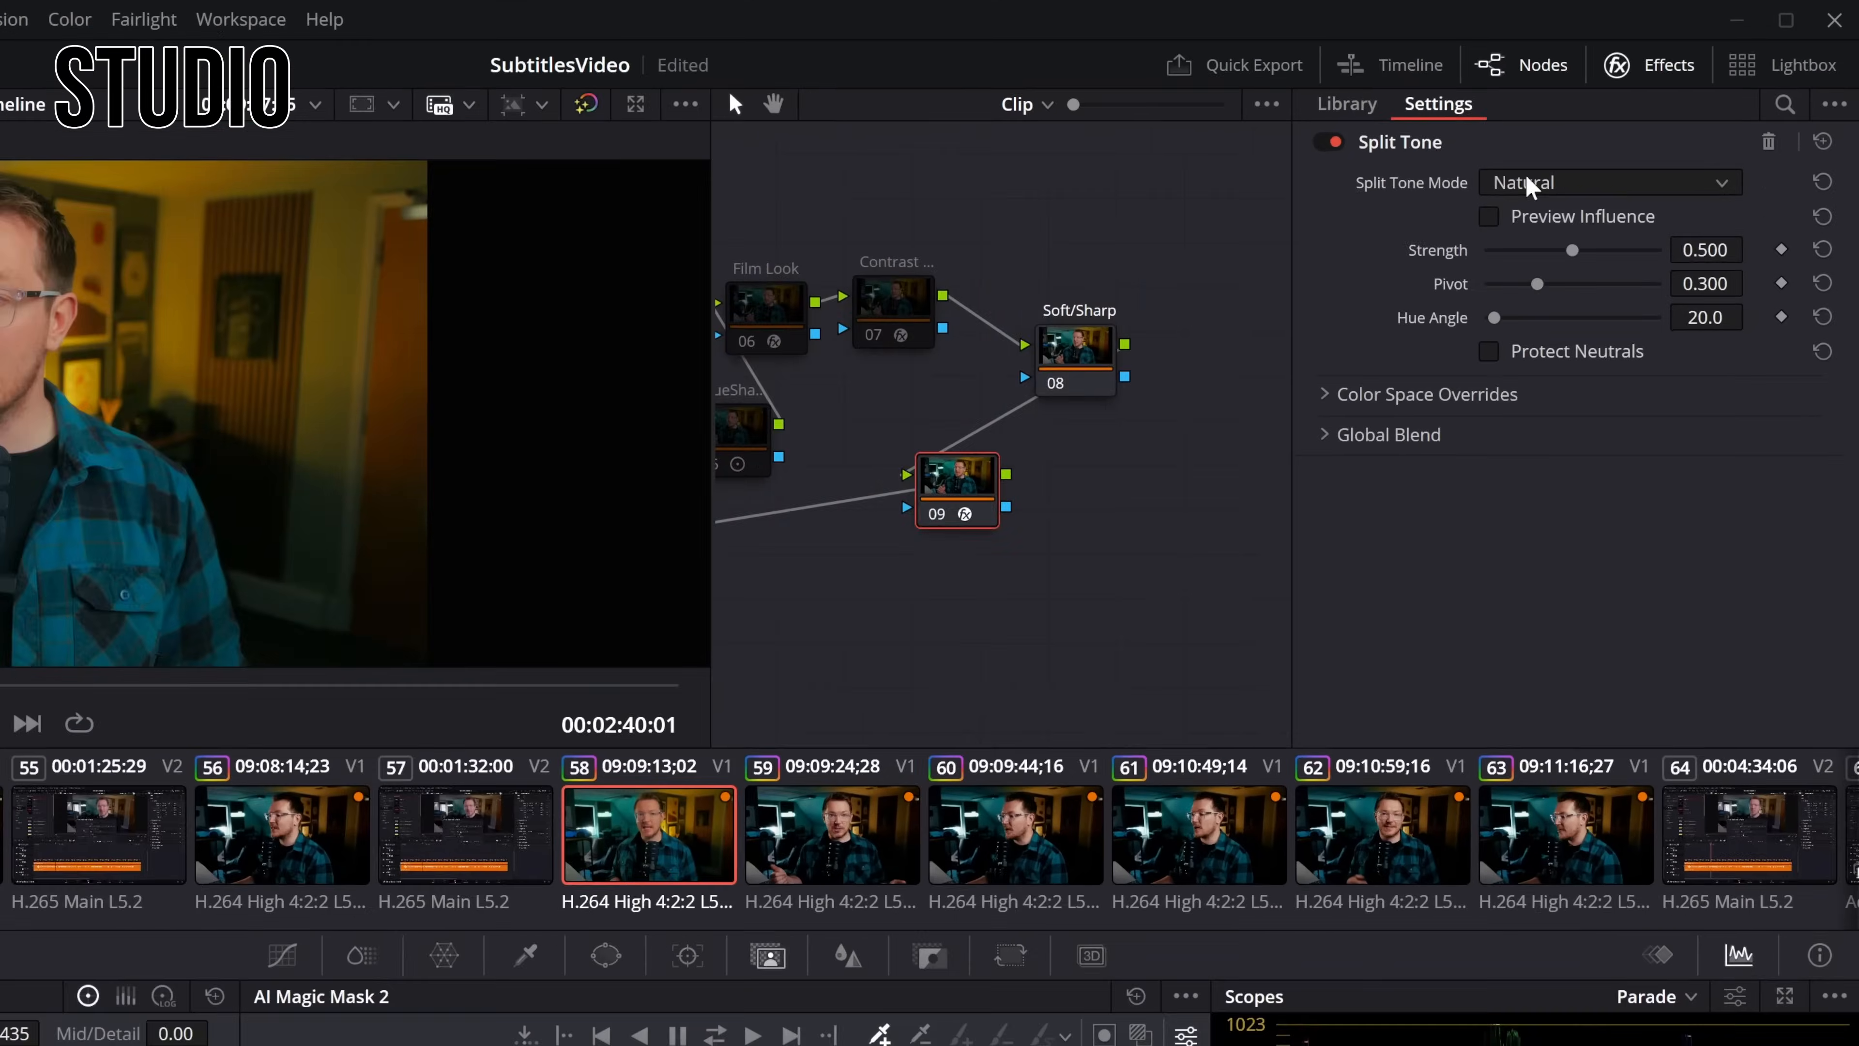
click(1622, 132)
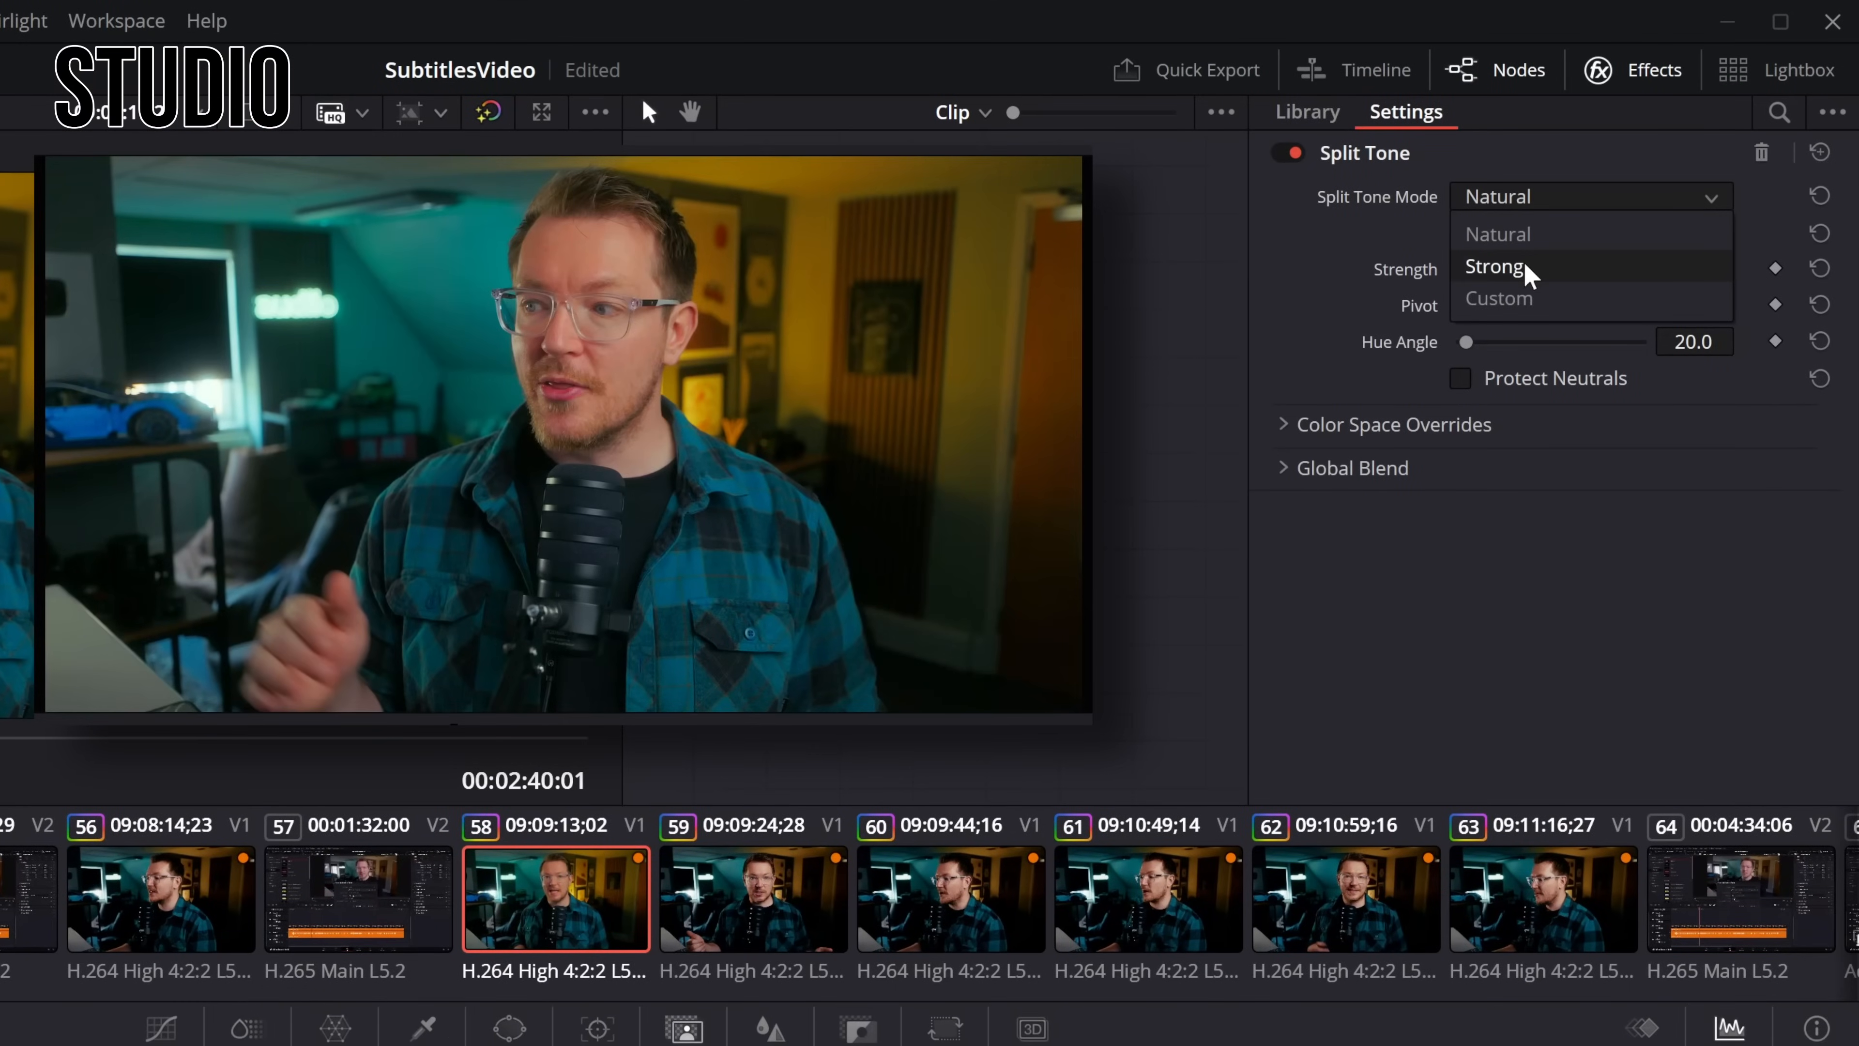
click(1518, 267)
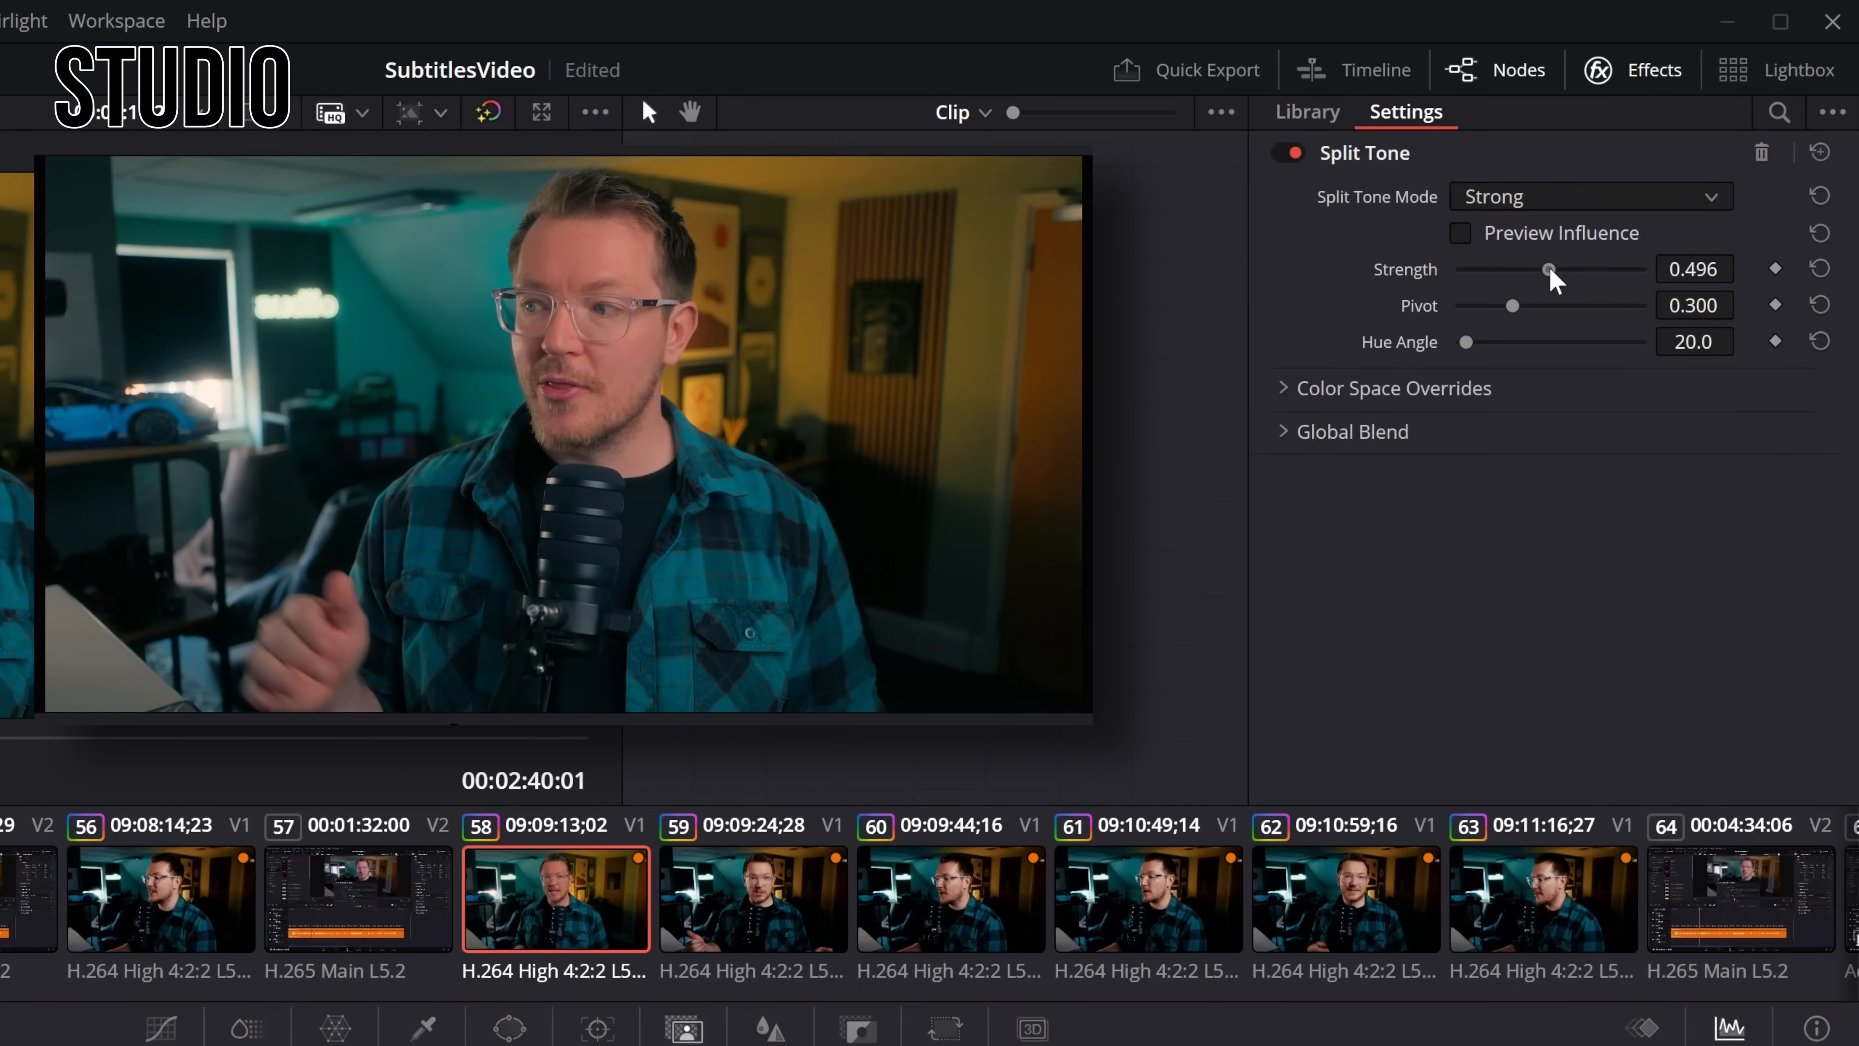
Step: Try a higher Pivot on the Split Tone effect and reset it to its default
drag(1508, 310, 1611, 310)
double_click(1413, 305)
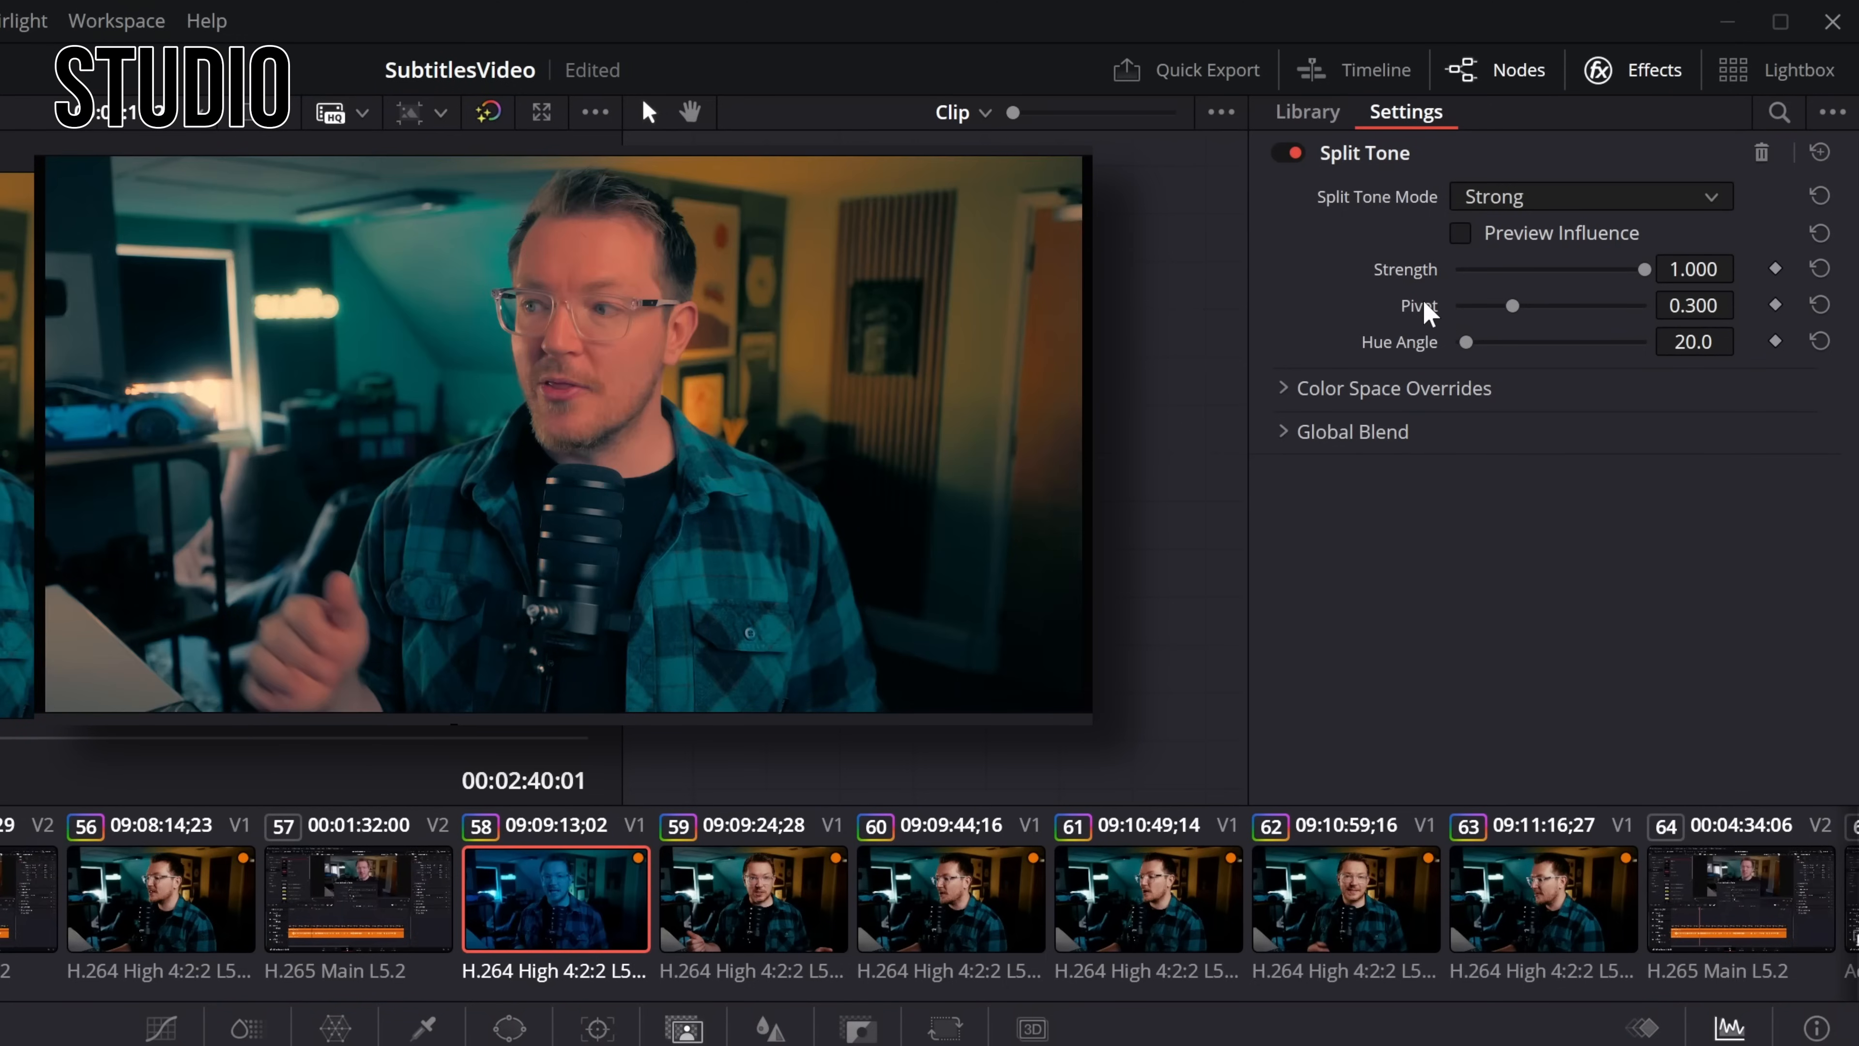
Step: Set the Split Tone effect's Hue Angle to about 89.3 and lower its Strength well below the maximum
drag(1468, 342, 1526, 341)
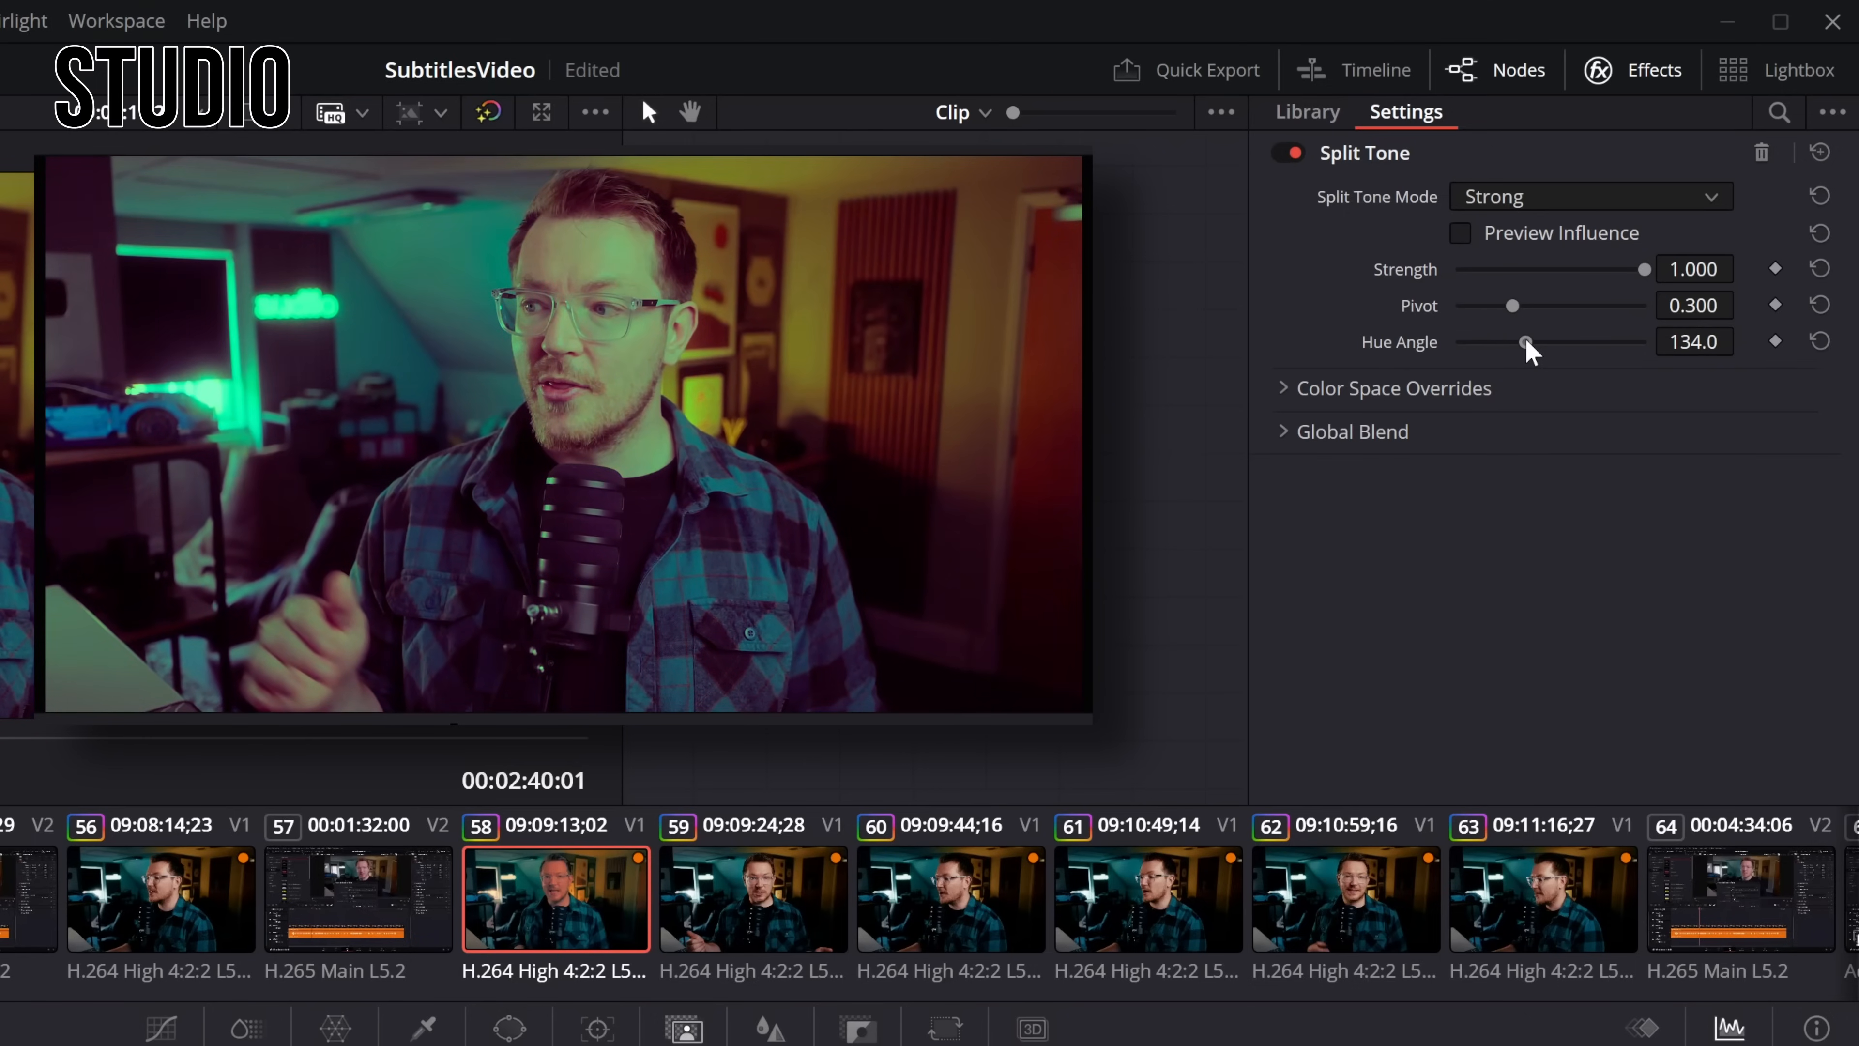
mouse_move(1539, 341)
mouse_down()
mouse_move(1651, 341)
mouse_move(1505, 341)
mouse_up()
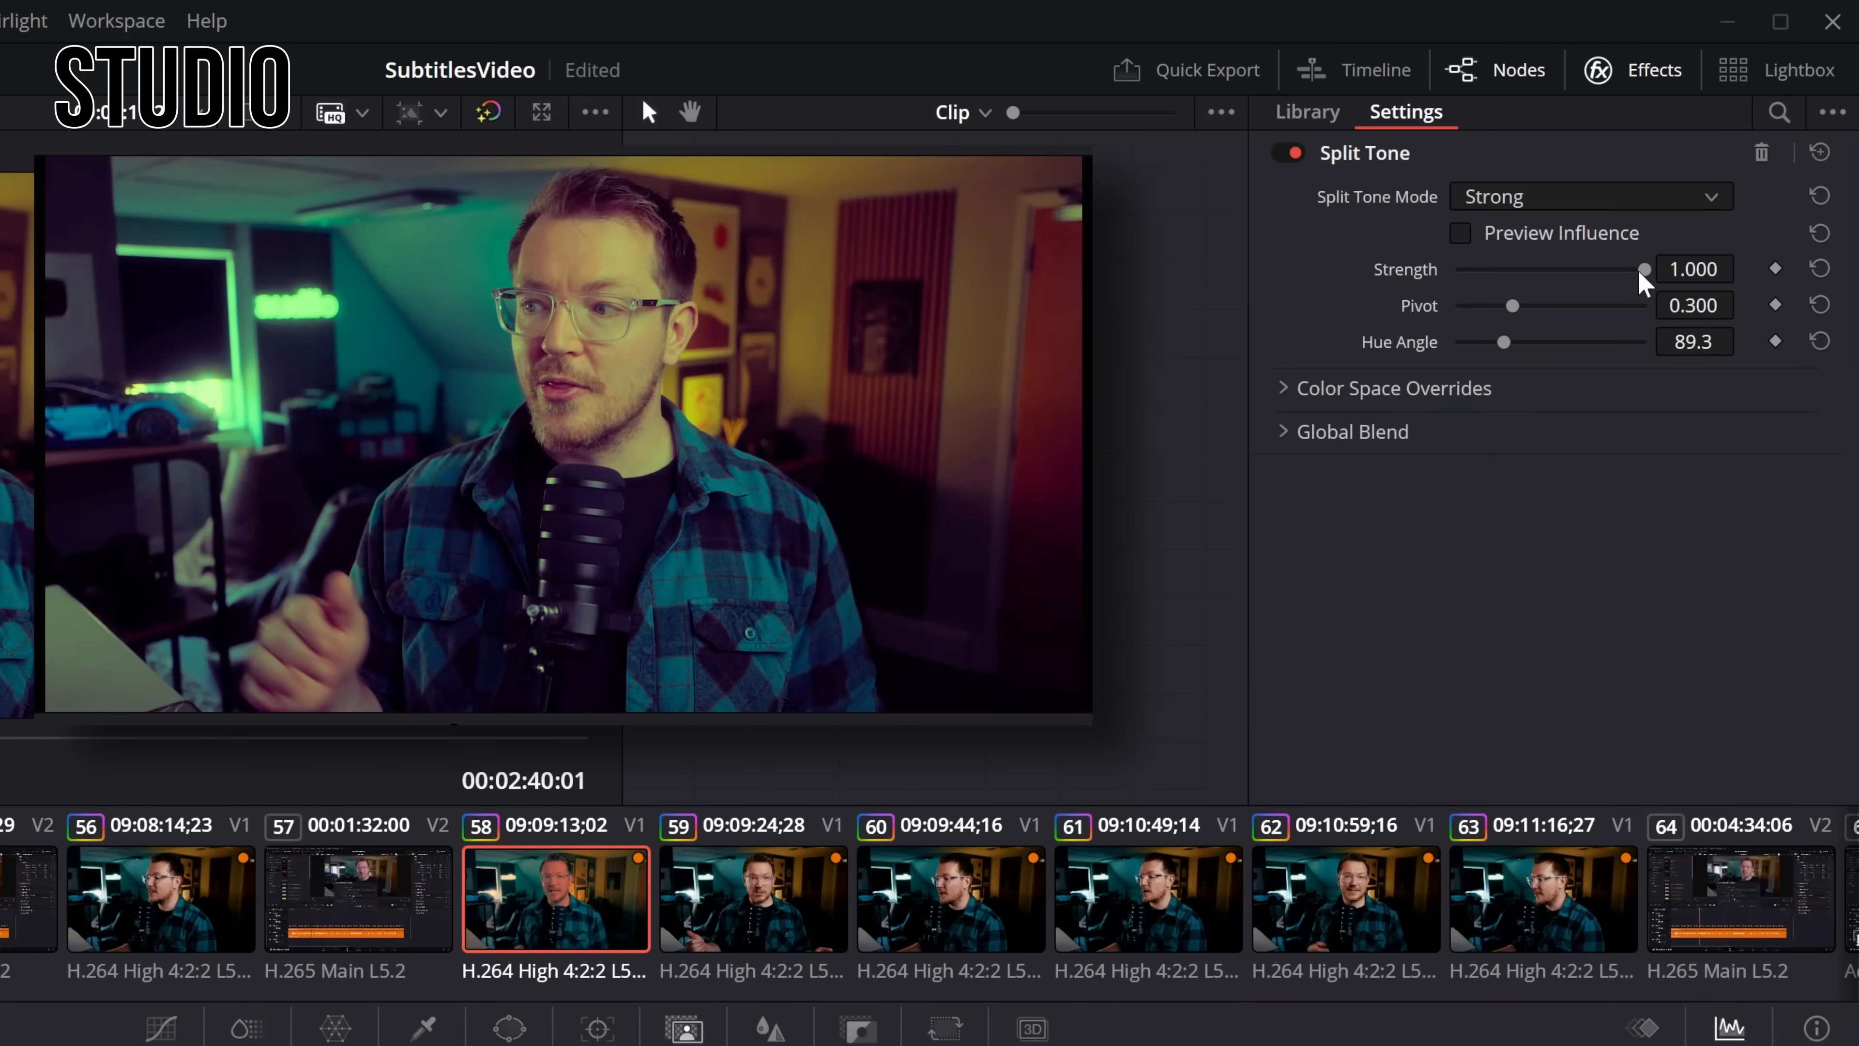
drag(1642, 270, 1509, 269)
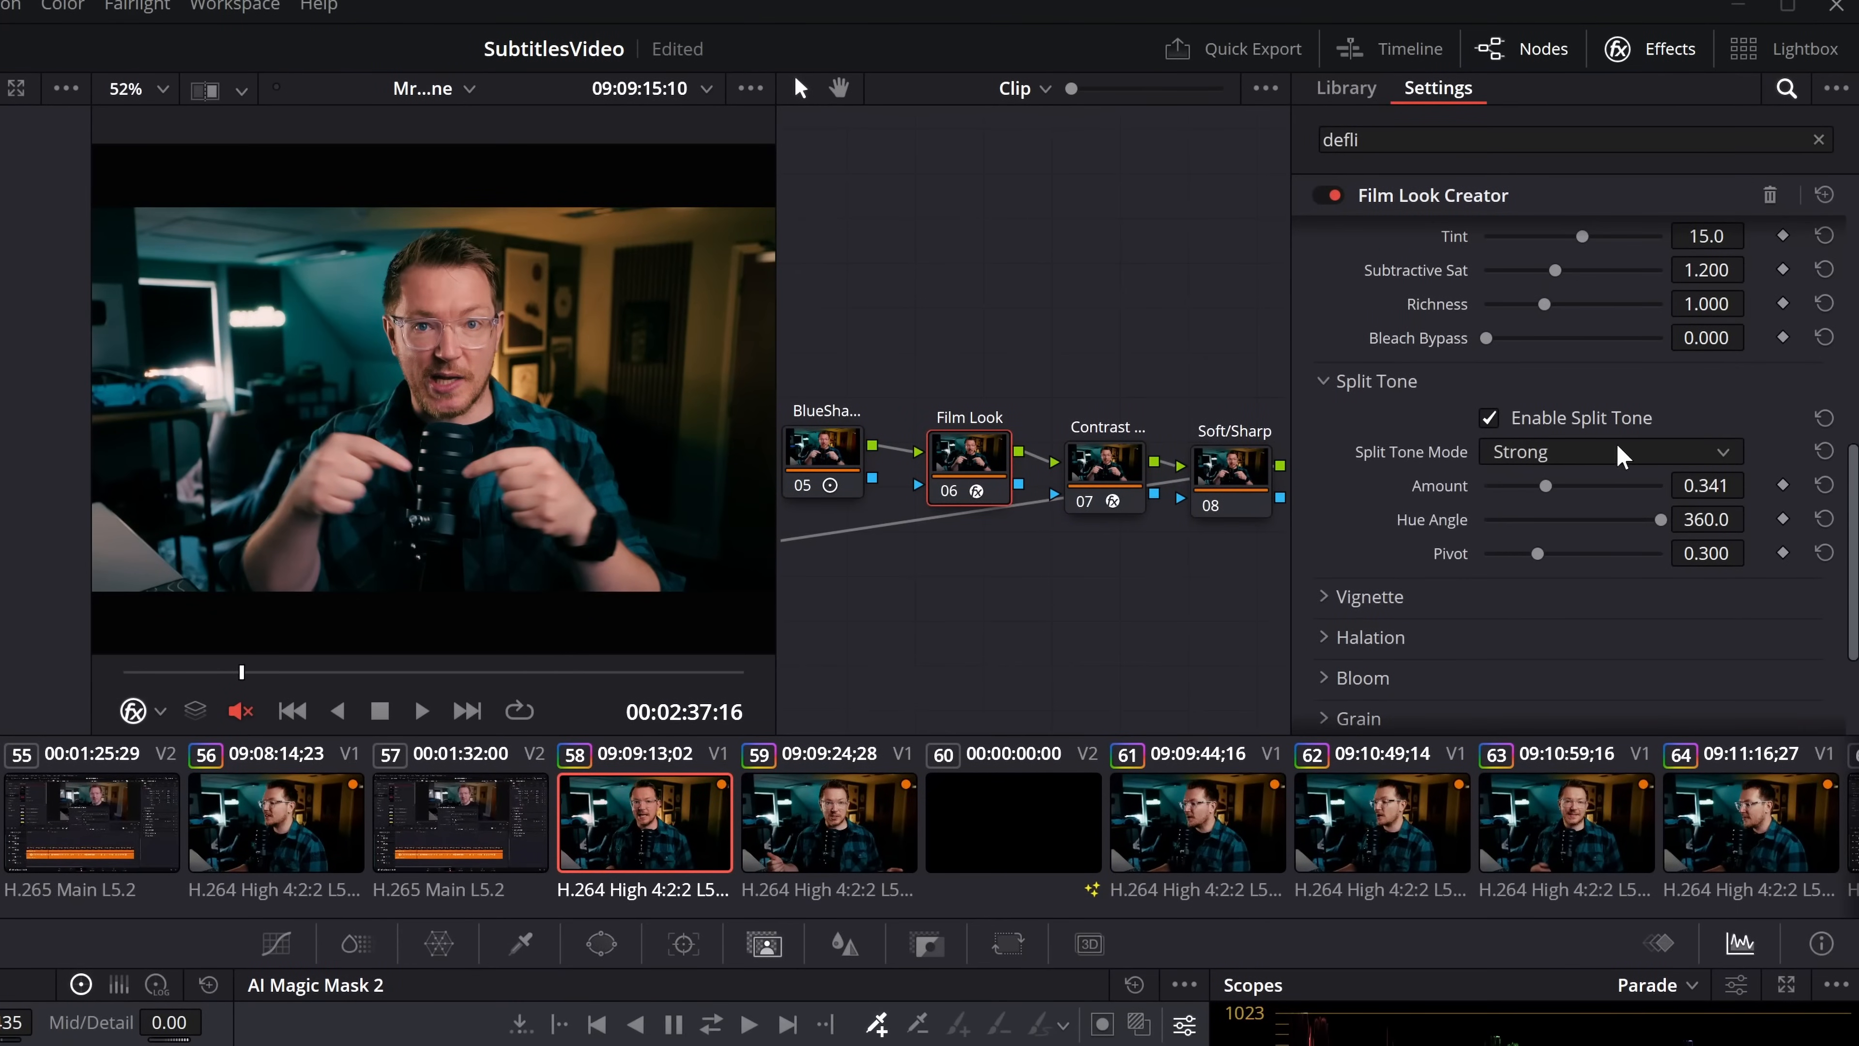
Step: Set the Split Tone Mode of the Film Look Creator on node 06 to Strong
click(1620, 456)
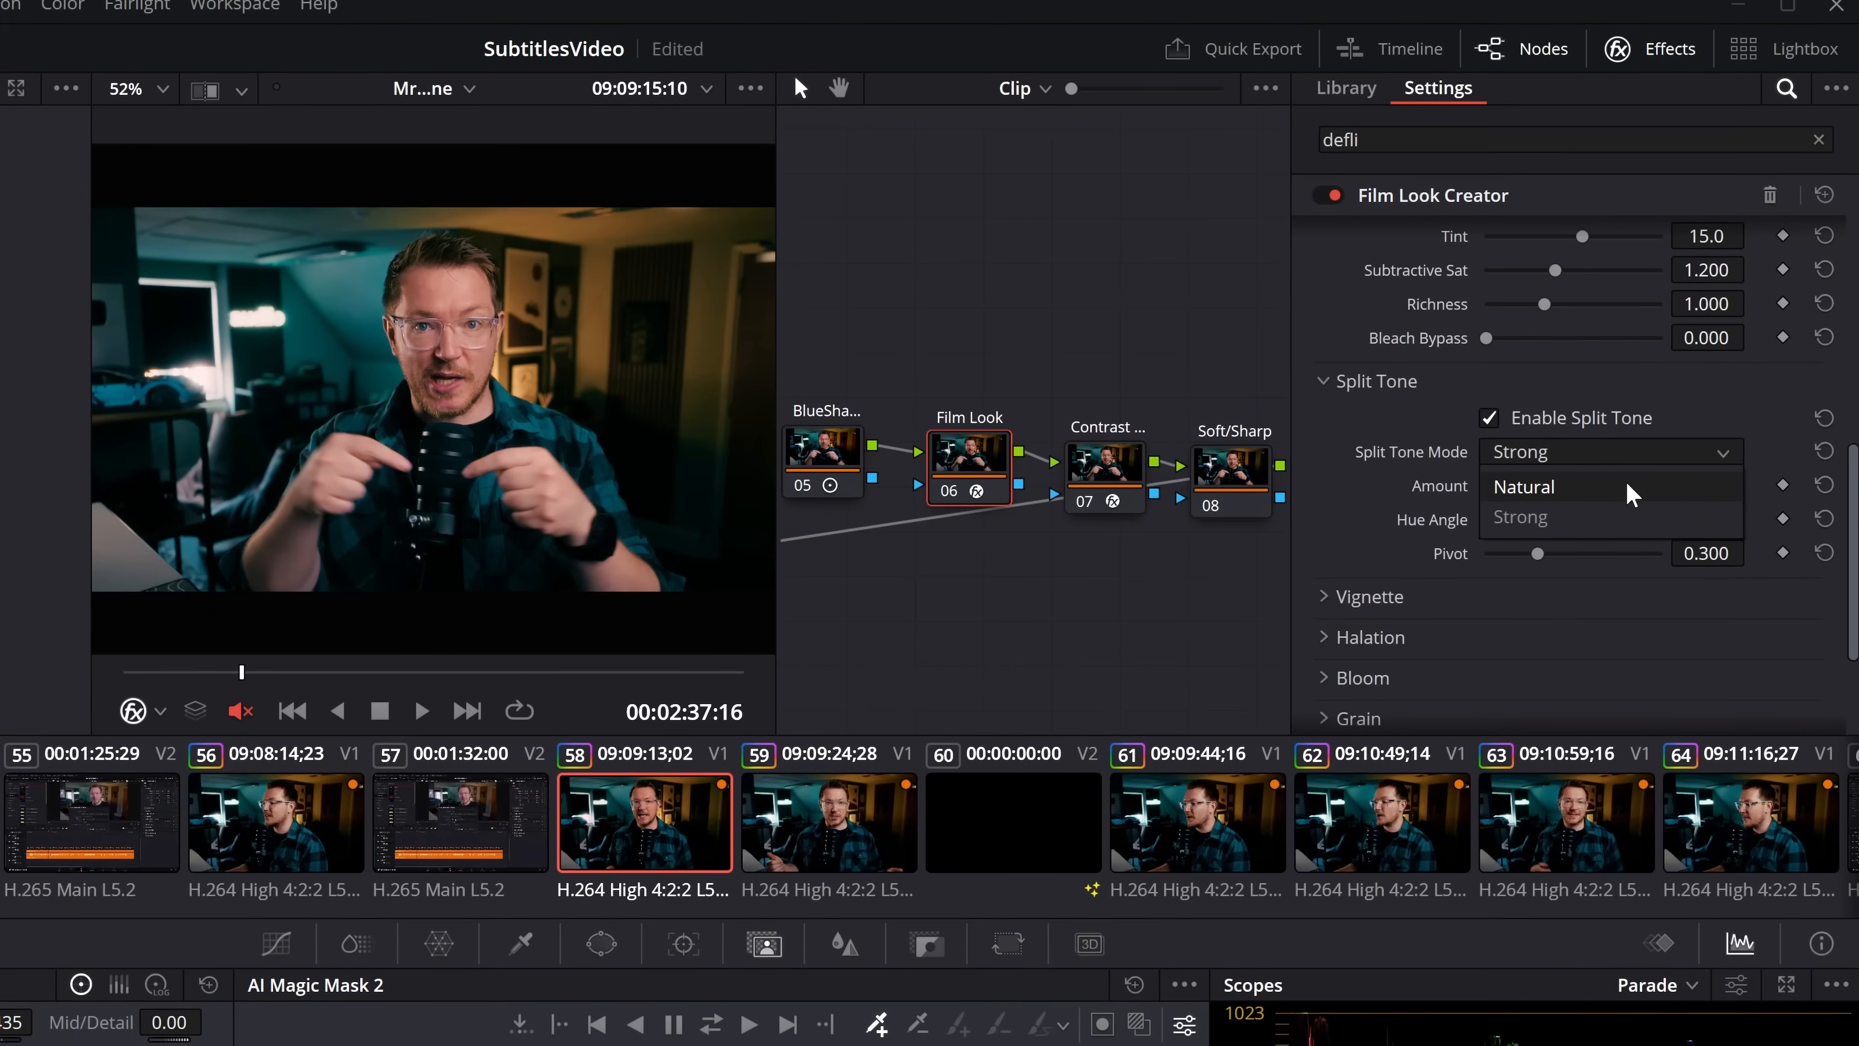
click(1623, 520)
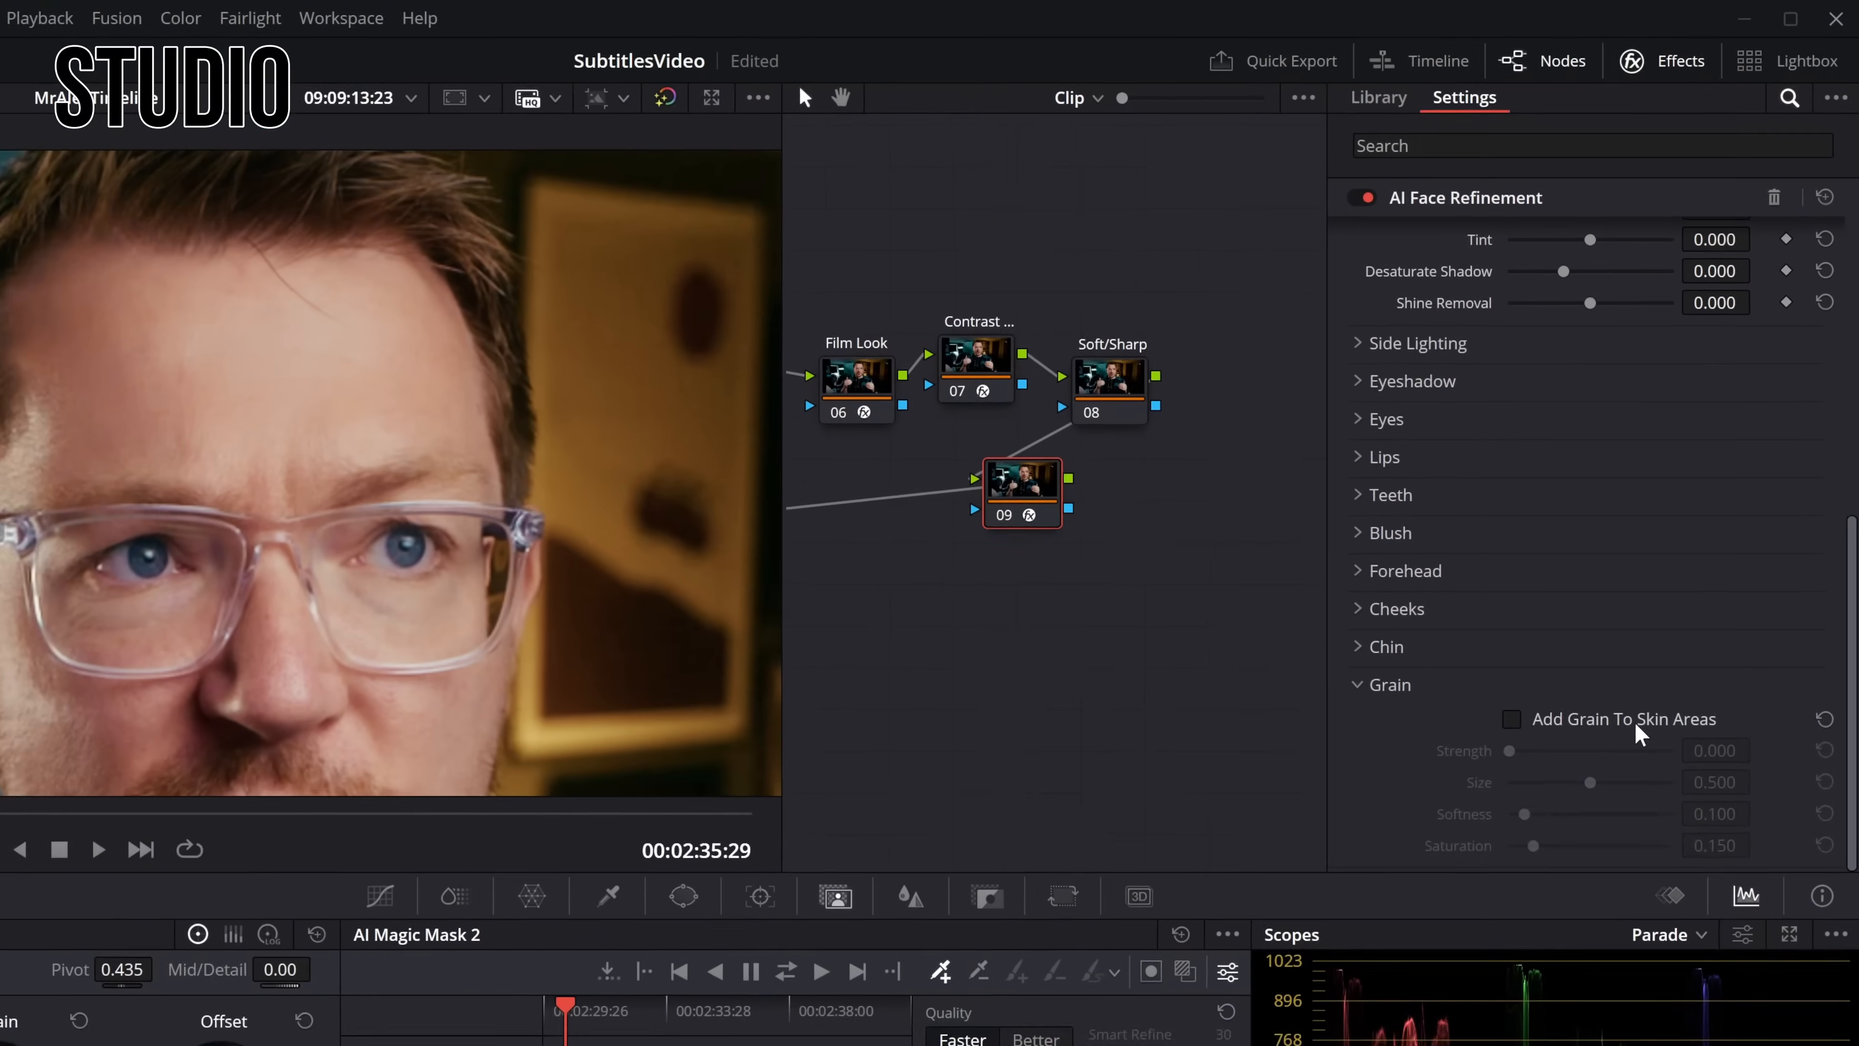
Step: Add grain to skin areas in the AI Face Refinement on node 09, with Strength about 0.169 and Size about 0.876
click(1621, 736)
drag(1499, 772, 1655, 802)
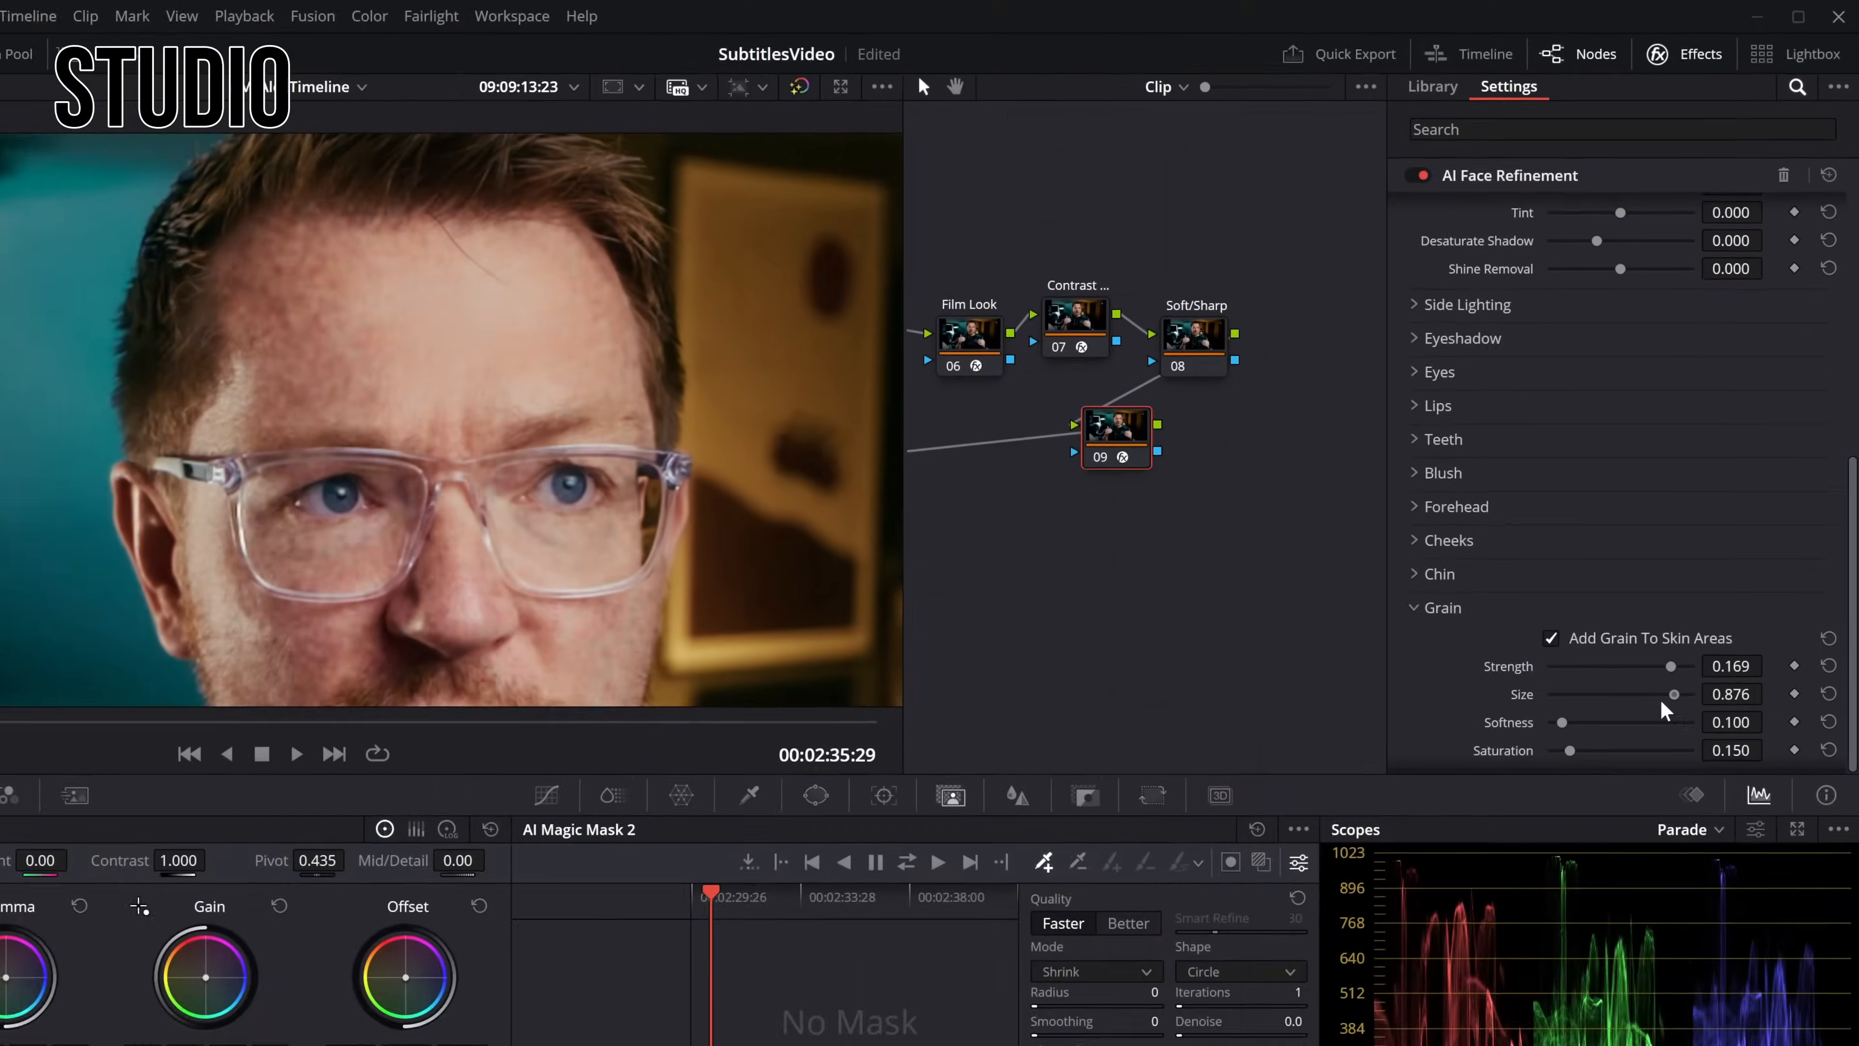